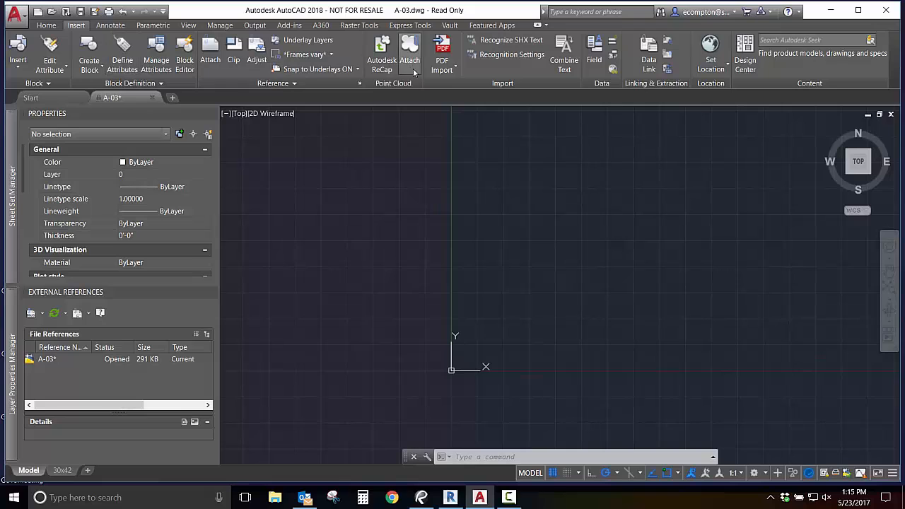
Import page 1 of Mechanical - Text and Tables-SK-M-DR-0001-RA.pdf at scale 1, keeping the PDF layers.
click(443, 70)
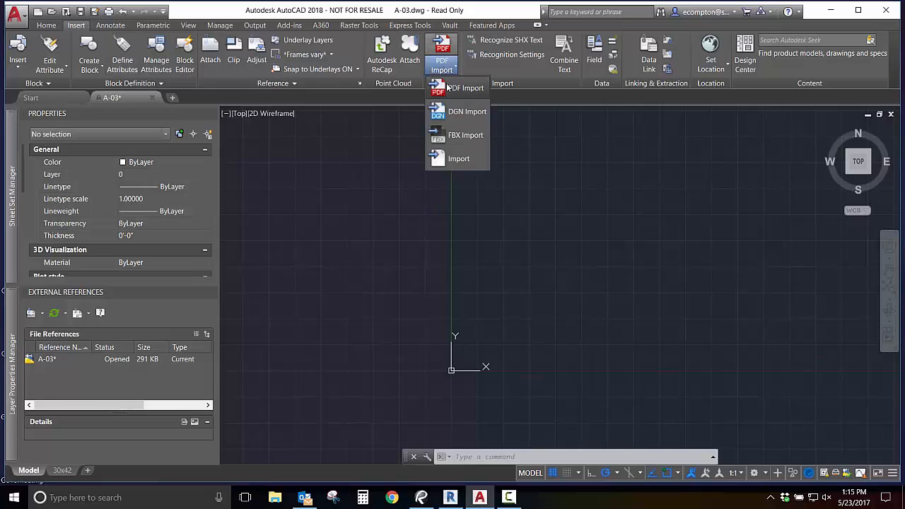
click(447, 87)
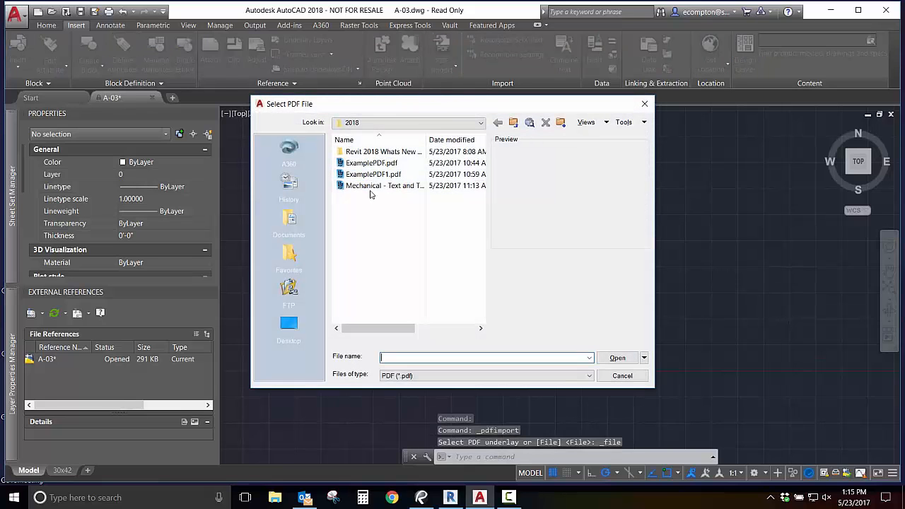
click(370, 187)
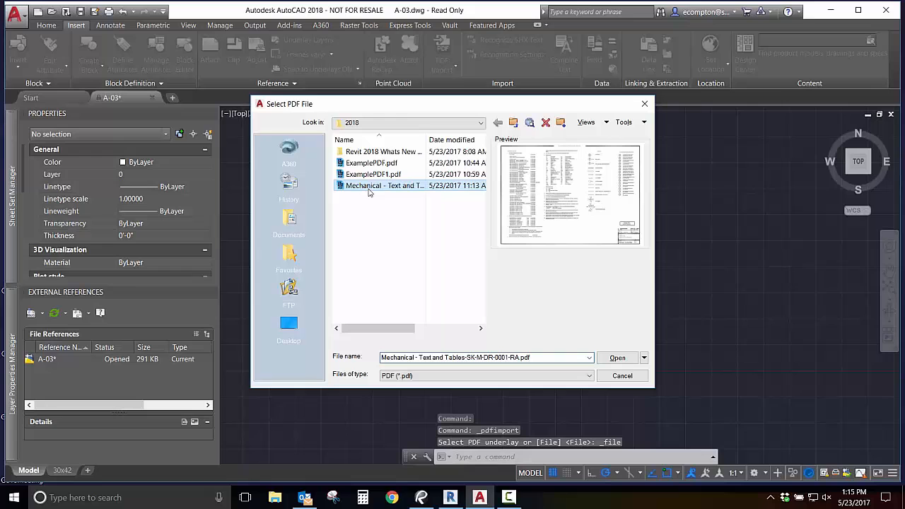
click(616, 358)
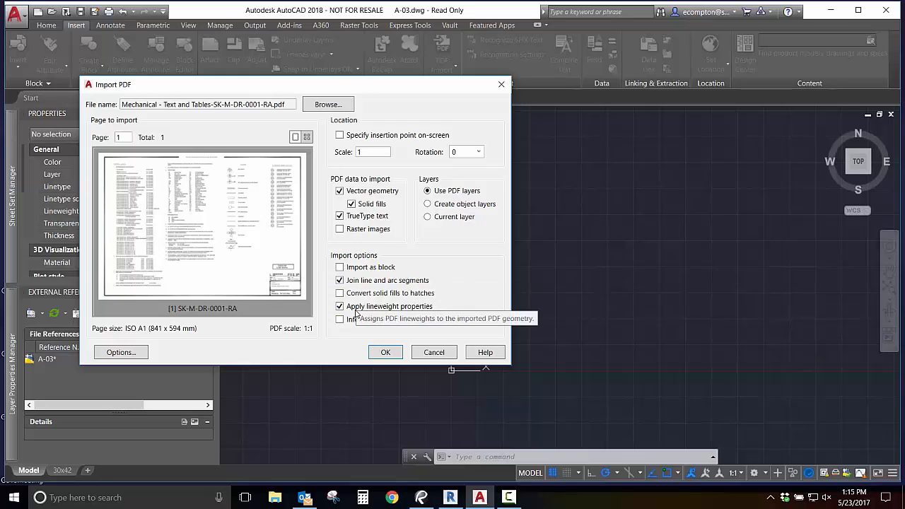
click(384, 352)
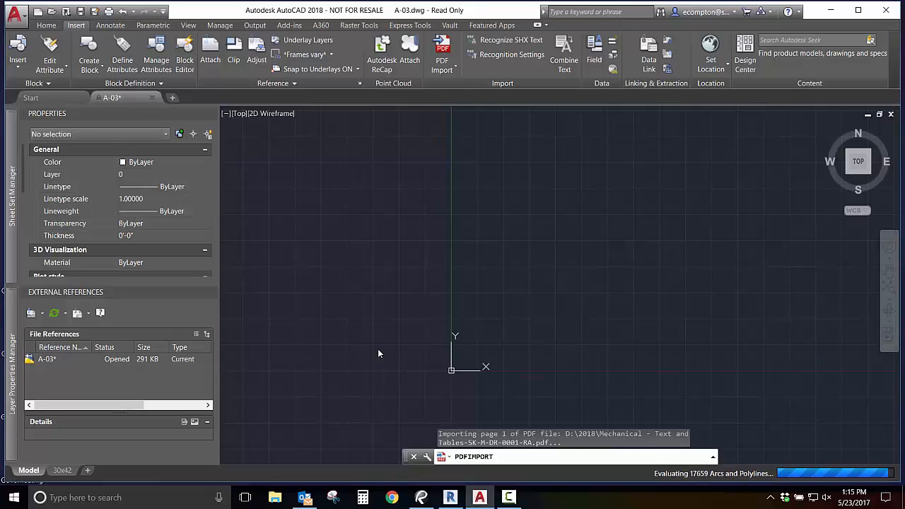
Examine the object type of the imported lettering in notes 3 and 4 by selecting parts of it, and clear the selection.
scroll(348, 375, up, 5)
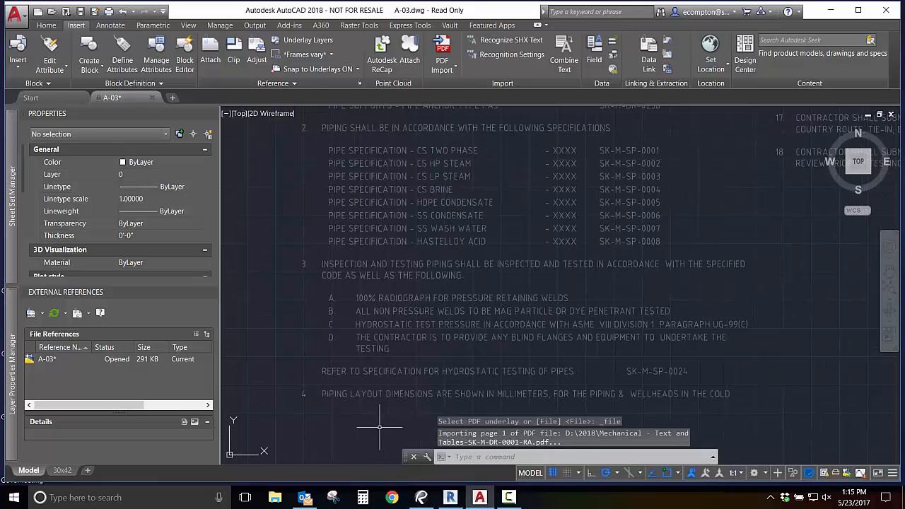
click(346, 377)
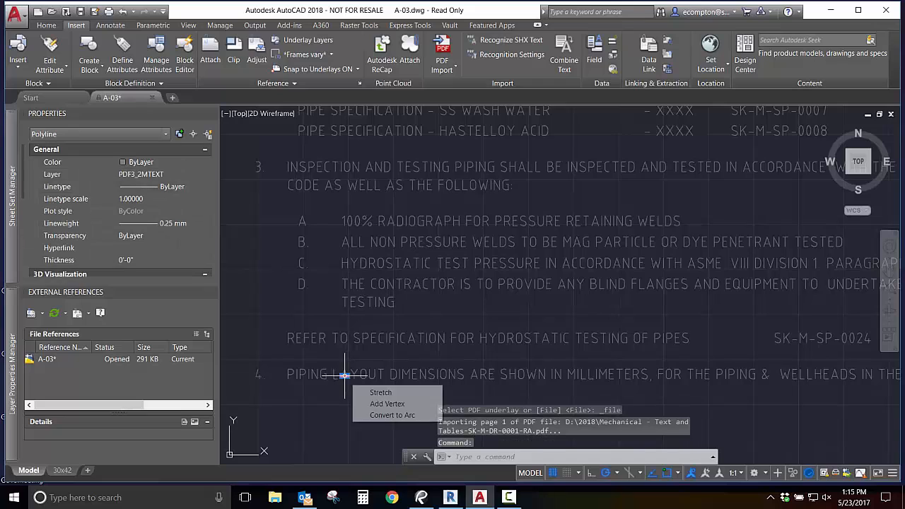
click(381, 373)
click(496, 340)
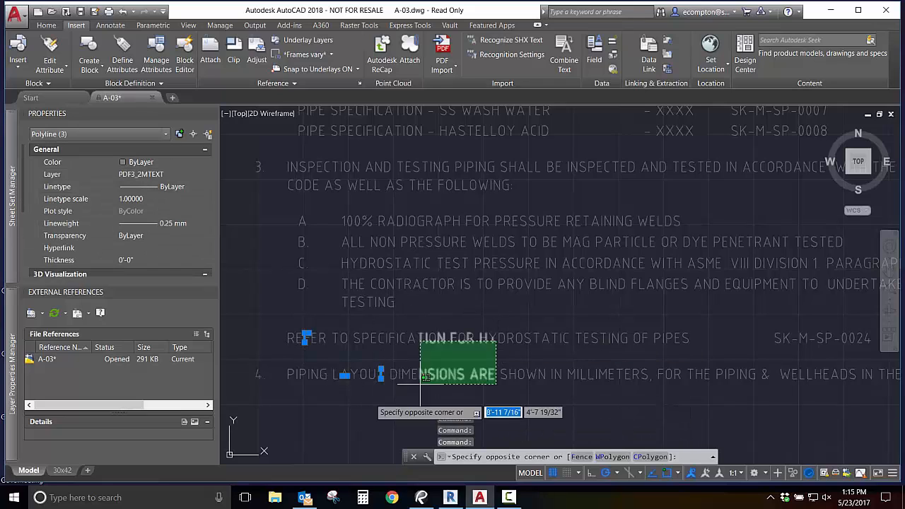
click(258, 386)
key(Escape)
key(Escape)
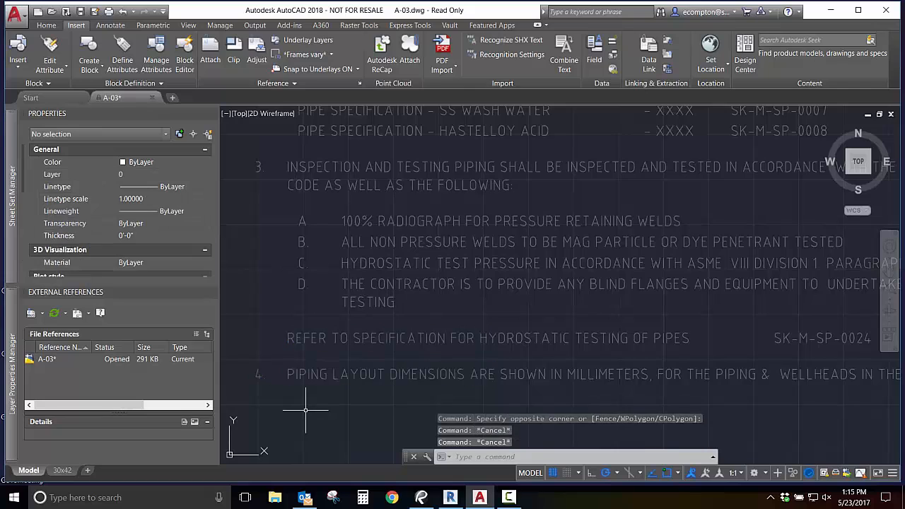
scroll(321, 382, down, 5)
scroll(321, 382, down, 2)
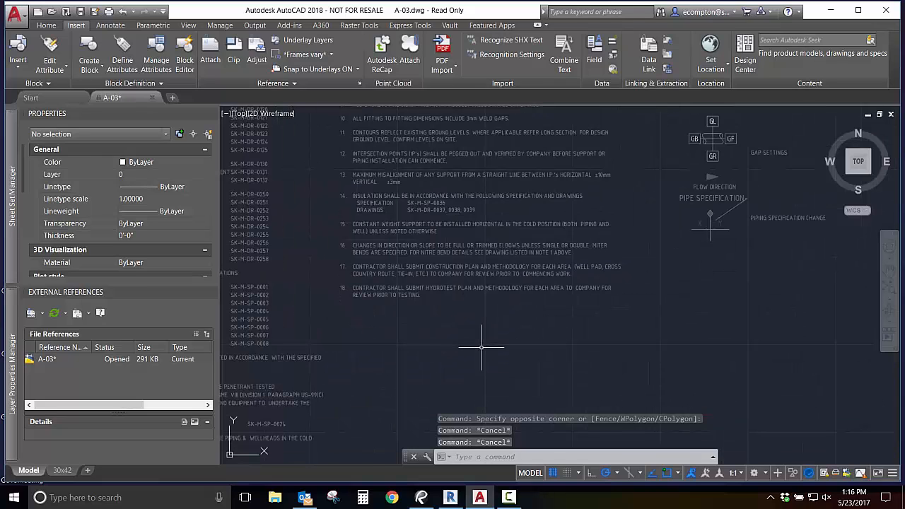
Convert the geometry of note 18 to text with Recognize SHX Text and combine the resulting text objects into one multiline text.
scroll(483, 352, up, 4)
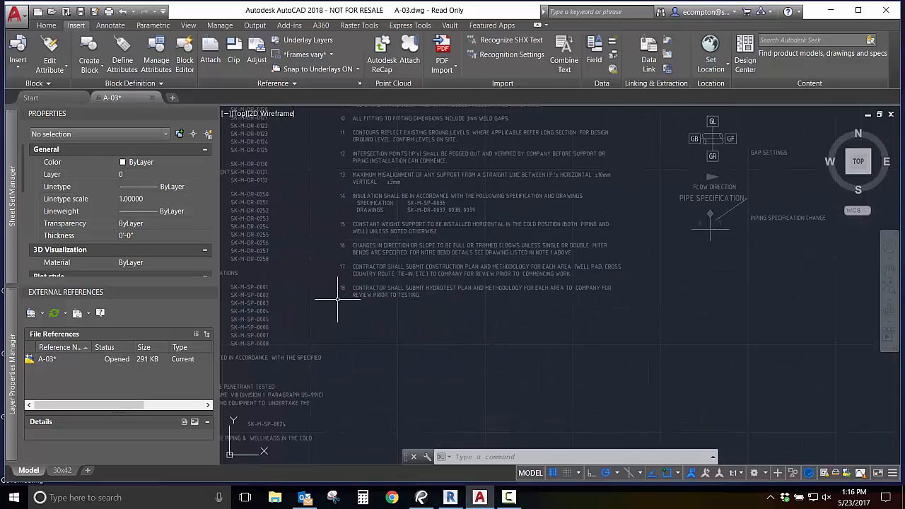
click(329, 278)
click(635, 302)
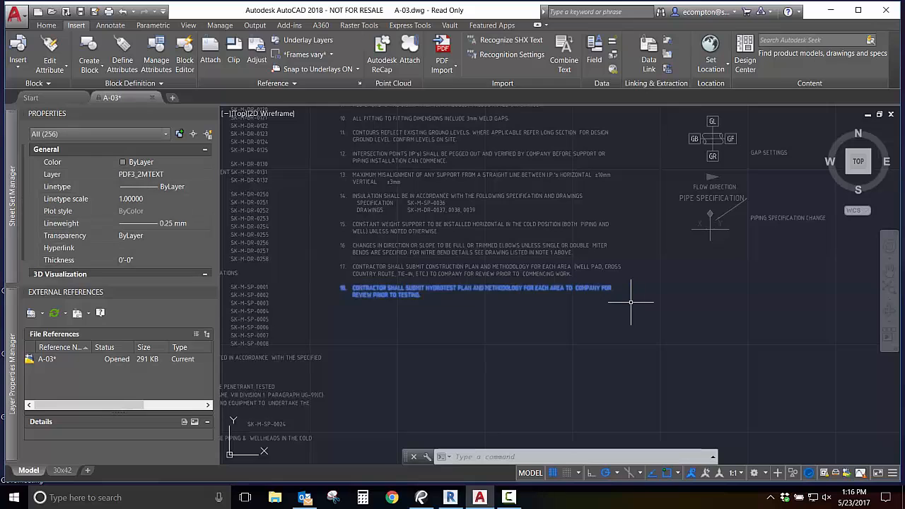
click(496, 41)
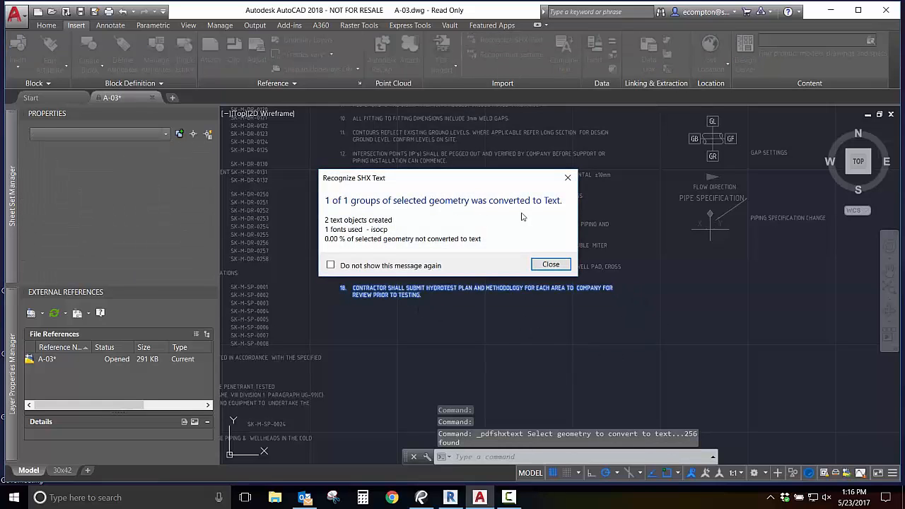
click(551, 263)
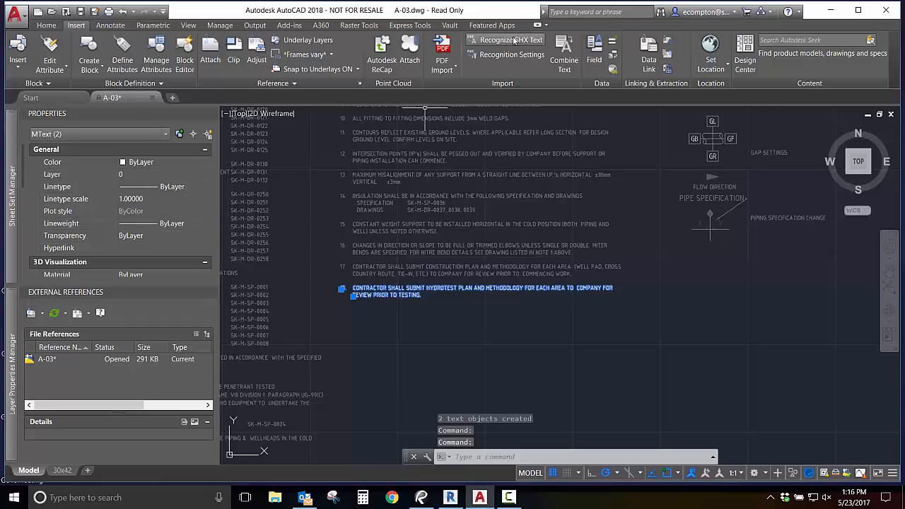
click(566, 64)
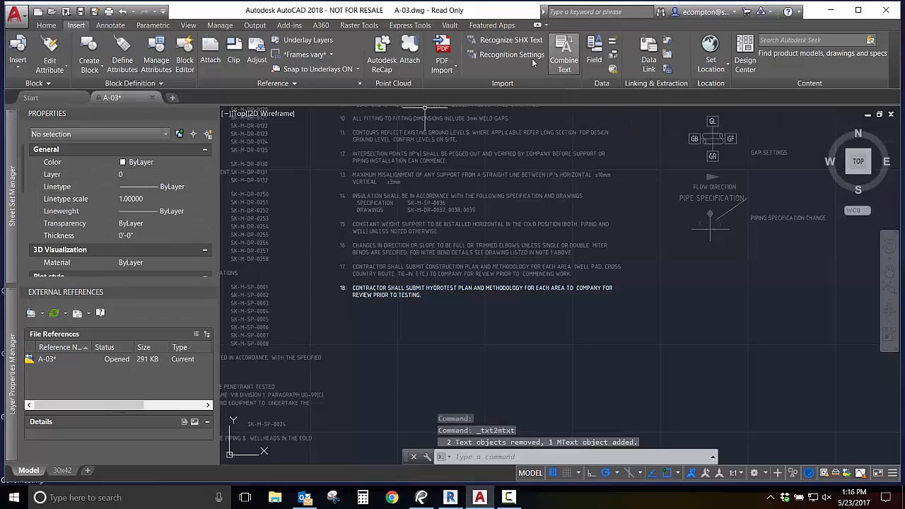
click(379, 292)
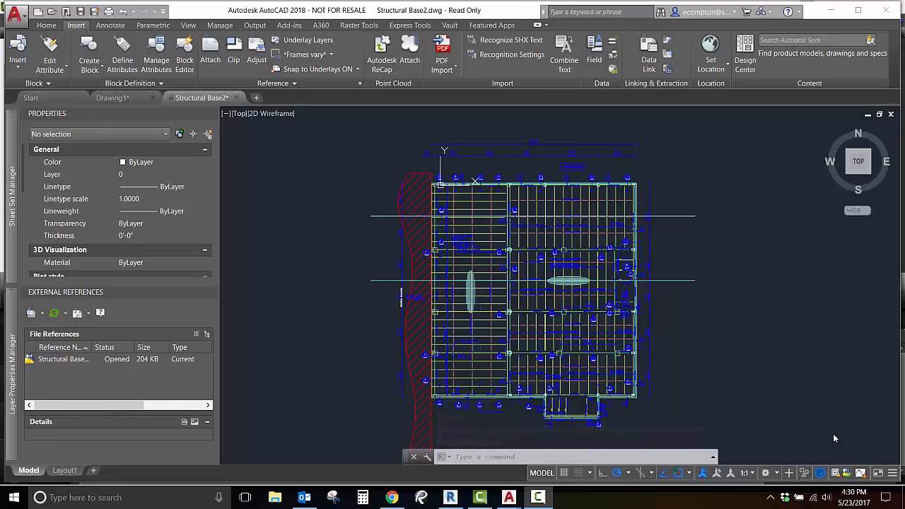
Window-select the structural plan's objects from the red hatched strip across to beyond the 13'-0" dimension on the far side, extending past the visible area.
scroll(428, 258, up, 6)
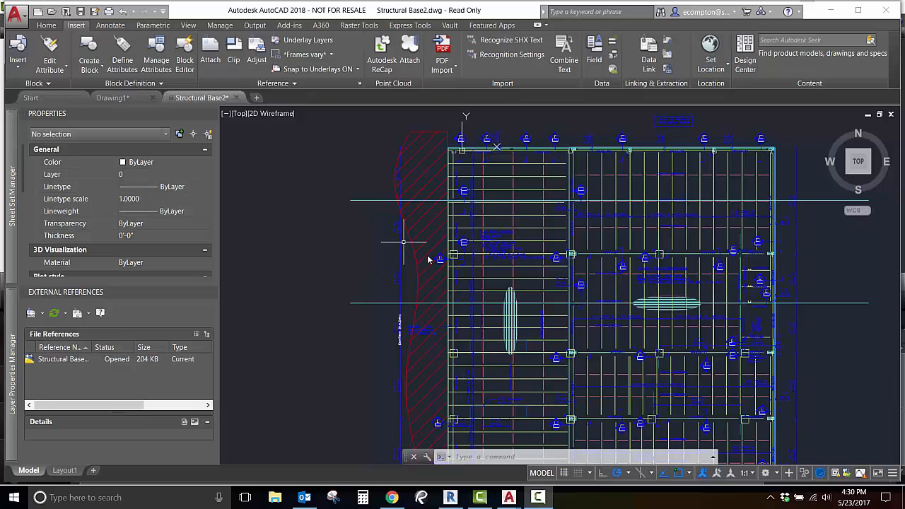
scroll(425, 243, up, 2)
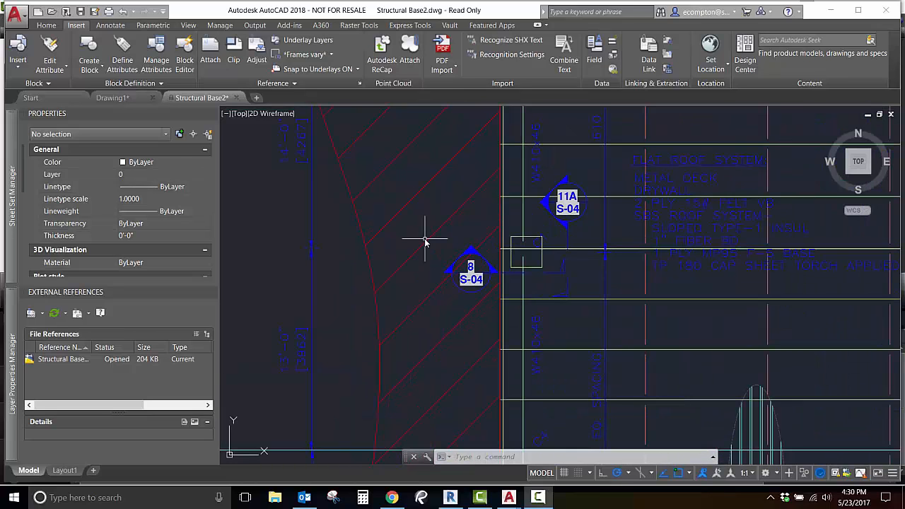
click(261, 132)
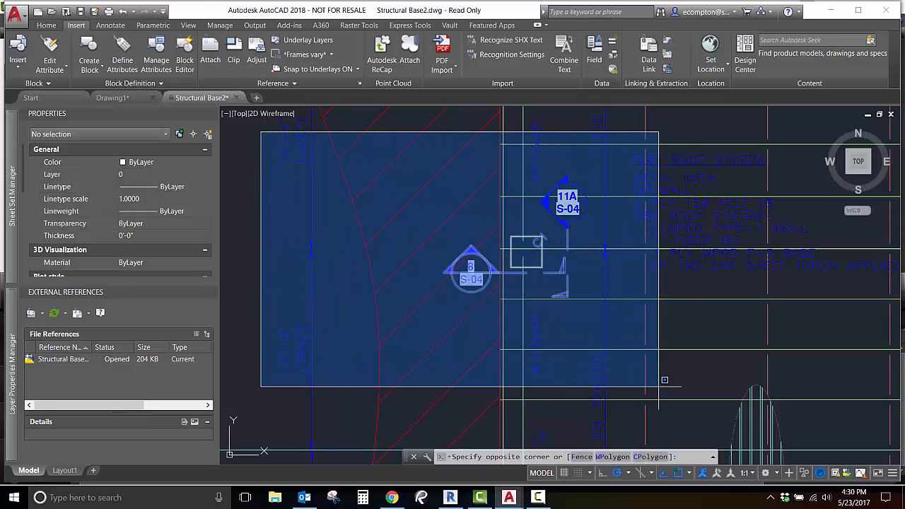
middle_drag(840, 383, 611, 349)
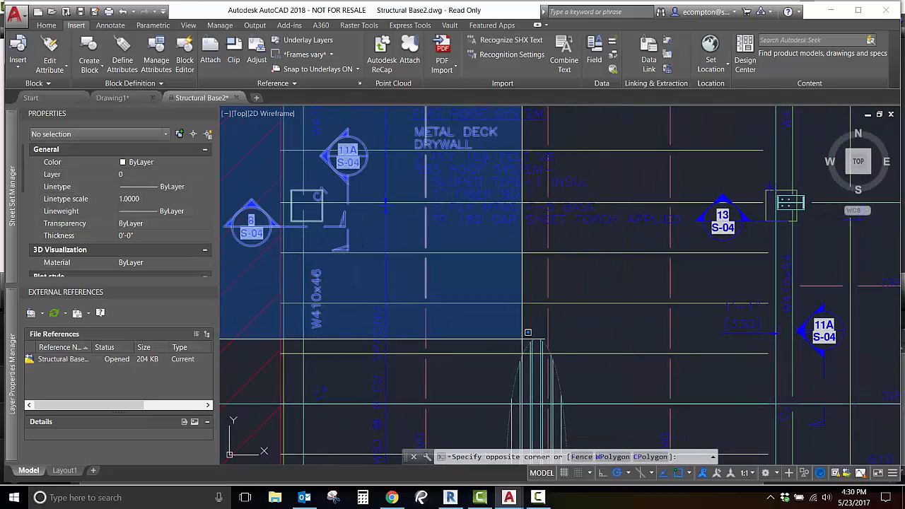
middle_drag(851, 416, 405, 360)
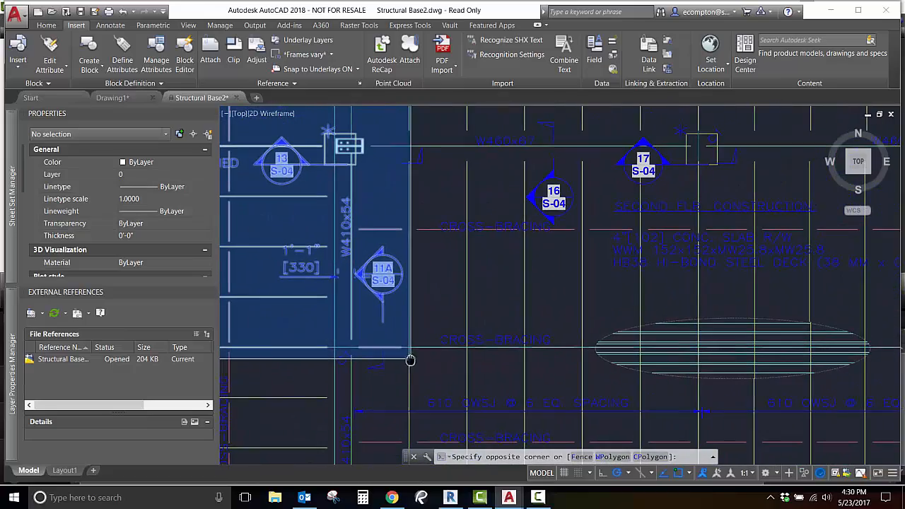
mouse_move(824, 420)
middle_down()
mouse_move(545, 368)
mouse_move(370, 374)
middle_up()
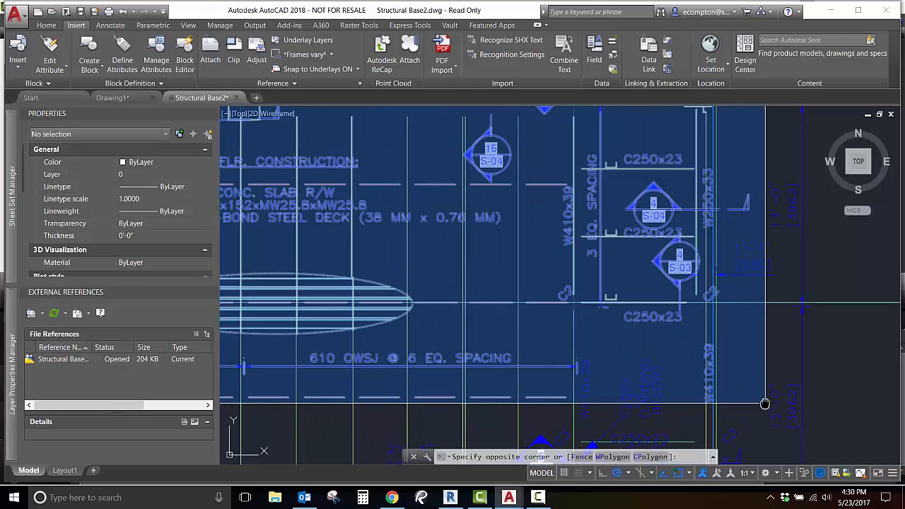
middle_drag(763, 404, 523, 385)
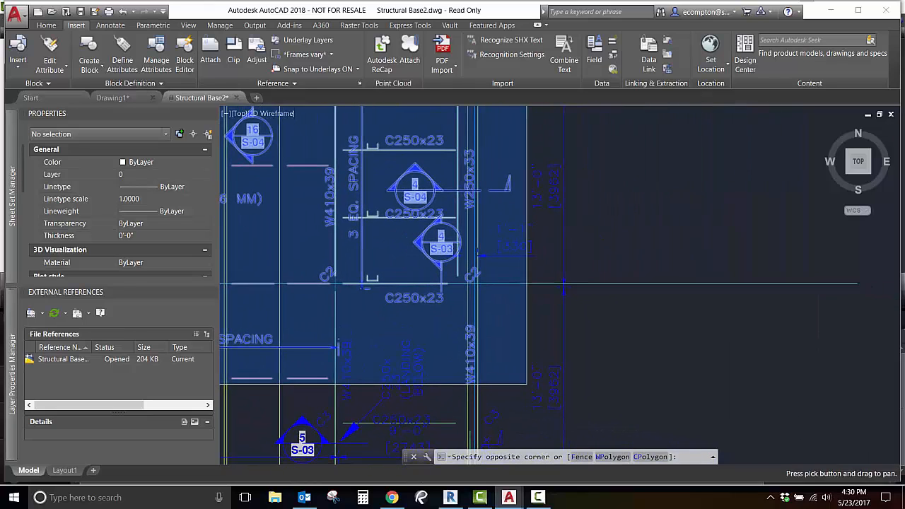
click(661, 411)
scroll(658, 408, down, 2)
scroll(658, 409, up, 3)
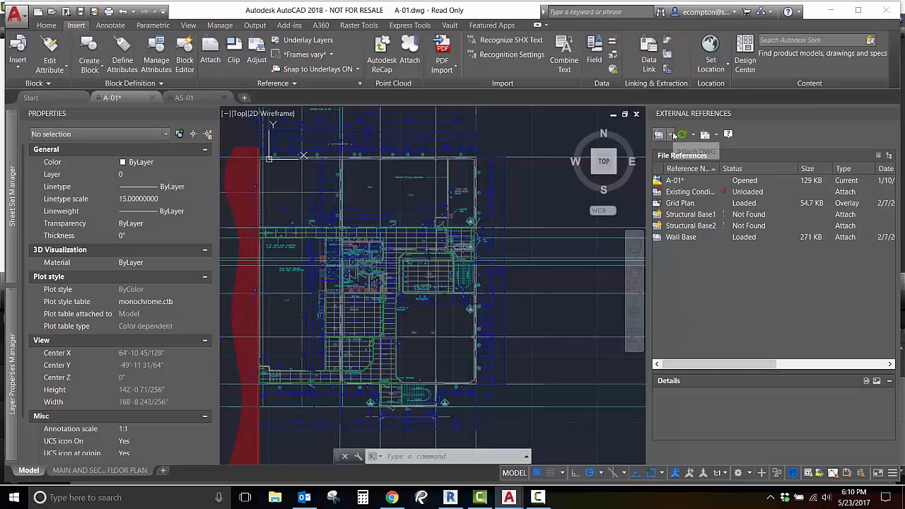
Attach AS-01.dwg from the Architectural folder to the A-01 drawing as an external reference with a relative path.
click(660, 135)
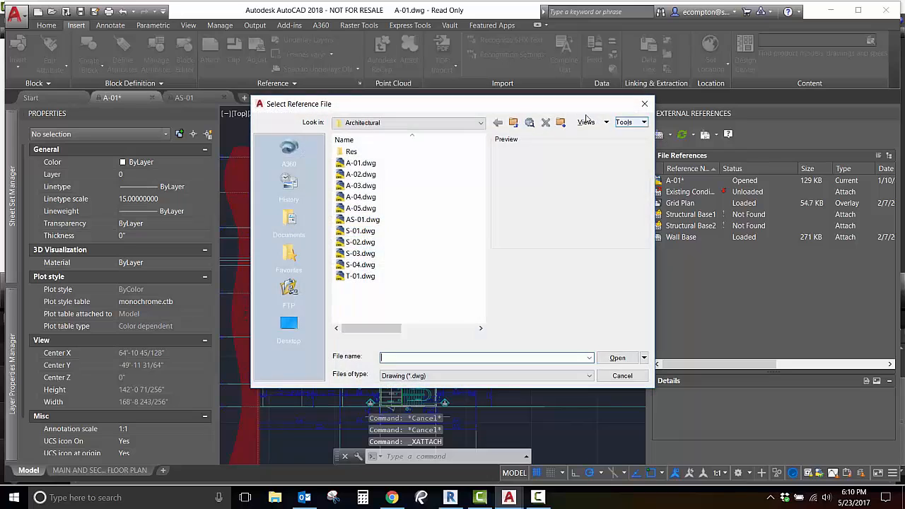
click(362, 220)
click(617, 359)
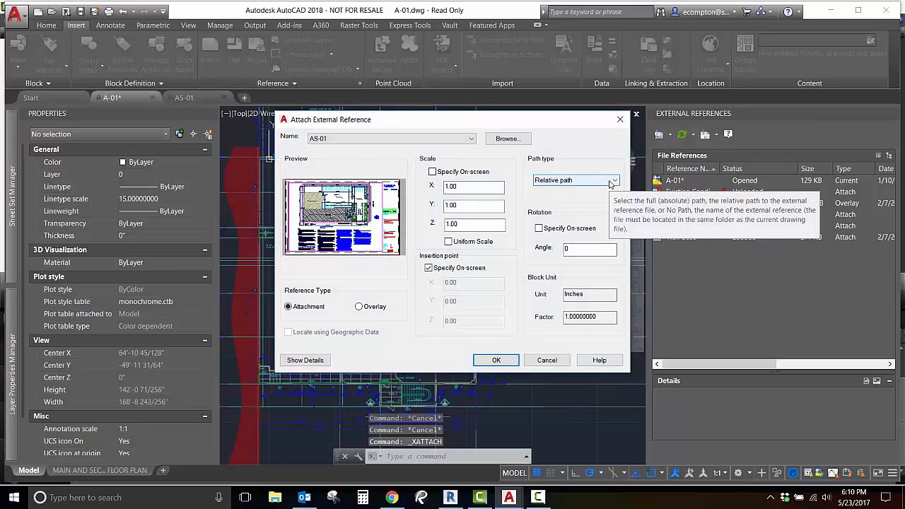
click(612, 181)
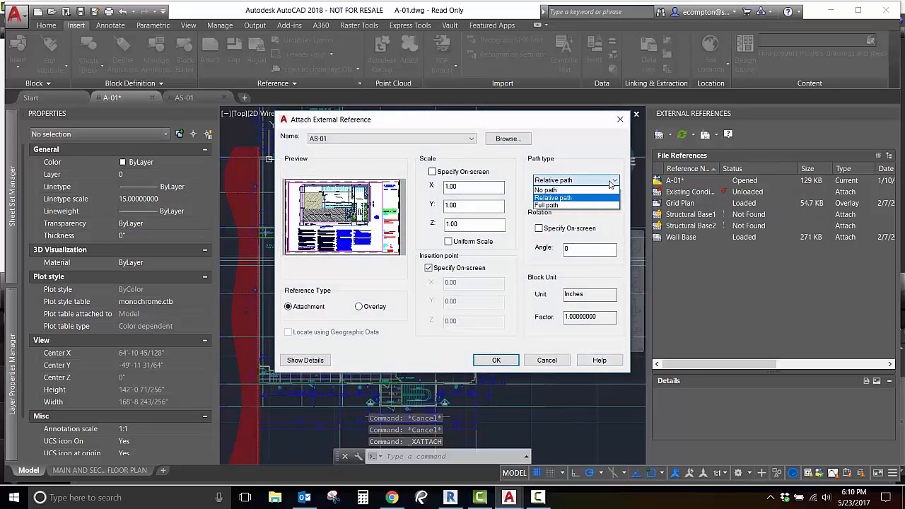
click(605, 198)
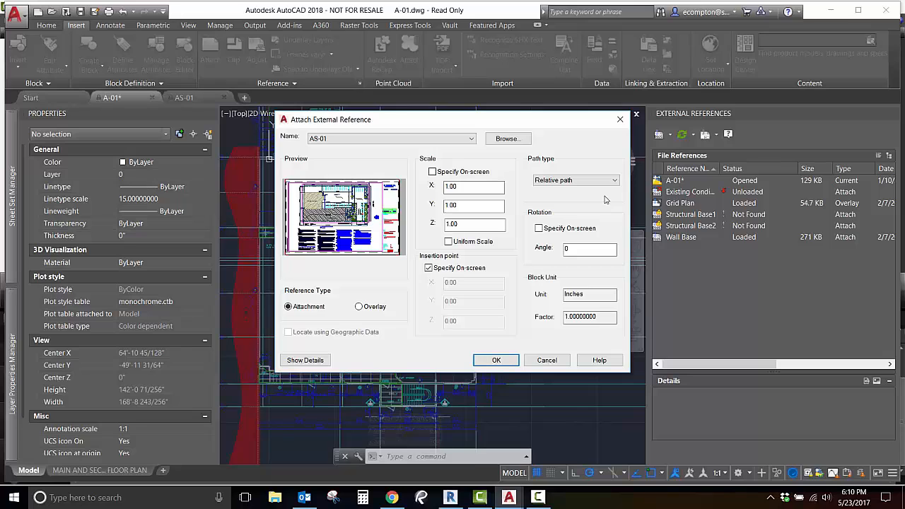
click(495, 361)
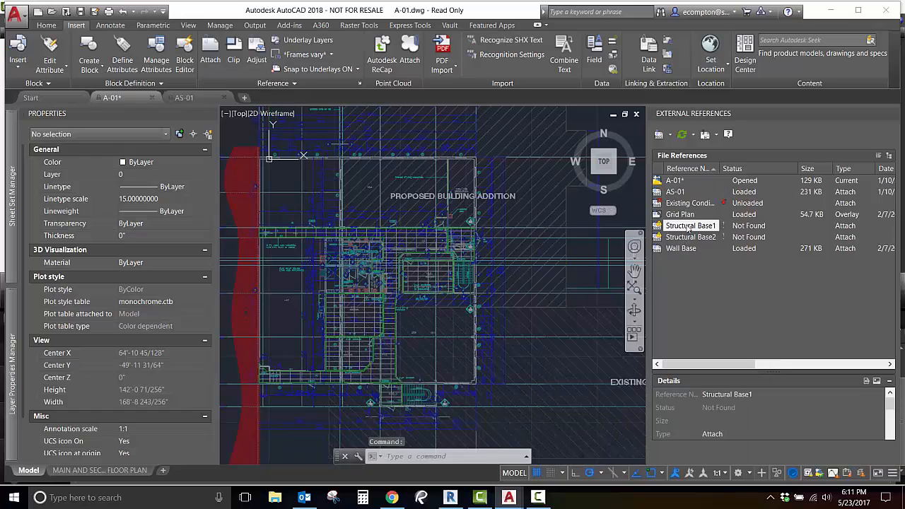
Repath the missing Structural Base1 reference to Structural Base1.dwg in D:\2018 and apply the same path to the other missing references.
right_click(688, 228)
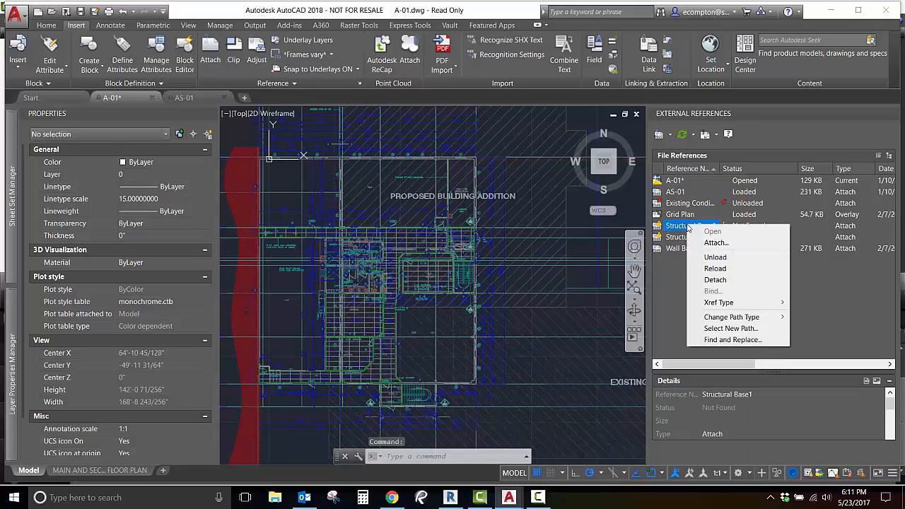
click(731, 329)
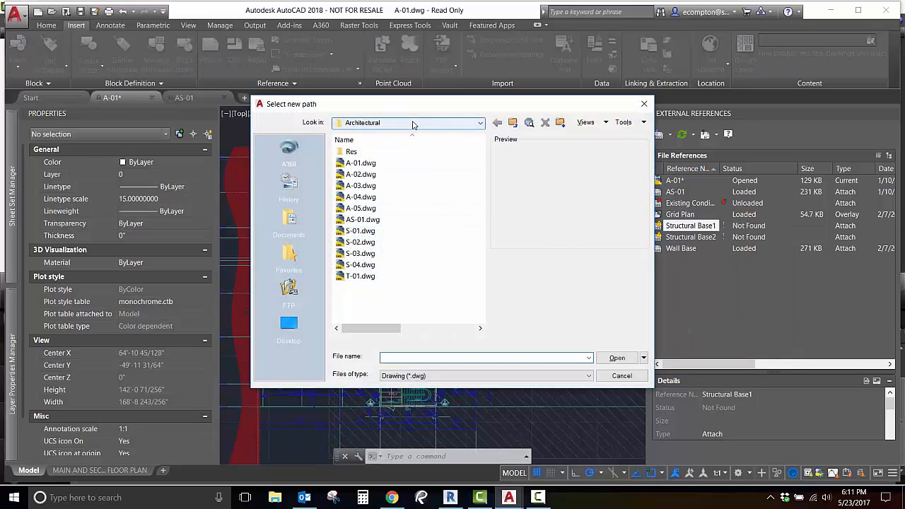
click(414, 123)
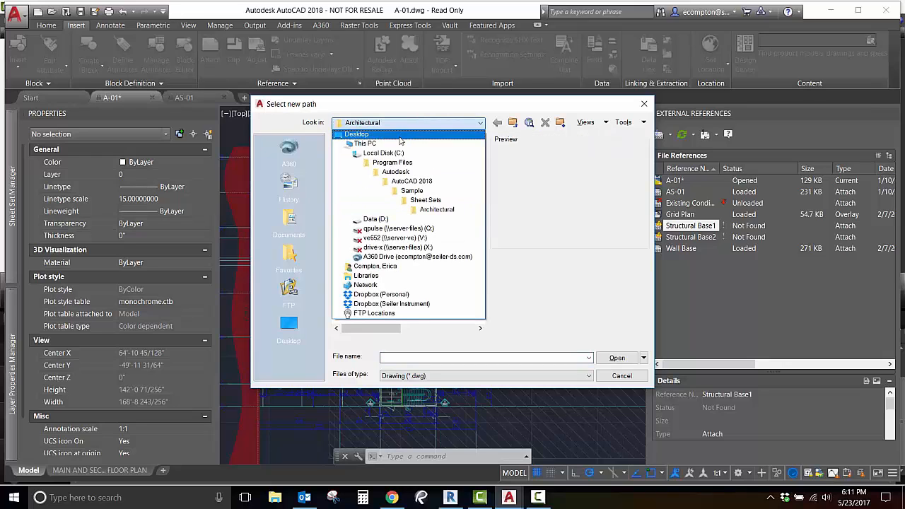
click(376, 218)
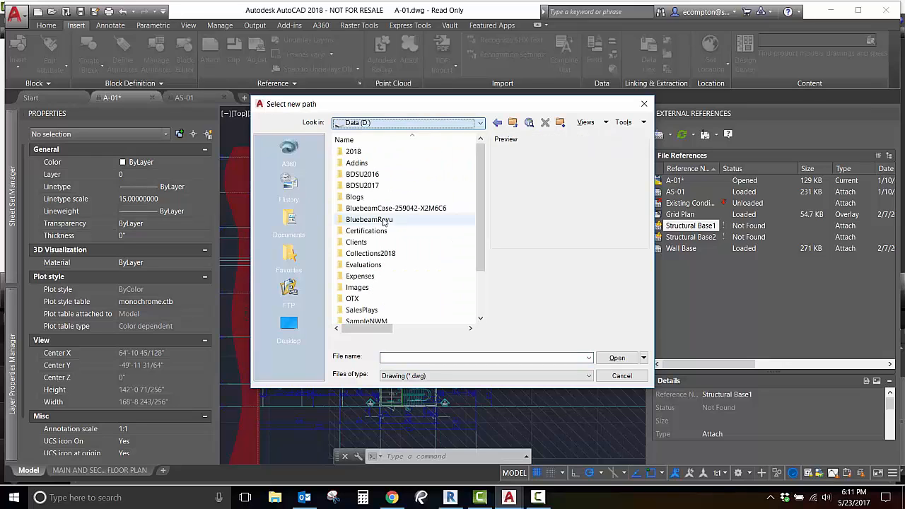
click(368, 155)
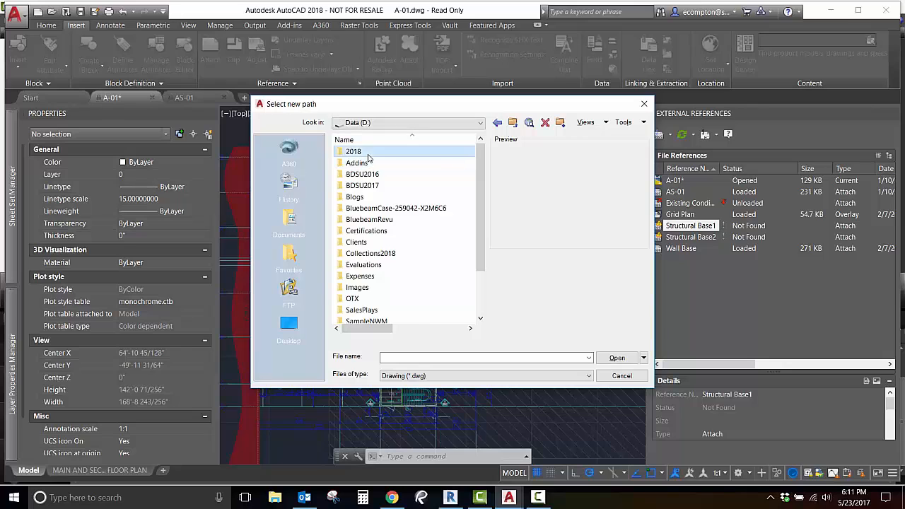
double_click(368, 154)
click(389, 177)
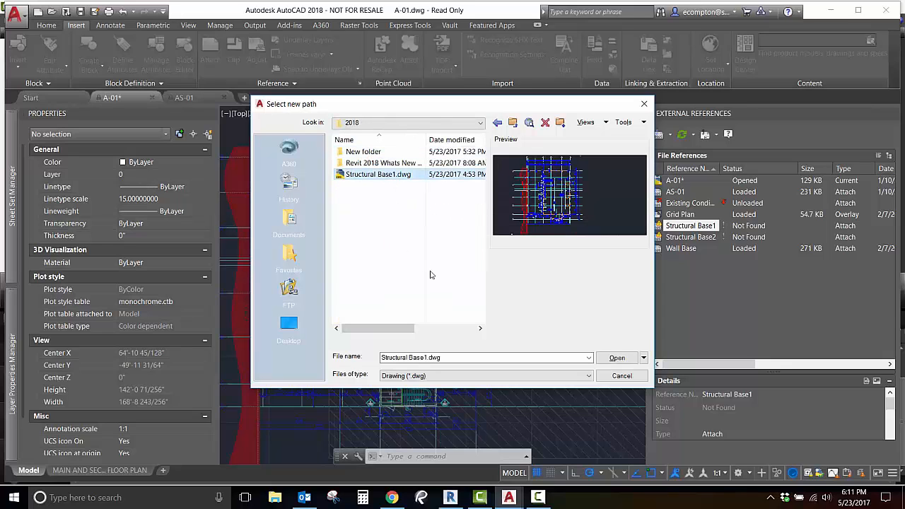
click(609, 359)
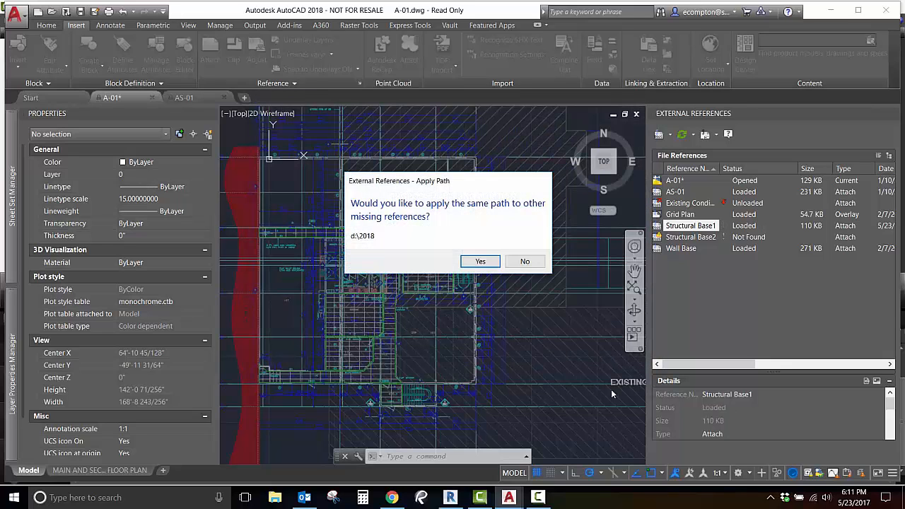
click(478, 262)
Find and replace the saved path d:\2018 of the Existing Conditions Plan reference with D:\2018\New folder.
right_click(687, 203)
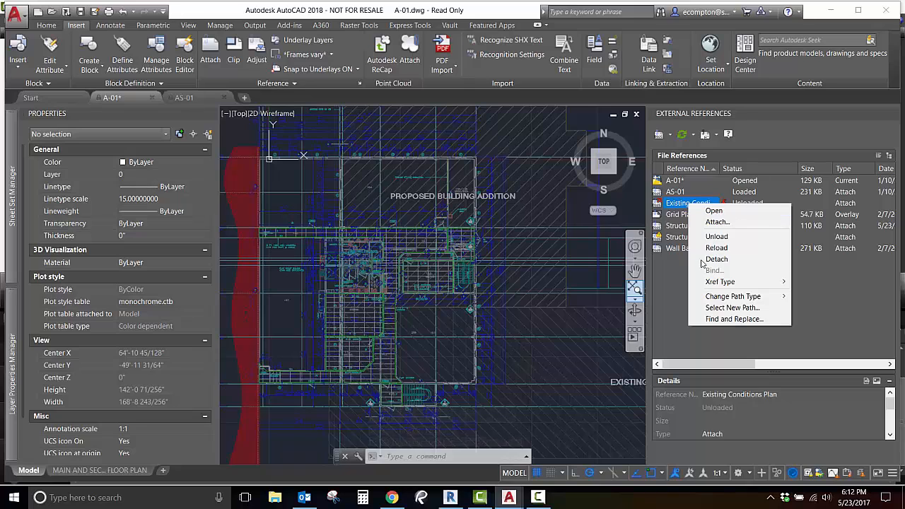
click(728, 319)
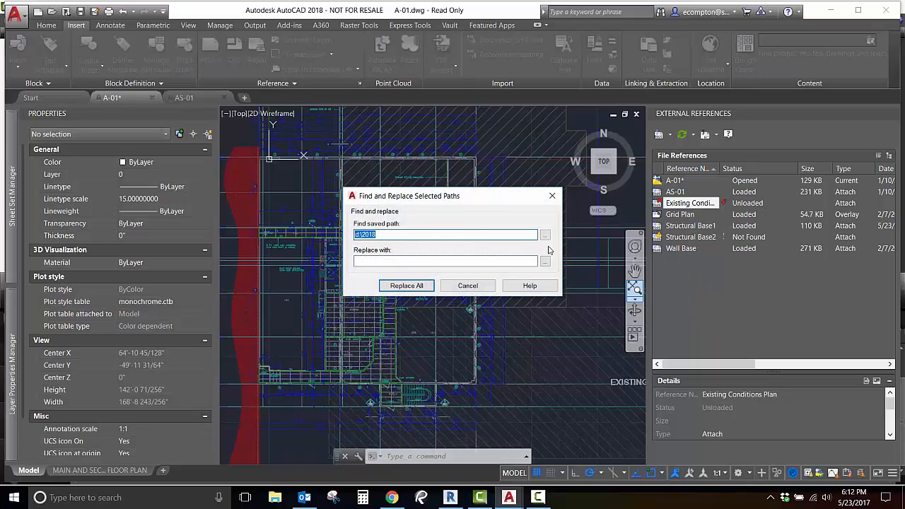
click(545, 261)
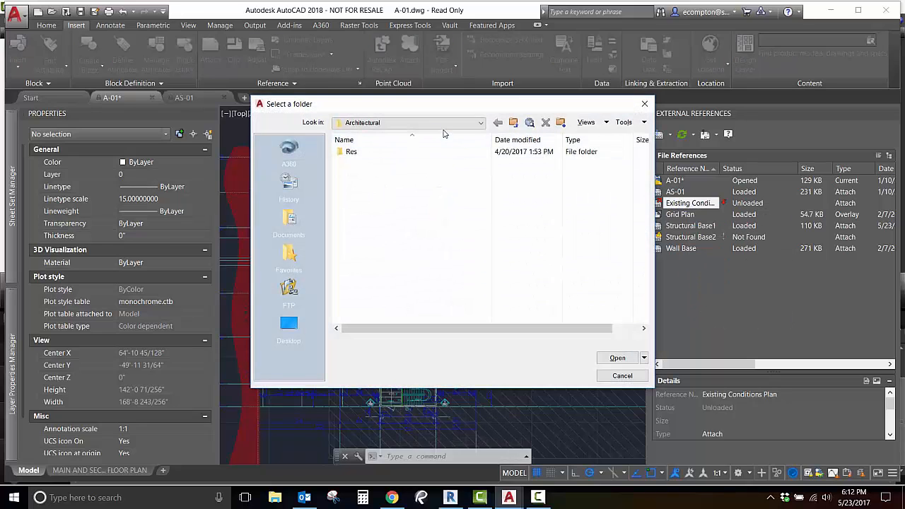
click(437, 125)
click(373, 217)
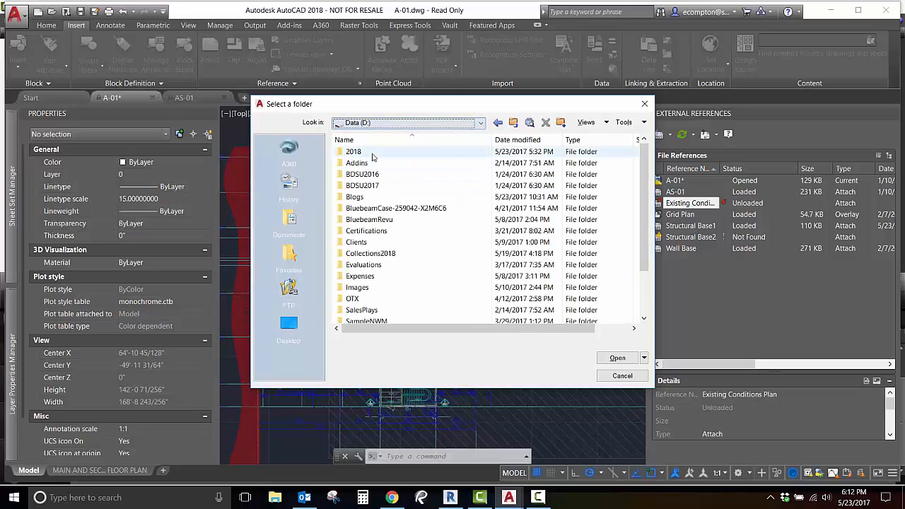
double_click(368, 152)
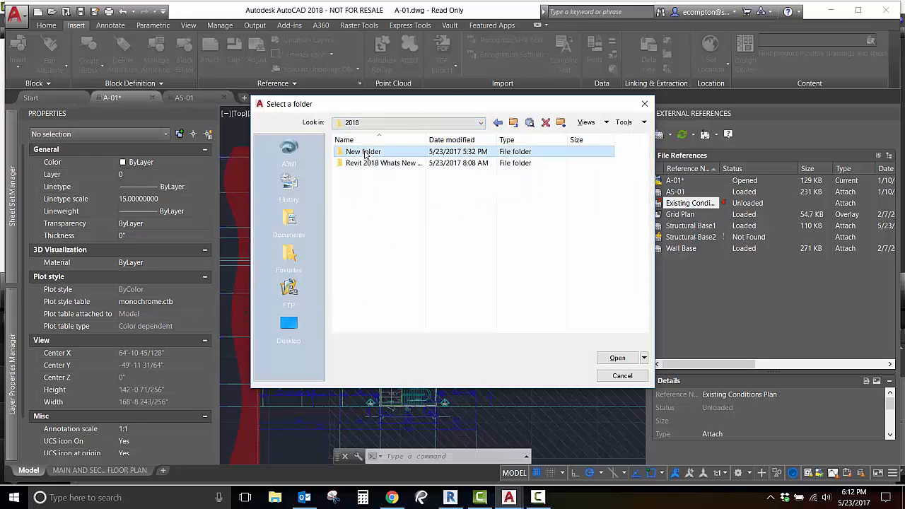
double_click(366, 152)
click(618, 358)
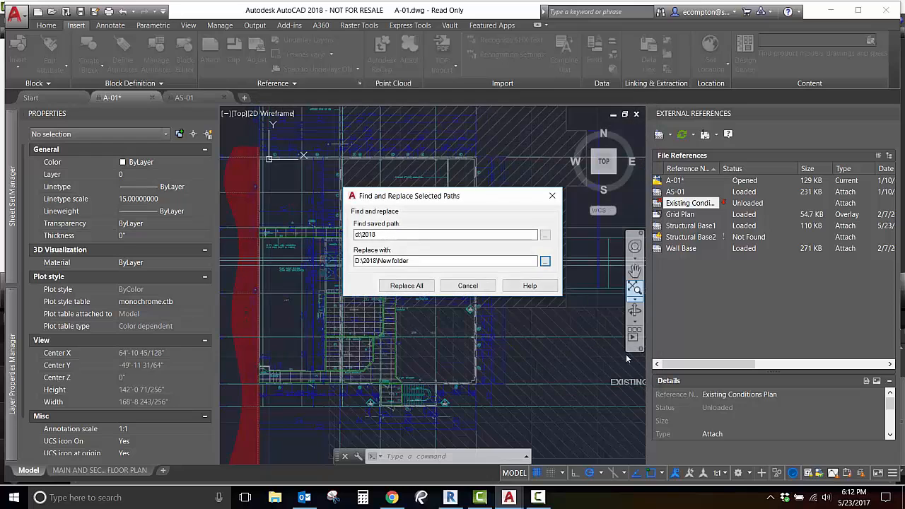
click(407, 286)
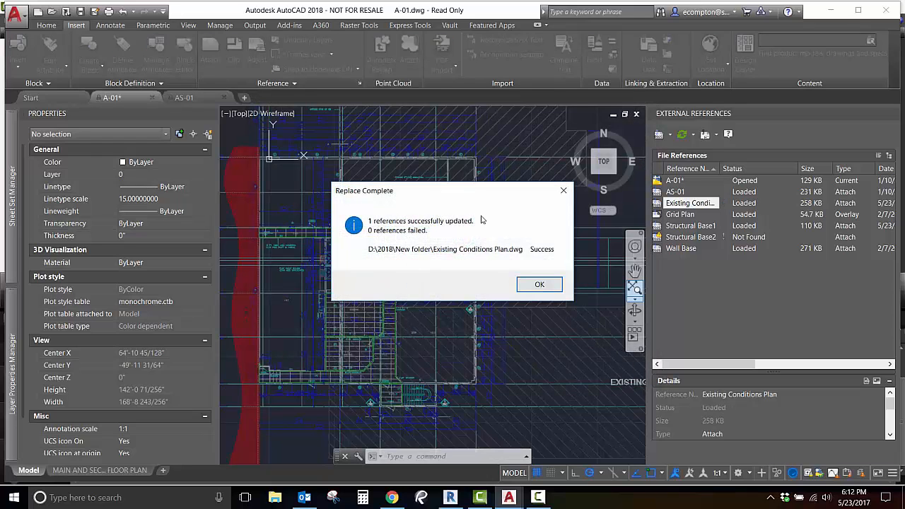
click(541, 284)
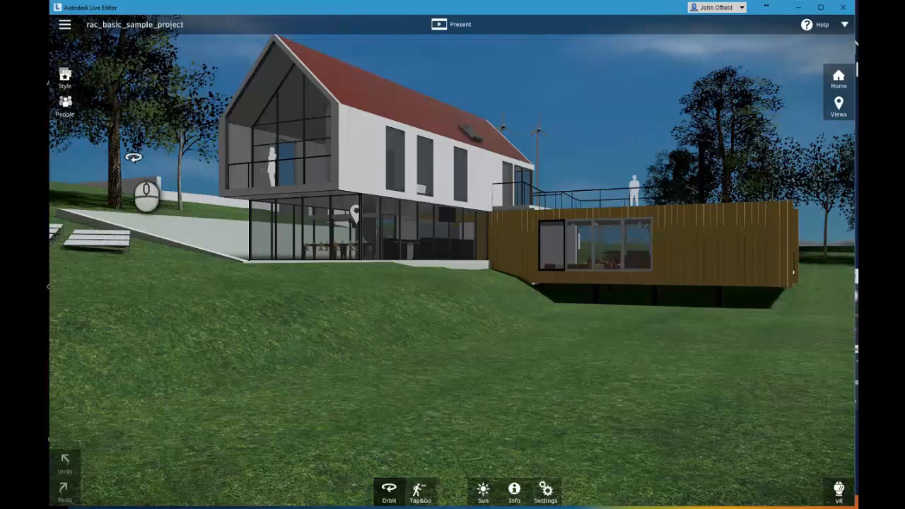
click(65, 28)
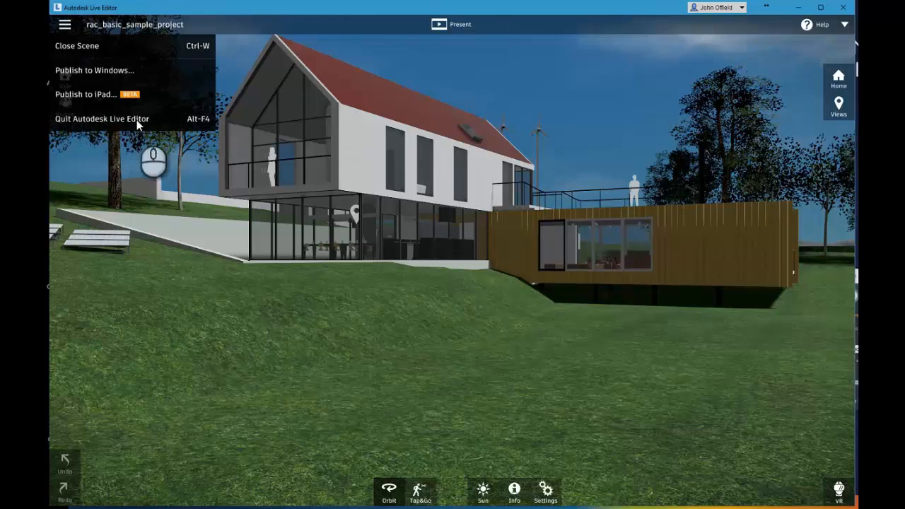
click(142, 149)
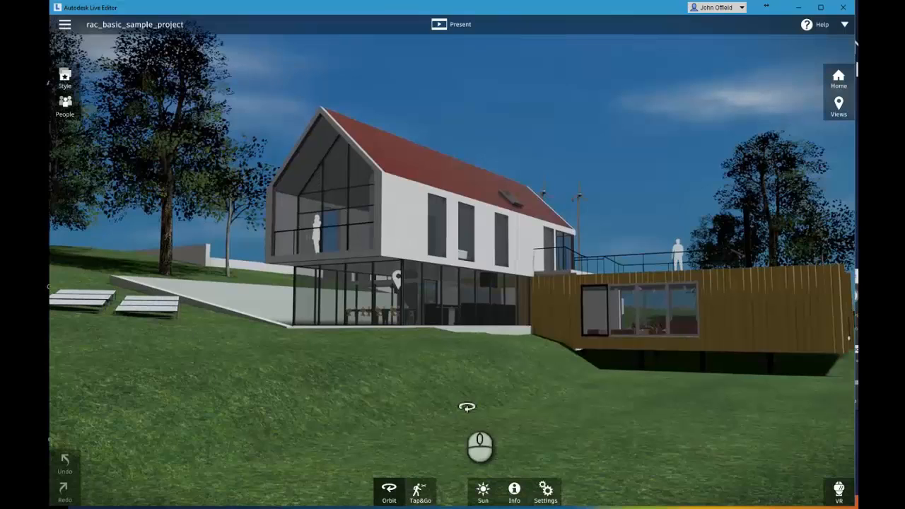
Try the white-building and fully grey scene styles on the house, and restore the full-color style.
click(66, 78)
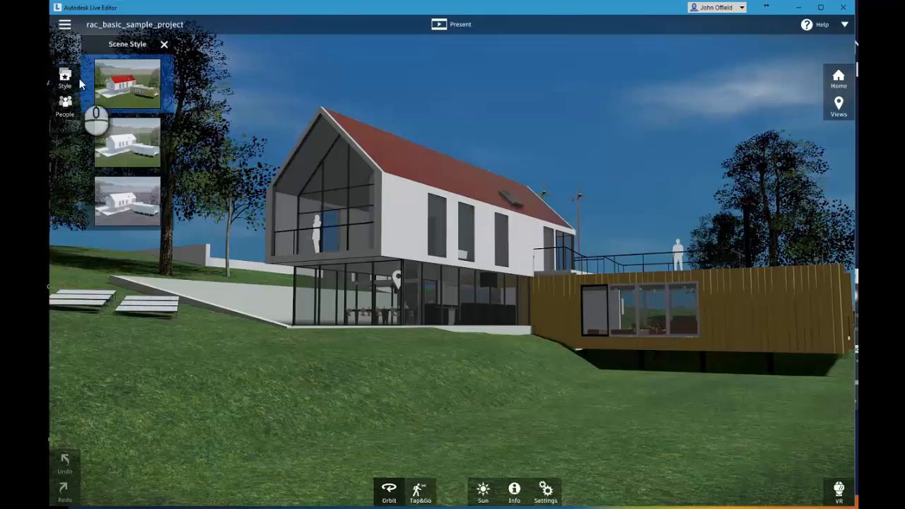
click(133, 158)
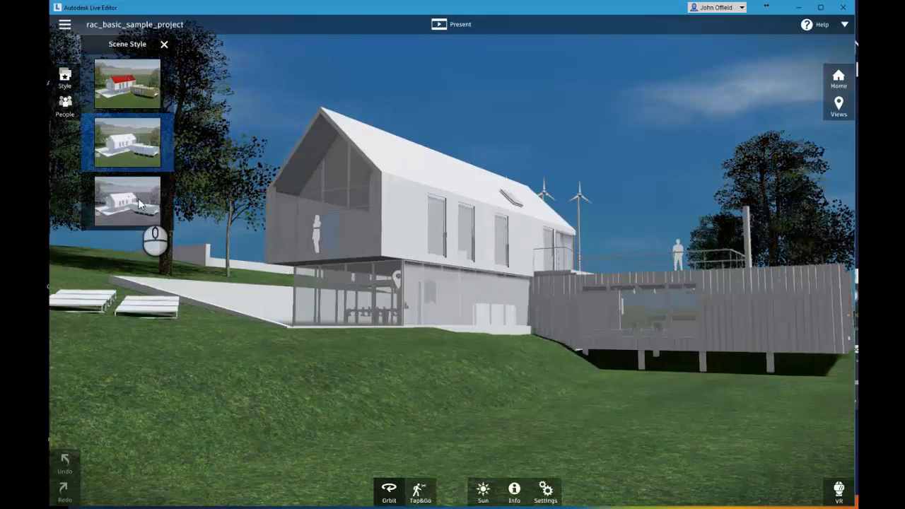
click(139, 205)
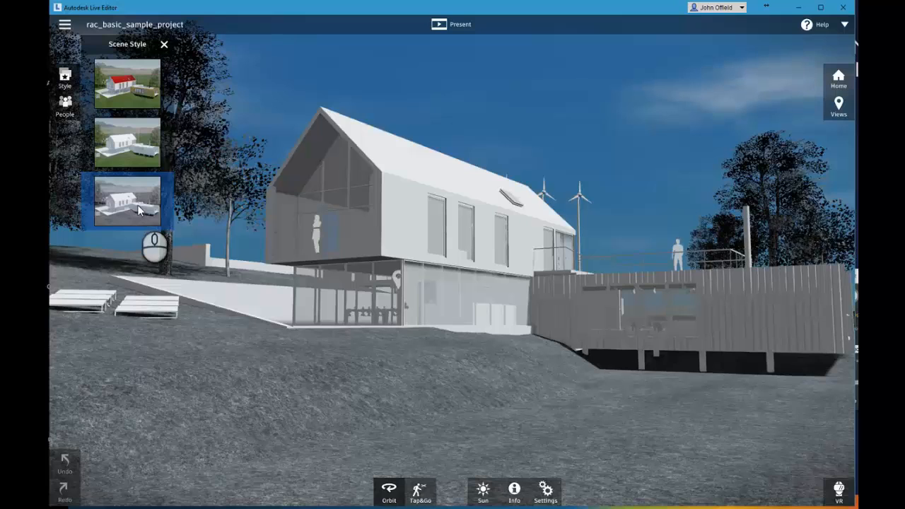
click(135, 142)
click(133, 94)
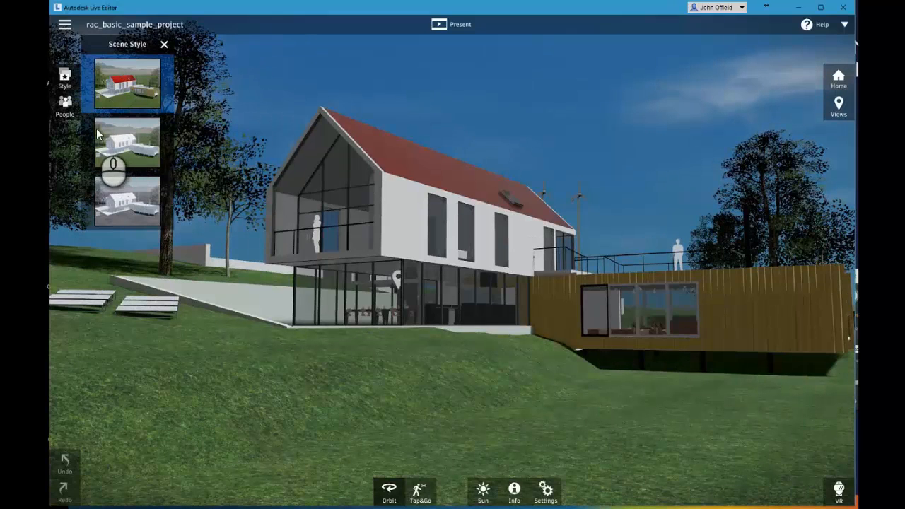
Try the black silhouette people style, and apply the third people style with light figures.
click(66, 105)
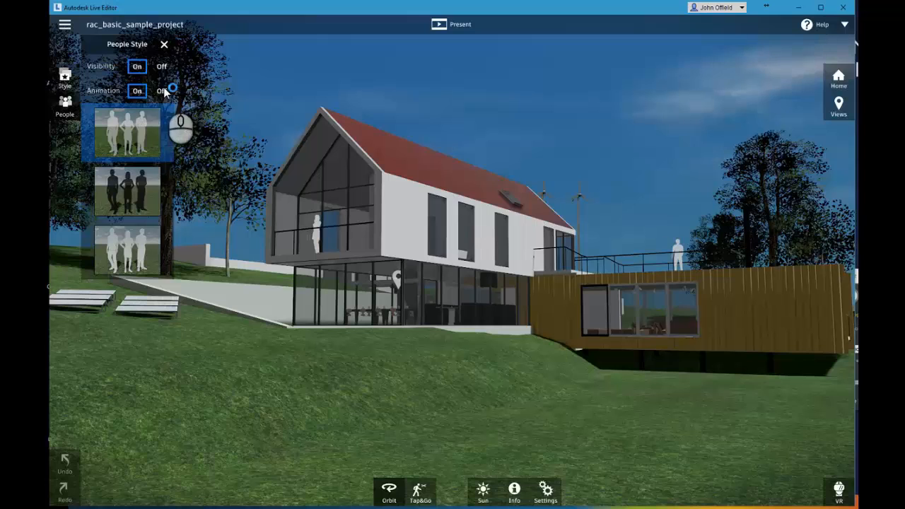
click(122, 205)
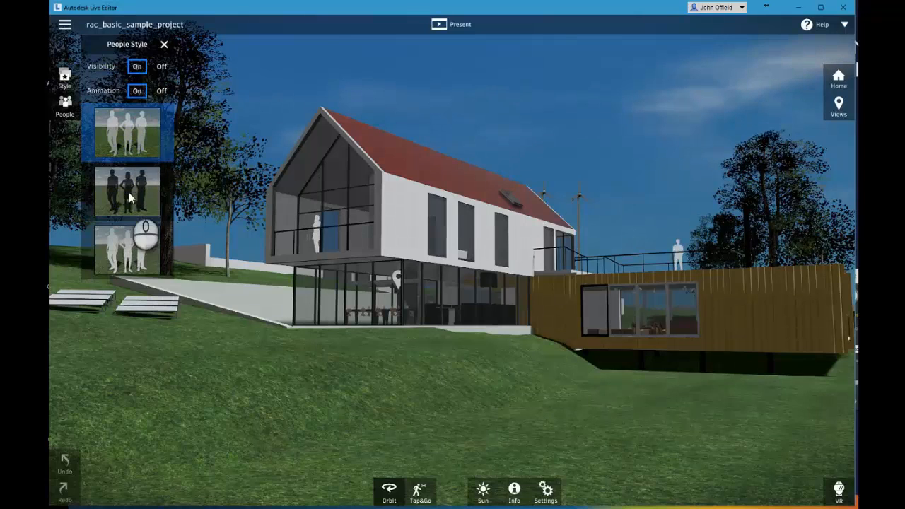
click(136, 263)
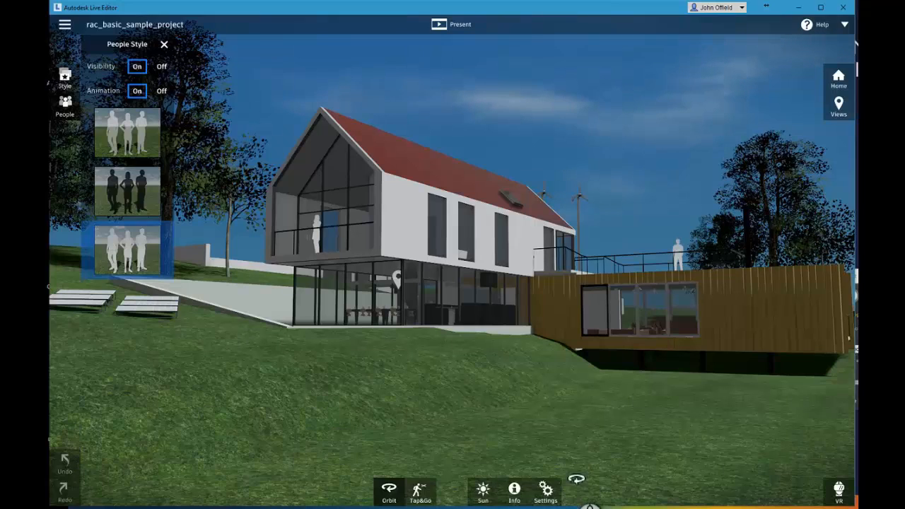
Tour the saved points of view of the house from Home through Approach and From Yard to Kitchen.
click(839, 79)
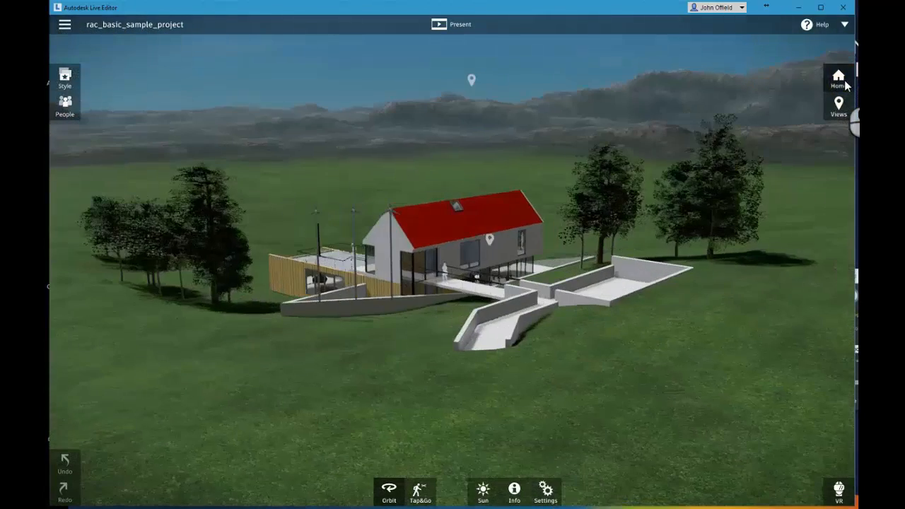
click(839, 106)
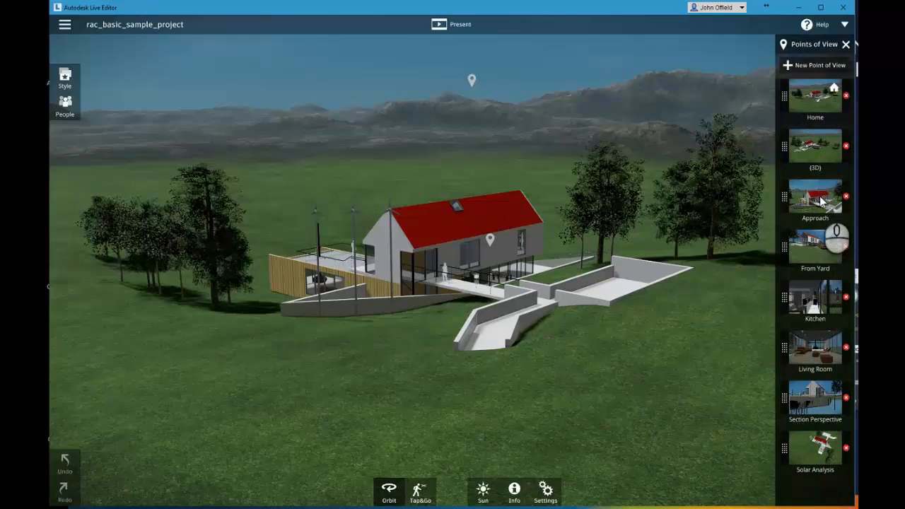
click(827, 243)
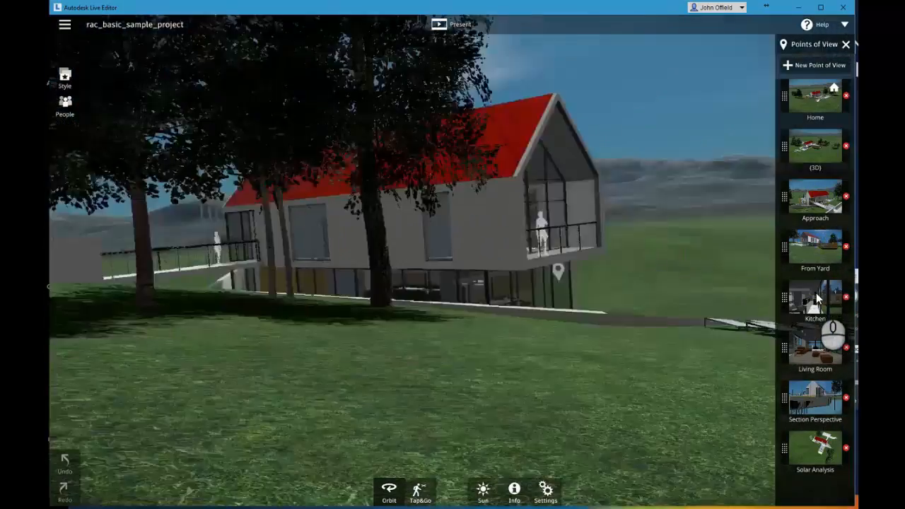
click(815, 297)
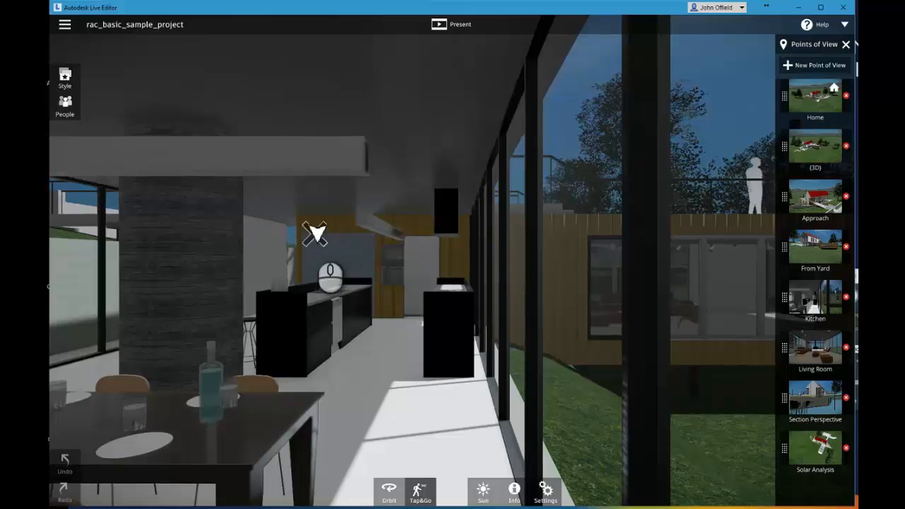
Examine the graphics optimization and artificial lights options in the scene's settings.
click(546, 493)
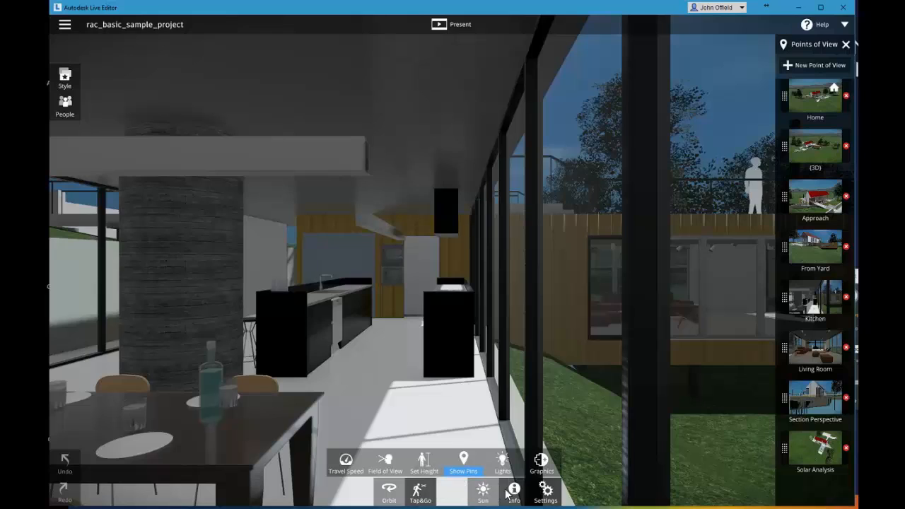
click(541, 461)
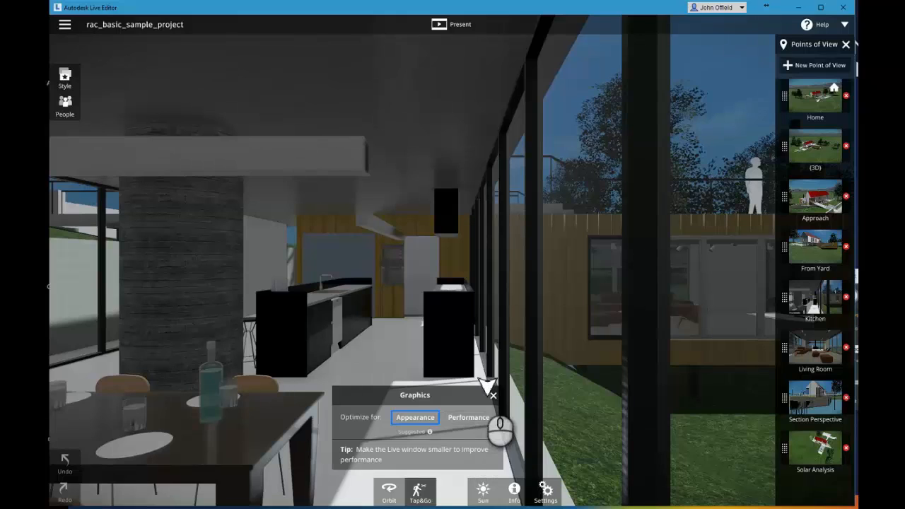
click(493, 396)
click(546, 490)
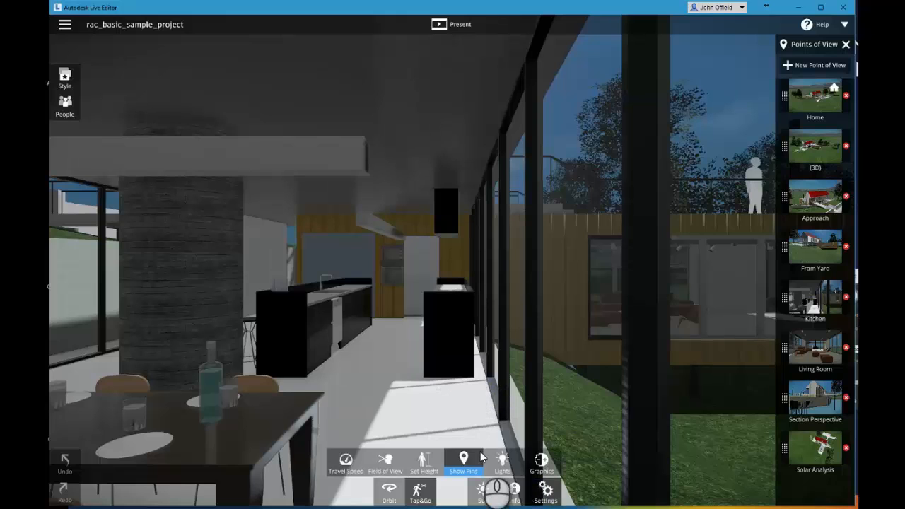
click(503, 461)
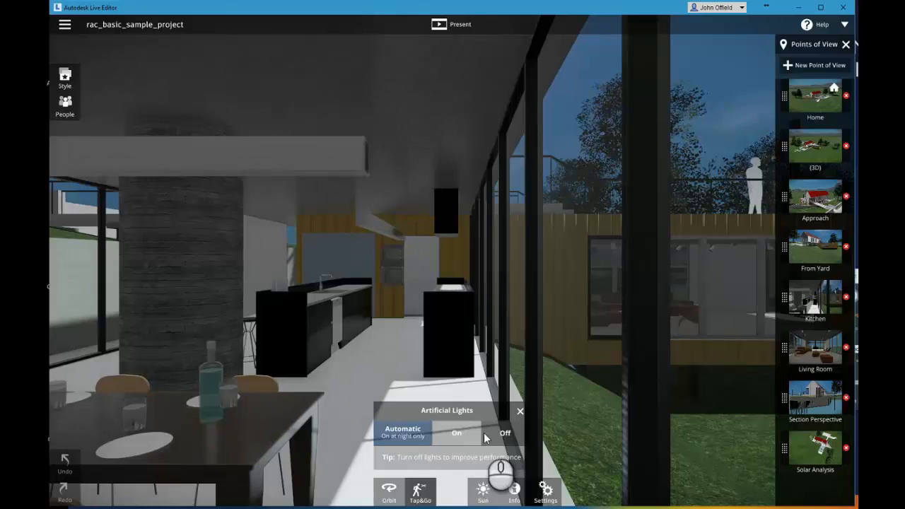
click(546, 490)
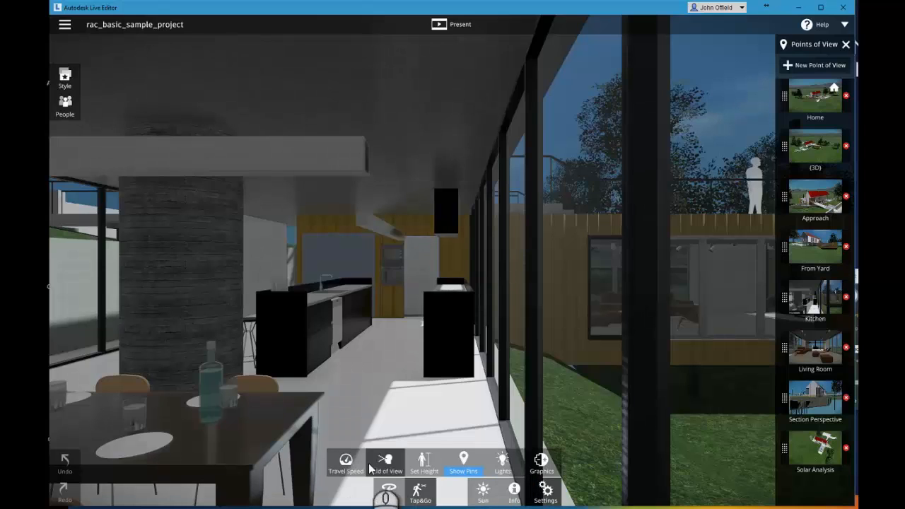
click(546, 494)
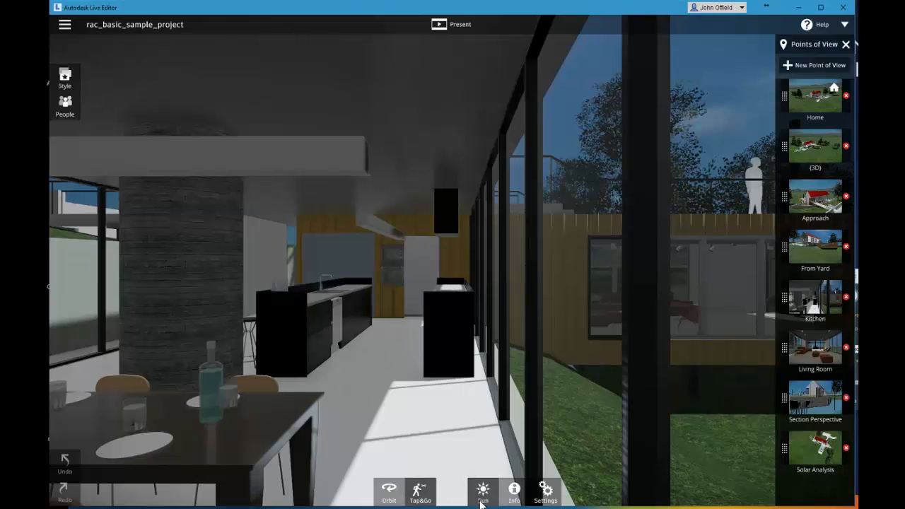
Set the sun position to 04:43 AM on April 09 to show the kitchen under artificial light.
click(484, 498)
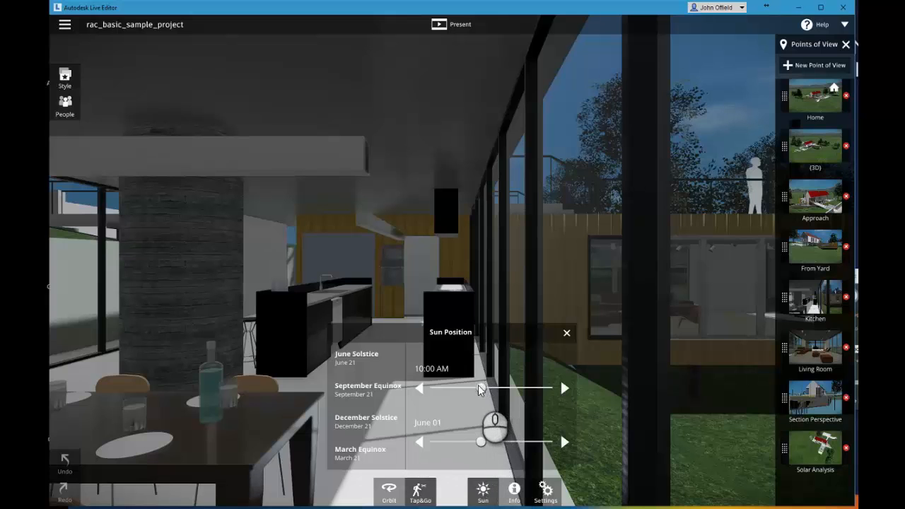
drag(479, 387, 454, 387)
drag(477, 440, 461, 429)
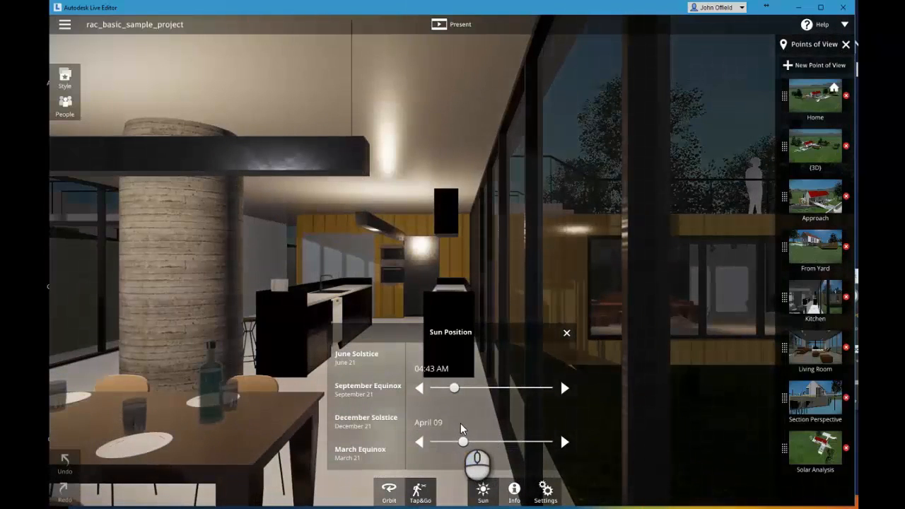
Close the sun position settings and walk through the night-lit house with Tap&Go, from the kitchen into the room across.
click(418, 494)
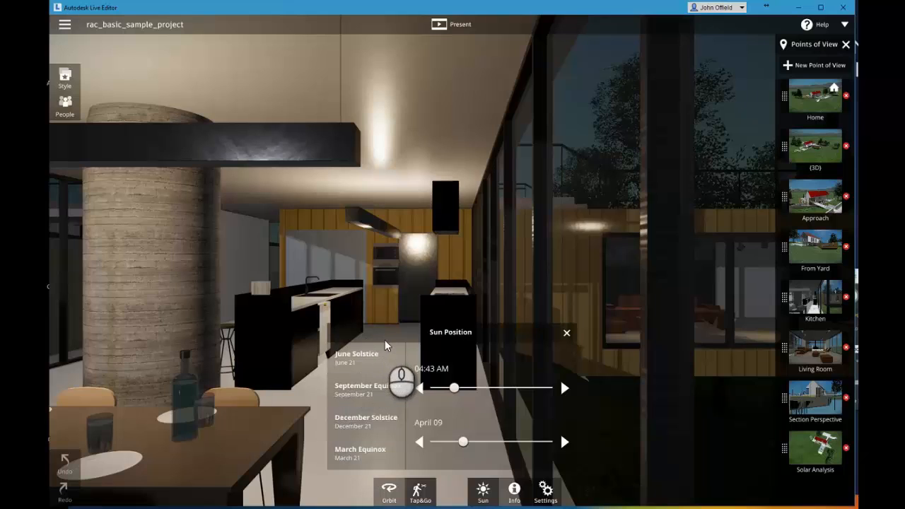
click(567, 333)
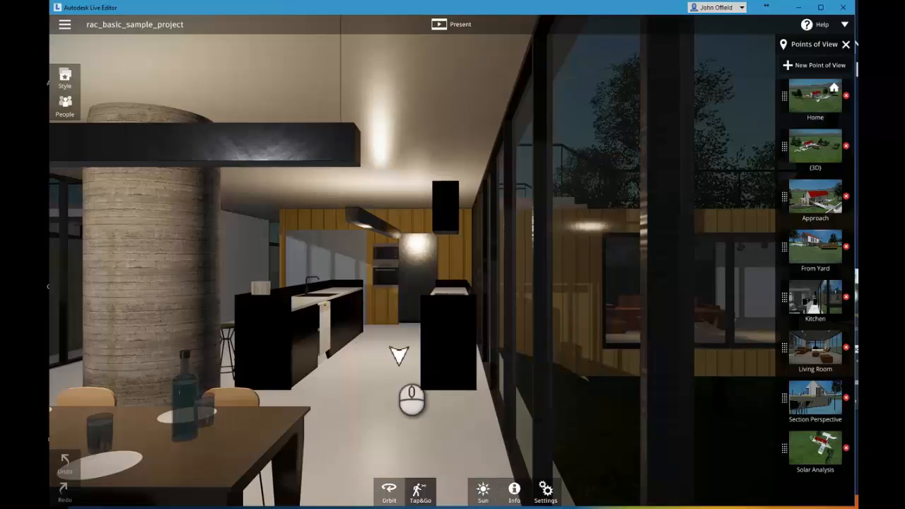
click(385, 361)
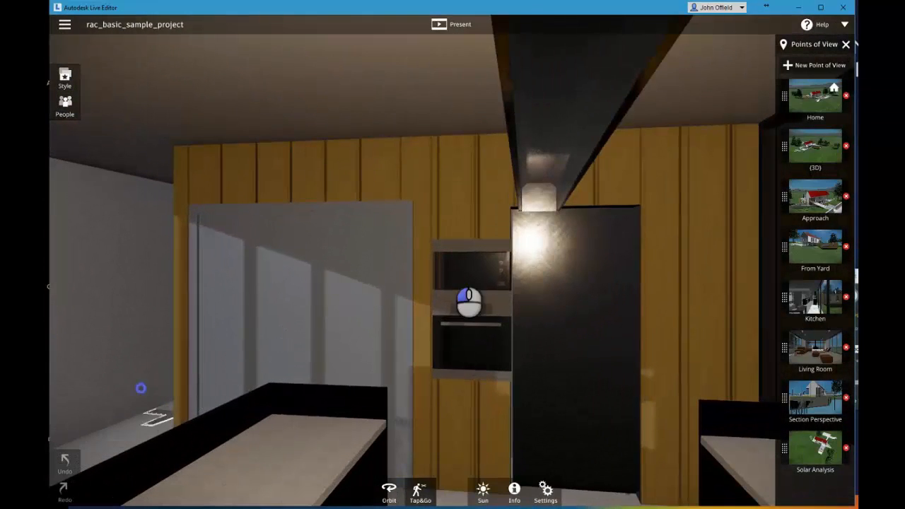
drag(469, 302, 469, 302)
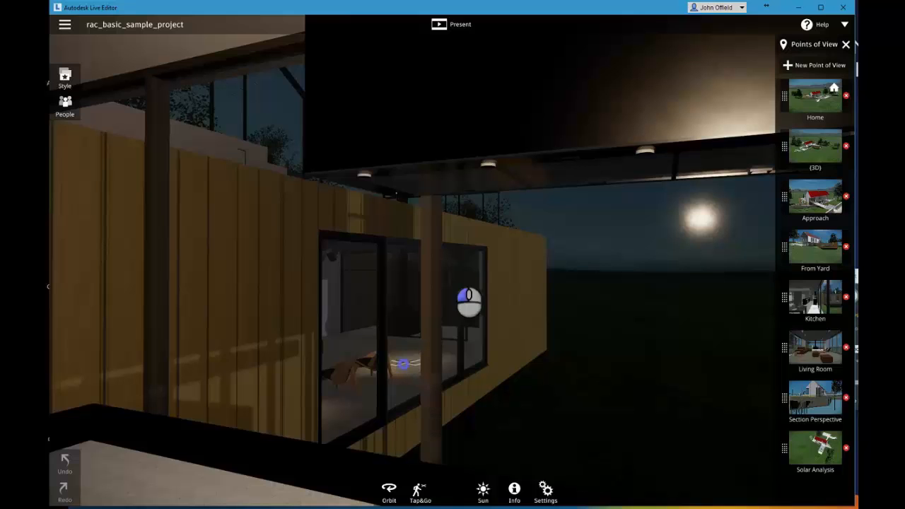
click(412, 373)
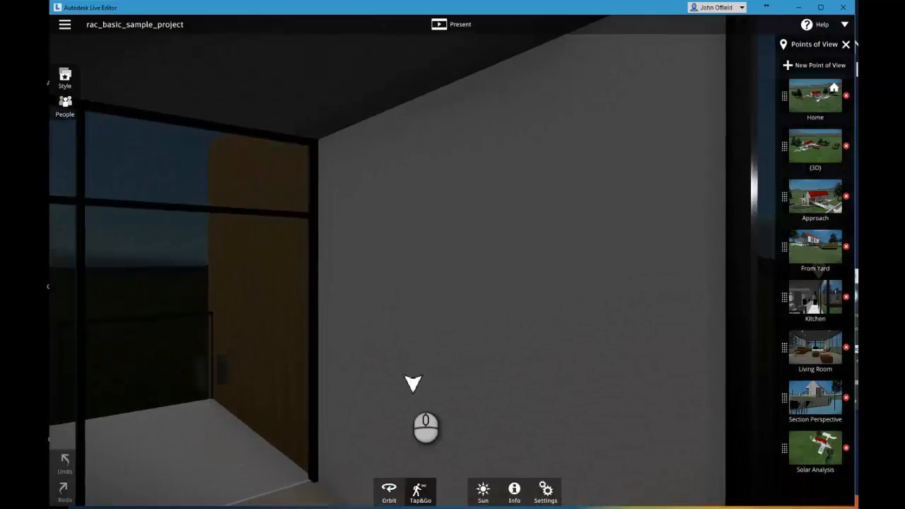
Orbit around the outside of the night-lit house to view it from the driveway, gable end and deck sides.
click(390, 492)
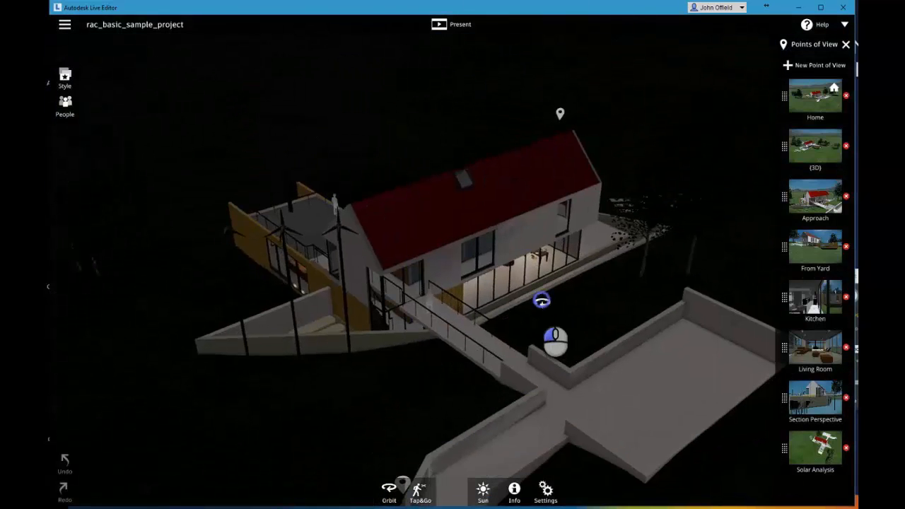
drag(542, 299, 375, 289)
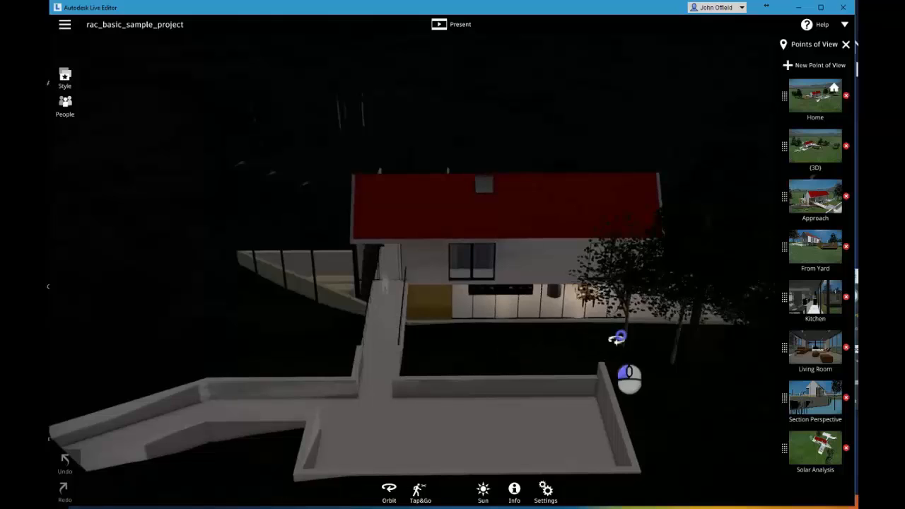
drag(618, 339, 352, 343)
drag(572, 344, 196, 339)
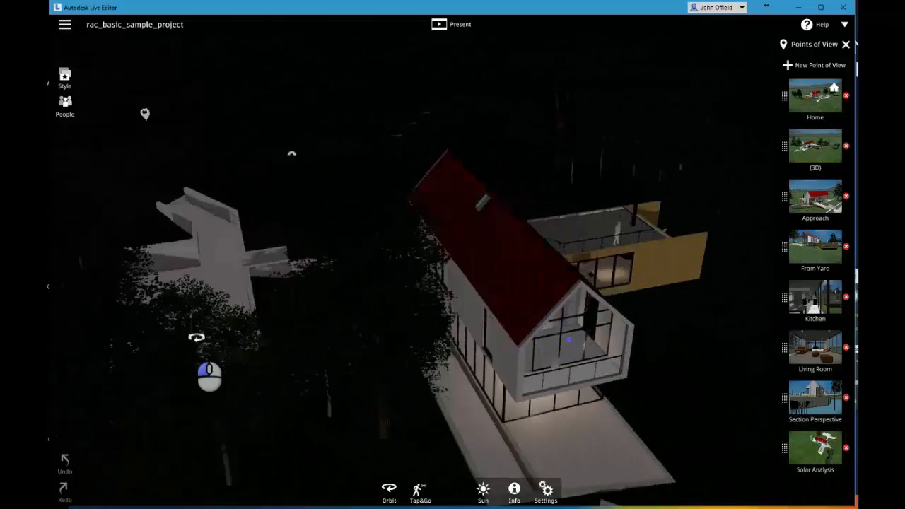
drag(560, 338, 298, 318)
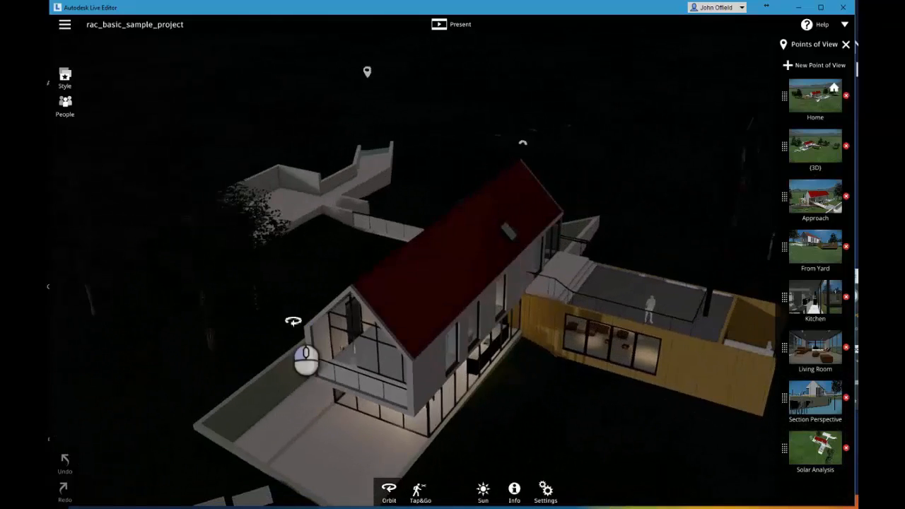
drag(572, 330, 388, 448)
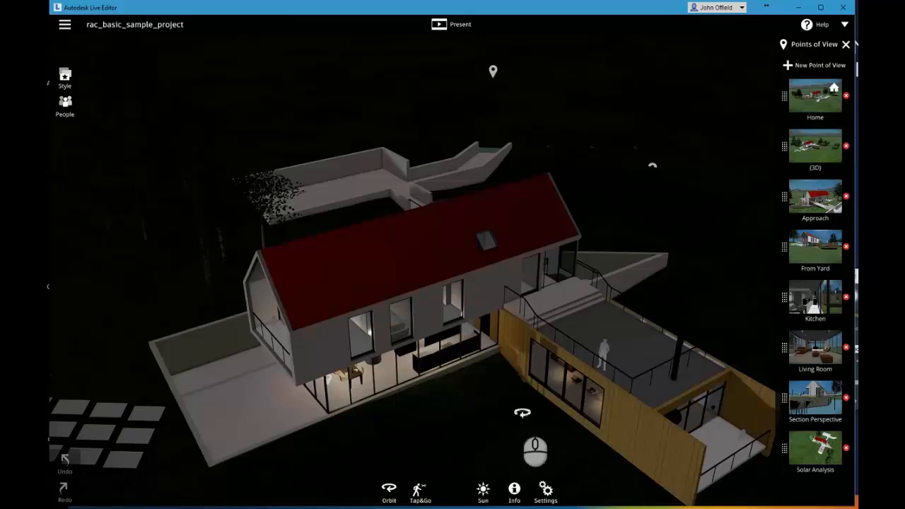
Apply the white-building scene style to the night scene, and open the people style options and the scene settings.
click(64, 77)
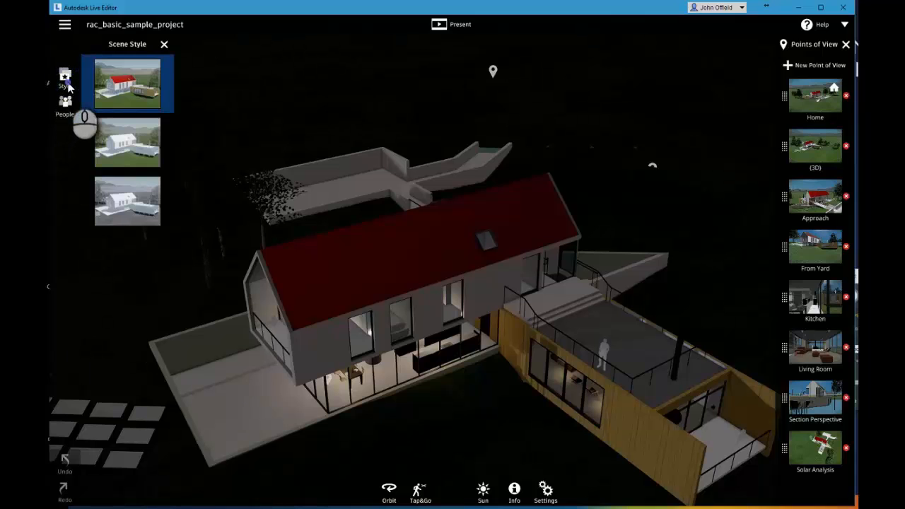
click(142, 140)
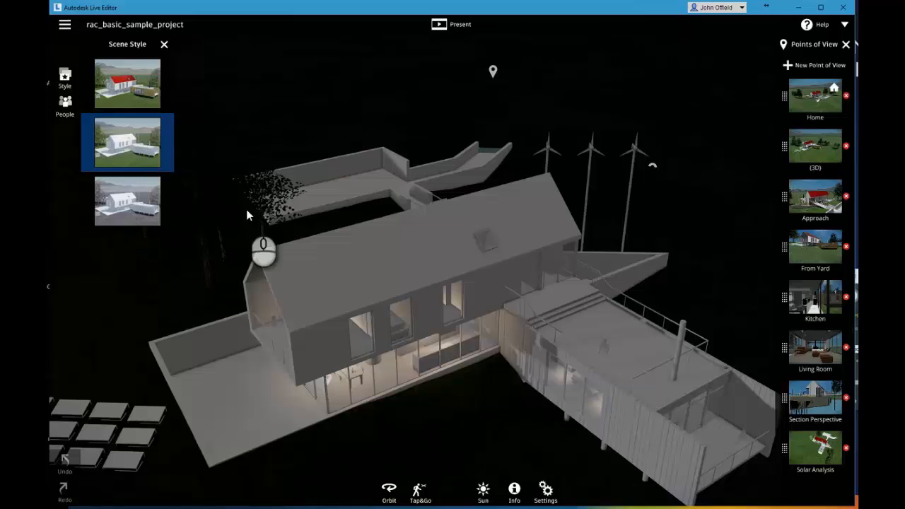
click(63, 107)
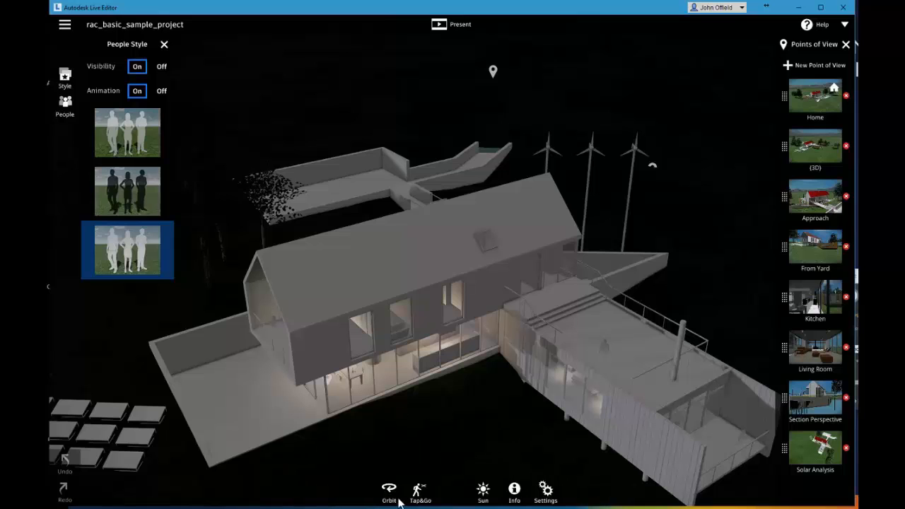
click(545, 493)
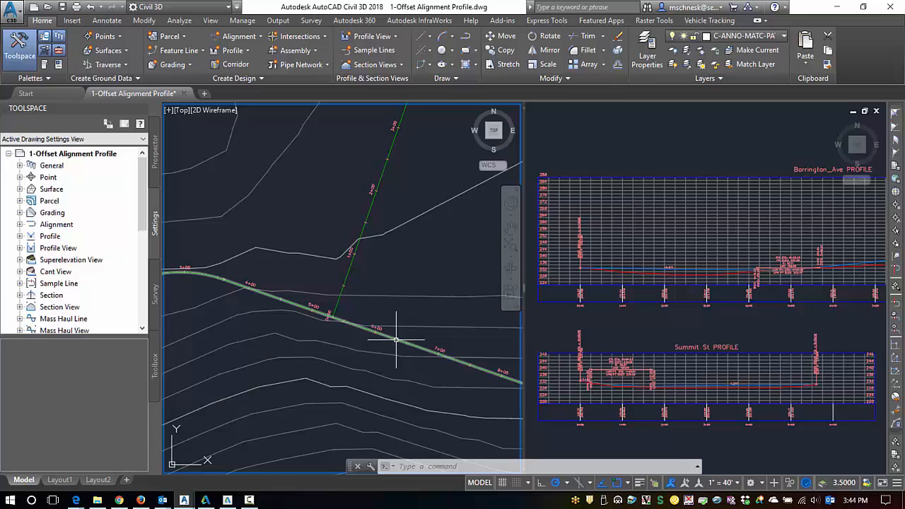
In AutoCAD Civil 3D, start offset alignments from Barrington_Ave with incremental offsets of 12 ft on both the left and right.
mouse_move(396, 341)
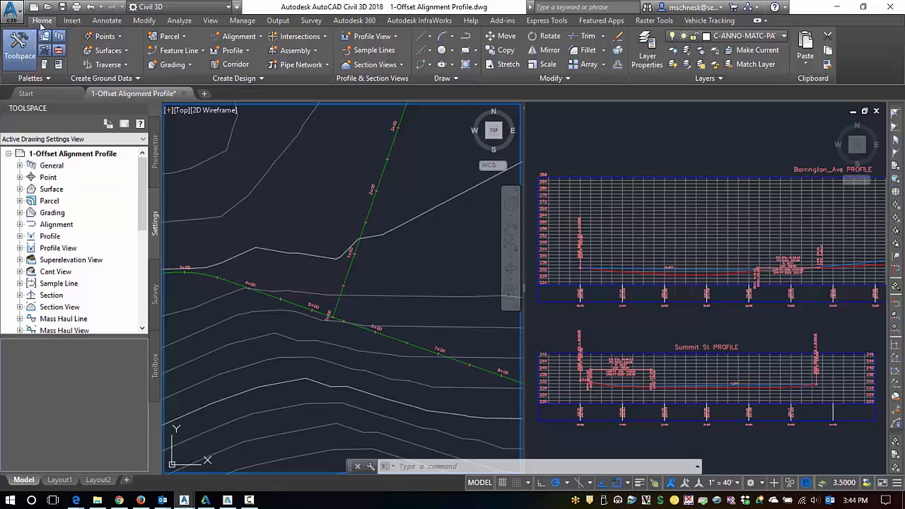
click(241, 37)
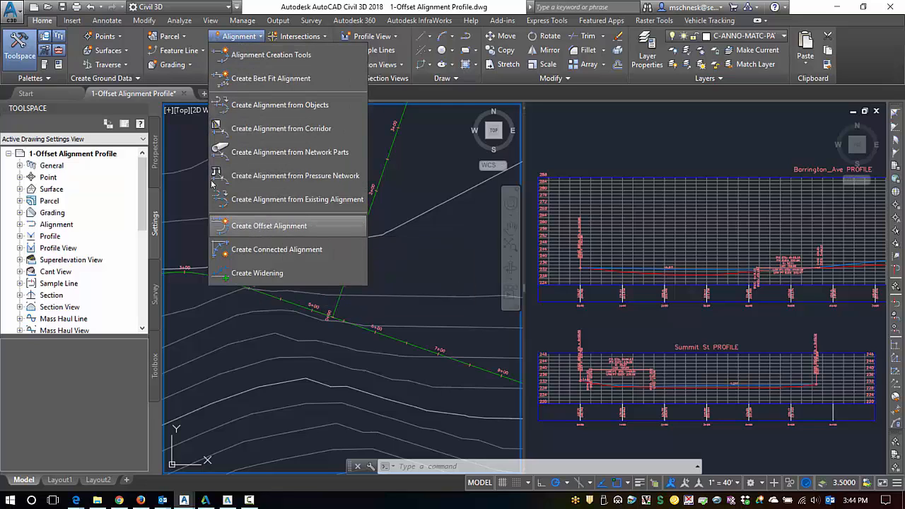
click(257, 226)
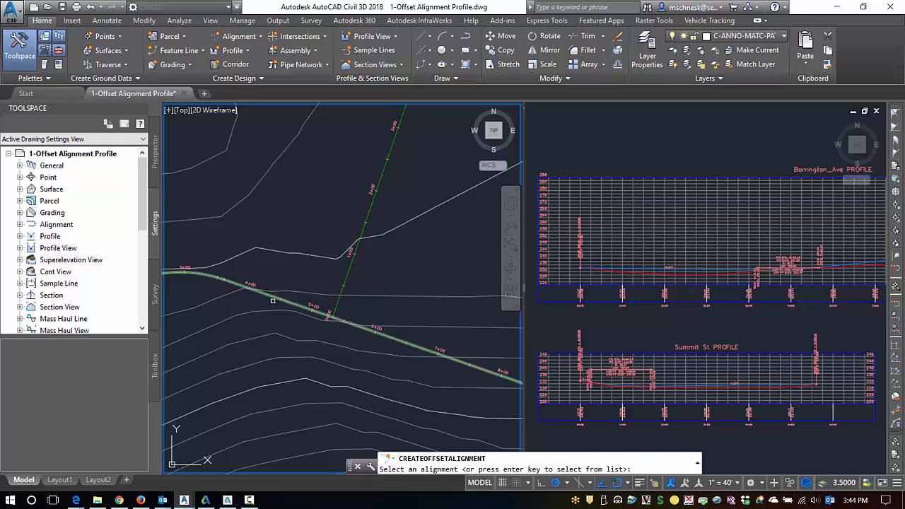
click(330, 316)
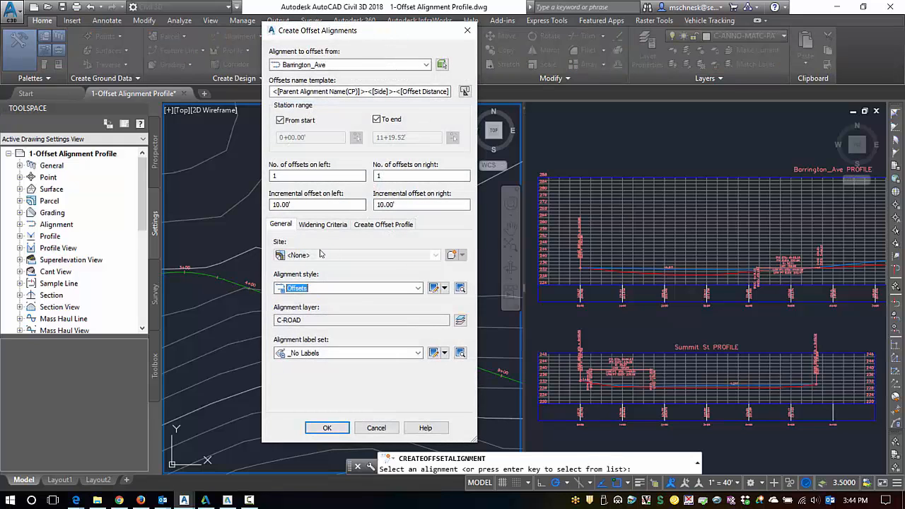
mouse_move(386, 36)
mouse_down()
mouse_move(395, 44)
mouse_move(396, 35)
mouse_up()
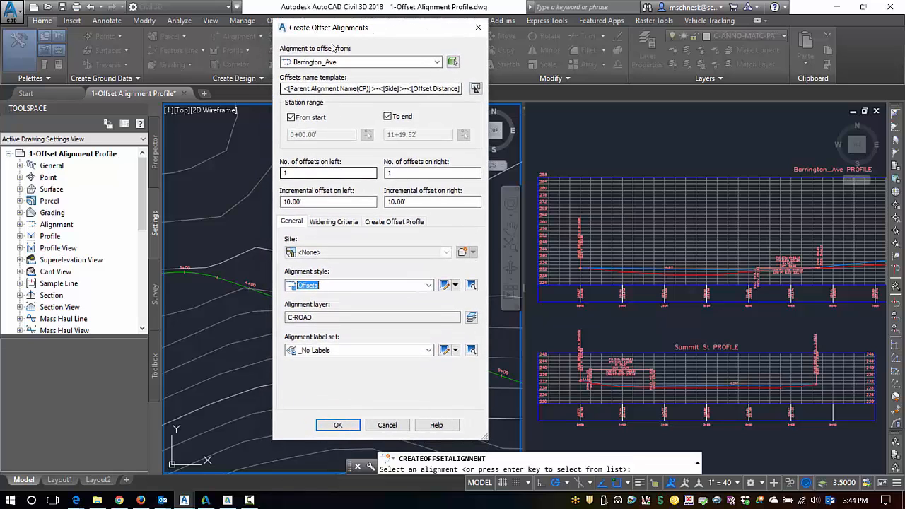
click(328, 202)
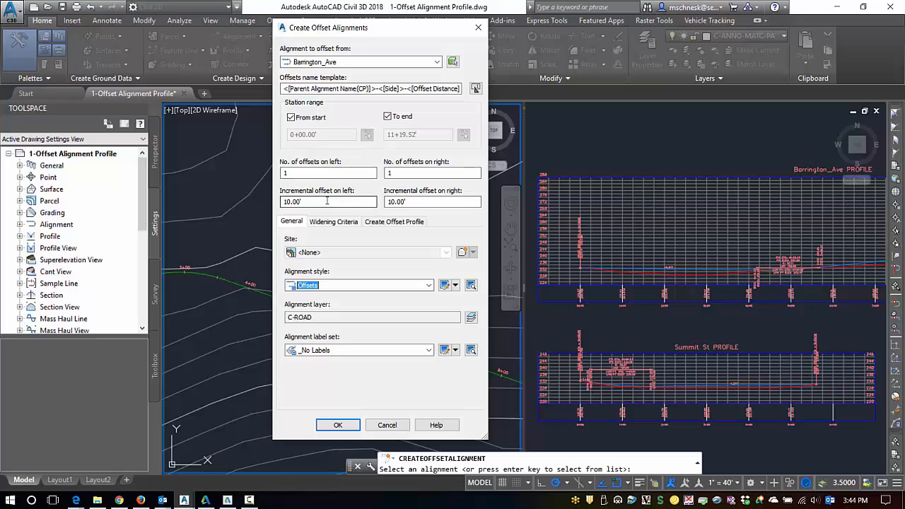
click(292, 171)
drag(306, 203, 286, 208)
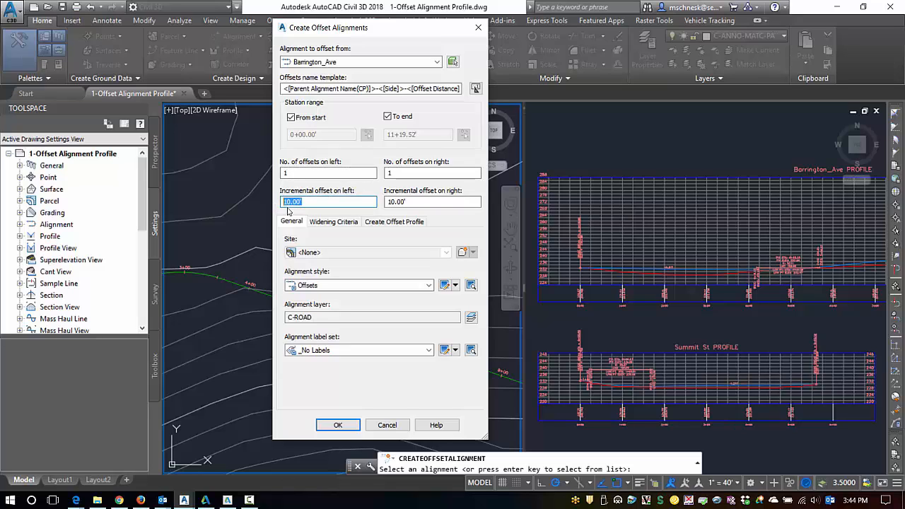
text(12)
click(417, 201)
text(1)
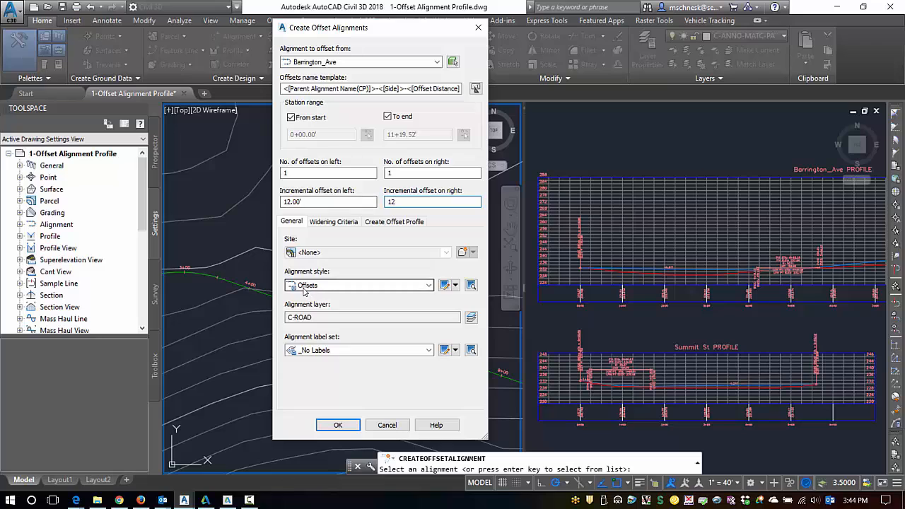
click(260, 234)
click(318, 285)
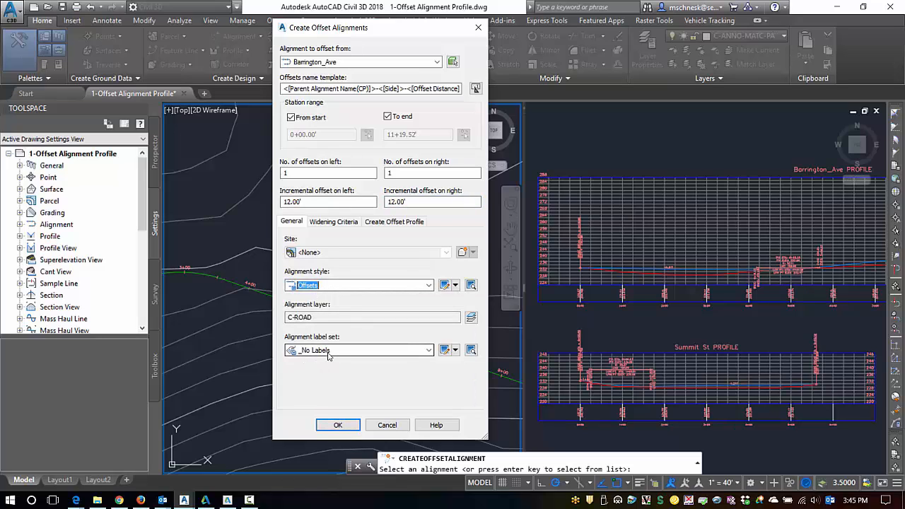
Superimpose the offset profiles onto the Barrington_Ave1 profile view, use the Right Sample Profile style, and create the offset alignments.
click(404, 222)
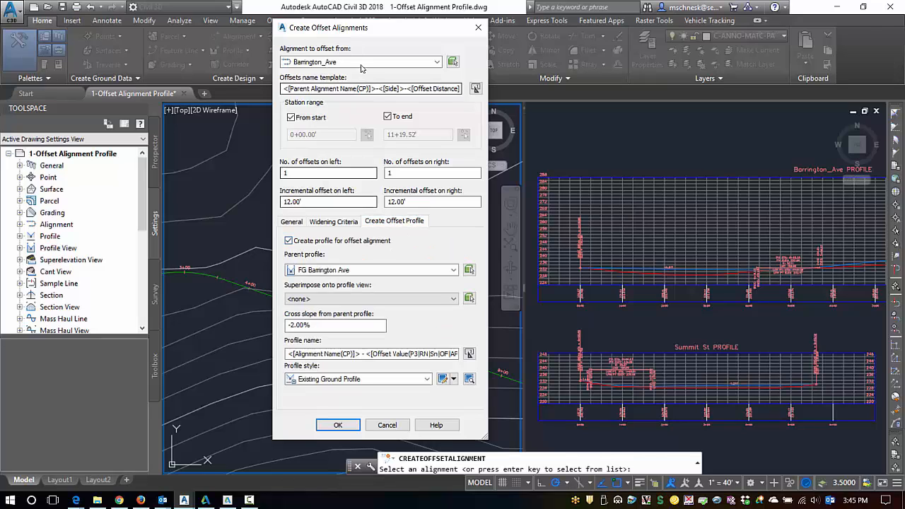
drag(392, 32, 399, 36)
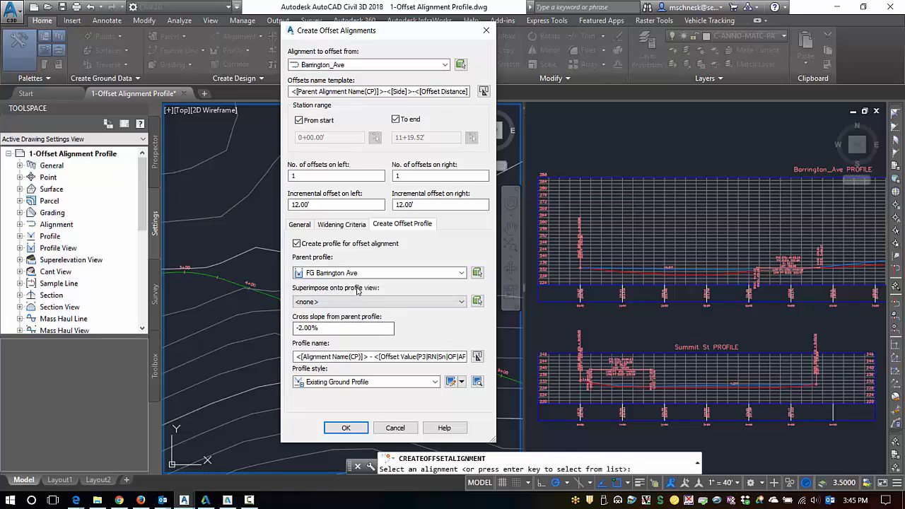
click(463, 302)
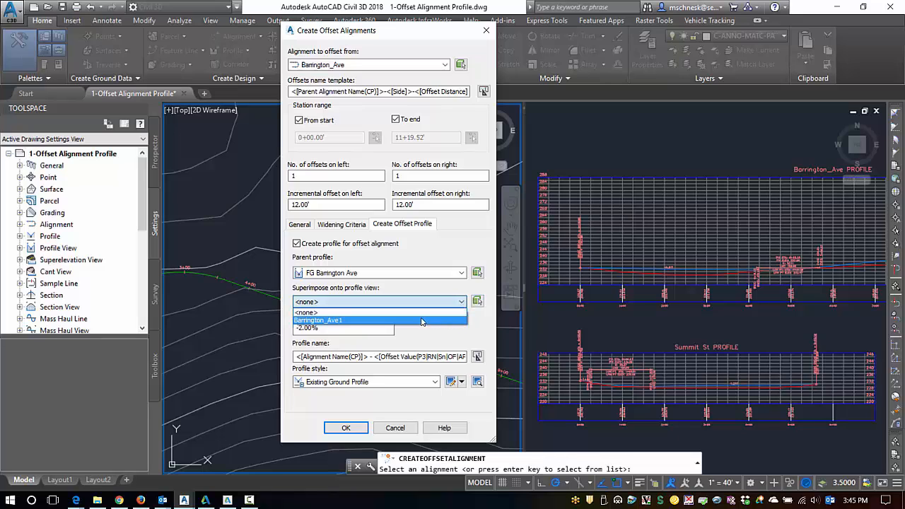
click(324, 321)
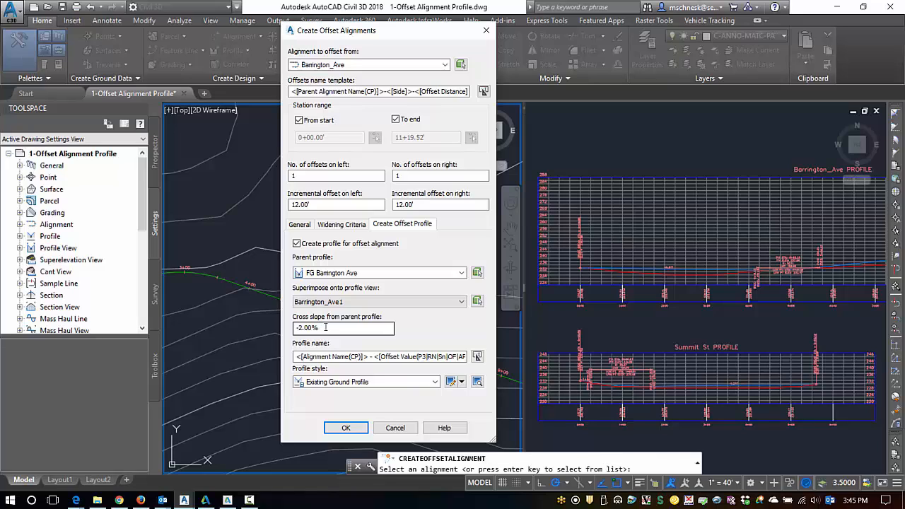
drag(326, 328, 288, 327)
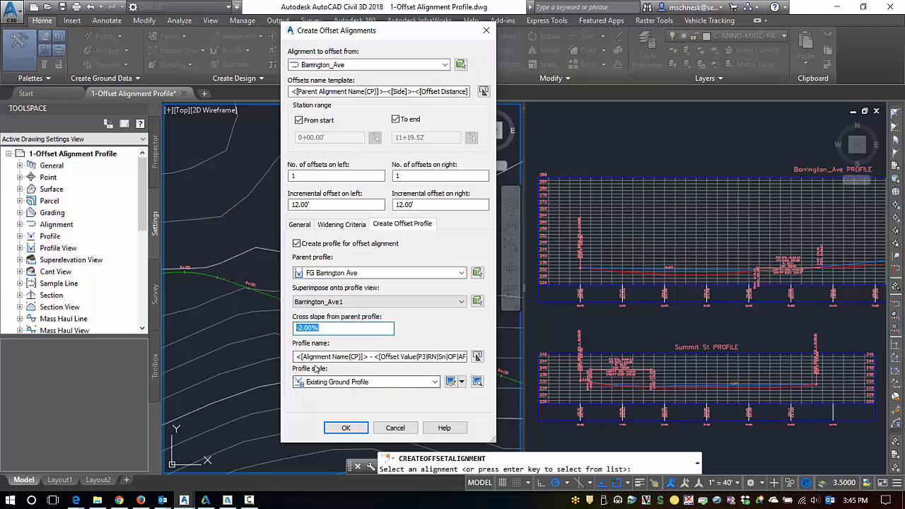
click(377, 382)
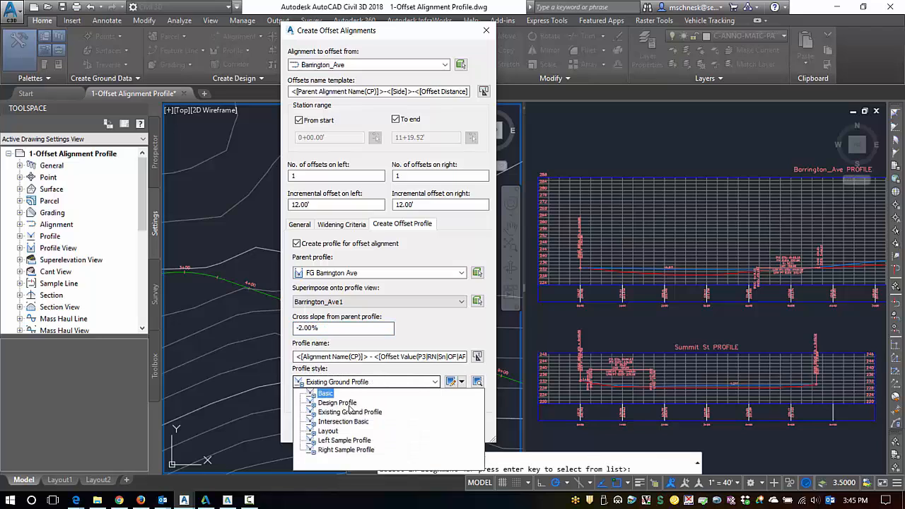
click(343, 451)
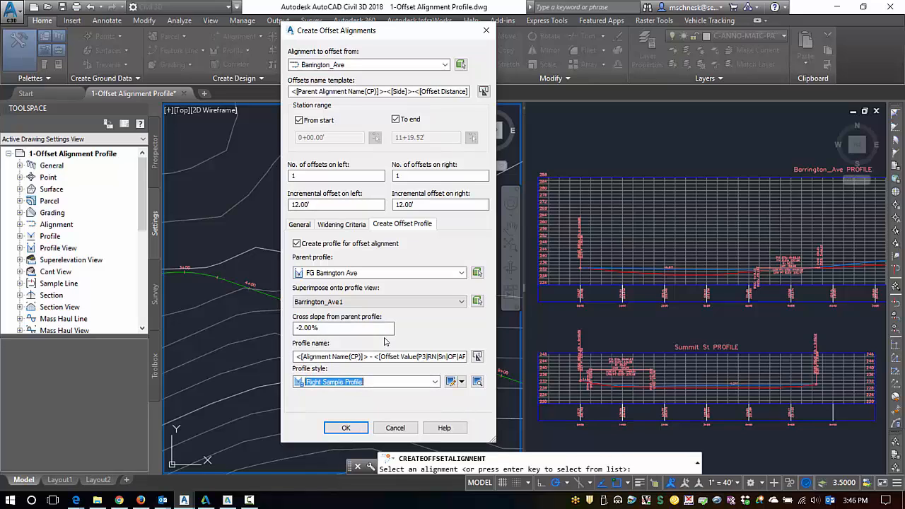
click(346, 428)
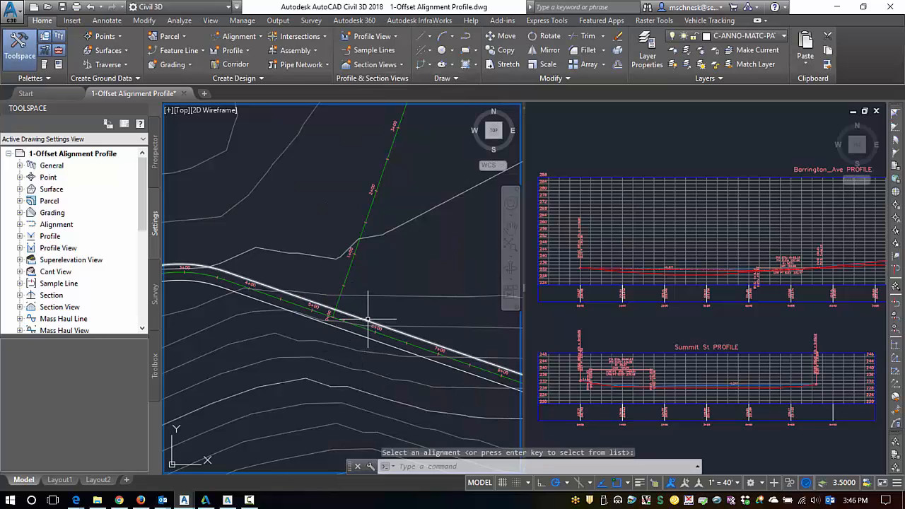
Examine the sampled offset profiles alongside the centerline design profile in the Barrington_Ave profile view.
click(368, 319)
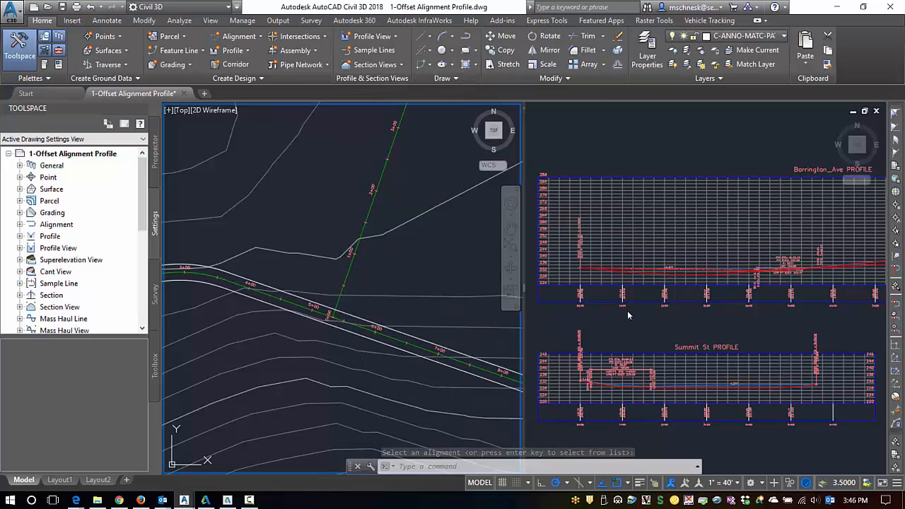
click(676, 320)
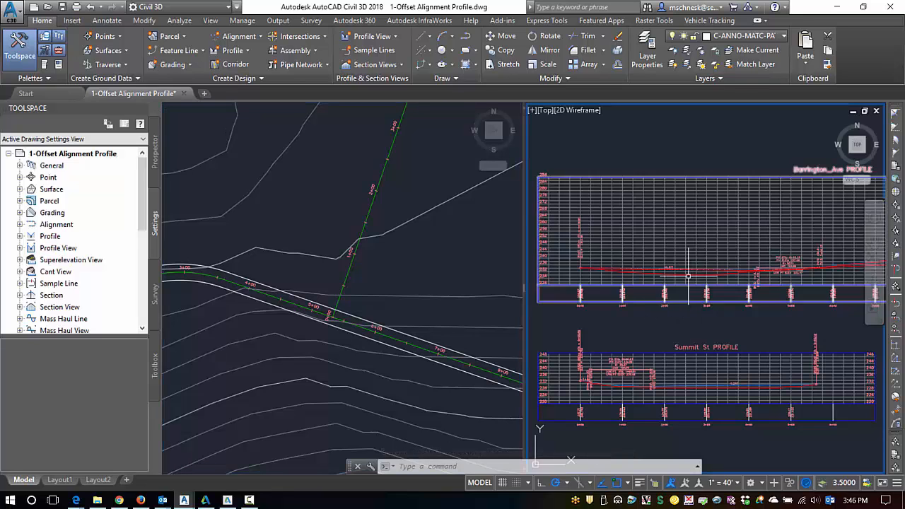
scroll(676, 254, up, 5)
scroll(679, 262, up, 3)
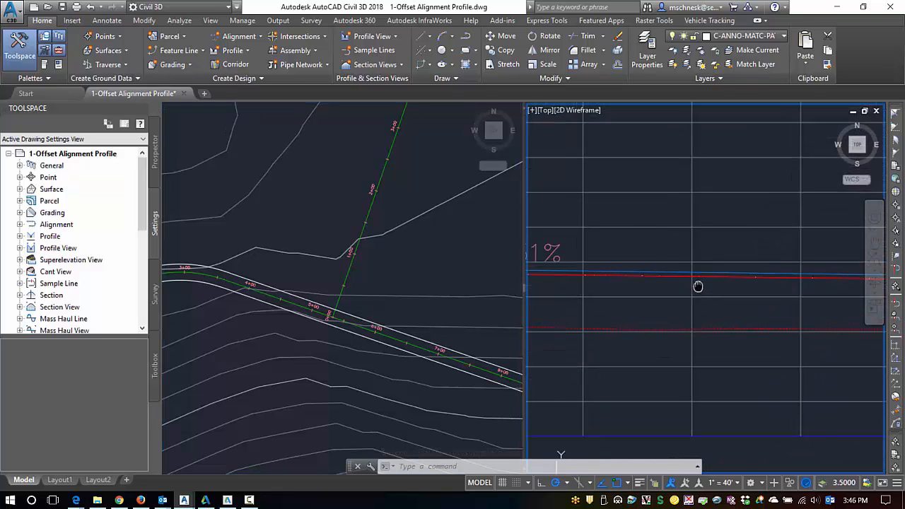
scroll(721, 297, down, 2)
scroll(728, 308, up, 2)
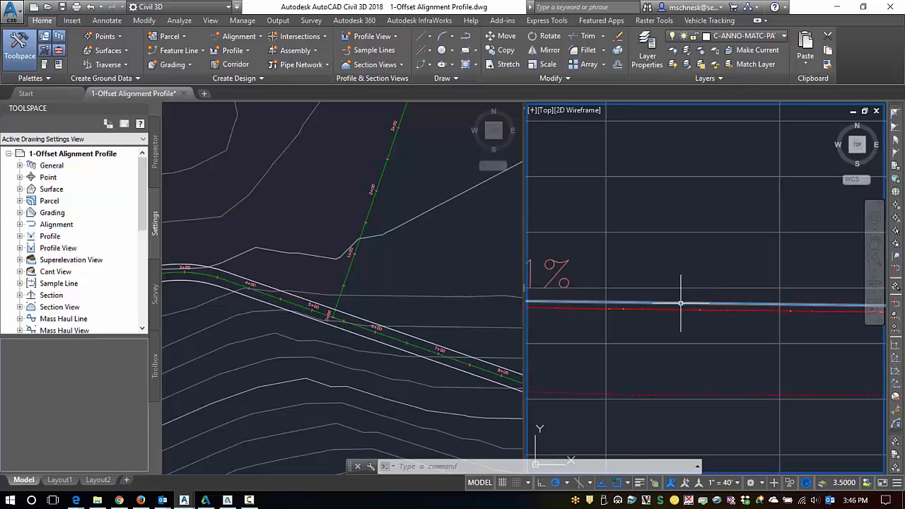
mouse_move(686, 311)
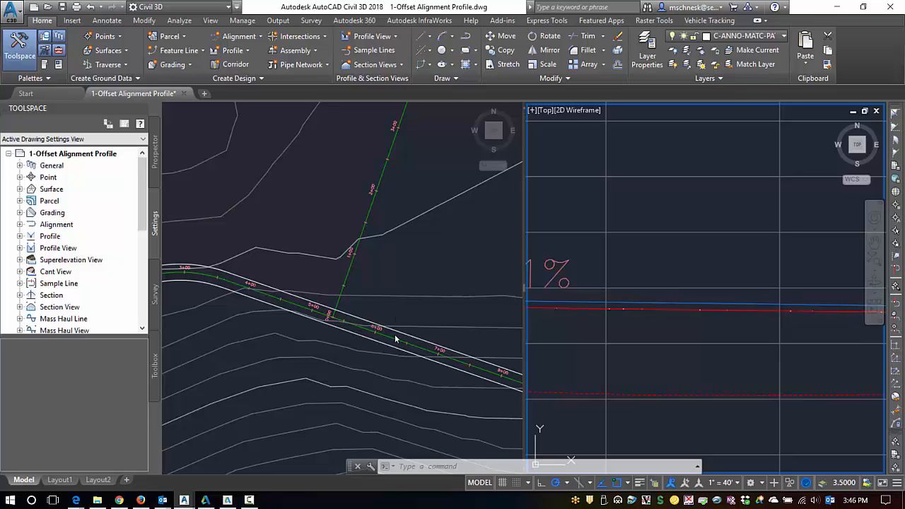
scroll(624, 328, down, 2)
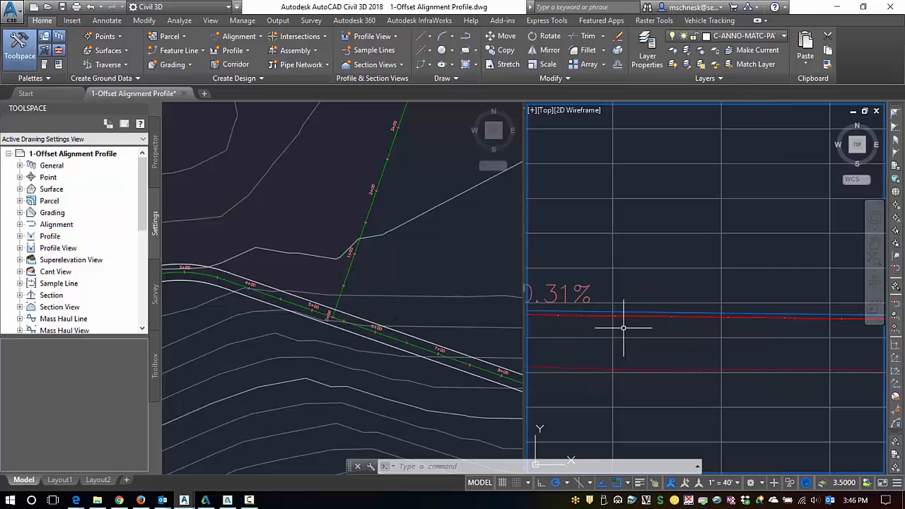
scroll(623, 328, down, 2)
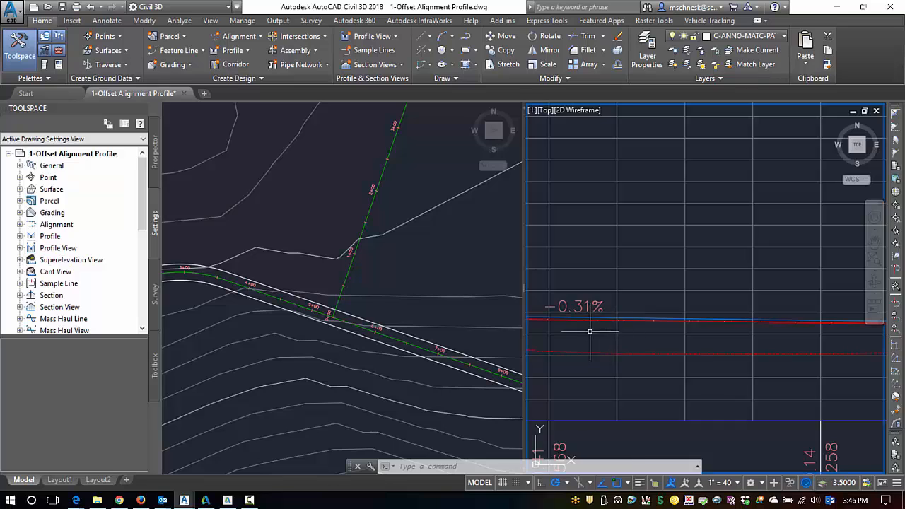
scroll(609, 328, up, 3)
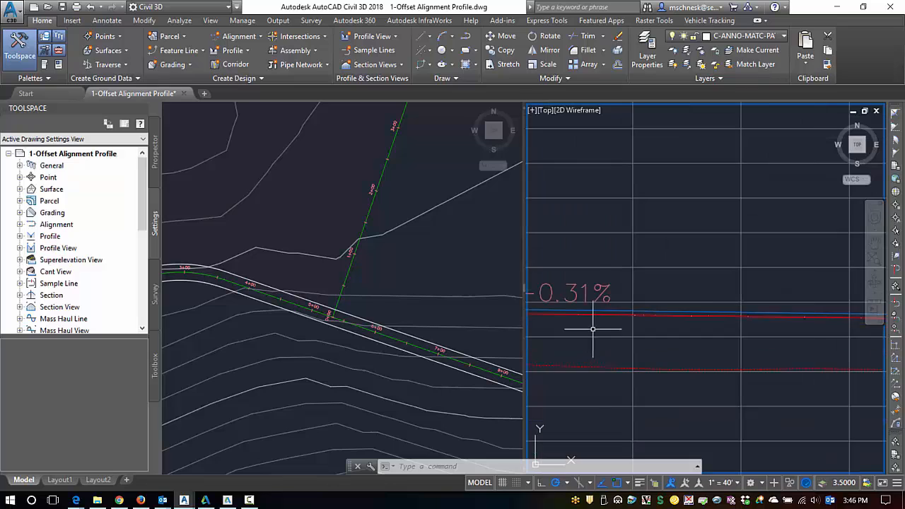
Stretch the left Barrington_Ave offset alignment about 14.6 ft farther away from the centerline in plan view.
click(418, 335)
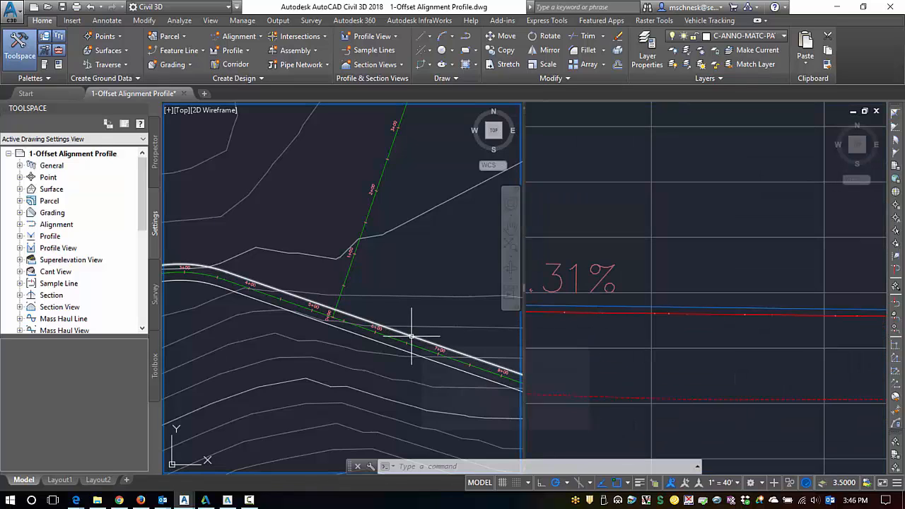
click(411, 337)
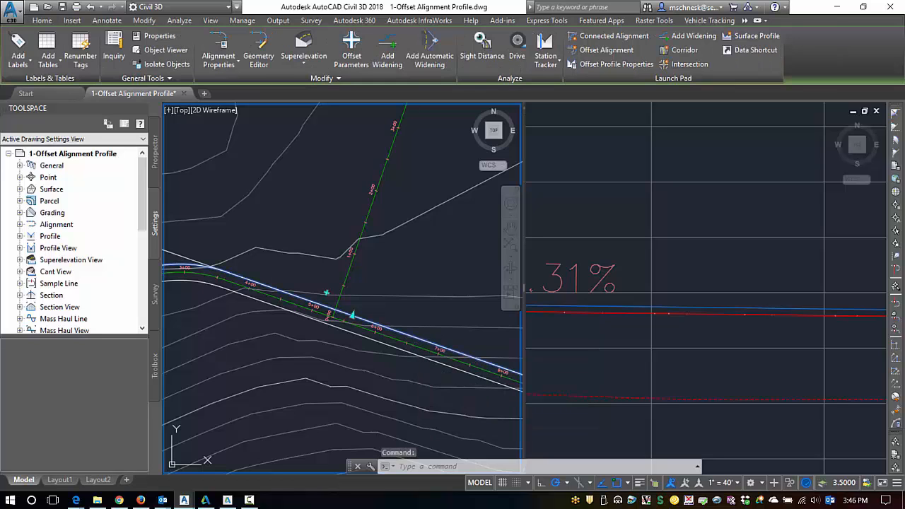
click(352, 316)
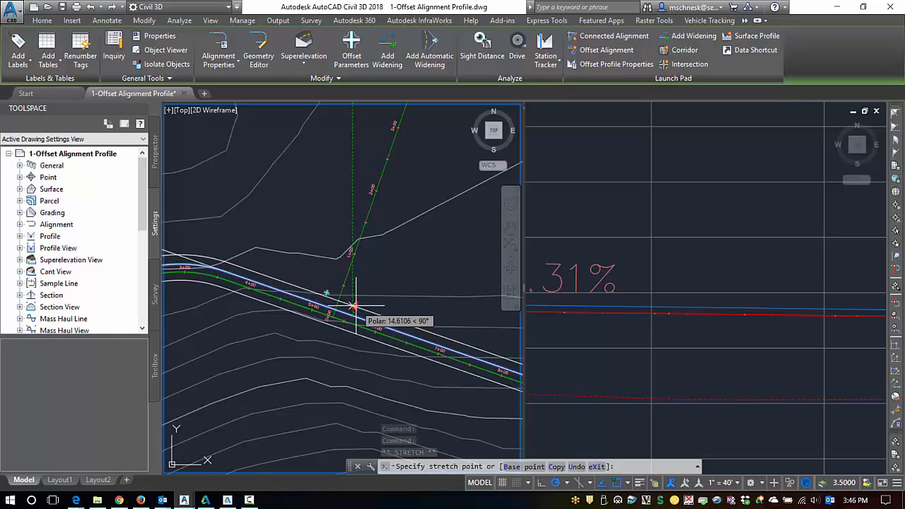
click(355, 306)
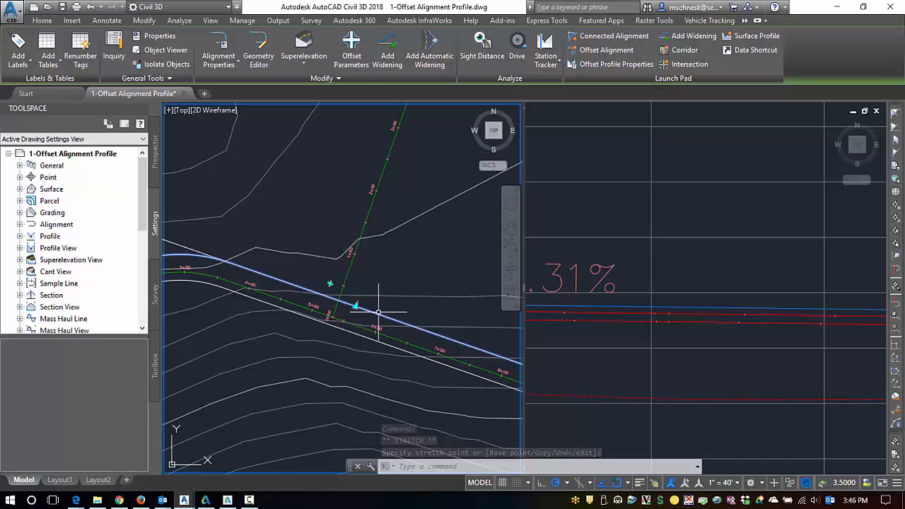
Lower the Barrington_Ave centerline profile's PVI at station 4+93.23 to elevation 230.00, and inspect the offset profiles there.
click(587, 332)
scroll(585, 329, down, 5)
scroll(584, 330, up, 6)
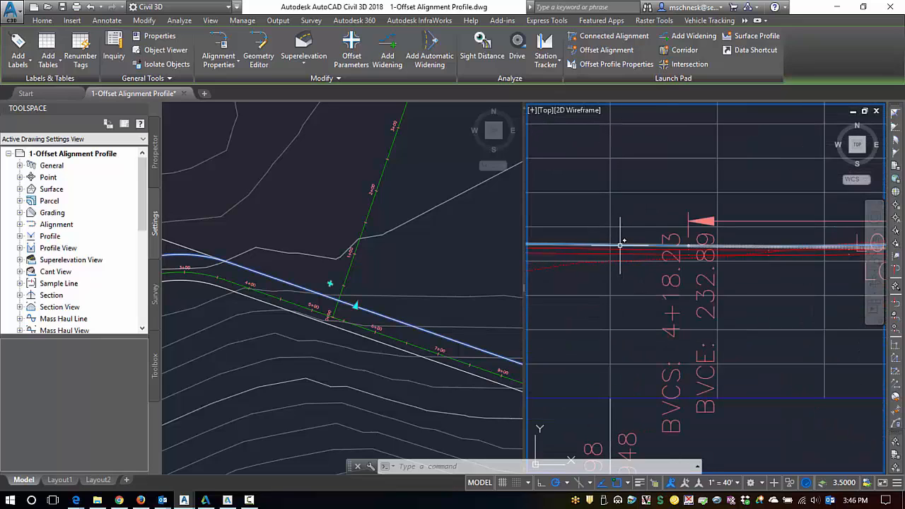
click(623, 245)
scroll(636, 281, down, 6)
scroll(727, 271, up, 4)
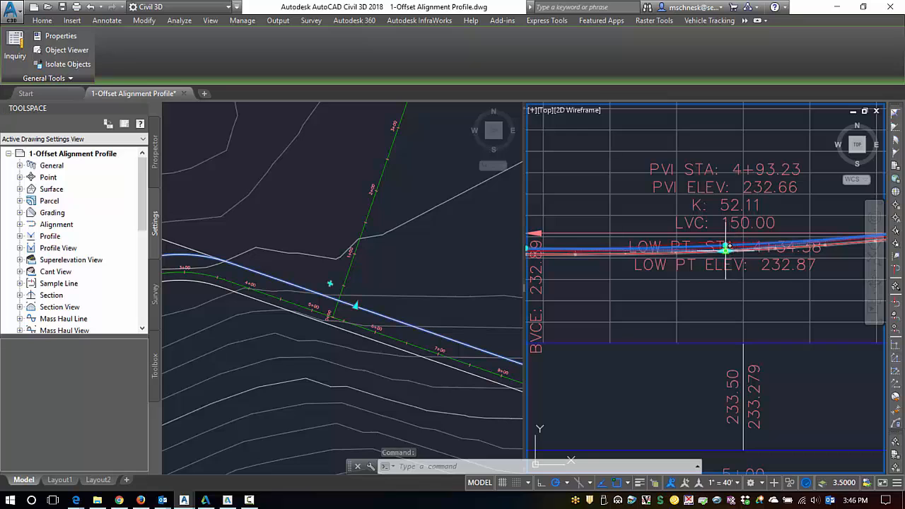
click(727, 245)
click(723, 277)
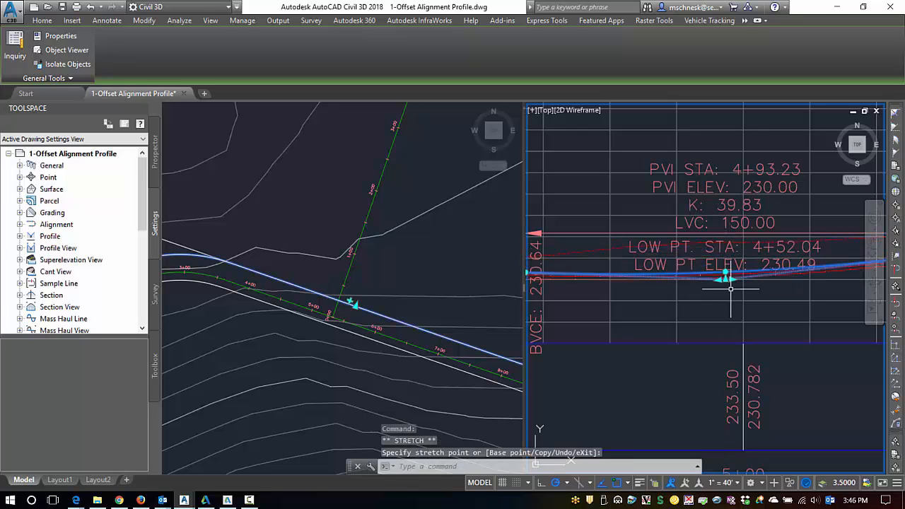
scroll(704, 297, up, 3)
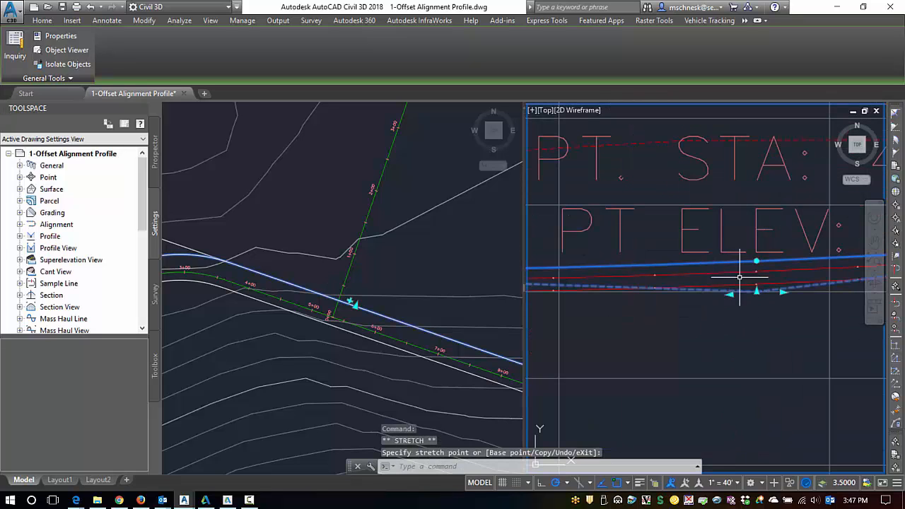
key(Escape)
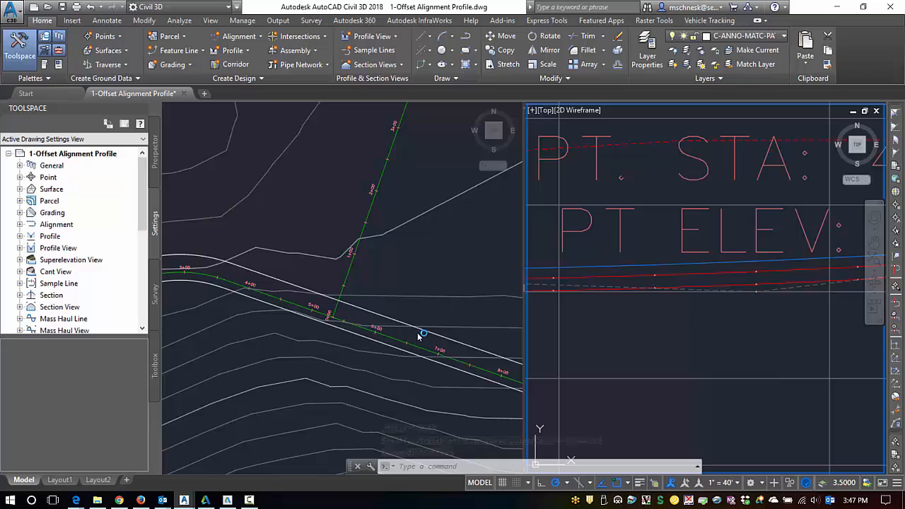
In the 2-Connected Alignment drawing, start a connected alignment between the left Barrington_Ave and left Summit St offsets, placed in their northwest corner.
click(658, 317)
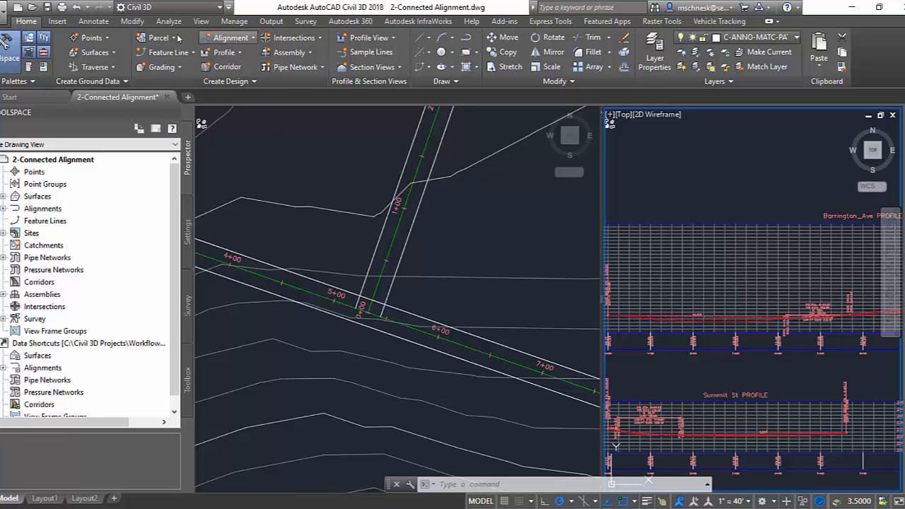
click(229, 40)
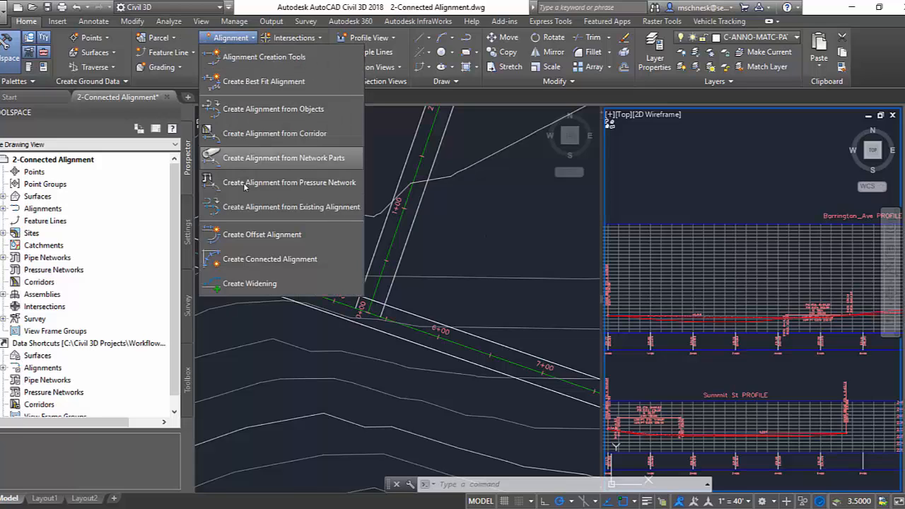
click(252, 263)
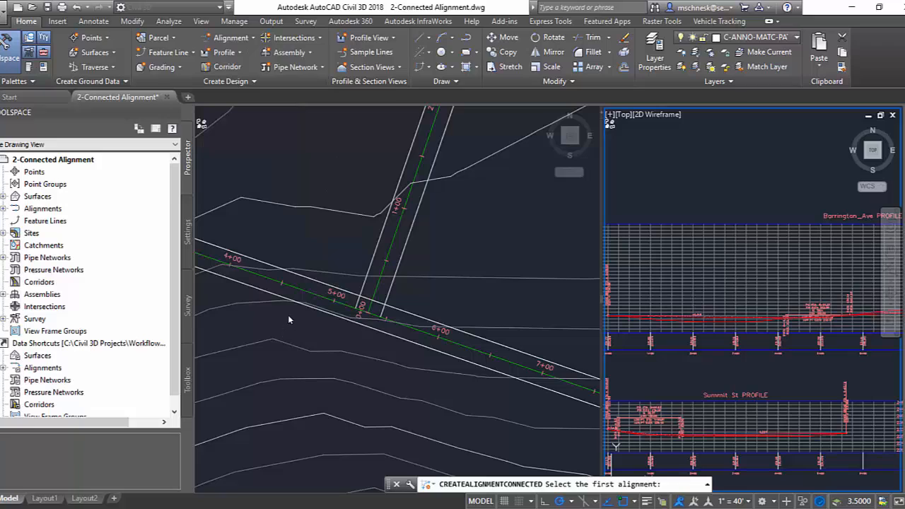
click(311, 272)
click(315, 281)
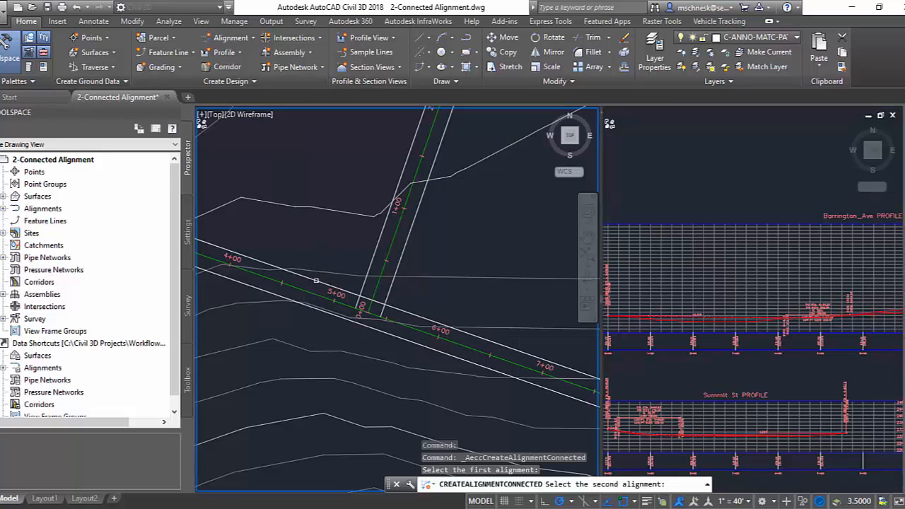
click(373, 249)
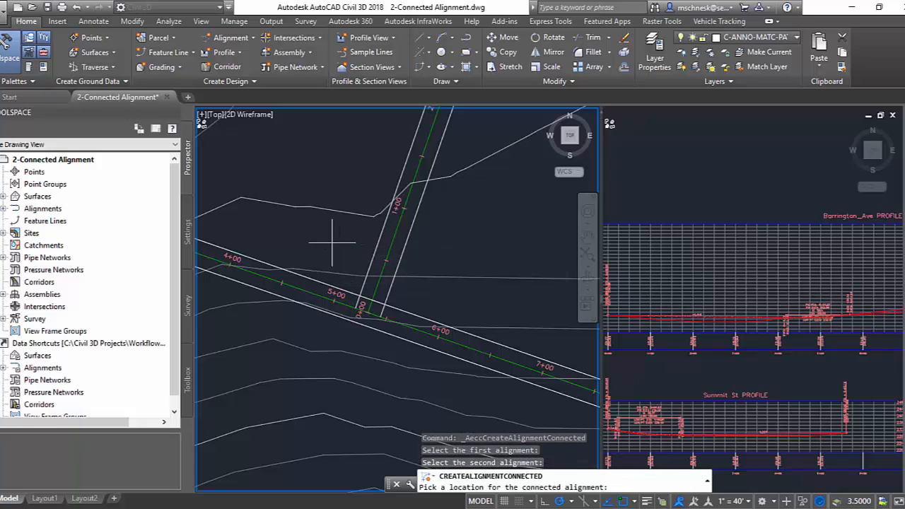
click(333, 242)
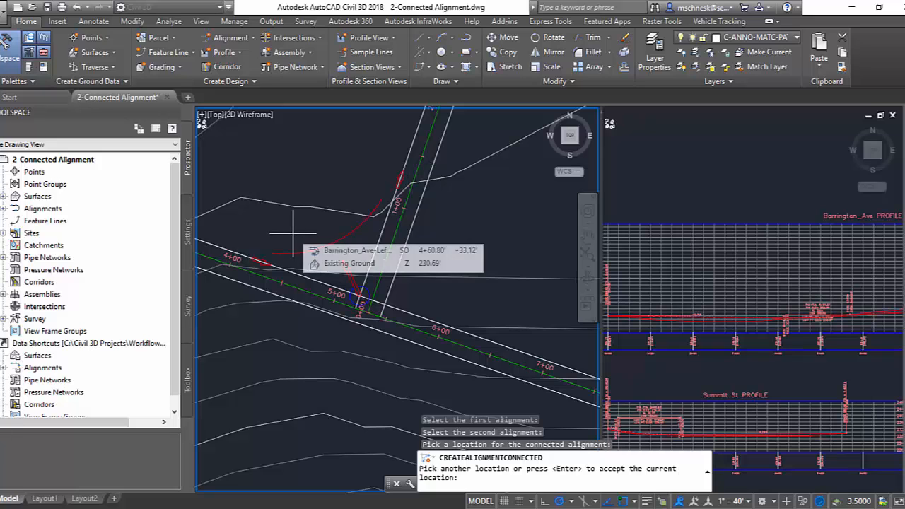
key(Return)
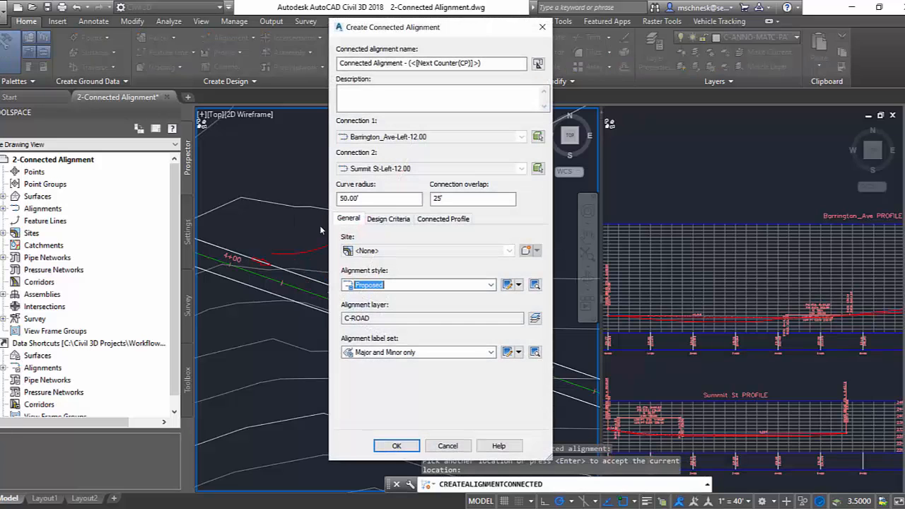
Create the connected alignment with 50 ft radius, 25 ft overlap, and a Design Profile-style connected profile using a 200 ft parabola length.
drag(360, 28, 358, 37)
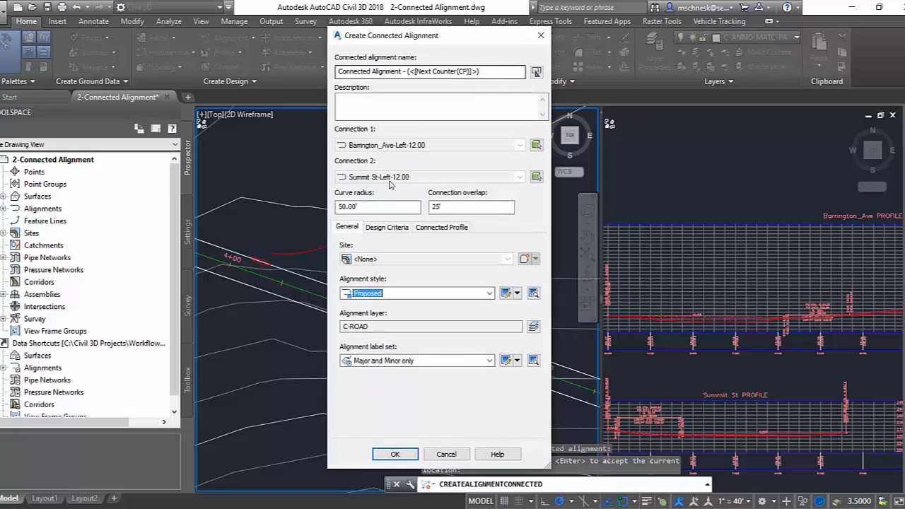
double_click(377, 207)
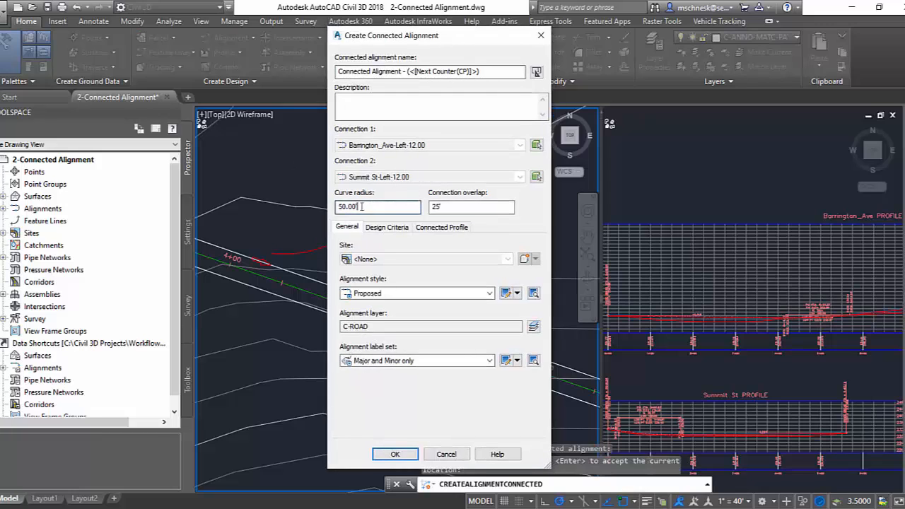
double_click(471, 207)
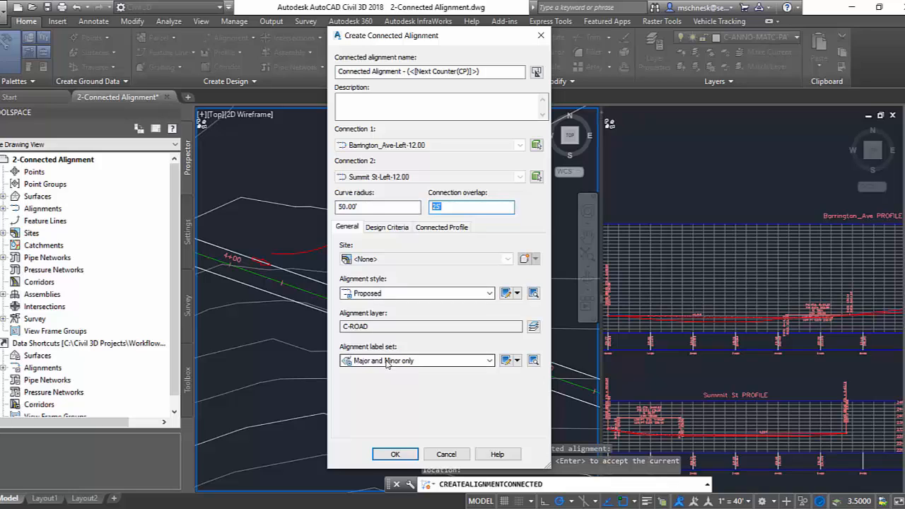
click(435, 228)
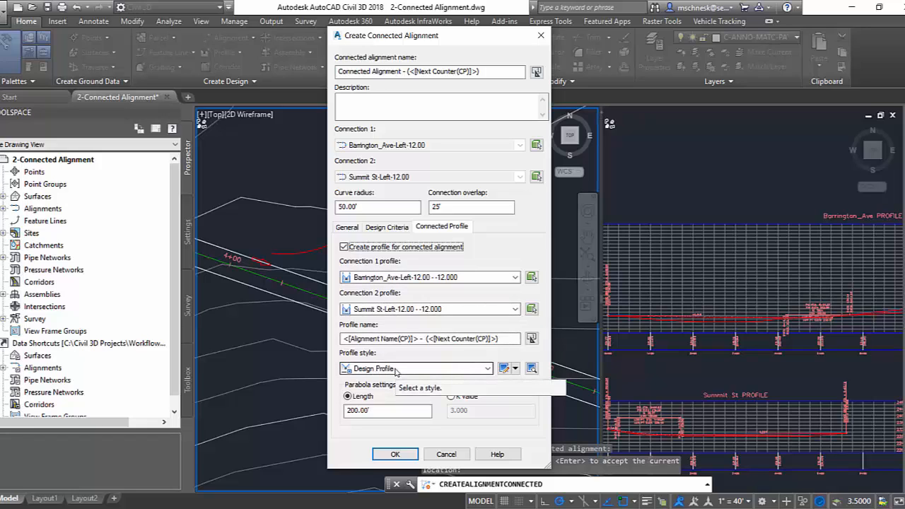
click(395, 455)
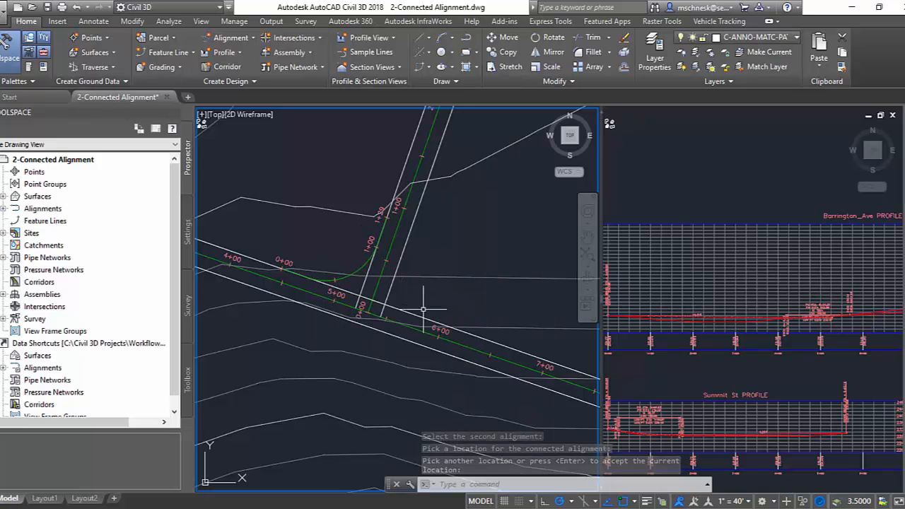
Move the left Barrington_Ave offset alignment outward from the centerline, carrying the connected alignment with it.
key(Return)
click(400, 309)
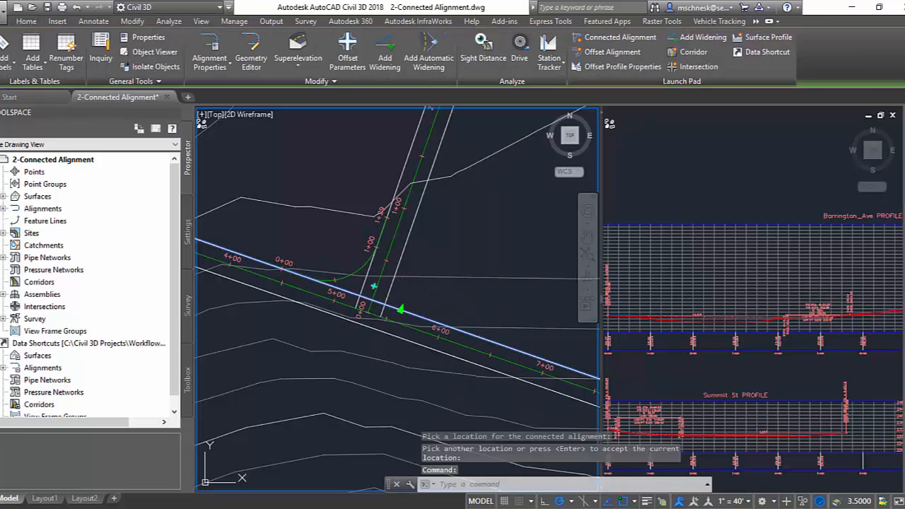
click(400, 308)
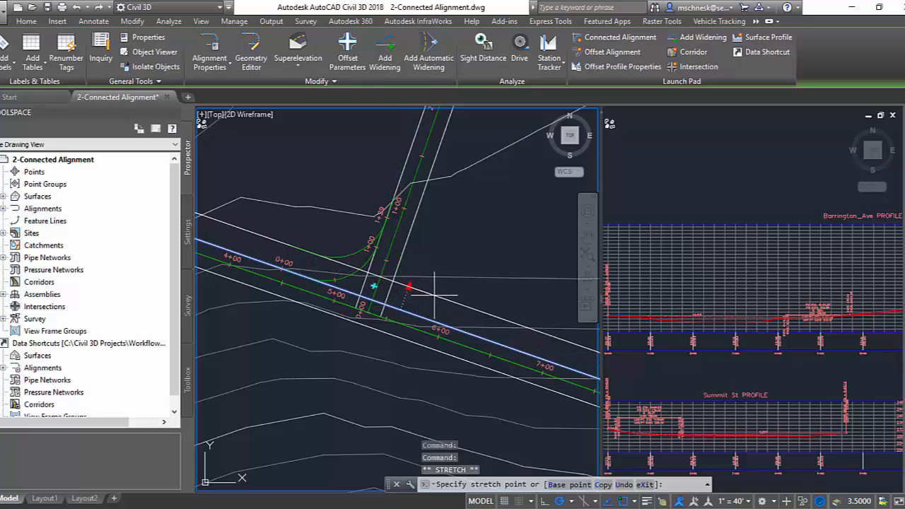
click(409, 286)
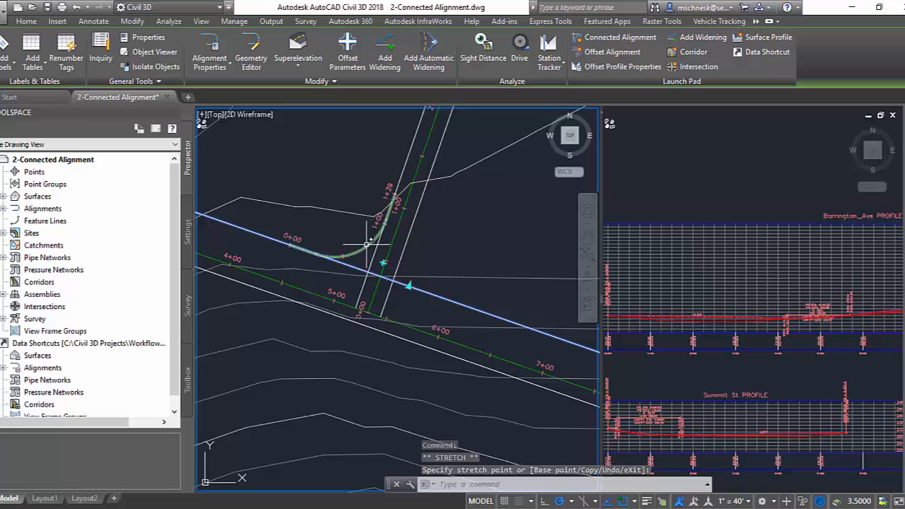
Enlarge the connected alignment's curve by stretching its midpoint about 11.5 ft north, away from the Barrington_Ave and Summit St intersection.
scroll(367, 243, up, 2)
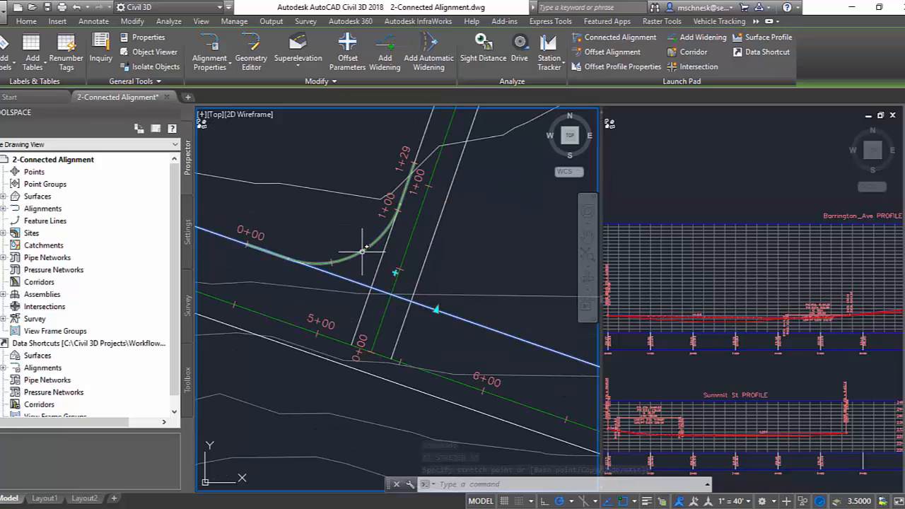
click(356, 255)
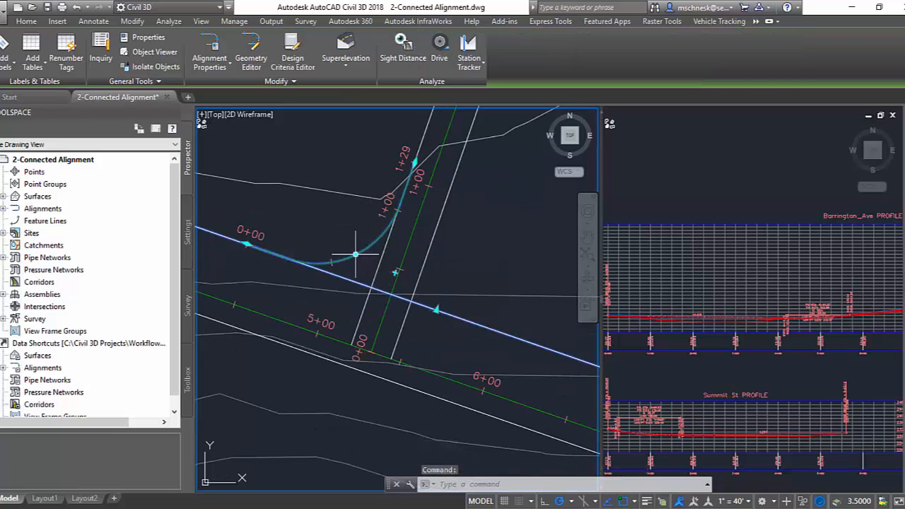
click(356, 255)
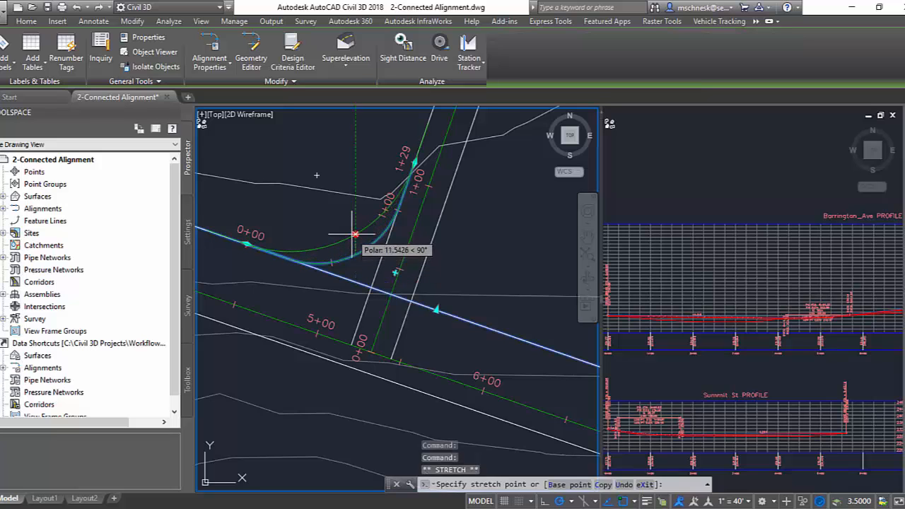
click(356, 233)
scroll(384, 246, down, 1)
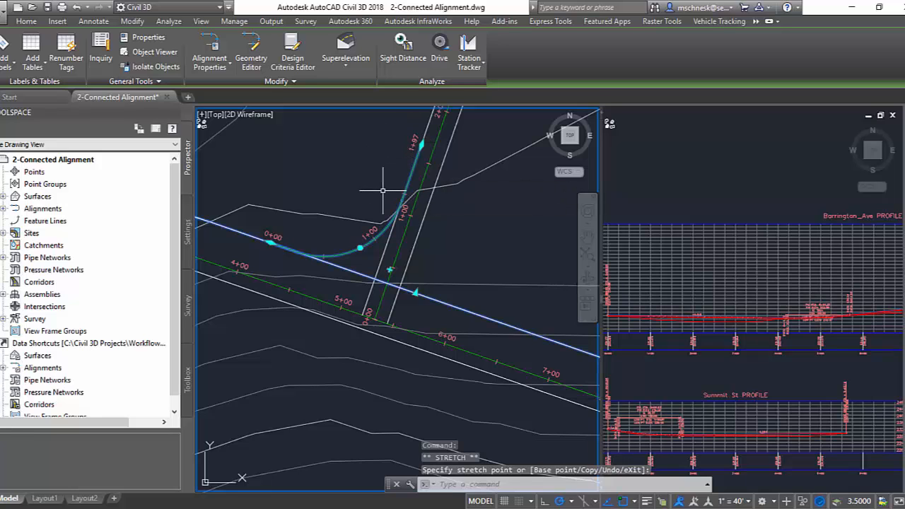
key(Escape)
Create a profile view for the connected alignment with automatic view height, placed above the Barrington_Ave profile view.
click(346, 254)
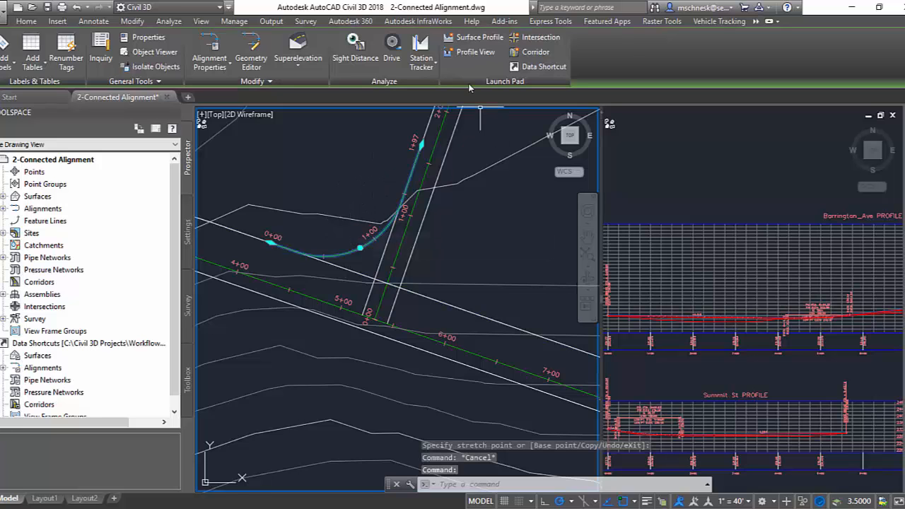
click(469, 51)
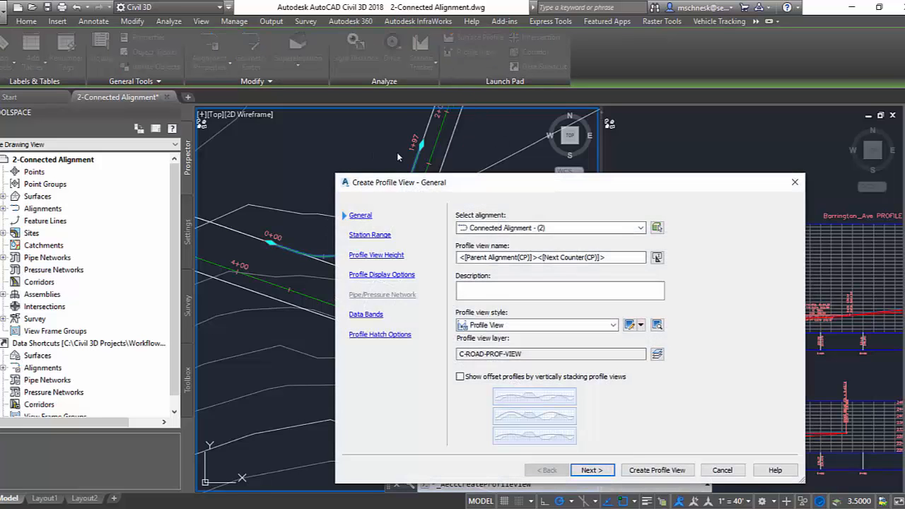
drag(463, 185, 476, 139)
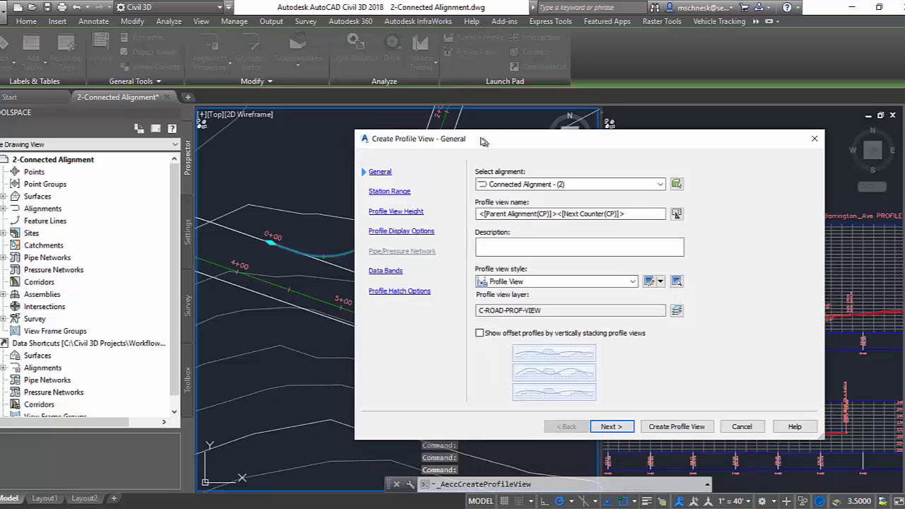
click(390, 209)
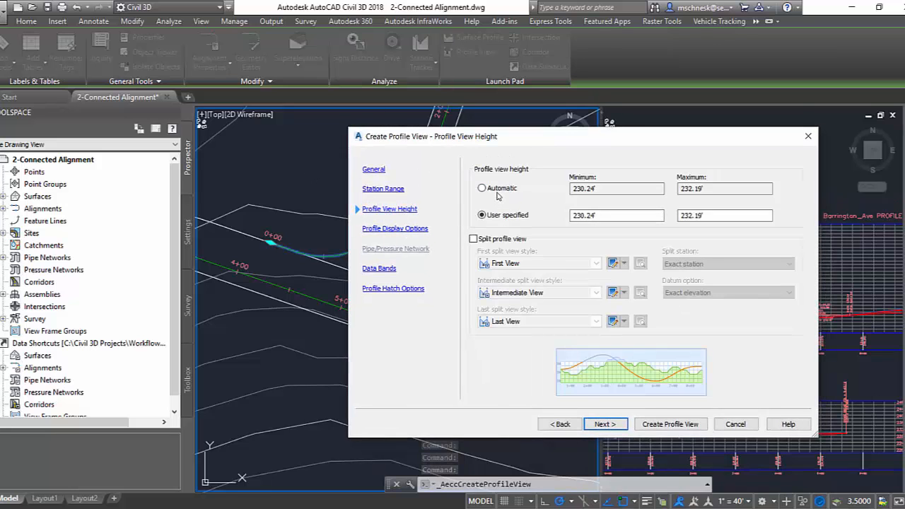
click(494, 191)
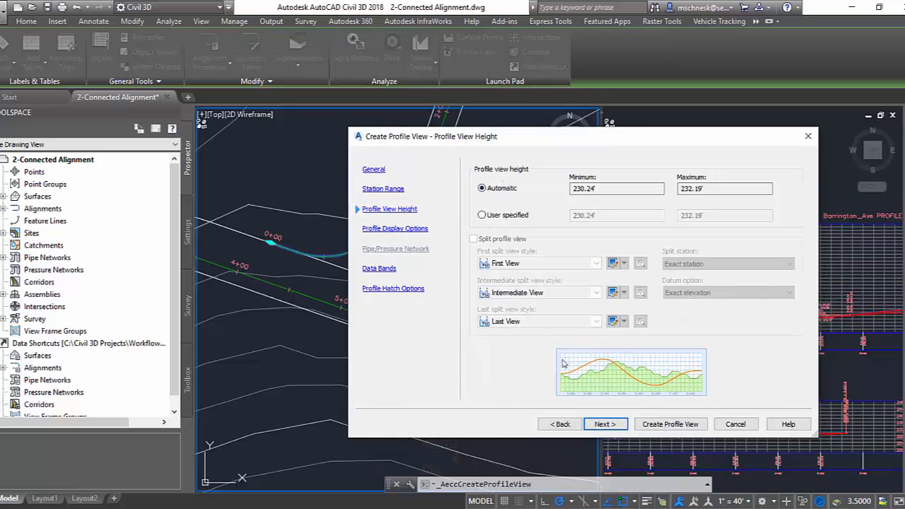
click(669, 424)
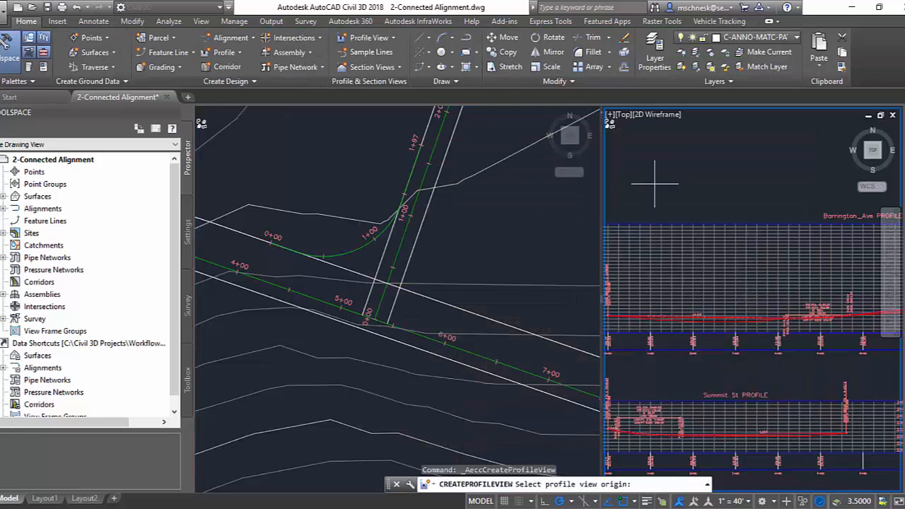
click(655, 184)
scroll(642, 198, up, 4)
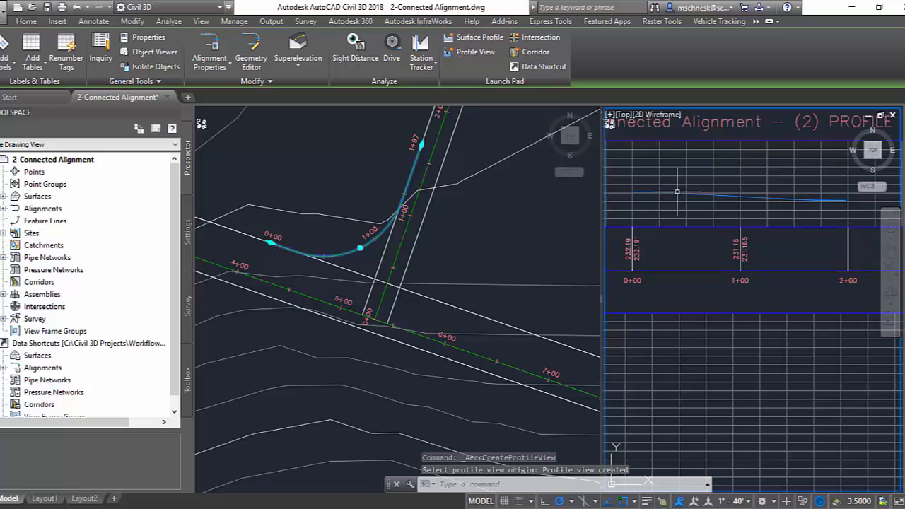
click(460, 243)
mouse_move(455, 245)
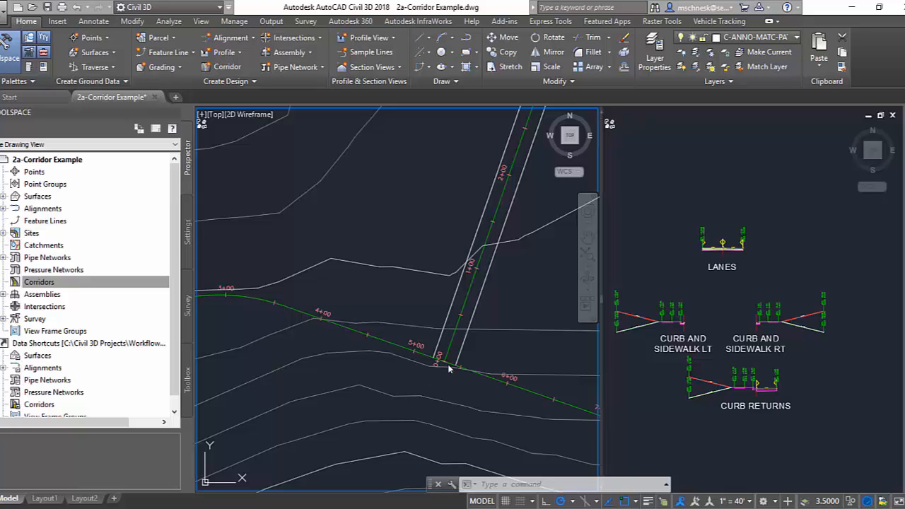
In the 2a-Corridor Example drawing, create corridor Barrington-Summit from Barrington_Ave, FG Barrington Ave profile, Full Lanes Only assembly and Existing Ground target, with baseline and region parameters.
scroll(380, 344, down, 3)
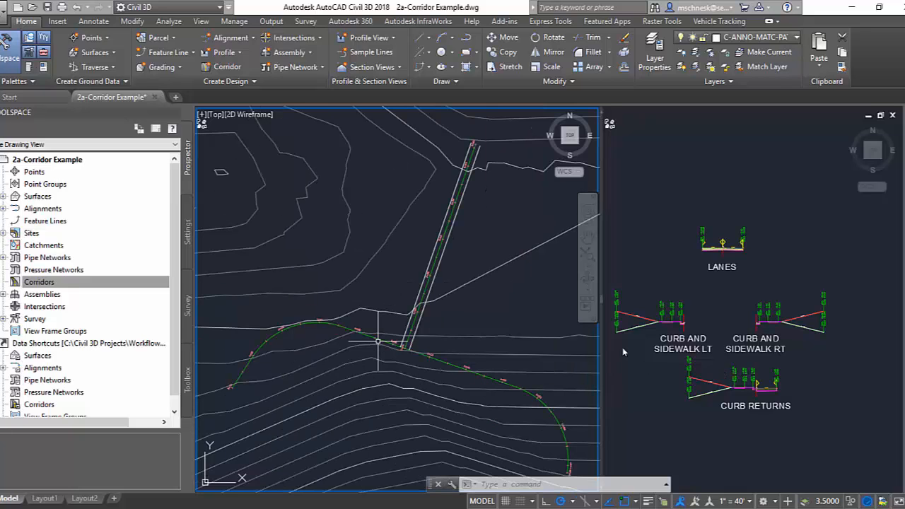
scroll(408, 335, up, 3)
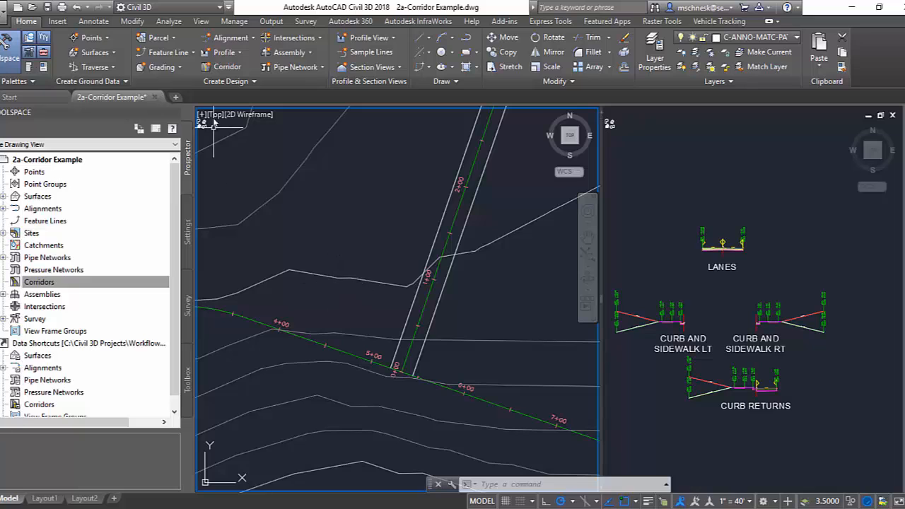
click(220, 68)
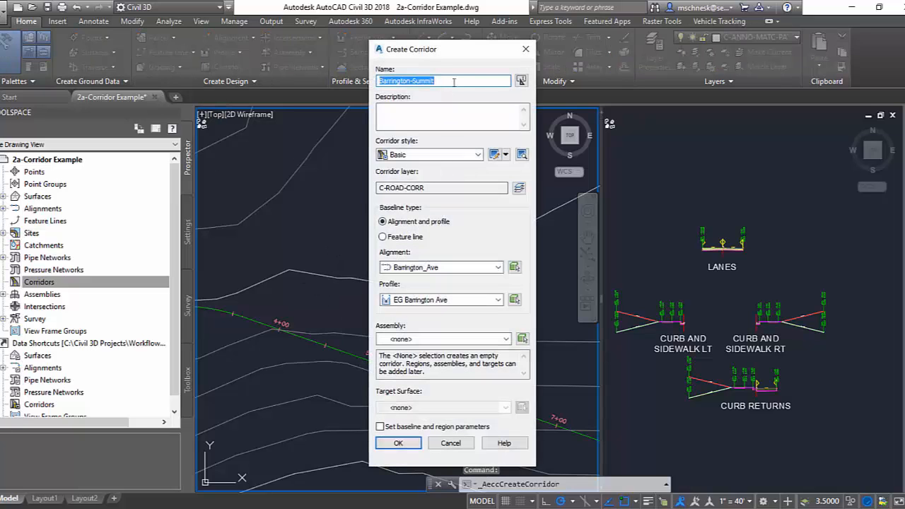
text(Barrington-Summit)
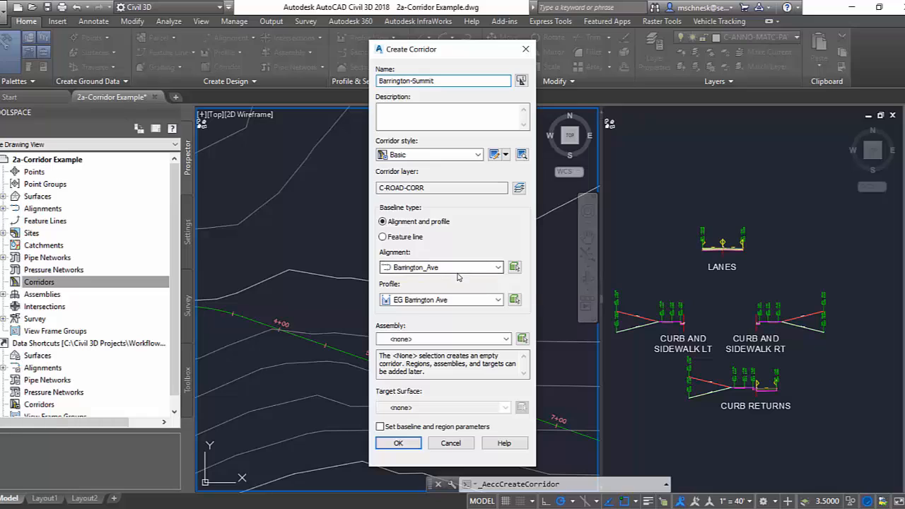
click(442, 300)
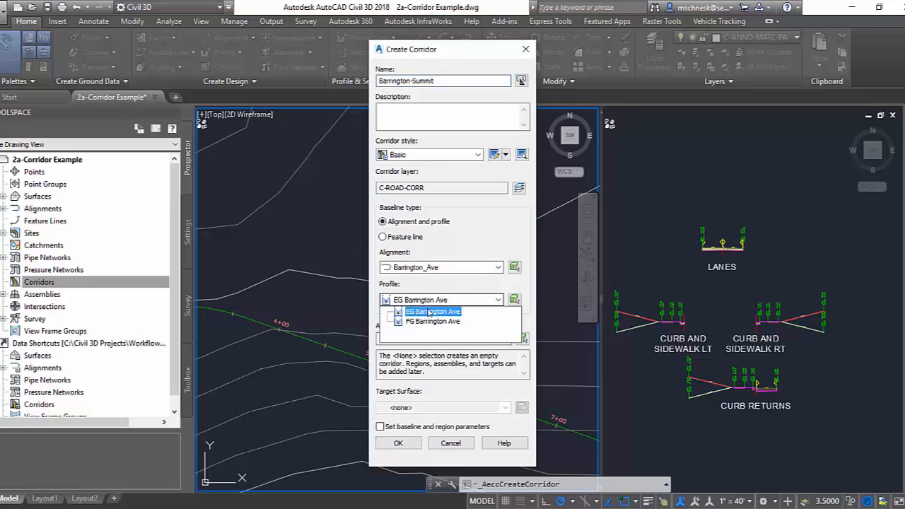
click(423, 324)
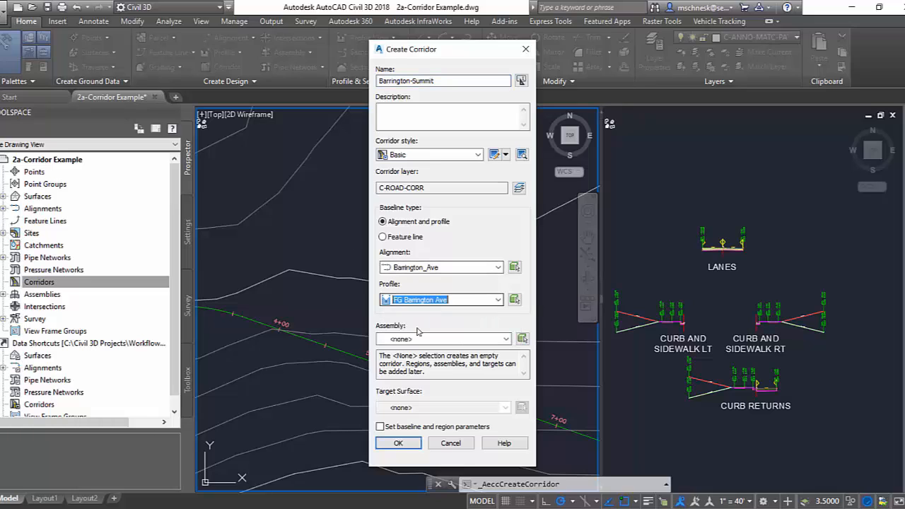
click(467, 340)
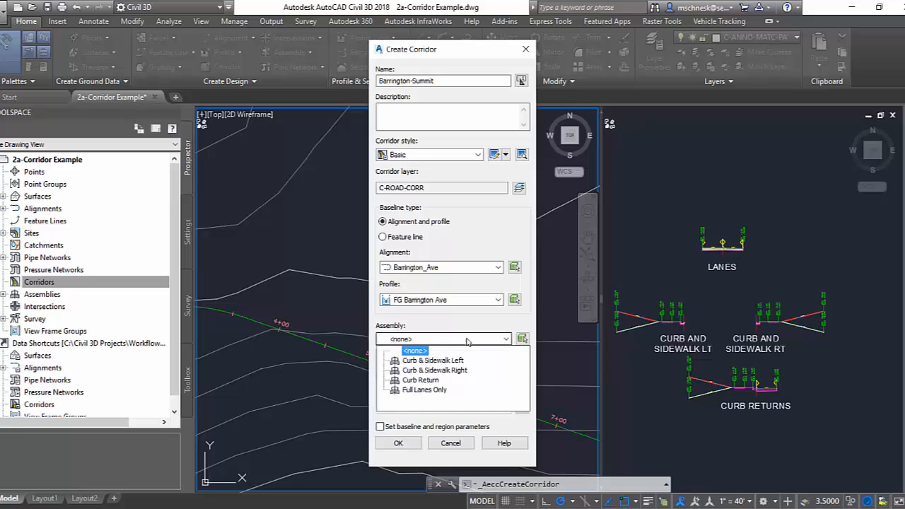
click(425, 390)
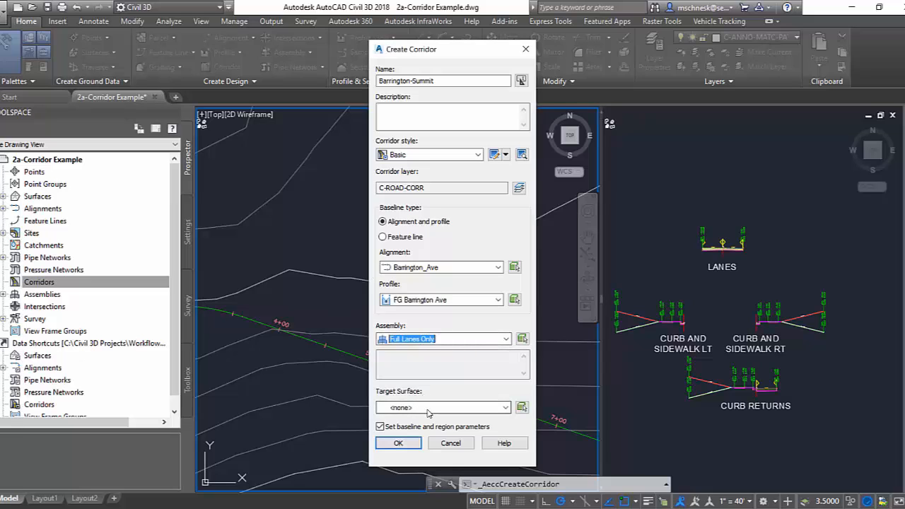
click(419, 408)
click(418, 430)
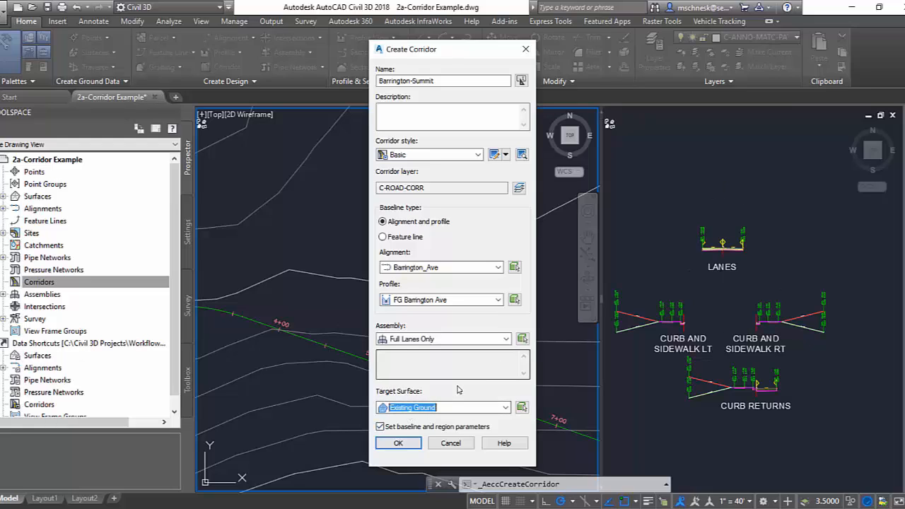
click(399, 442)
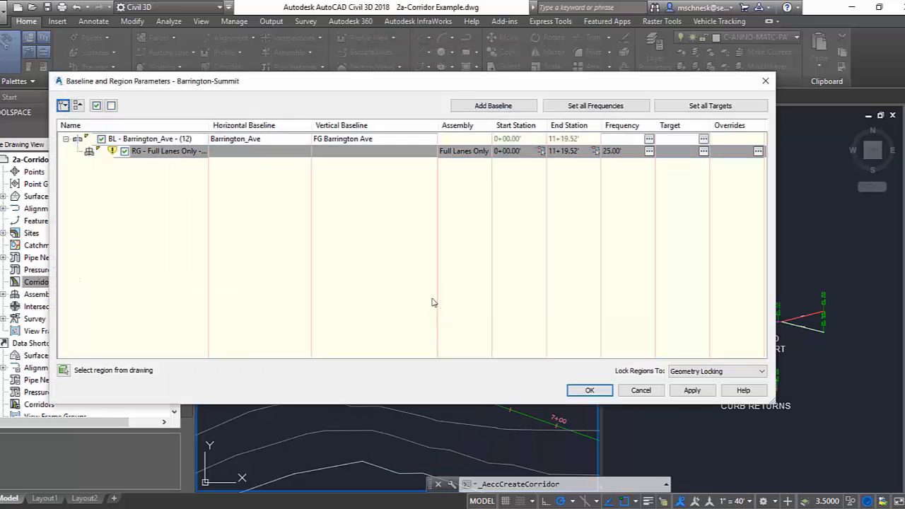
Set the Full Lanes Only region's assembly frequency along curves to By curvature, and rebuild the corridor.
click(651, 151)
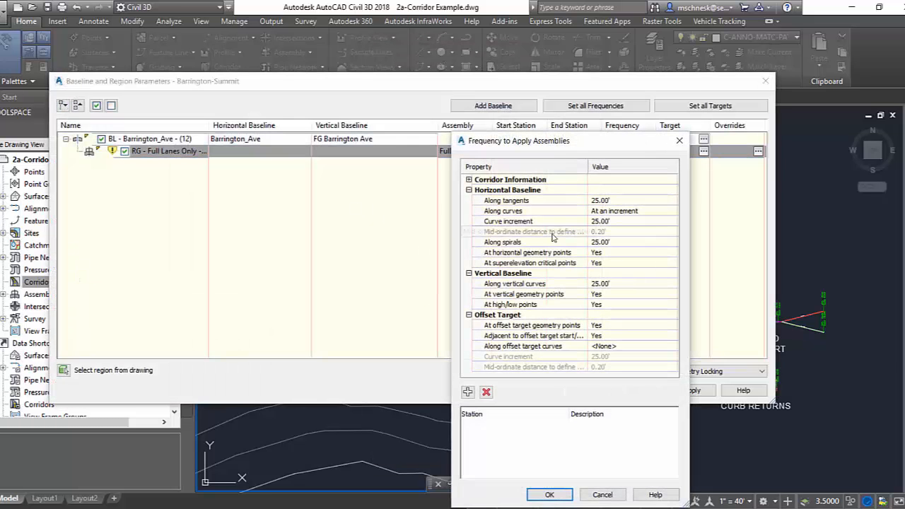
click(619, 211)
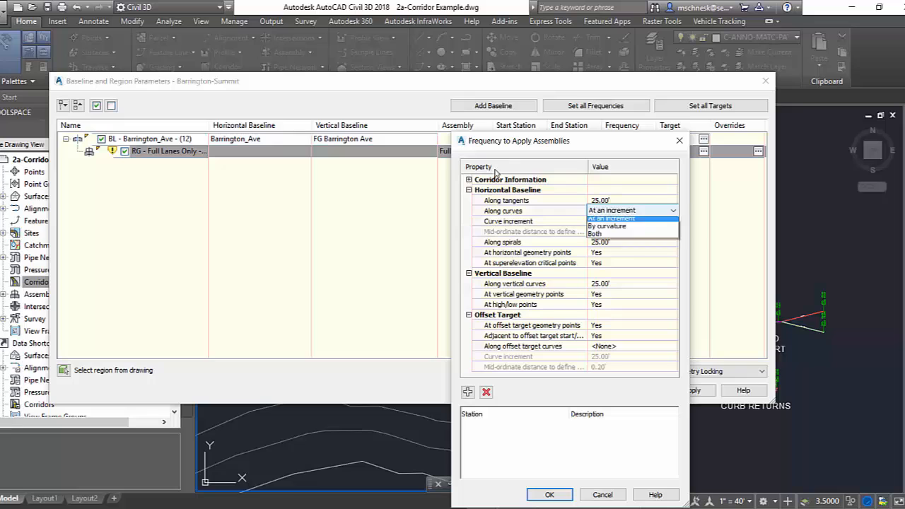
click(614, 232)
click(564, 495)
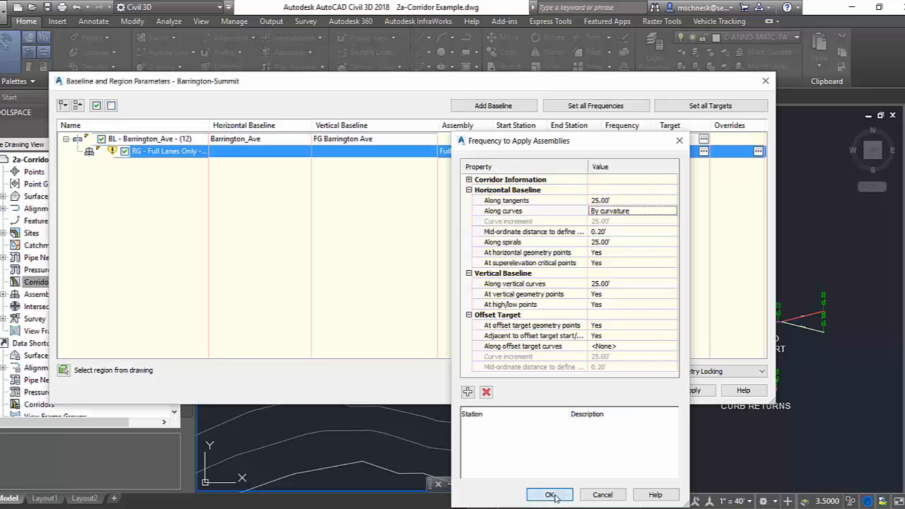
click(591, 392)
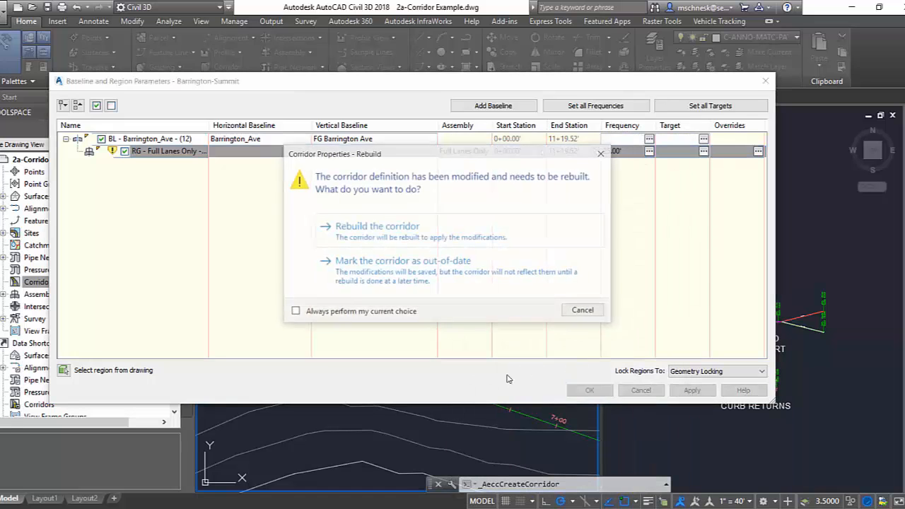
click(376, 223)
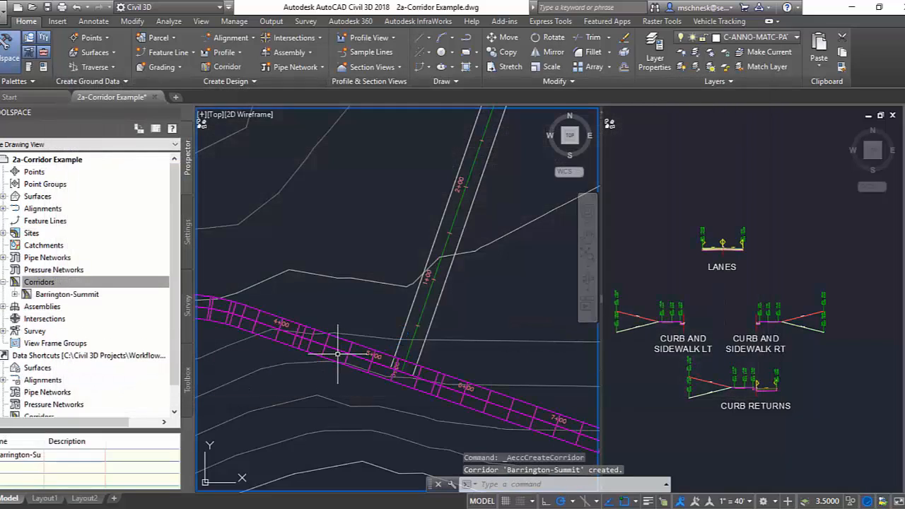
Start extracting feature lines from the Barrington-Summit corridor, including all of its corridor feature lines in the extraction list.
mouse_move(323, 324)
middle_down()
mouse_move(468, 332)
mouse_move(361, 295)
middle_up()
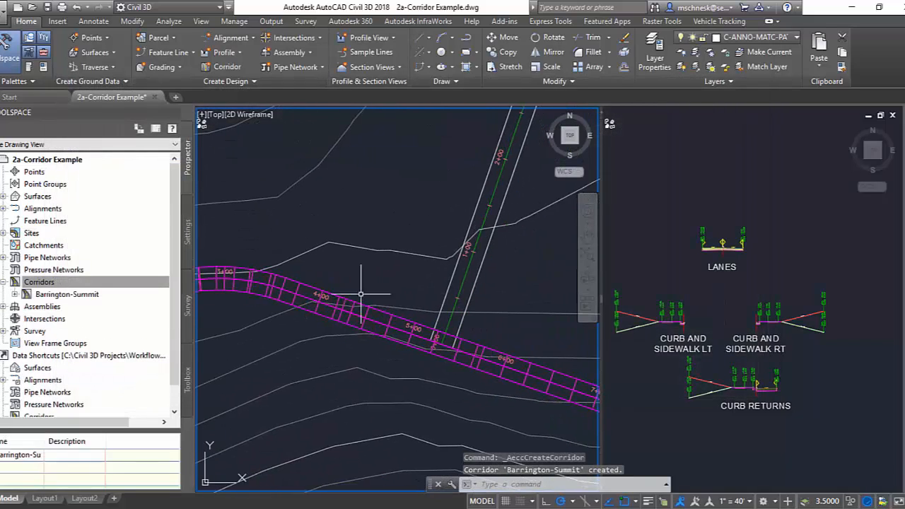
mouse_move(466, 383)
middle_down()
mouse_move(382, 350)
mouse_move(472, 386)
middle_up()
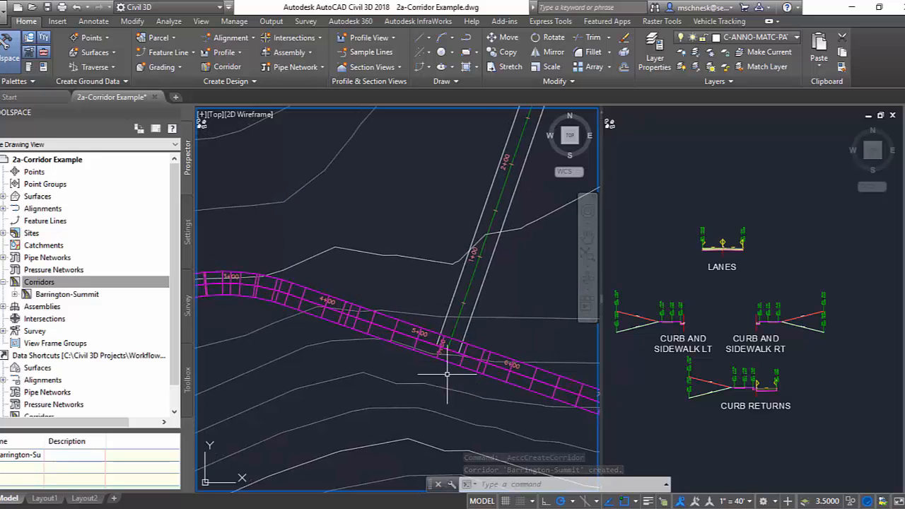
middle_drag(356, 339, 385, 365)
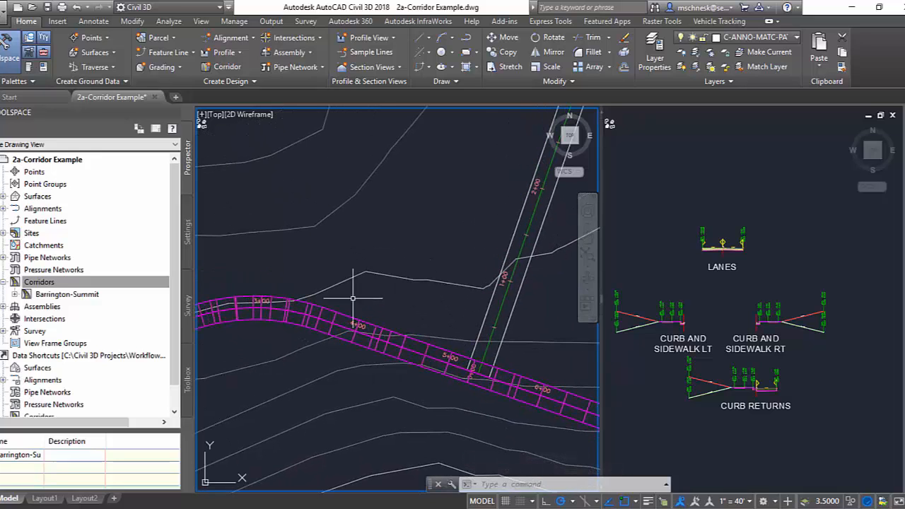
click(403, 338)
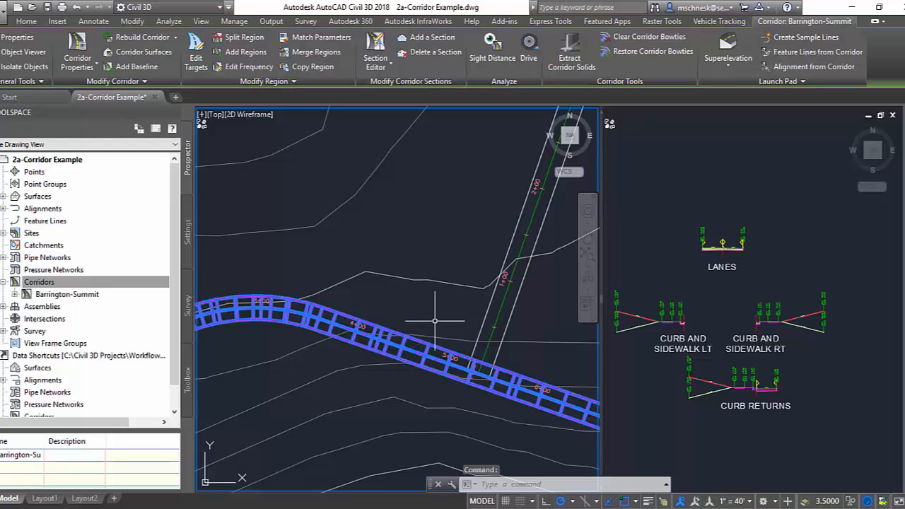
click(787, 52)
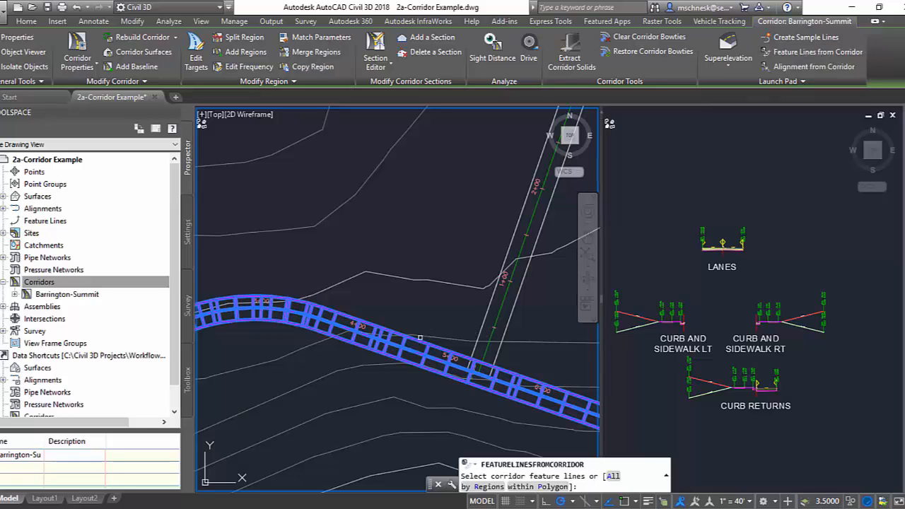
click(402, 341)
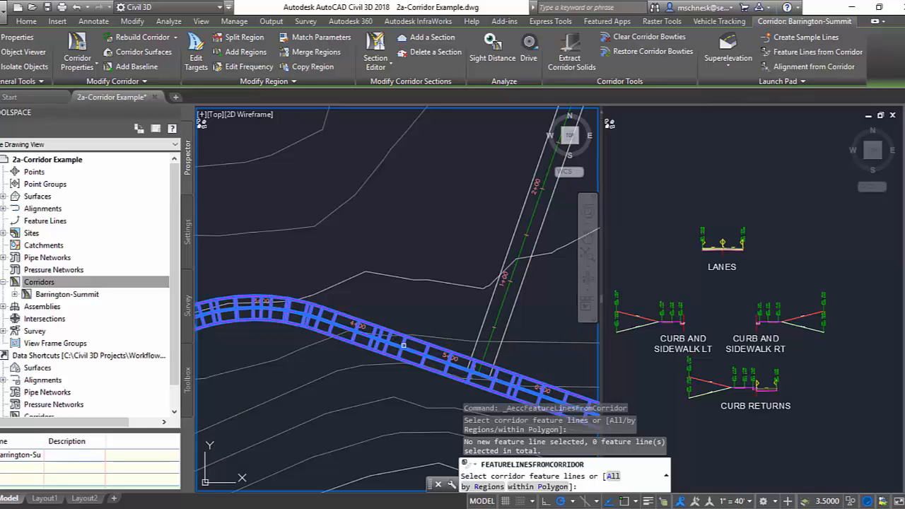
click(613, 476)
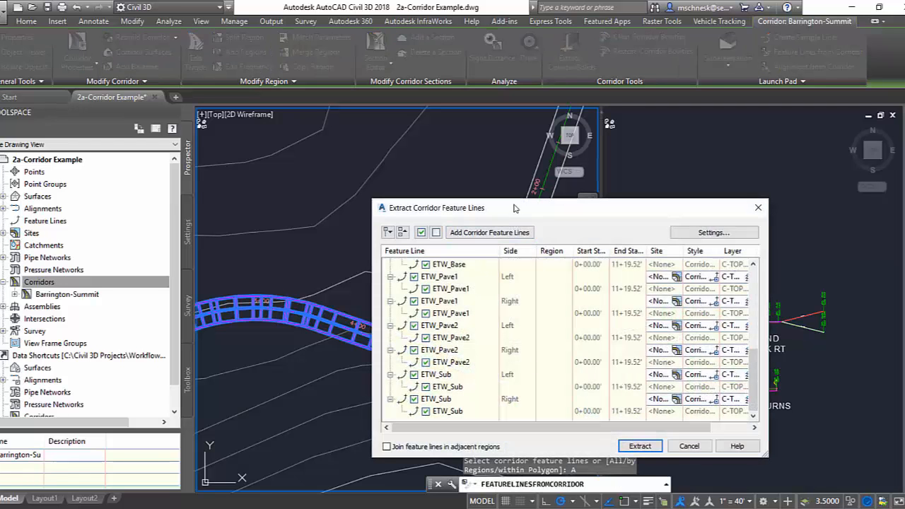
drag(515, 207, 409, 123)
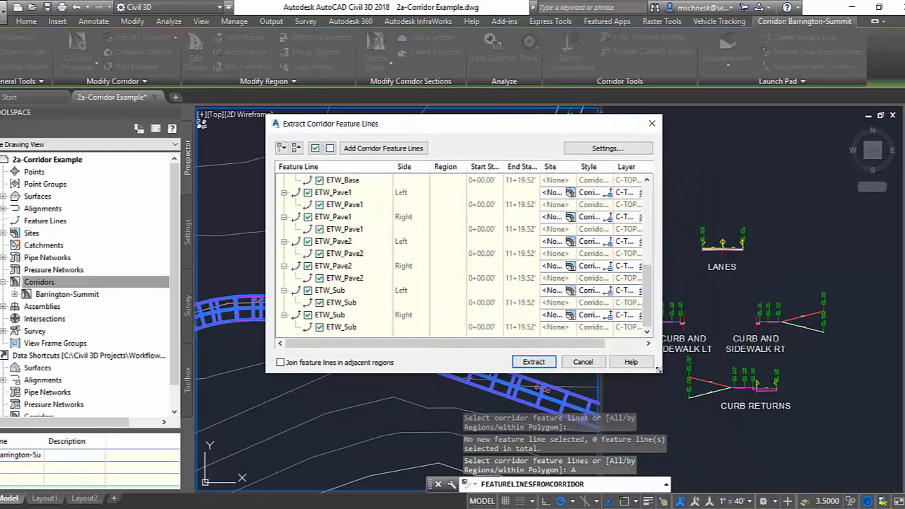
drag(659, 369, 703, 422)
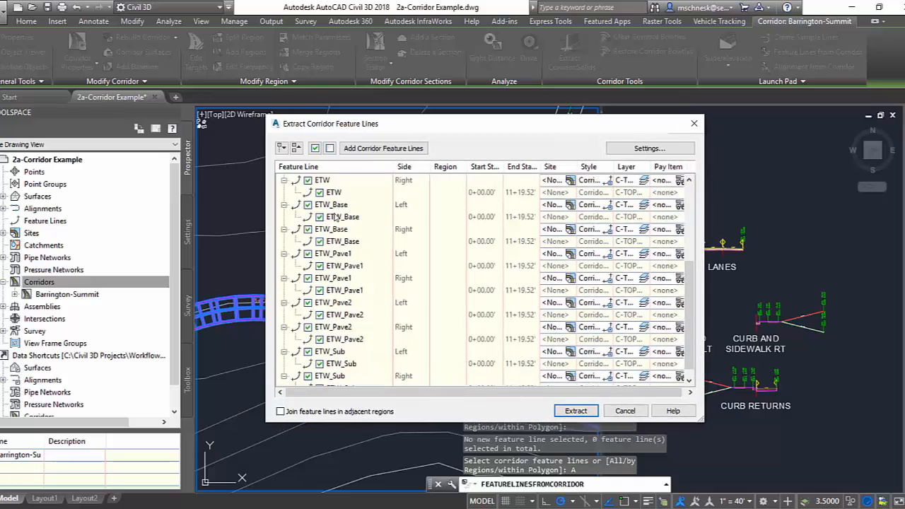
Limit the extraction to the left and right ETW lines and extract them with a dynamic link to the corridor and smoothing applied.
click(329, 149)
scroll(348, 241, up, 3)
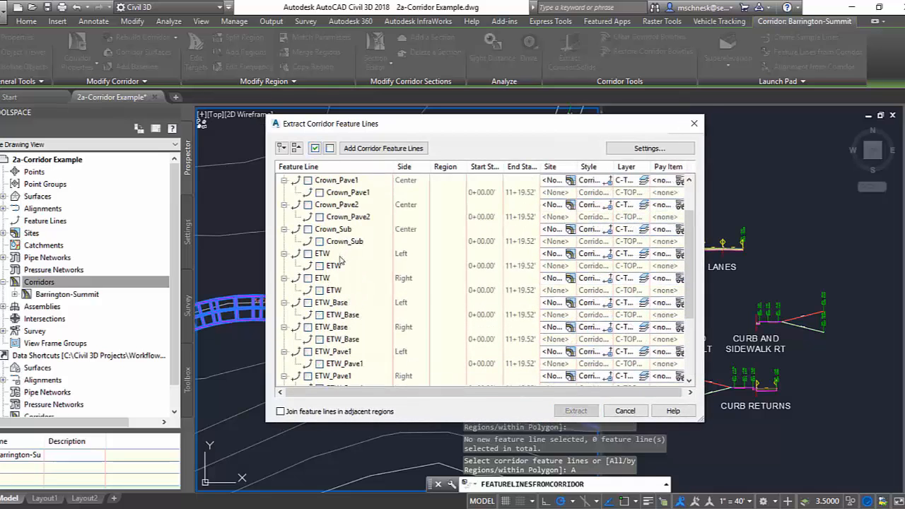
click(308, 253)
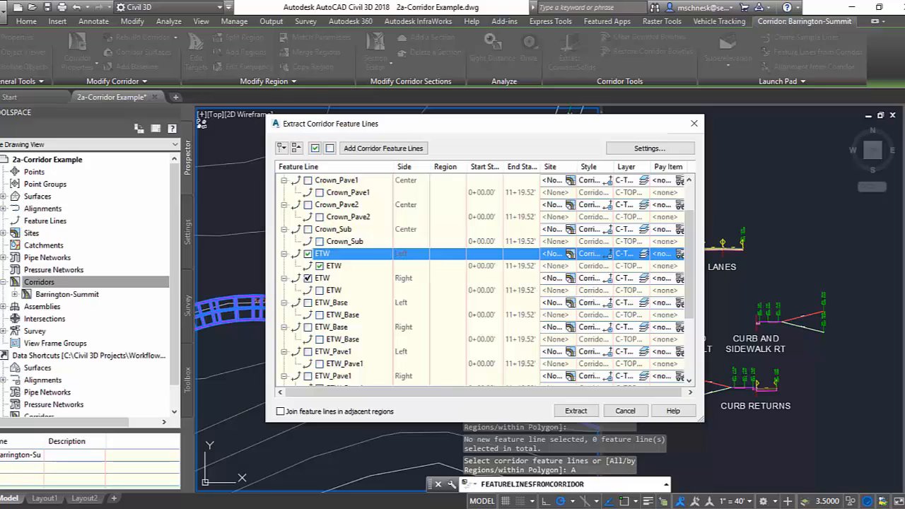
click(308, 278)
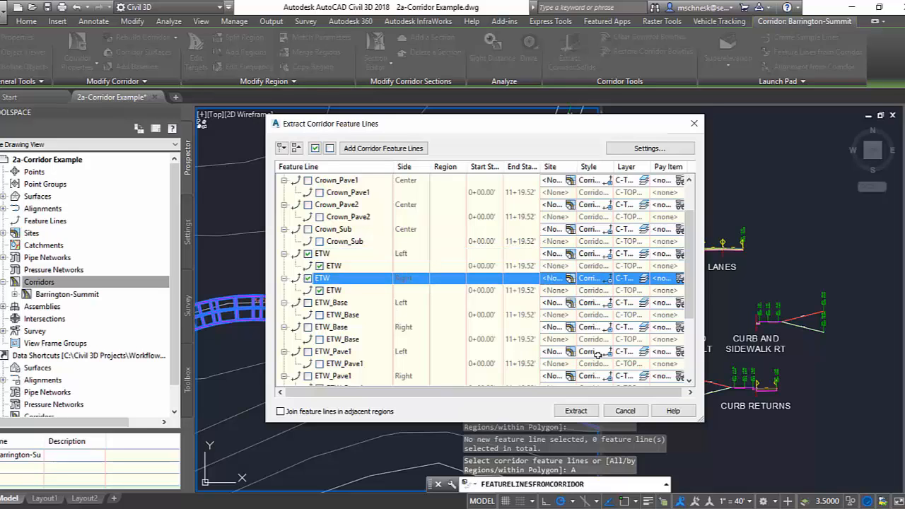
click(652, 150)
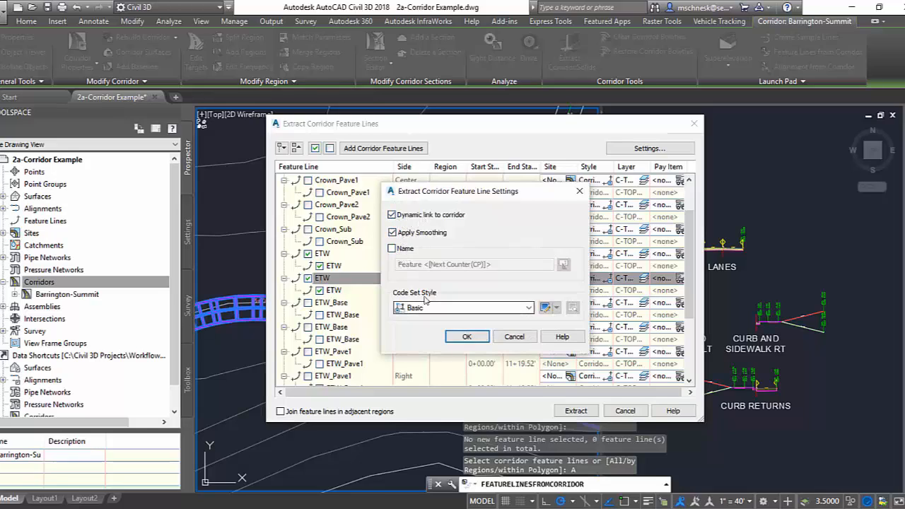
click(467, 338)
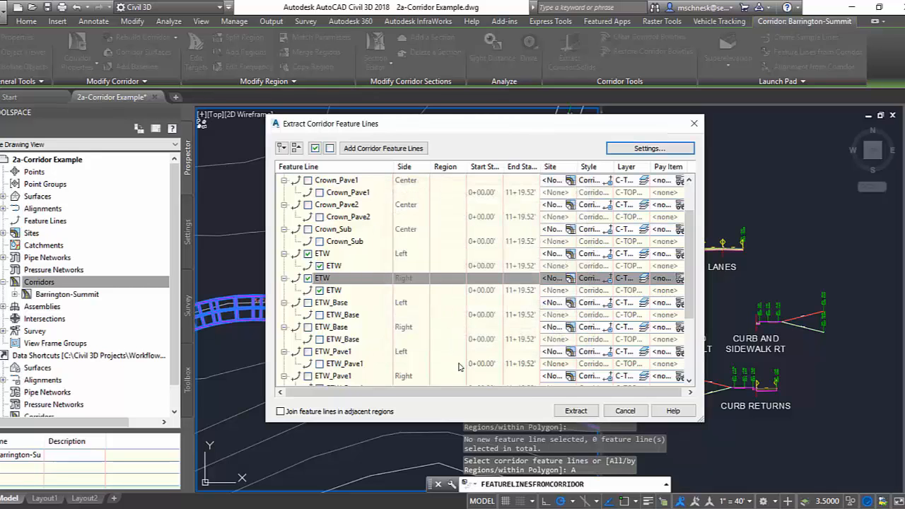
click(582, 414)
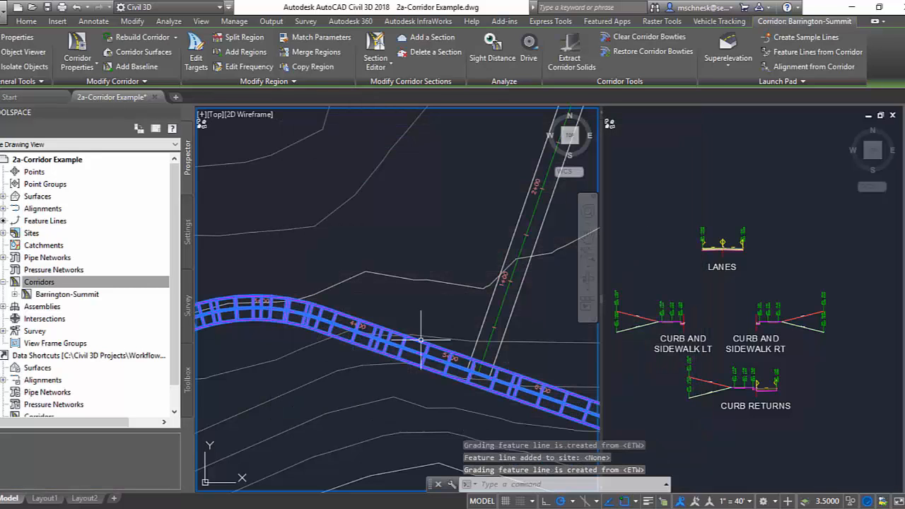
key(Escape)
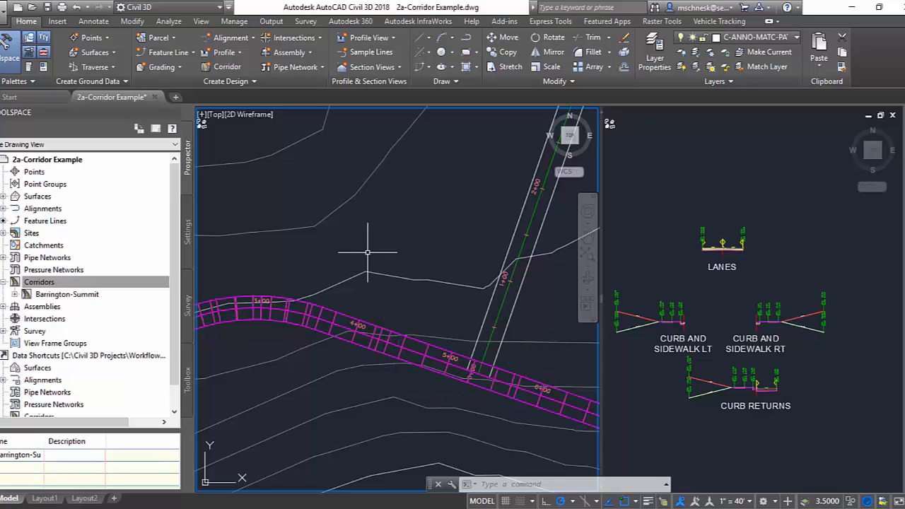
Add a feature line baseline to the Barrington-Summit corridor from the left edge-of-travel-way line, naming the feature line LT ETW.
click(373, 331)
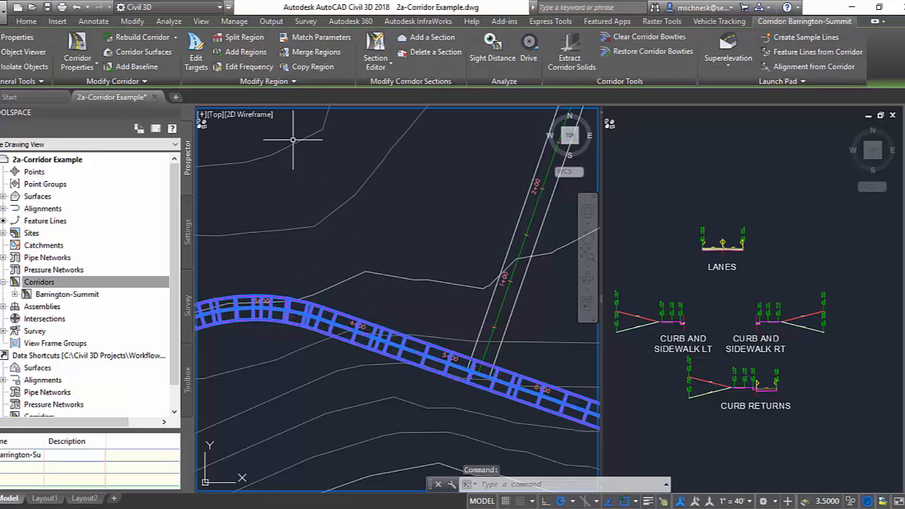
click(117, 66)
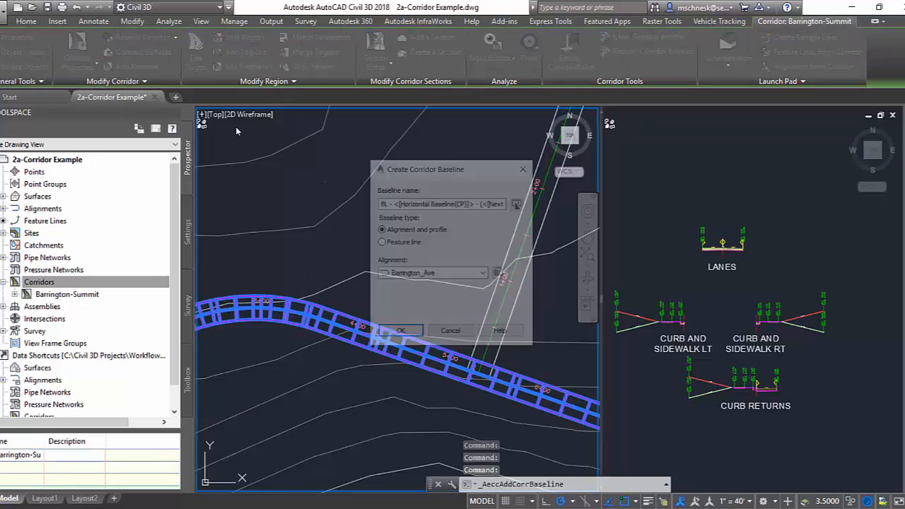
click(385, 244)
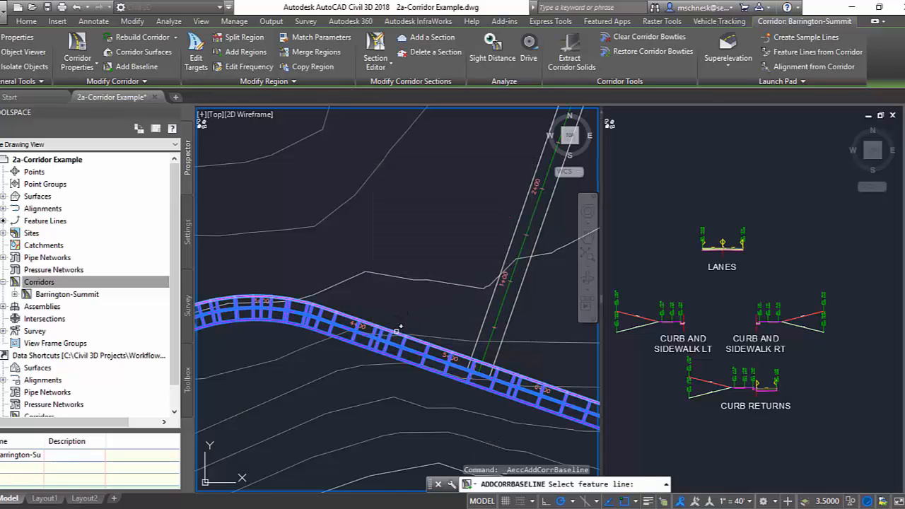
click(399, 330)
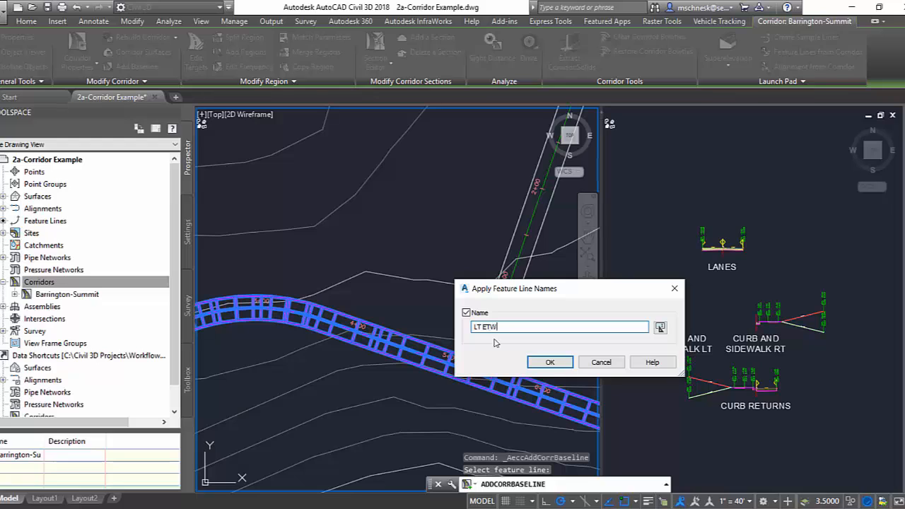
click(545, 363)
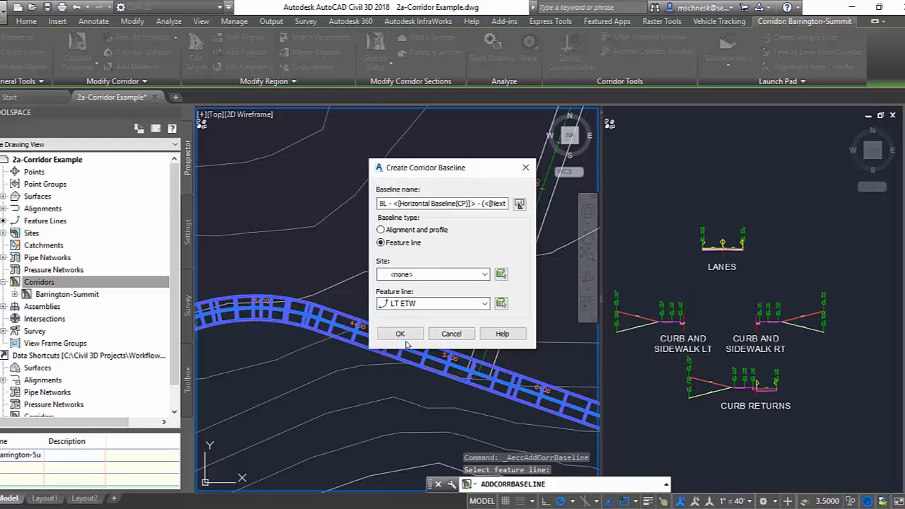
click(400, 335)
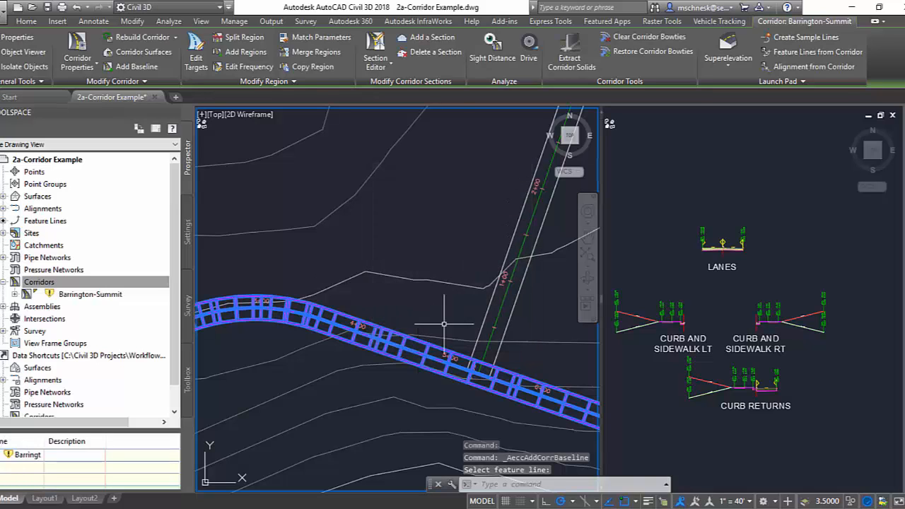
Add a corridor region that fills the whole LT ETW baseline, using the Curb & Sidewalk Left assembly.
click(241, 54)
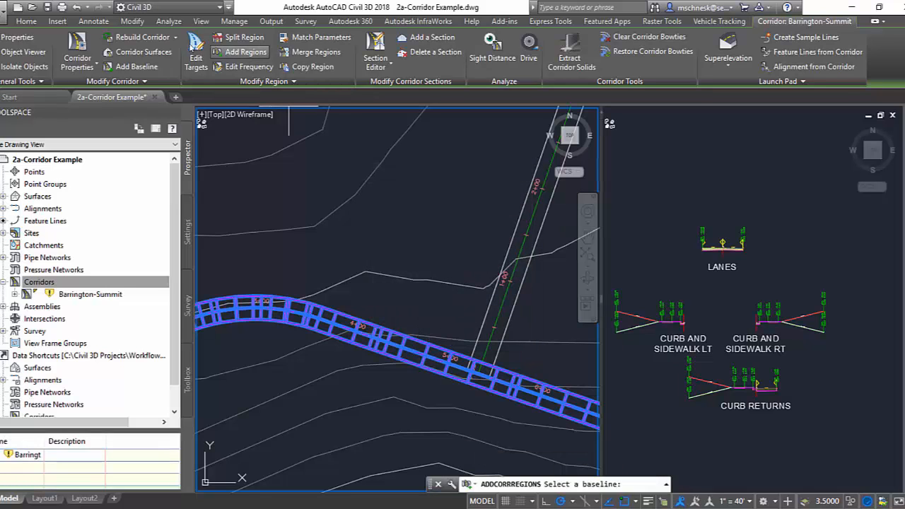
click(393, 329)
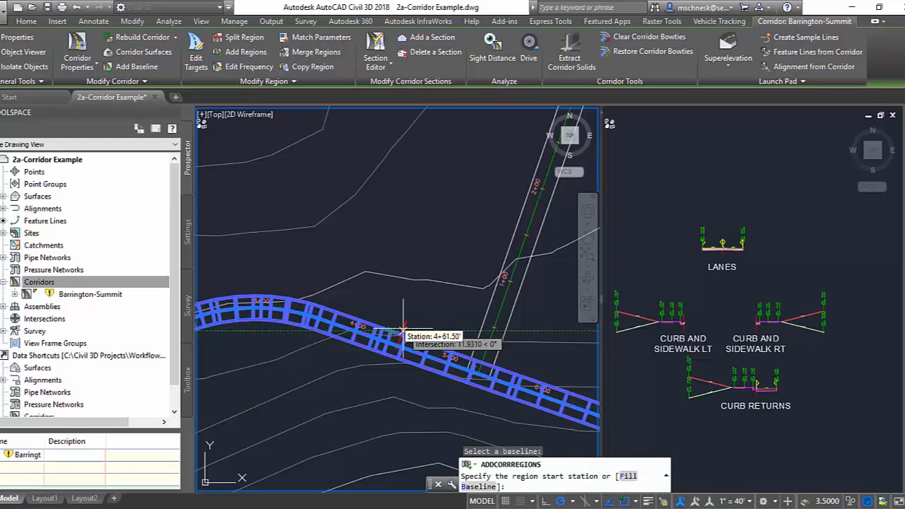
click(626, 477)
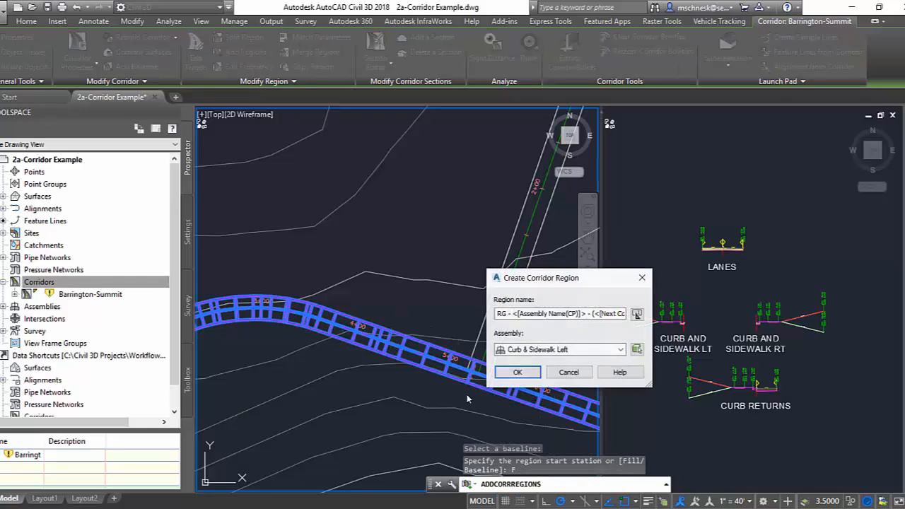
drag(539, 277, 433, 196)
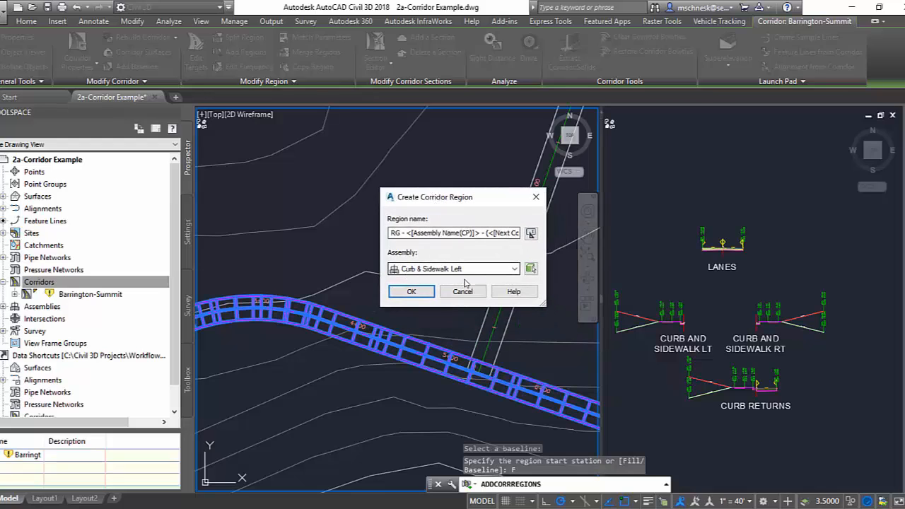
click(424, 291)
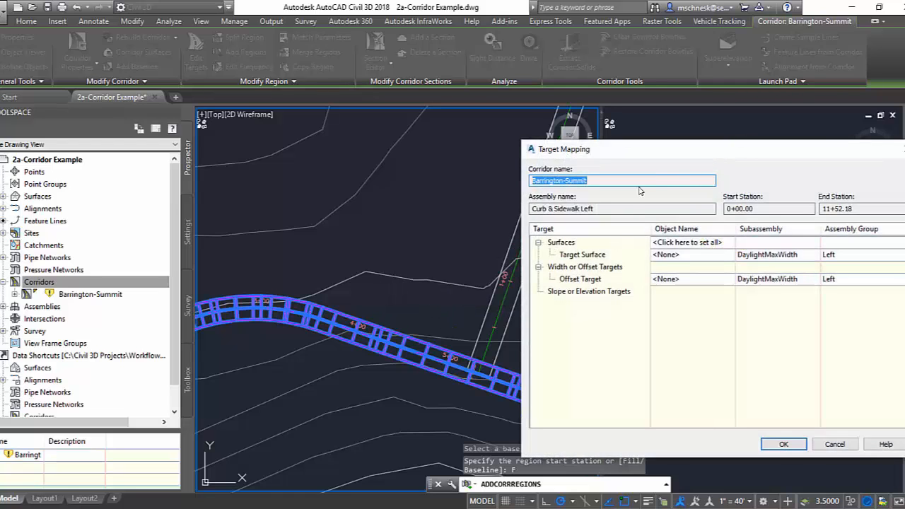
Set the Curb & Sidewalk Left region's DaylightMaxWidth target surface to Existing Ground and finish adding regions.
drag(640, 149, 411, 104)
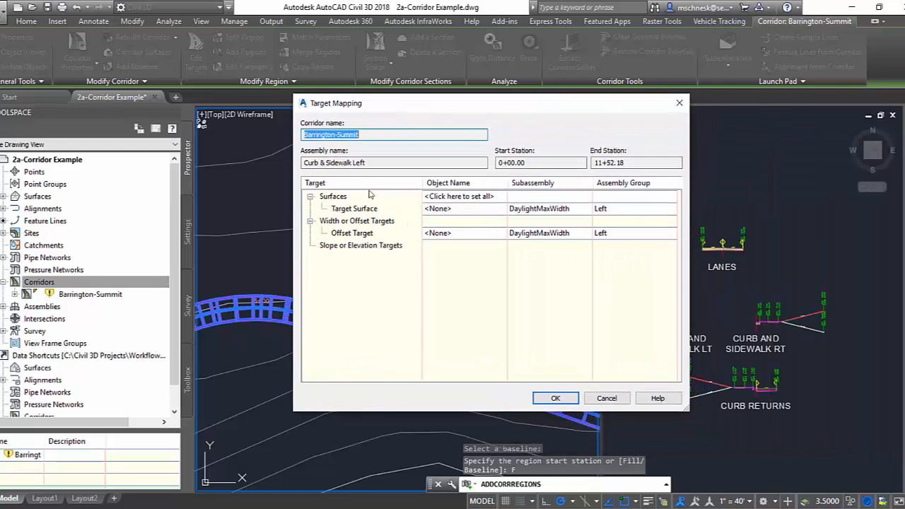
double_click(446, 208)
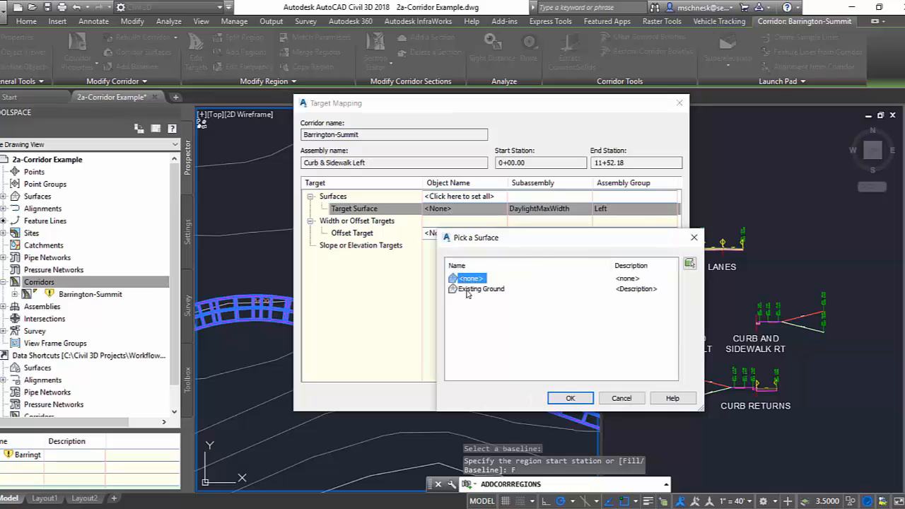
click(469, 290)
click(570, 399)
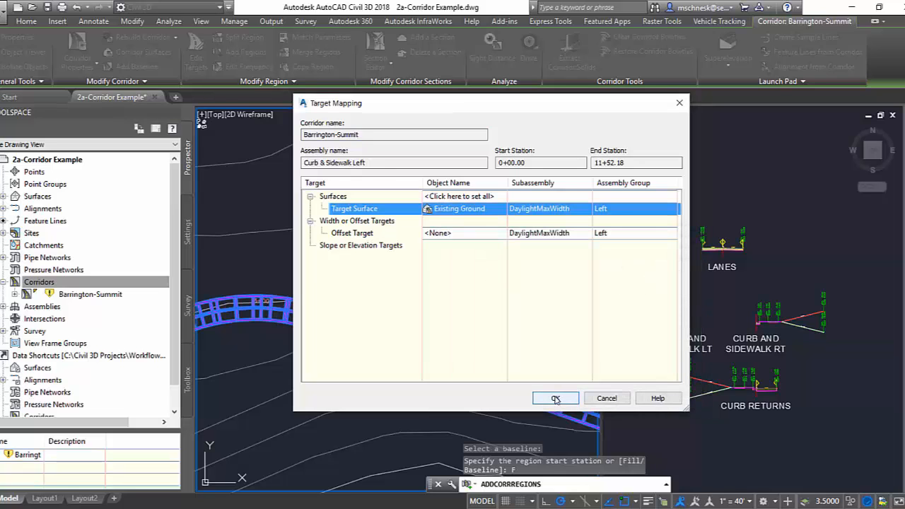
click(556, 398)
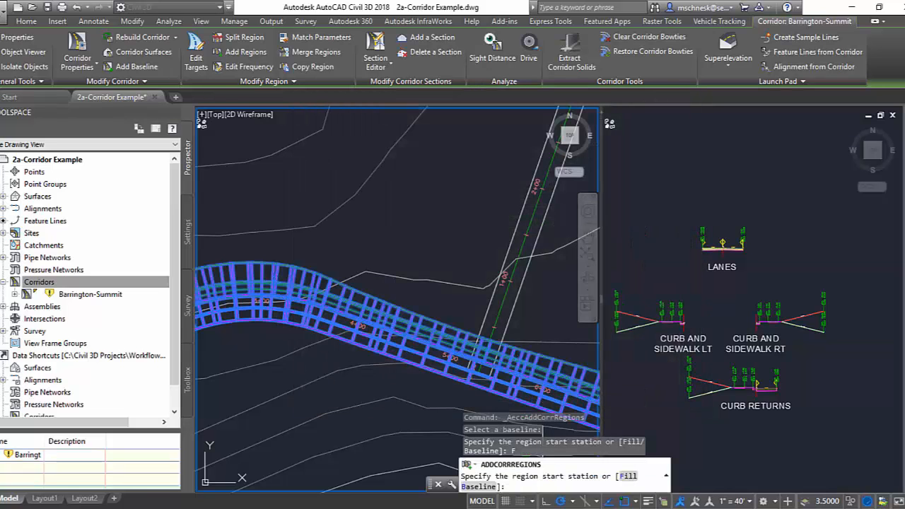
key(Escape)
key(Escape)
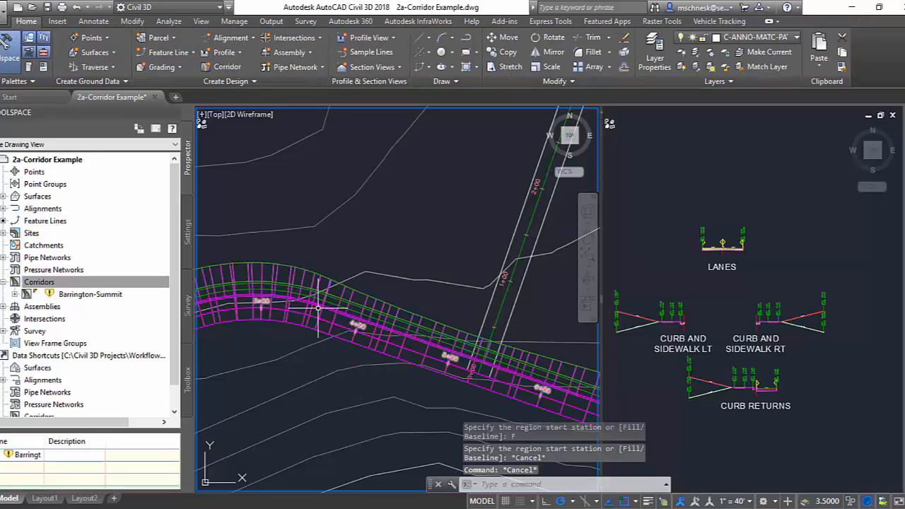
scroll(386, 359, up, 2)
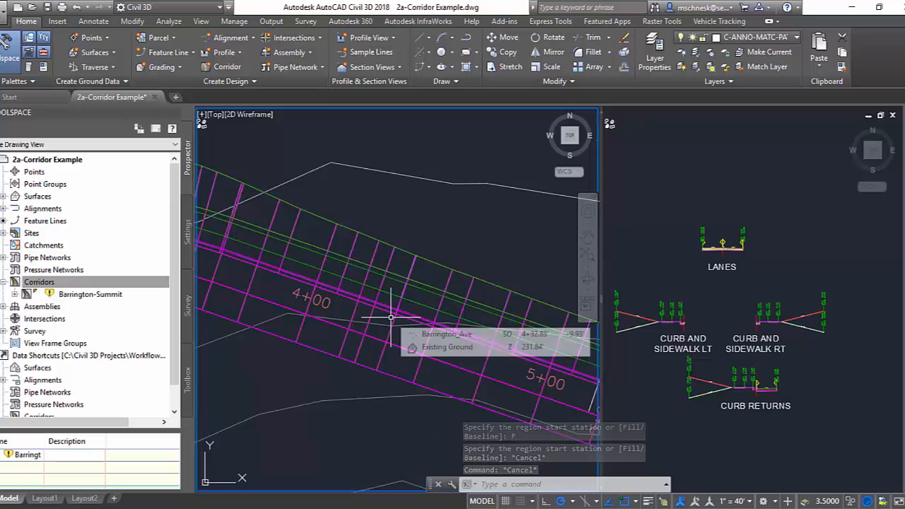
scroll(392, 324, down, 2)
scroll(390, 318, down, 2)
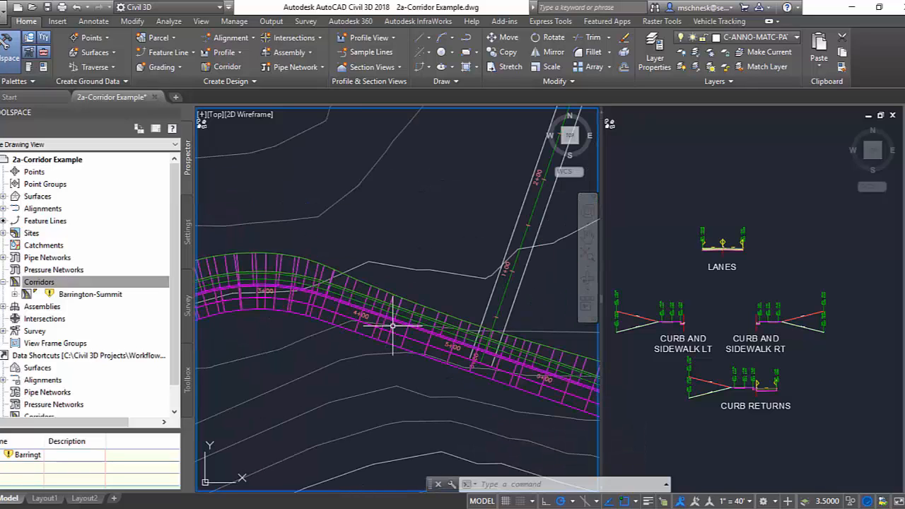
scroll(353, 289, up, 1)
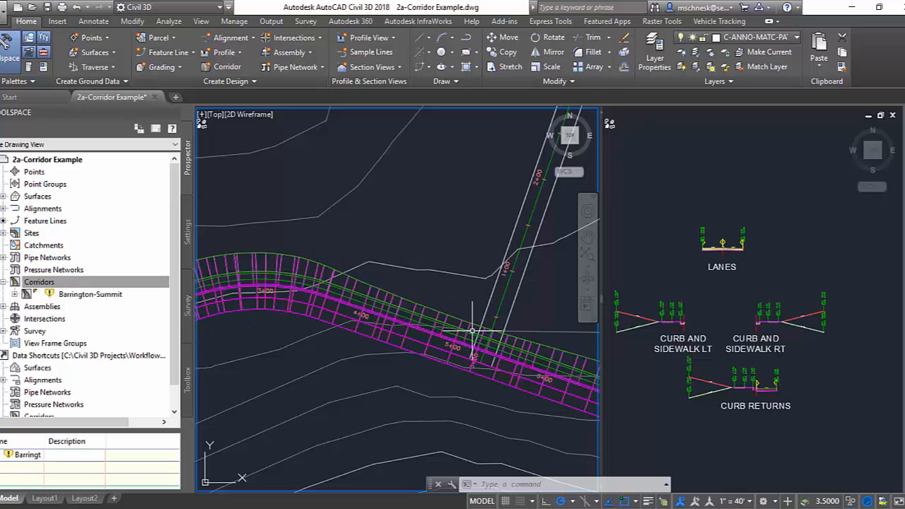
Split the Curb & Sidewalk Left region of the Barrington-Summit corridor just west of the side road, near station 5+00.
click(450, 312)
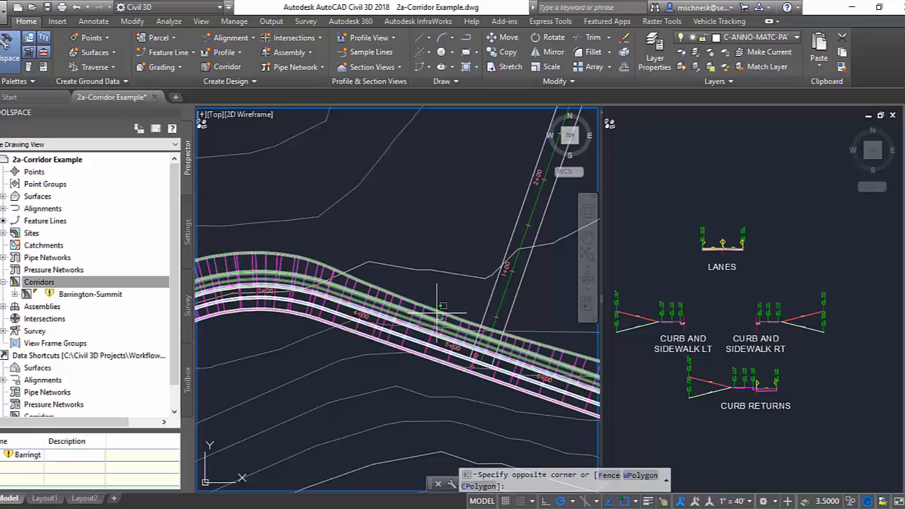
click(430, 314)
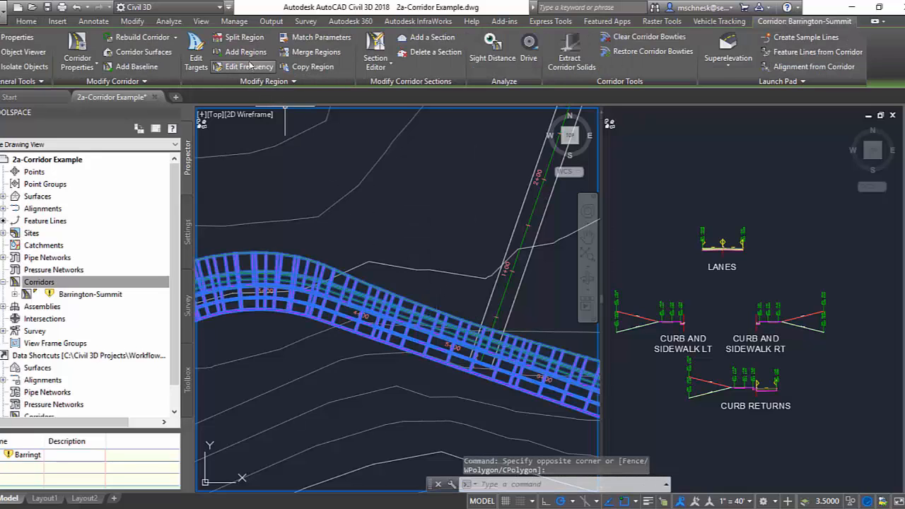
click(237, 38)
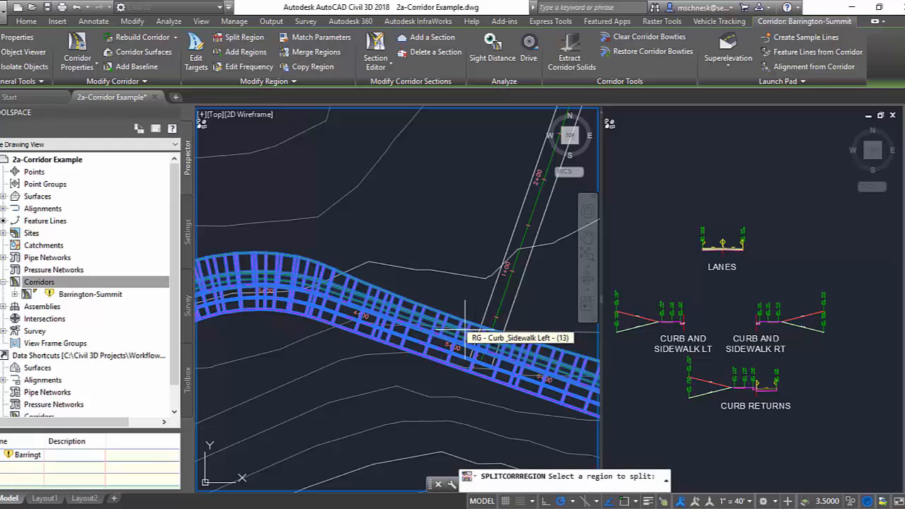
click(465, 329)
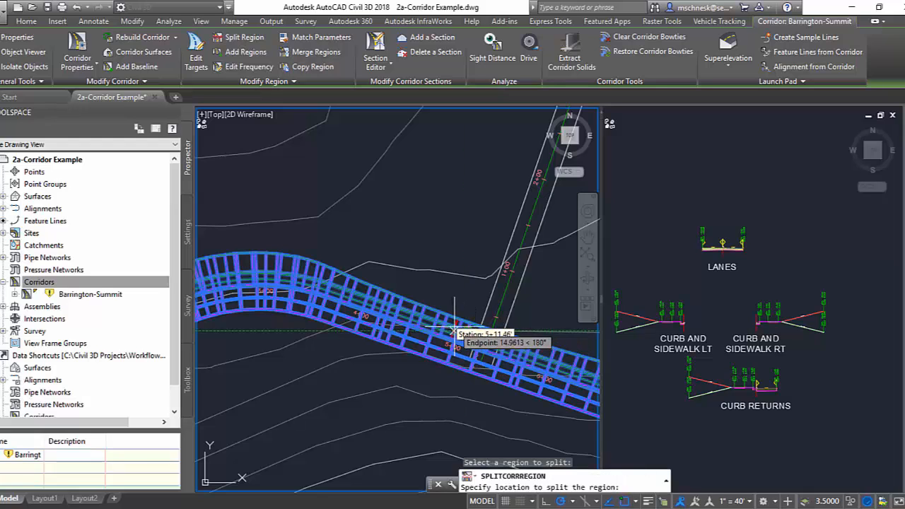
click(441, 334)
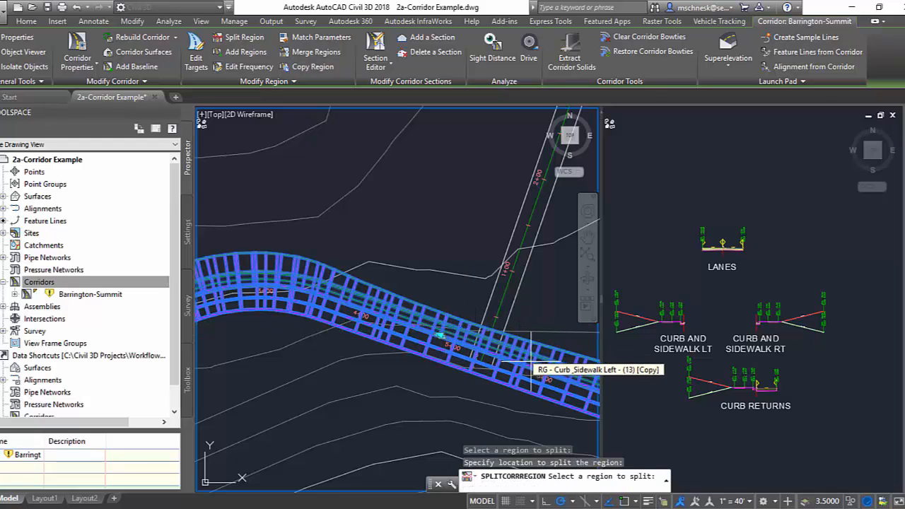
Split the Curb & Sidewalk Left region again east of the side road at about station 5+99, and finish splitting.
click(234, 37)
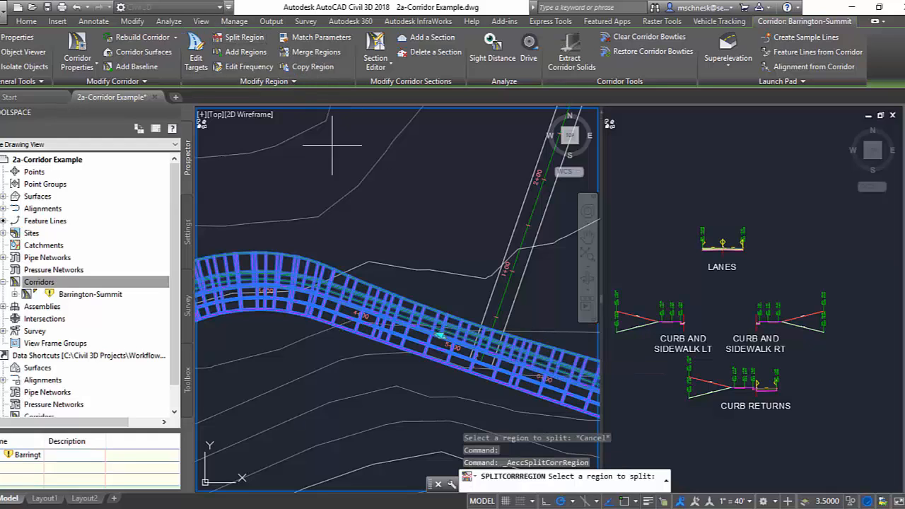
click(559, 362)
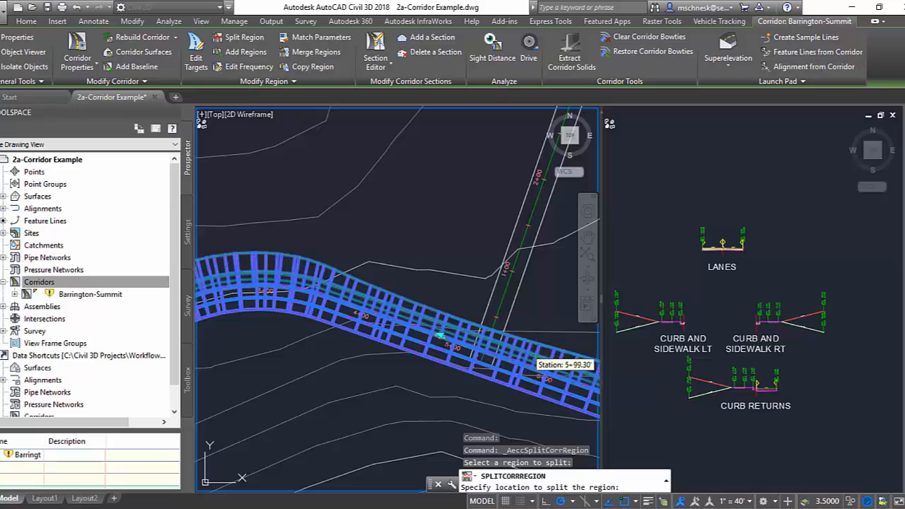
click(538, 366)
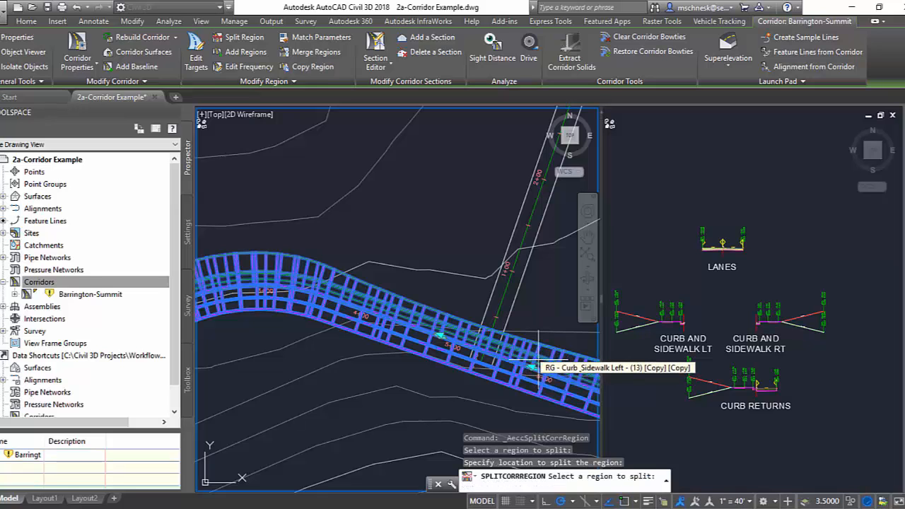
key(Escape)
key(Escape)
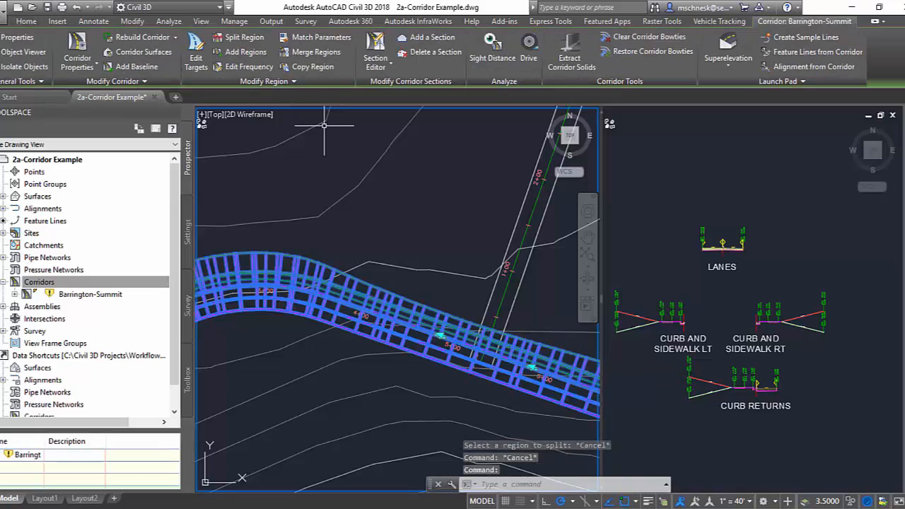
Delete the Curb & Sidewalk Left region between the two splits to open the corridor at the side road intersection.
click(293, 80)
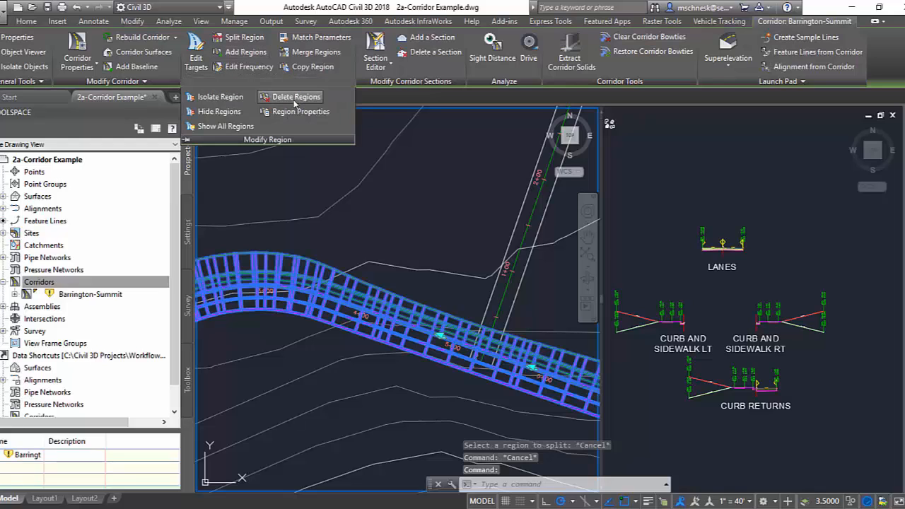
click(295, 103)
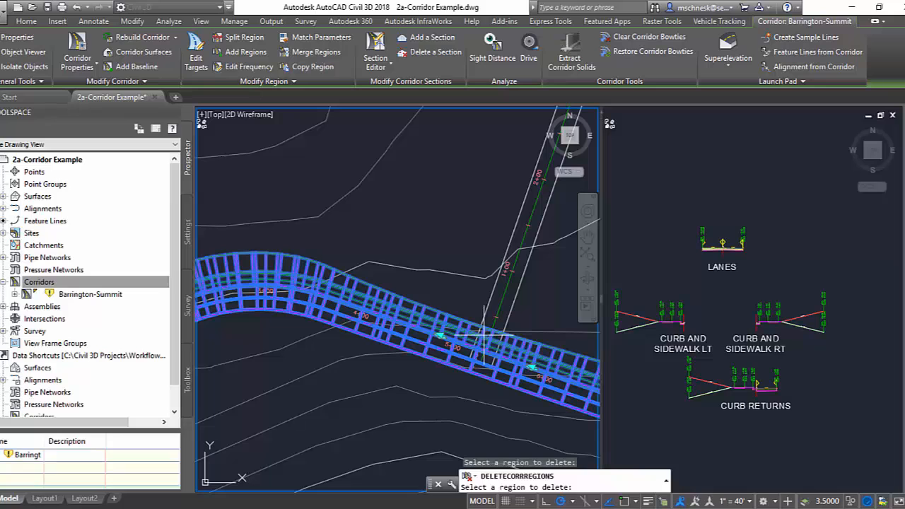
click(481, 332)
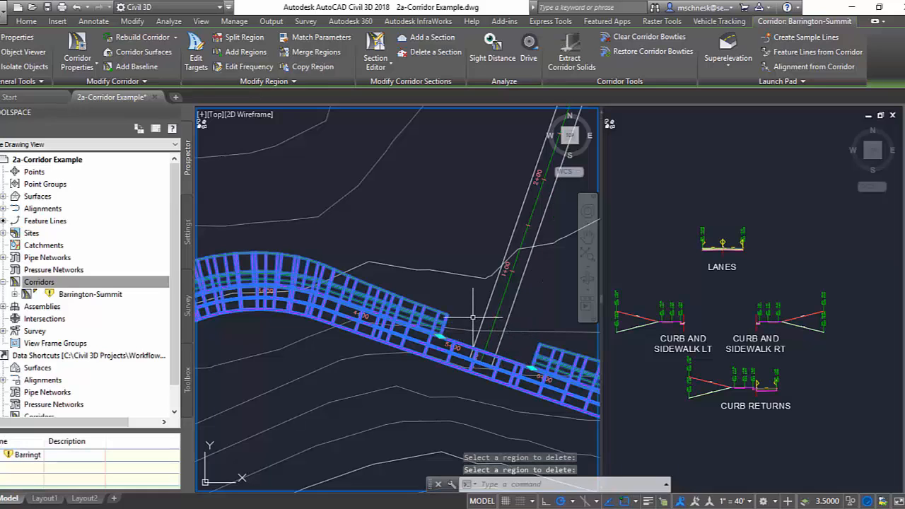
key(Return)
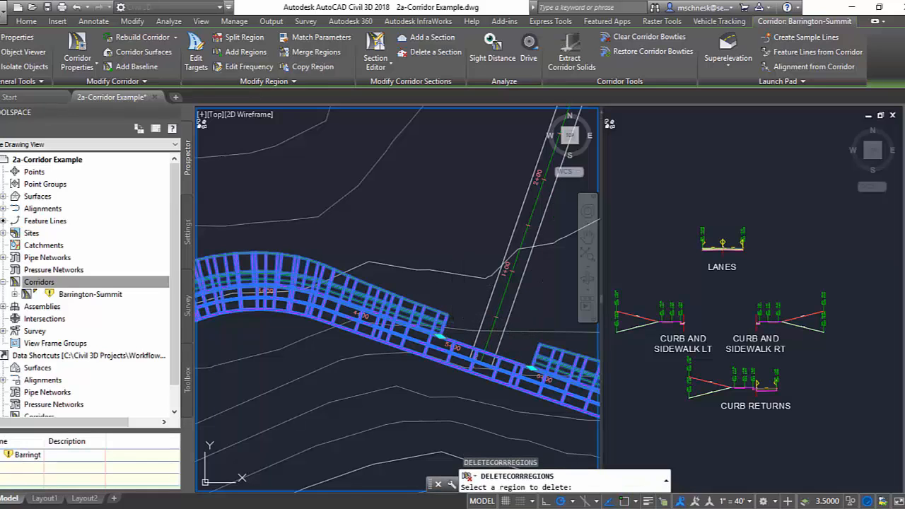
key(Return)
Set the assembly frequency of the Curb & Sidewalk Left region west of the side road to 5' along tangents and a 5' curve increment.
scroll(464, 288, down, 4)
scroll(436, 290, up, 4)
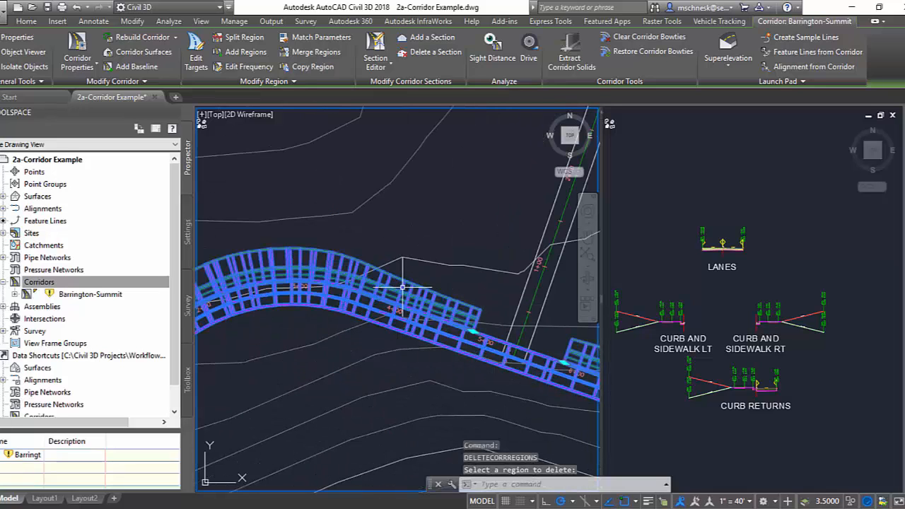
click(244, 67)
click(456, 314)
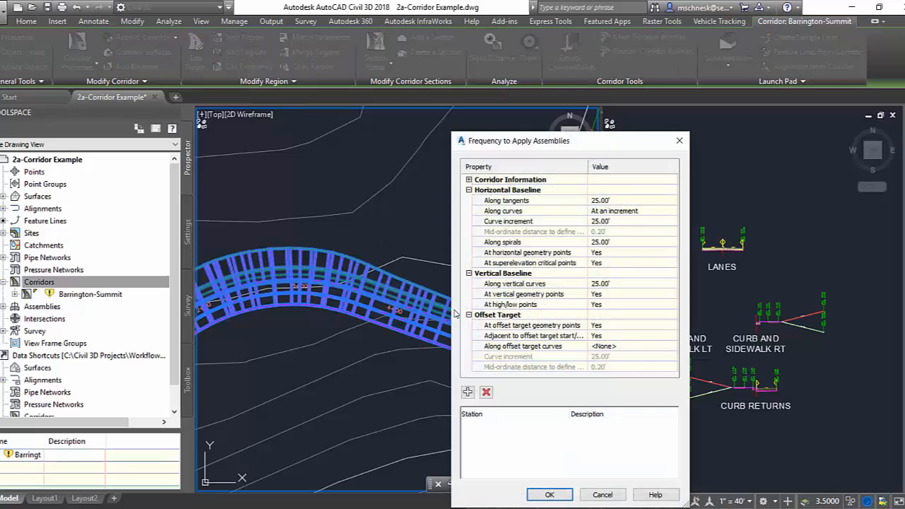
click(603, 200)
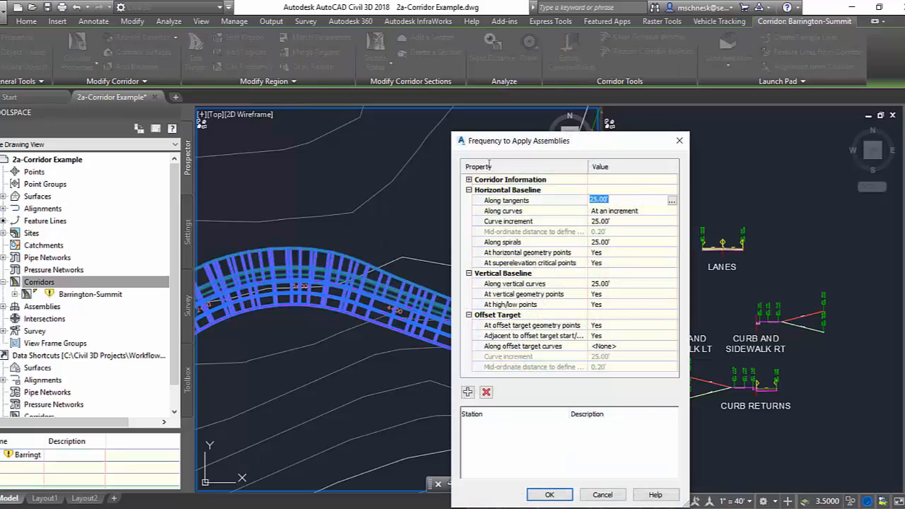
text(5)
key(Return)
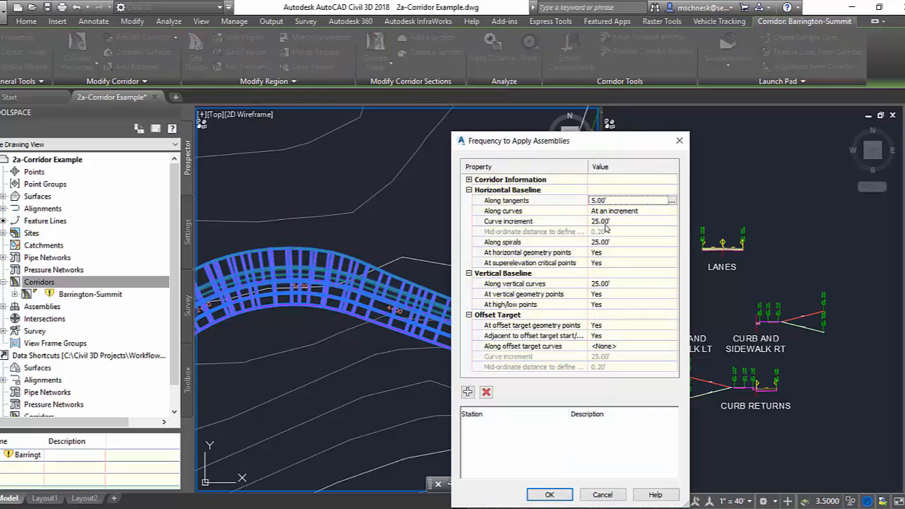
click(606, 221)
text(5)
click(559, 496)
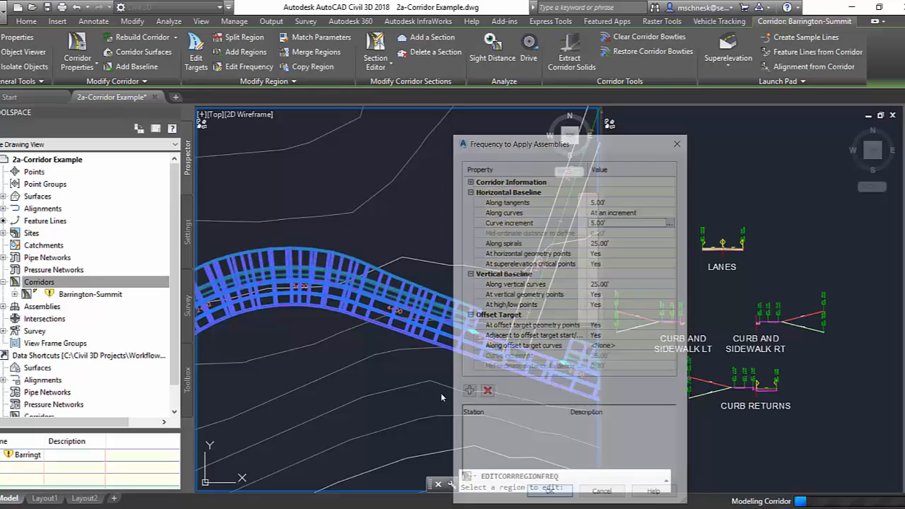
scroll(424, 369, down, 2)
middle_drag(437, 380, 400, 356)
key(Escape)
key(Escape)
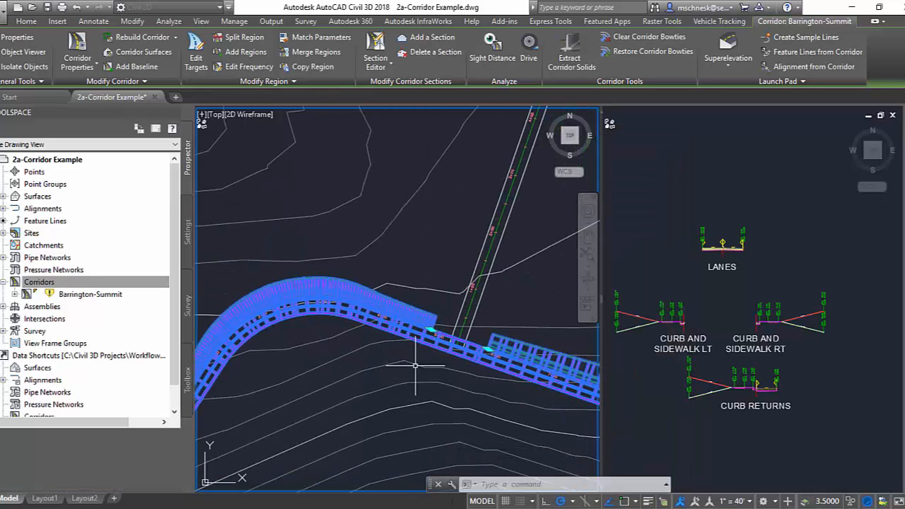
scroll(413, 311, up, 3)
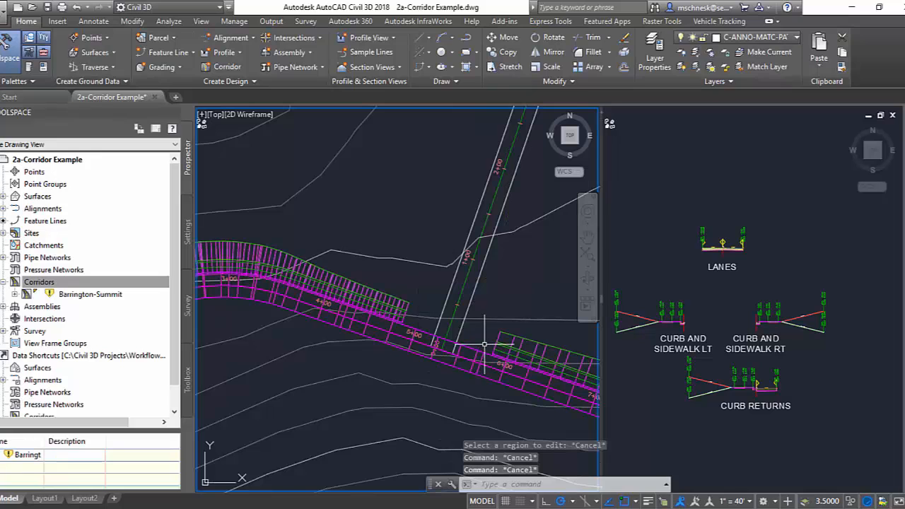
middle_drag(424, 307, 453, 316)
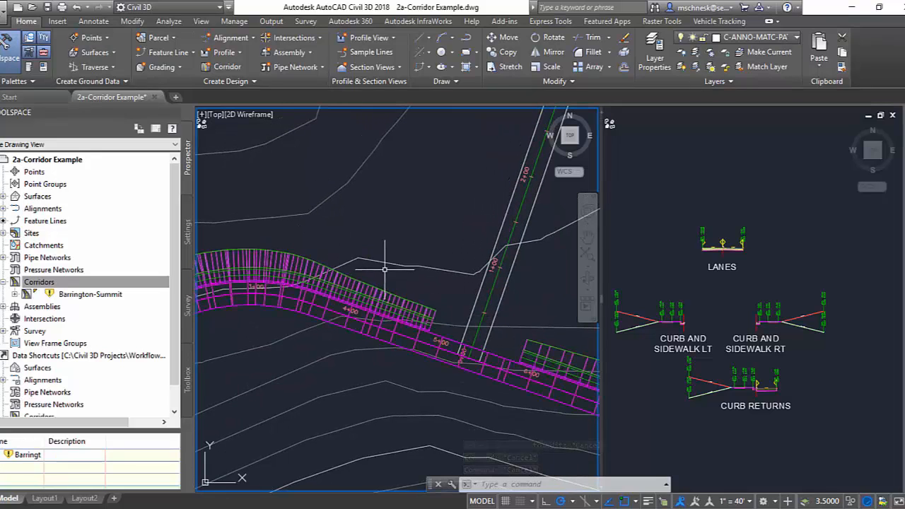
middle_drag(418, 282, 396, 268)
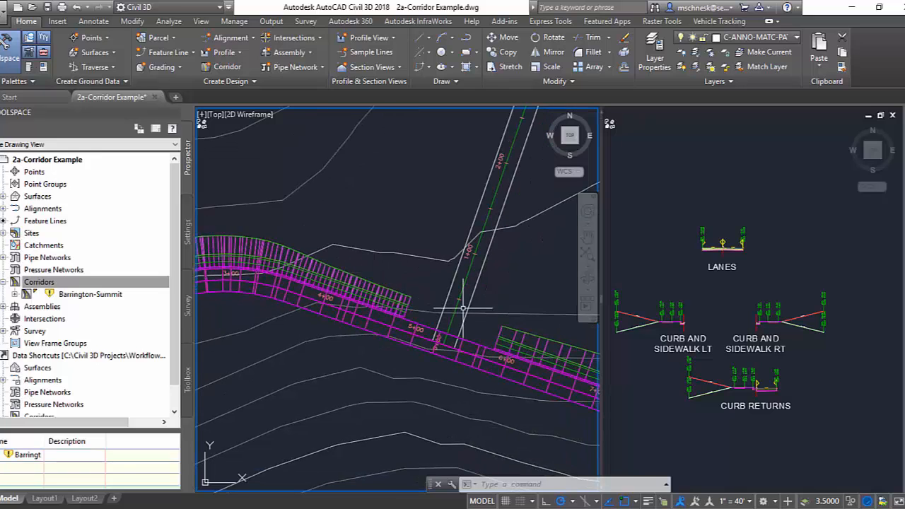
middle_drag(465, 311, 414, 298)
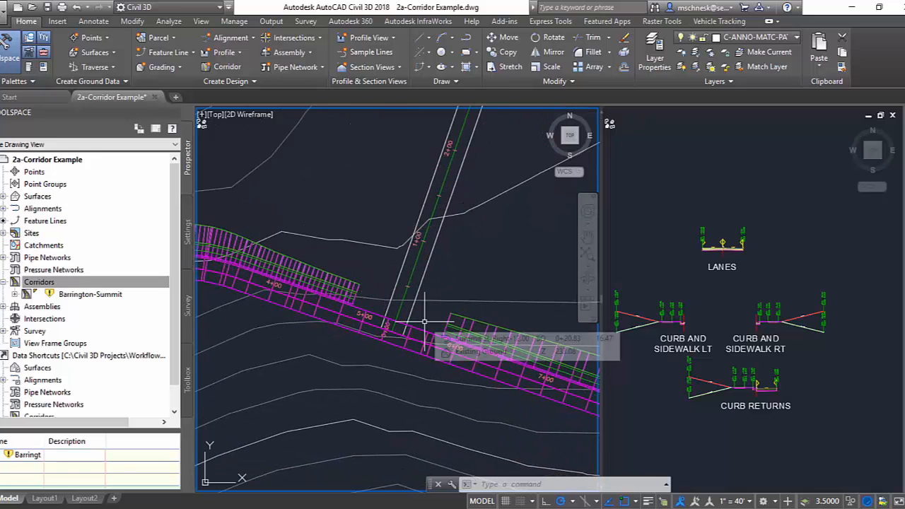
middle_drag(373, 281, 380, 300)
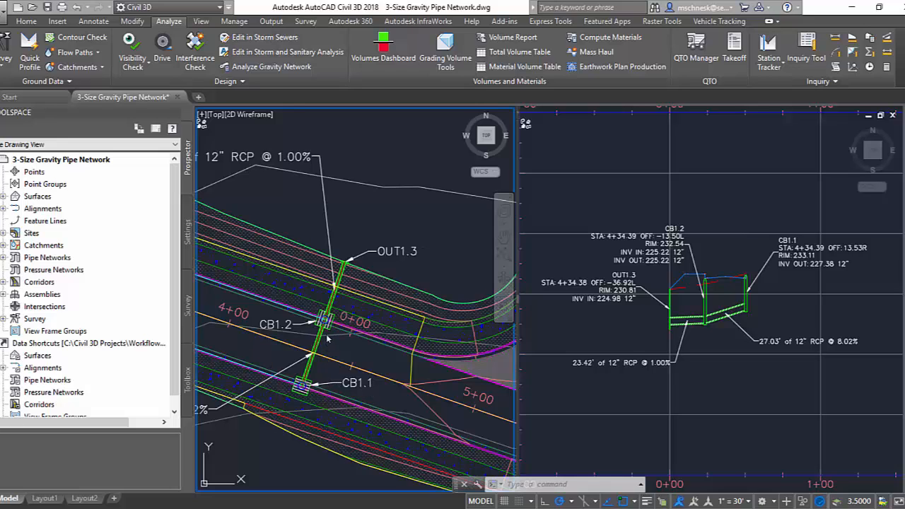
Start a gravity network analysis of Storm-1 with outfall OUT1.3, enable computing energy and hydraulic grade lines, and continue to the rainfall settings.
click(242, 67)
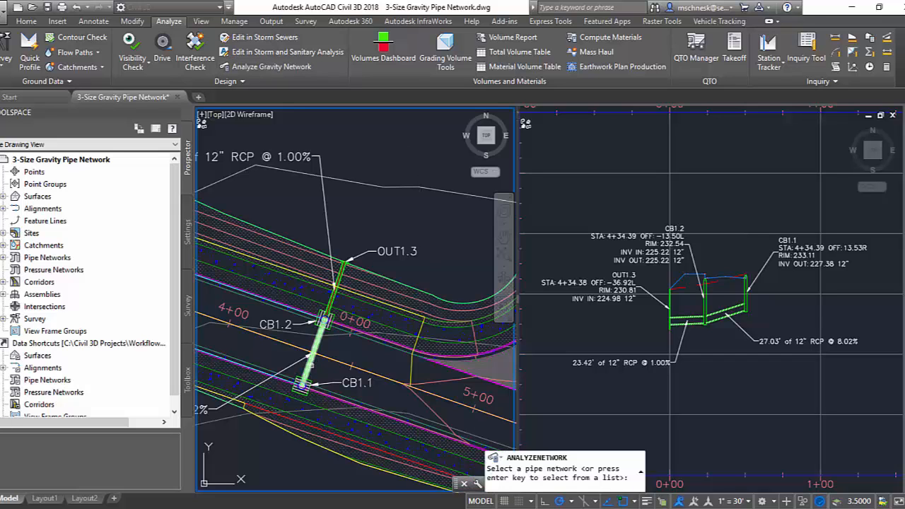
click(315, 354)
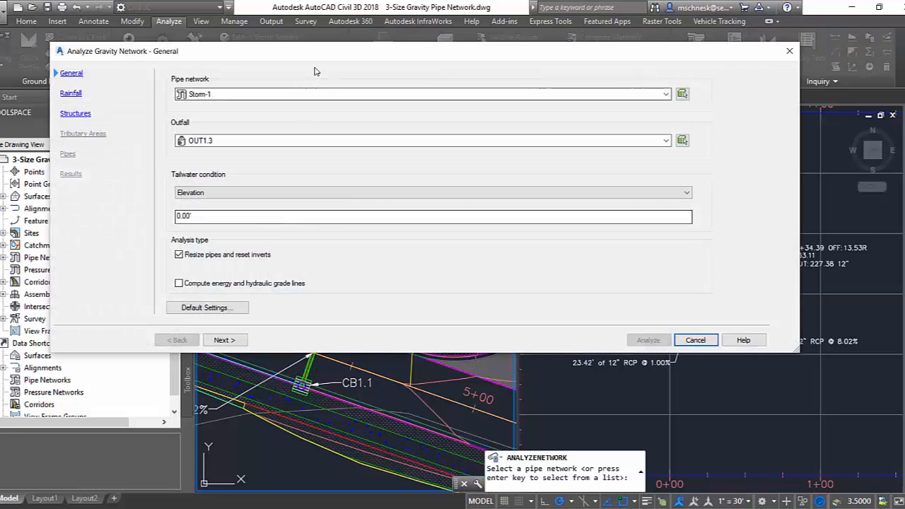
drag(332, 57, 363, 83)
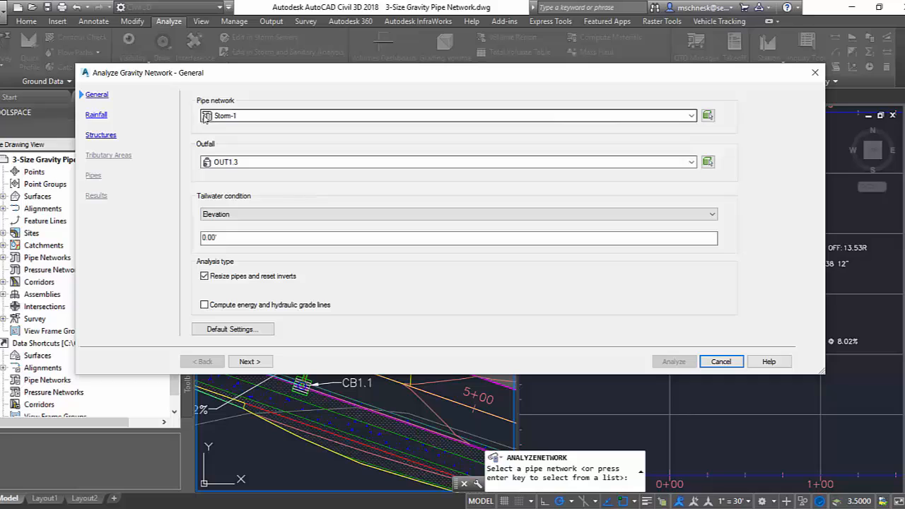
click(234, 164)
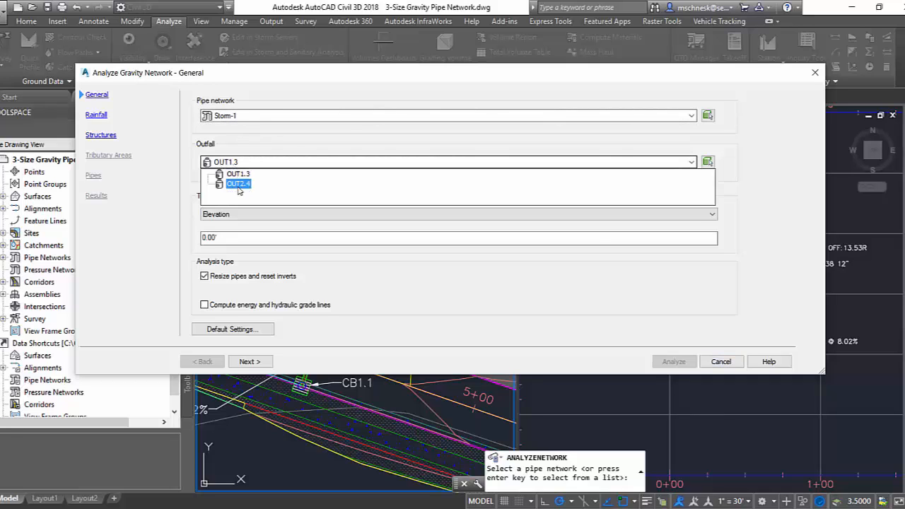
click(216, 174)
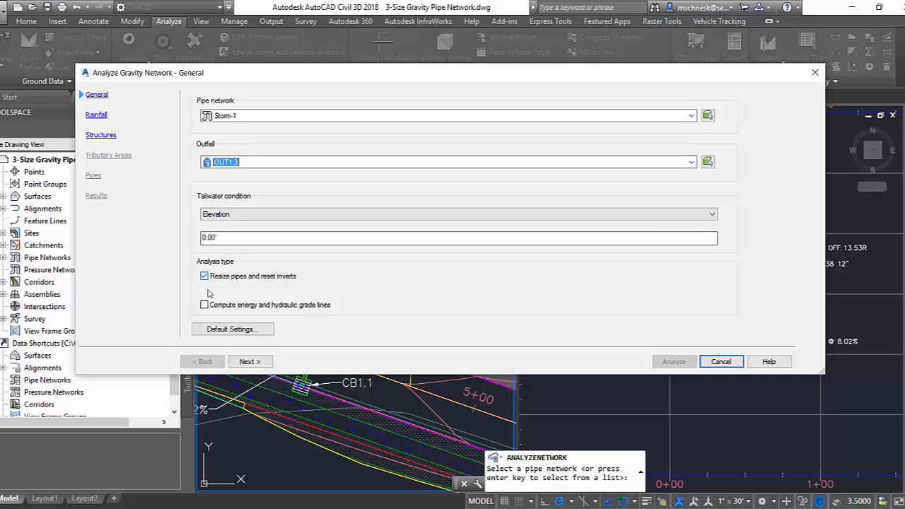
click(204, 305)
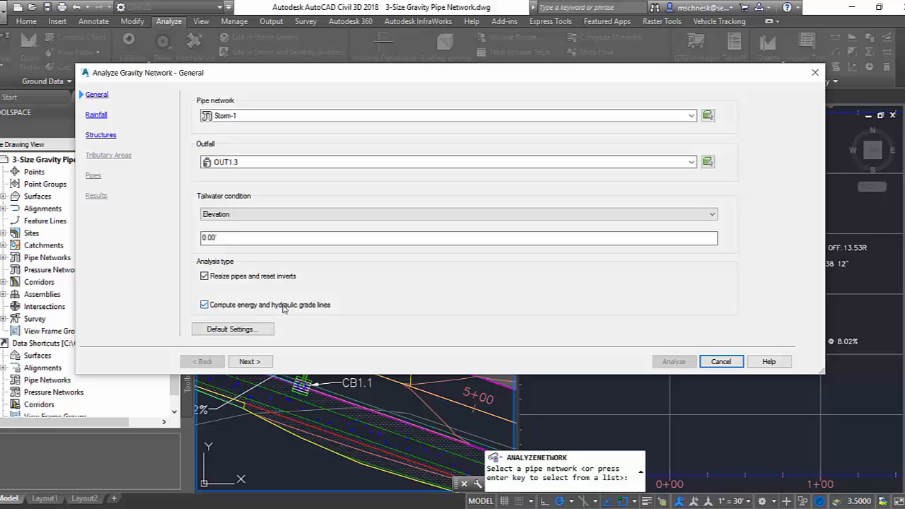
click(249, 362)
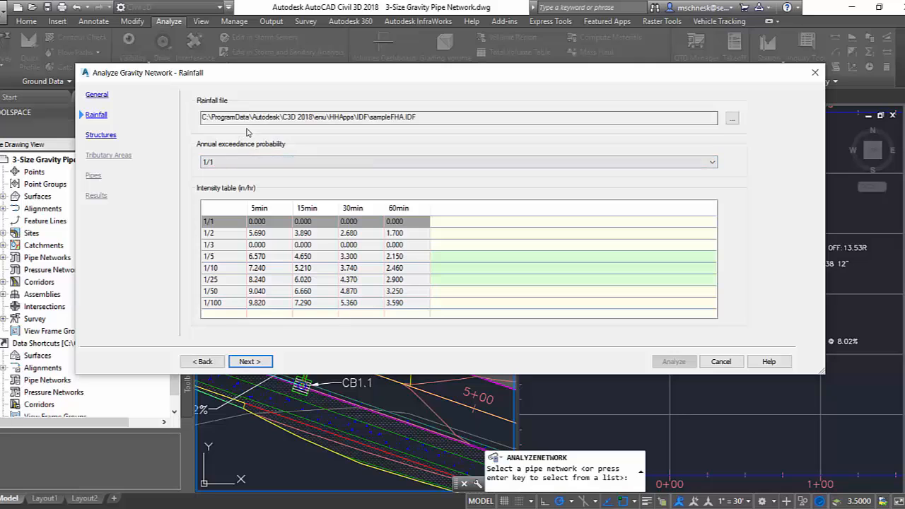
Review the supported rainfall file types and load sampleFHA.IDF as the rainfall file for the analysis.
click(732, 118)
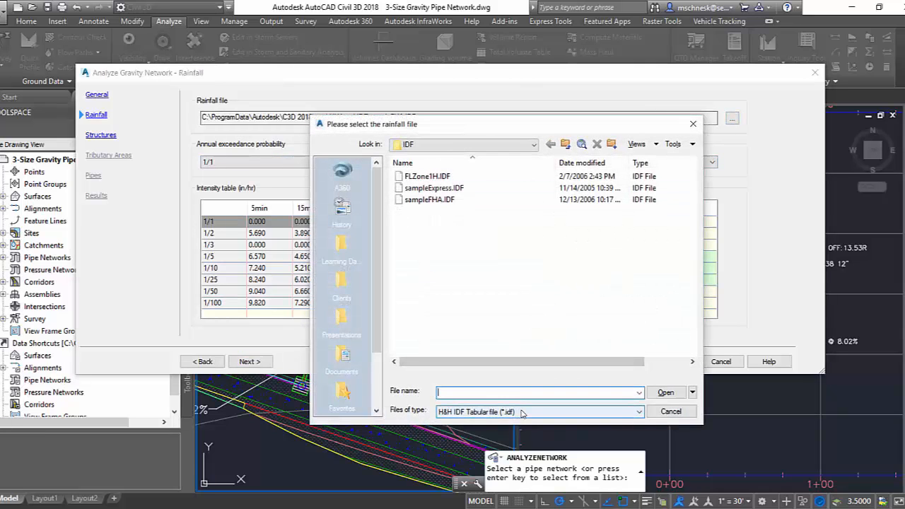
click(524, 412)
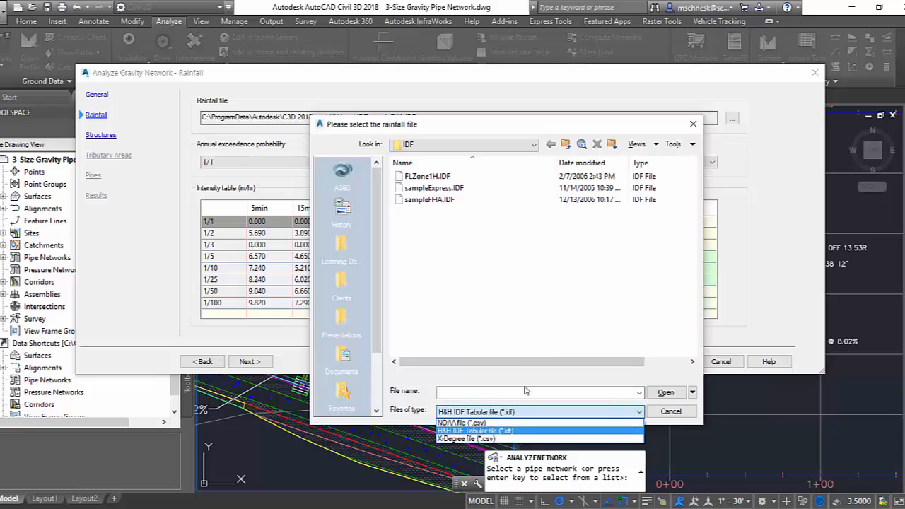
click(428, 268)
click(429, 199)
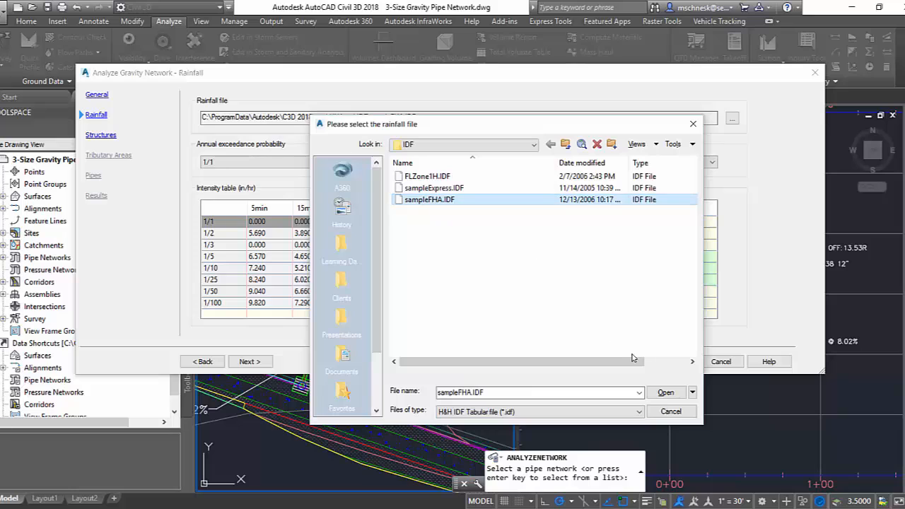
click(665, 392)
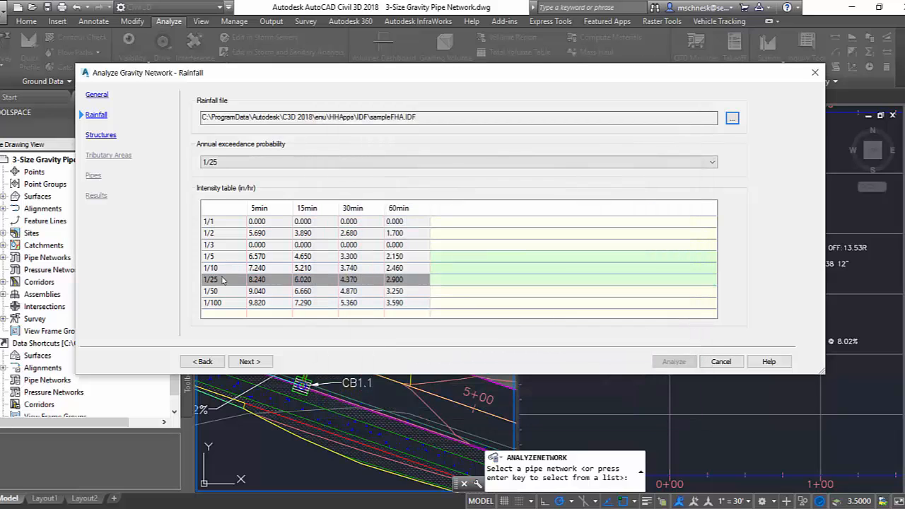
Keep the 1/25 annual exceedance probability for the rainfall and set the structure type of CB1.2 and CB1.1 to Curb inlet.
click(223, 280)
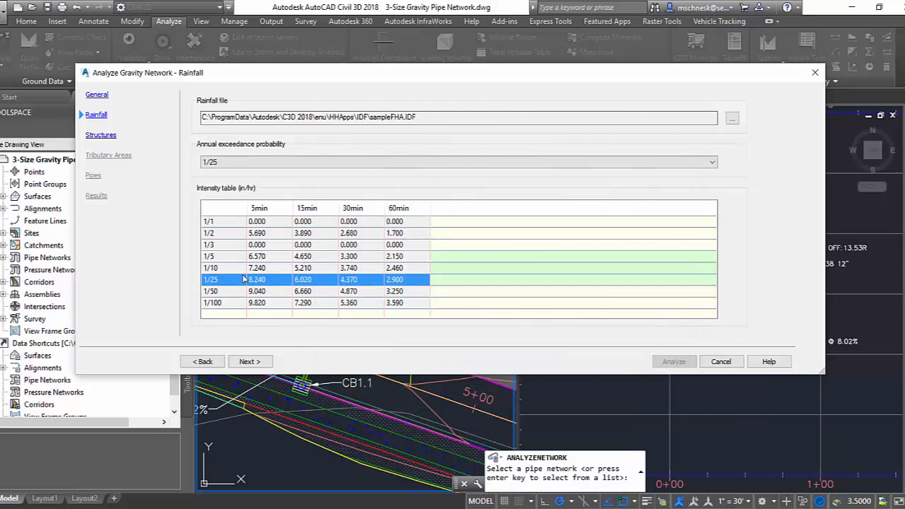
click(248, 361)
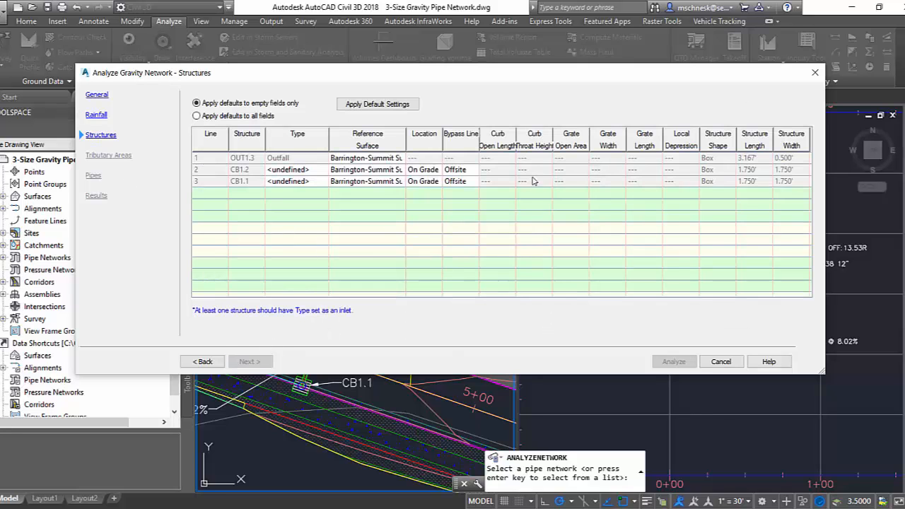
click(309, 174)
click(297, 170)
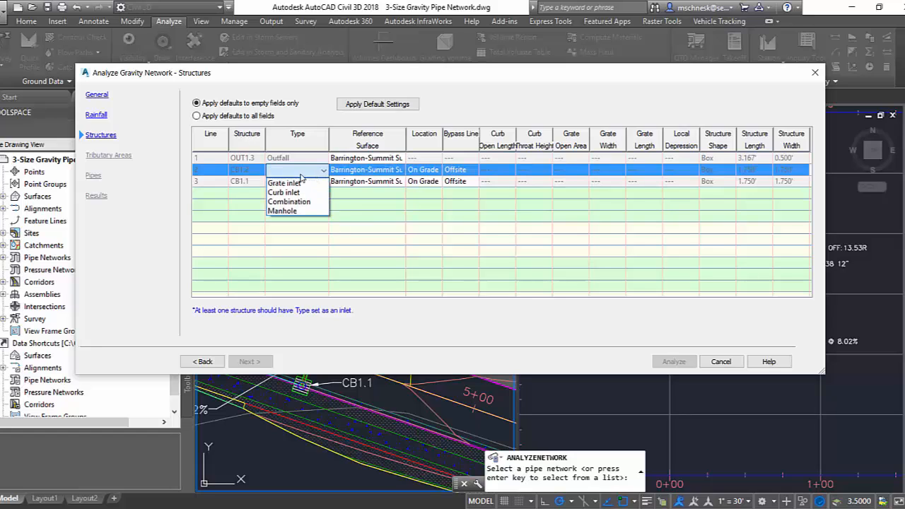
click(299, 193)
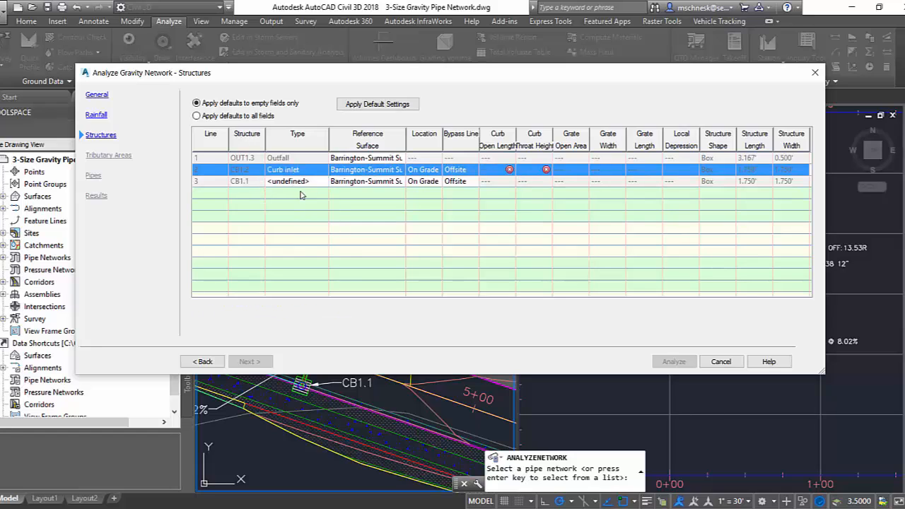
click(307, 182)
click(298, 181)
click(298, 205)
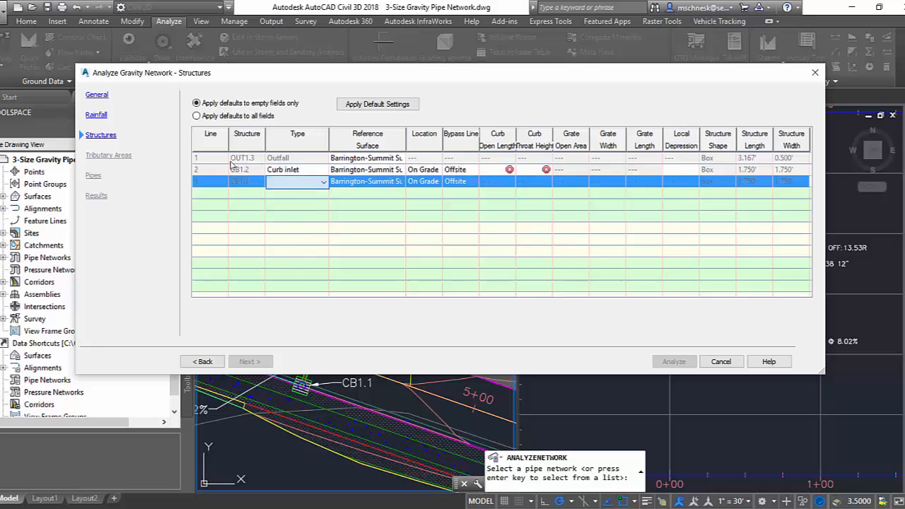
Set the curb opening length to 18" and the curb throat height to 5" for both inlets CB1.2 and CB1.1.
click(493, 172)
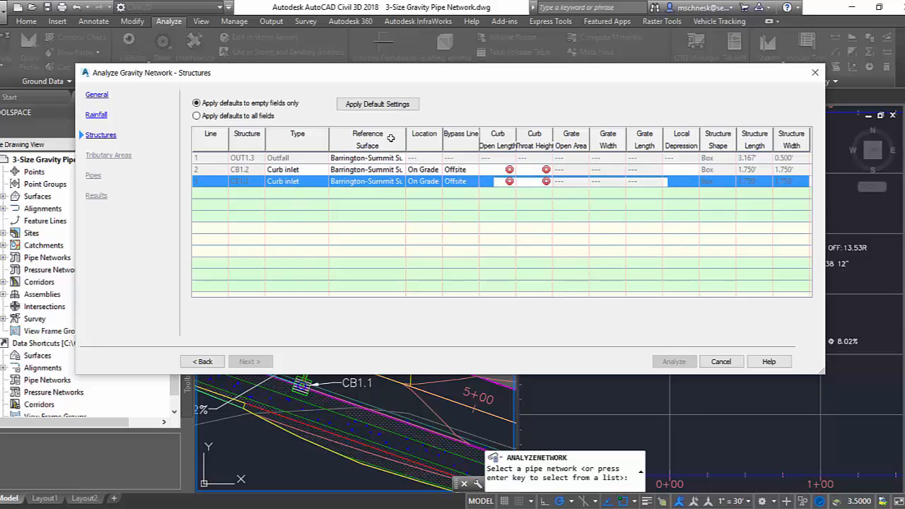
click(486, 171)
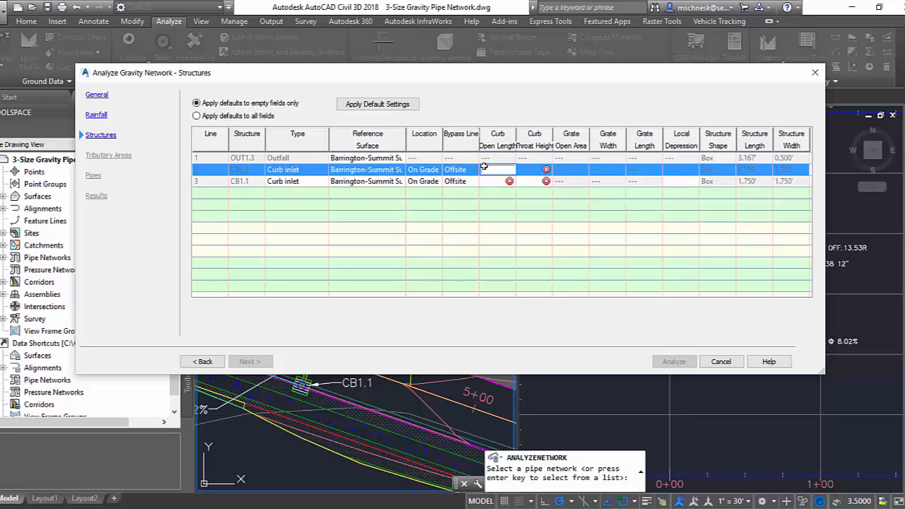
text(18)
click(487, 182)
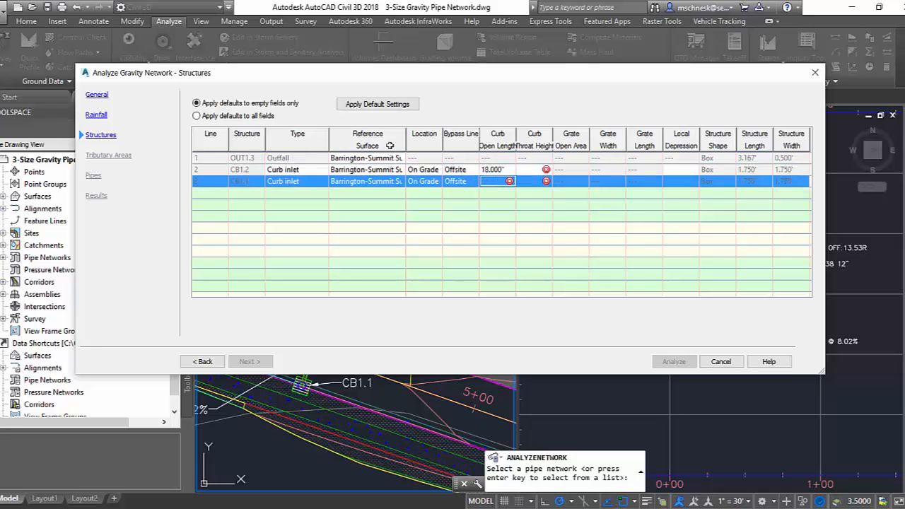
text(18)
click(536, 175)
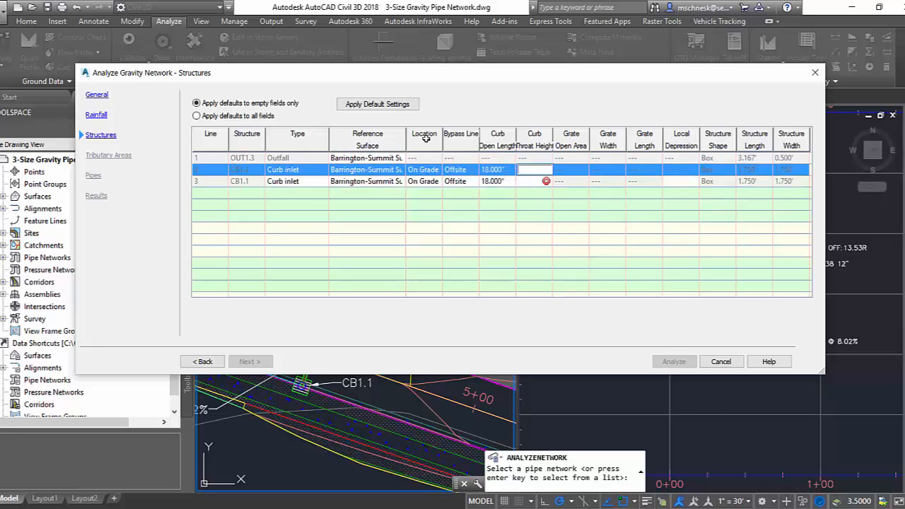
text(5)
key(Return)
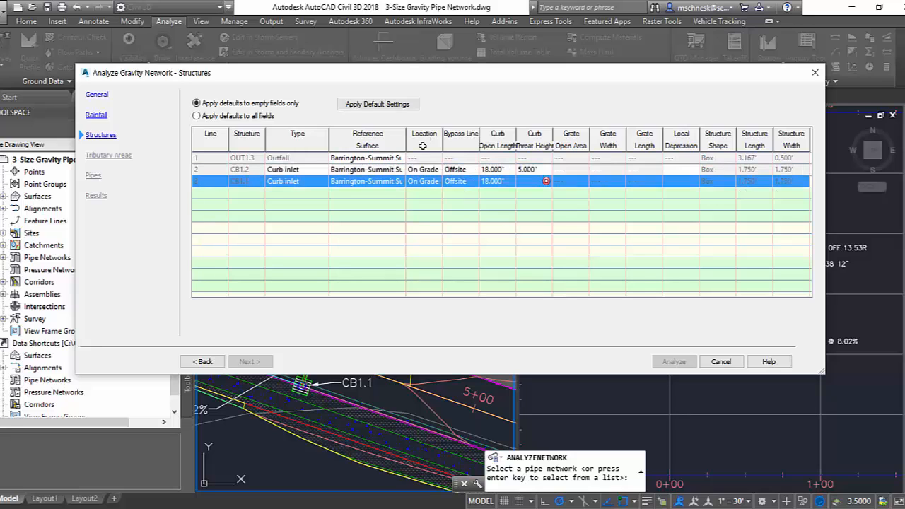
text(5)
key(Return)
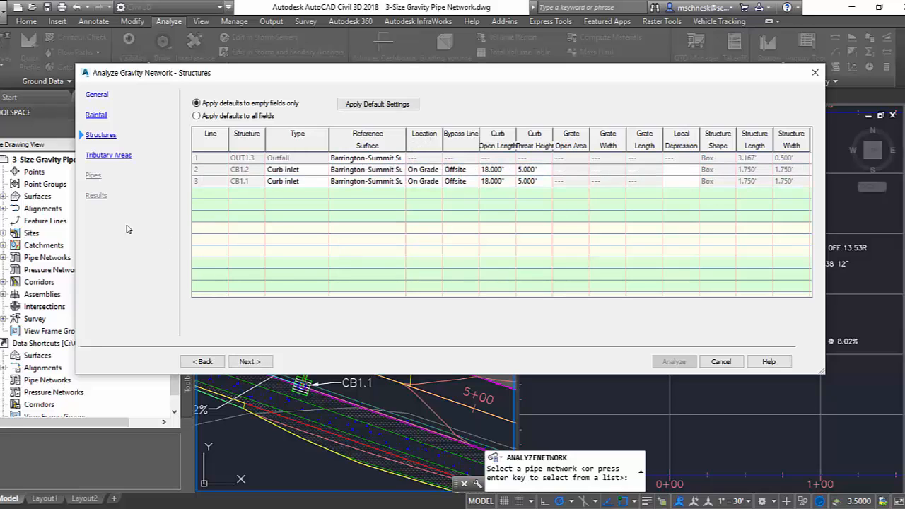
Continue through the tributary area and pipe settings with their existing values and run the gravity network analysis.
click(249, 361)
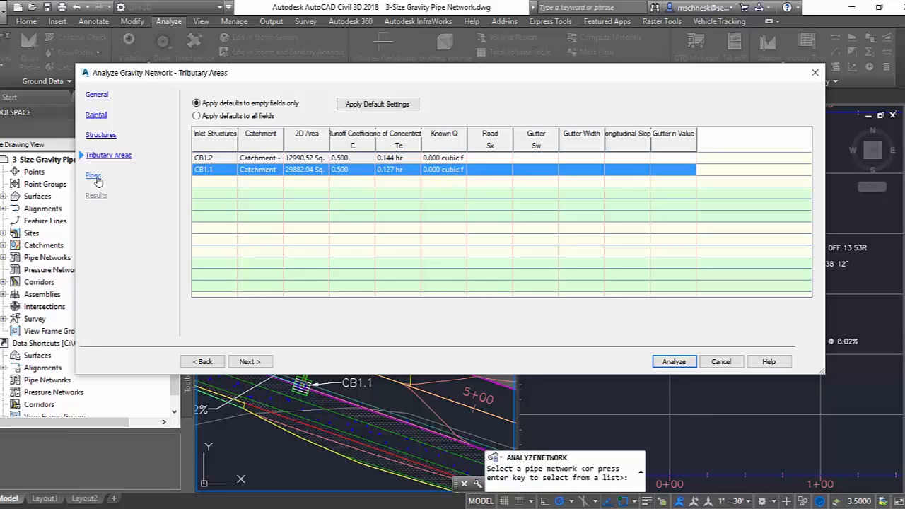
click(240, 362)
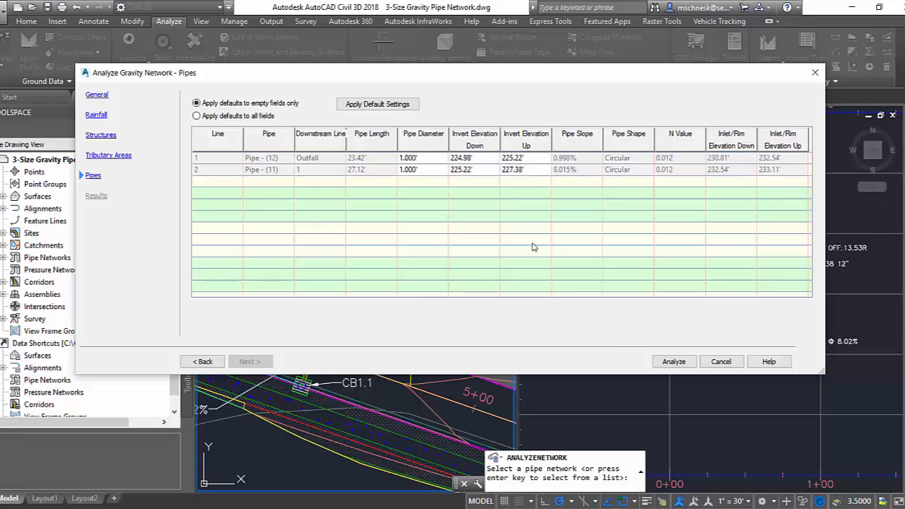
click(675, 361)
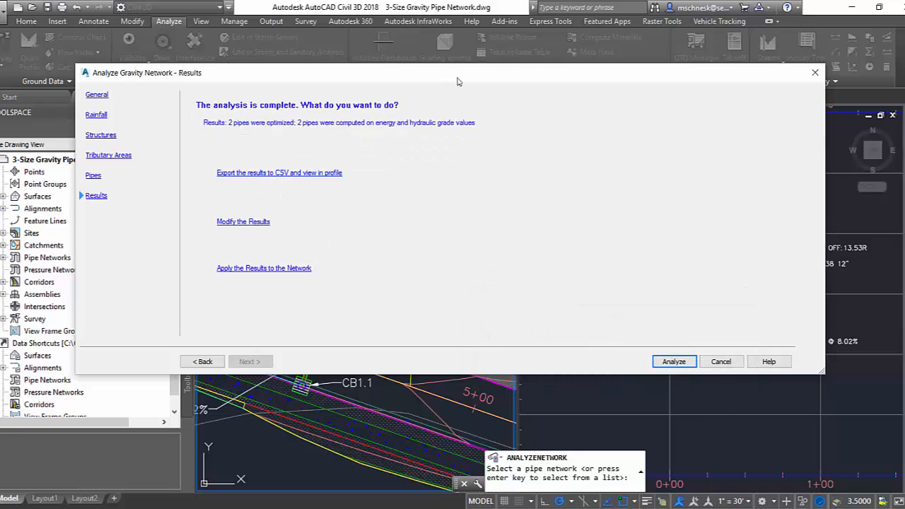
Export the analysis results to the desktop as 3-Size Gravity Pipe Network.csv, replacing the existing file.
drag(457, 81, 388, 63)
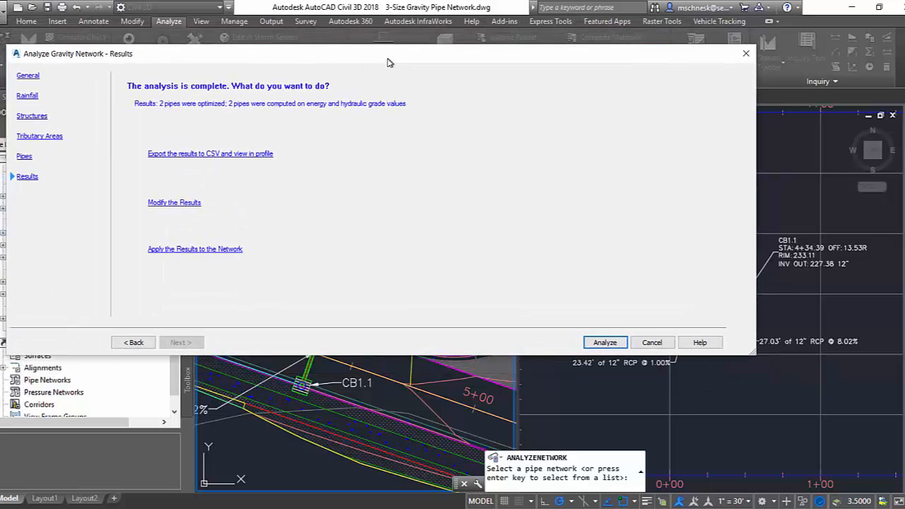
click(252, 154)
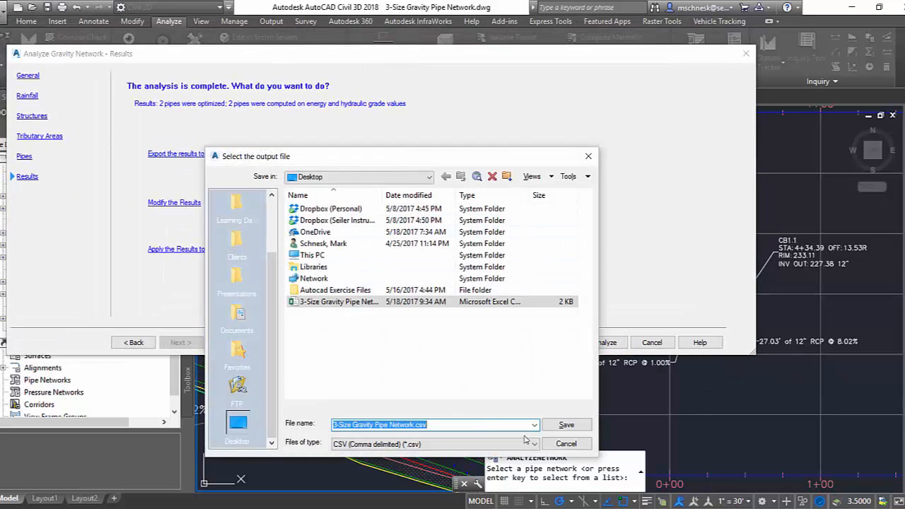
click(565, 424)
click(387, 341)
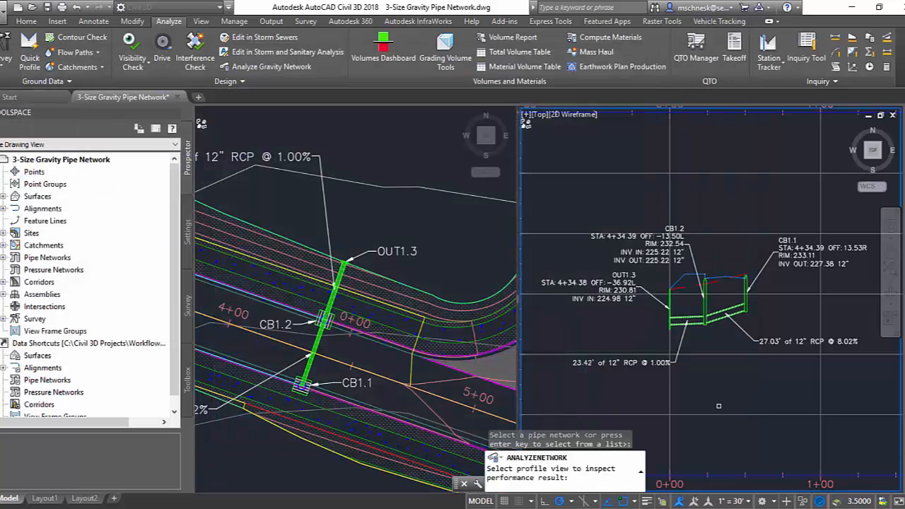
Inspect the proposed pipes and grade lines in the pipe network's profile view, and return to the analysis results.
click(717, 416)
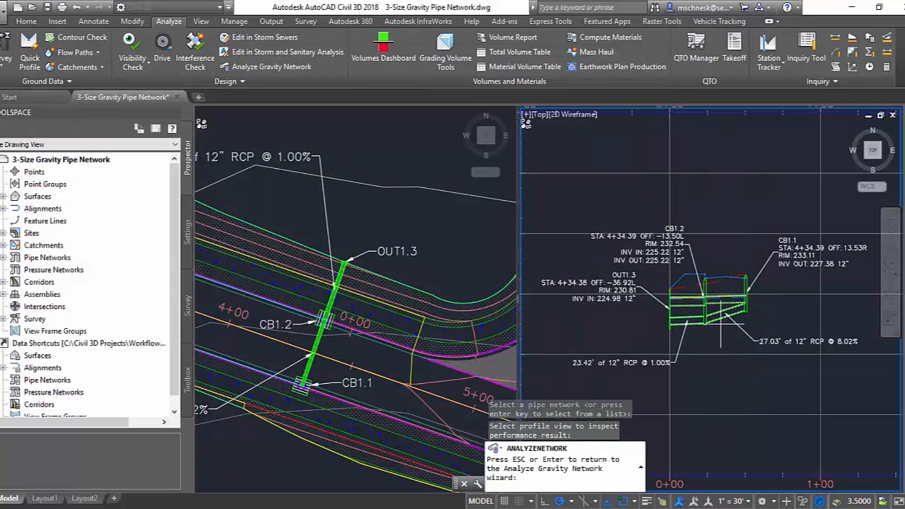
scroll(714, 318, up, 4)
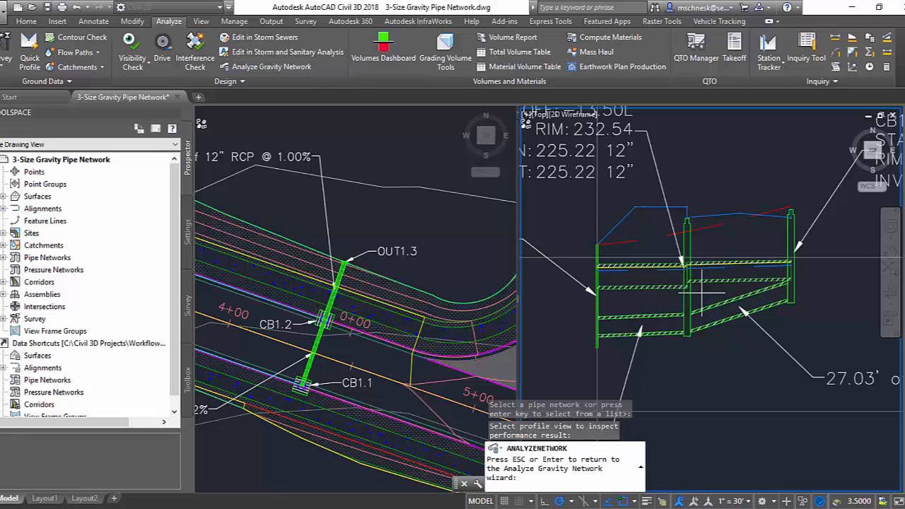
scroll(708, 291, down, 3)
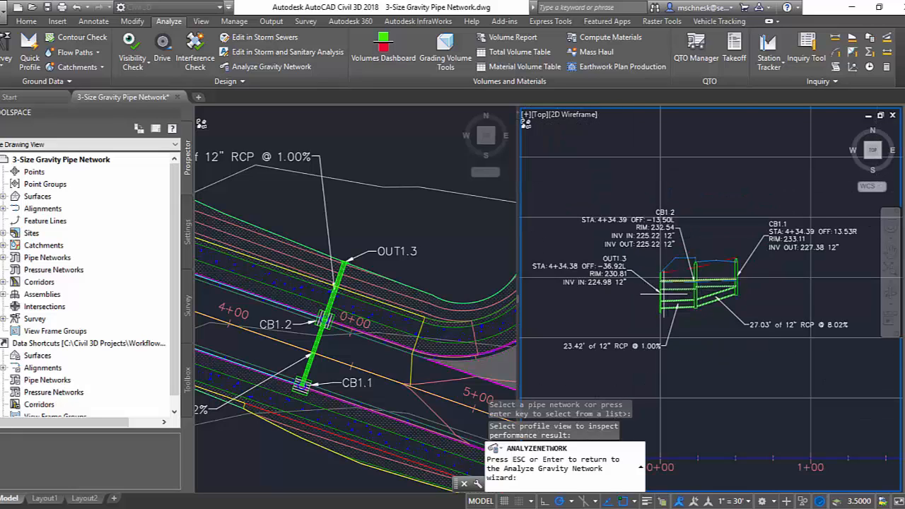
key(Return)
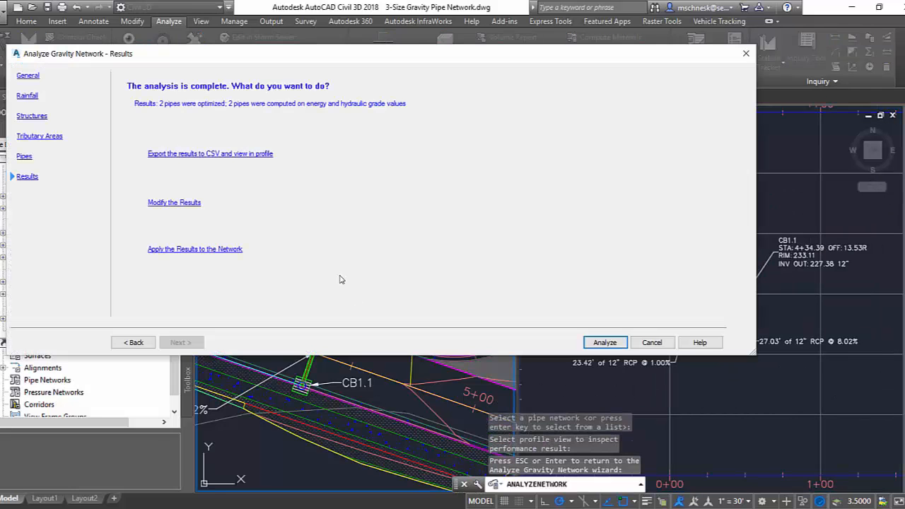
Review the editable diameters and invert elevations of both analyzed pipes and return to the results page.
click(192, 203)
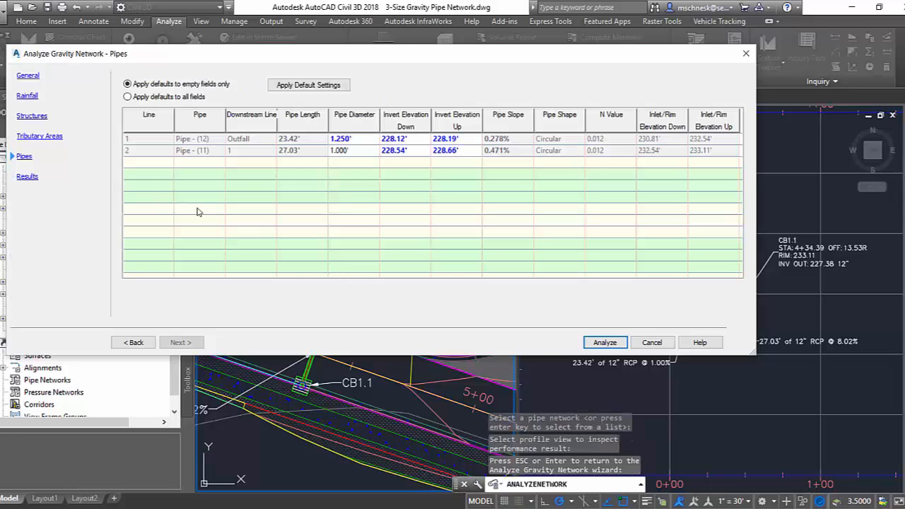
click(351, 138)
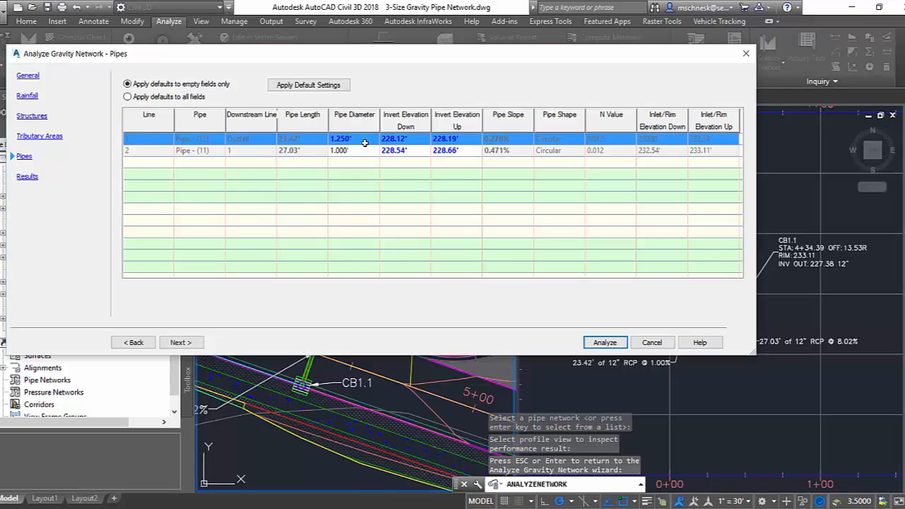
click(396, 139)
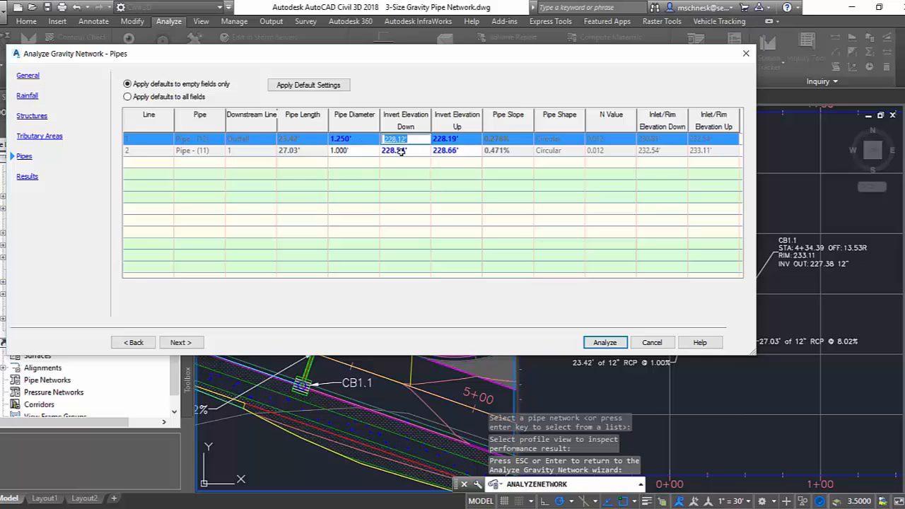
click(402, 150)
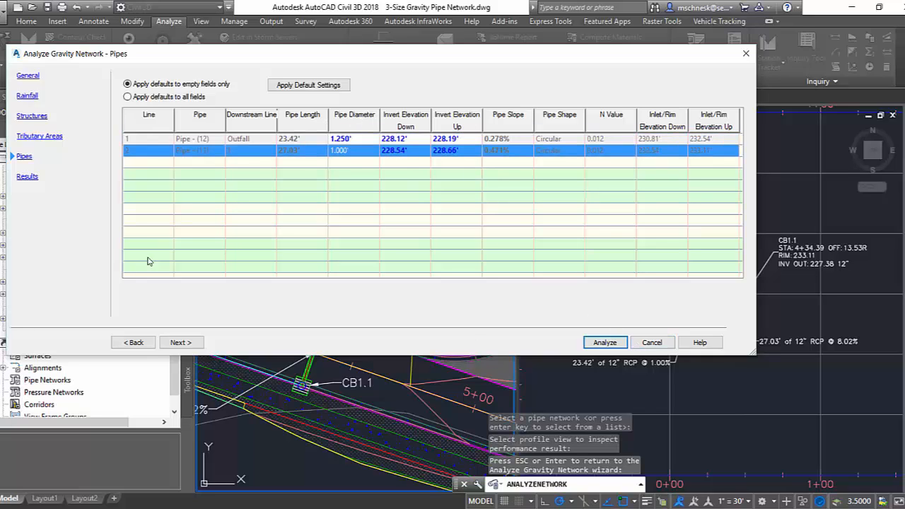
click(192, 344)
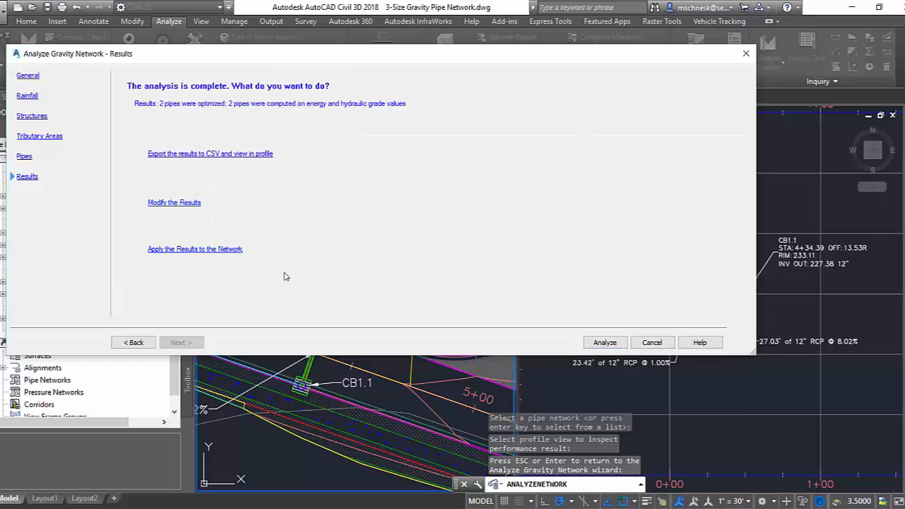
Apply the analysis results to the pipe network and examine the updated pipes in plan and profile.
click(195, 249)
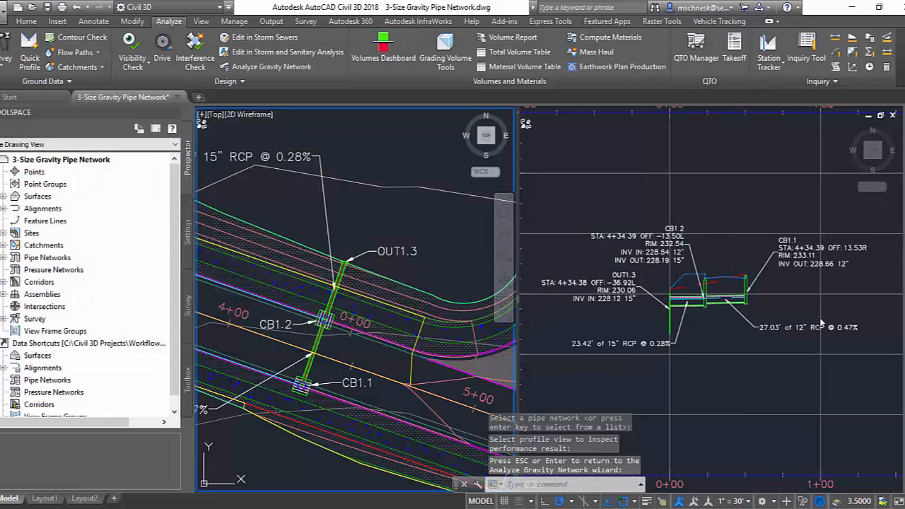
scroll(701, 322, up, 2)
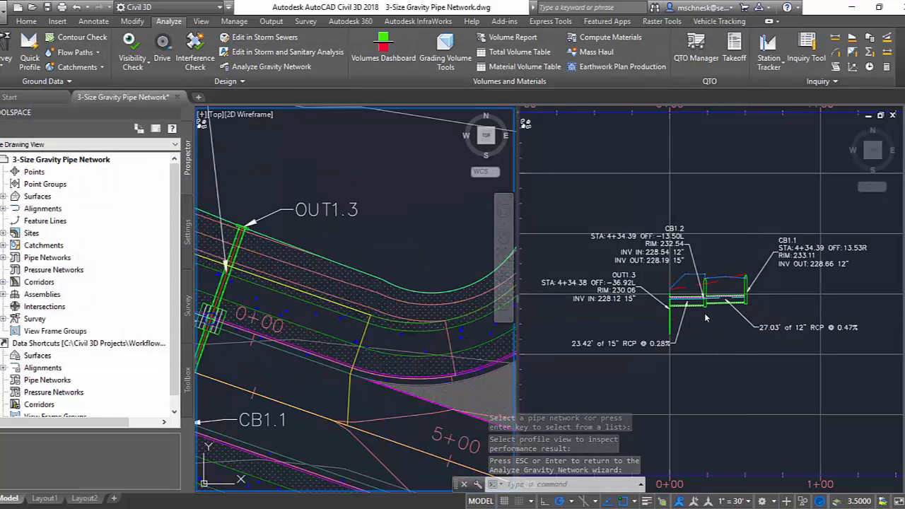
click(705, 312)
scroll(706, 312, up, 4)
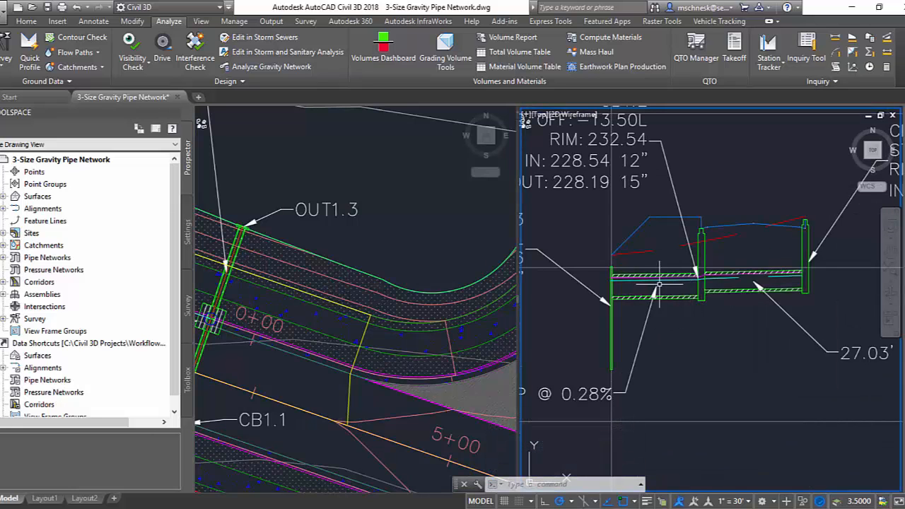
scroll(695, 286, up, 2)
scroll(684, 281, down, 3)
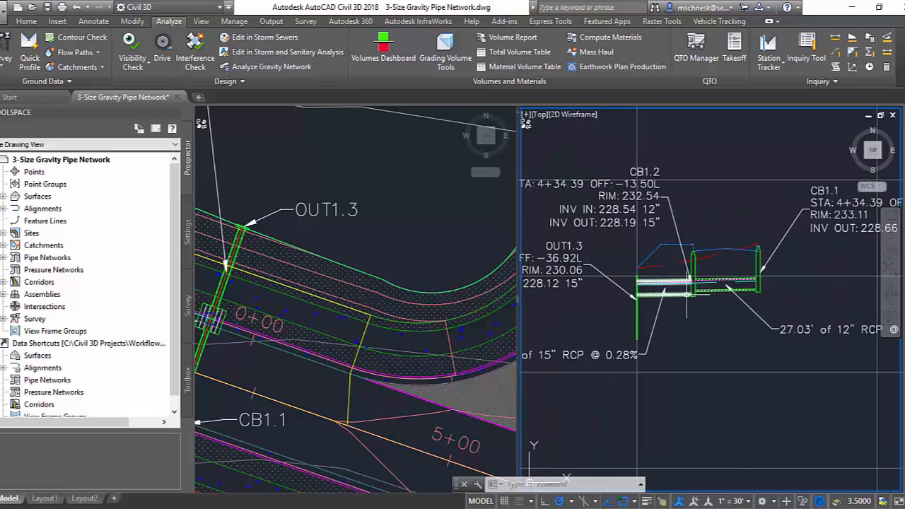
scroll(689, 311, down, 2)
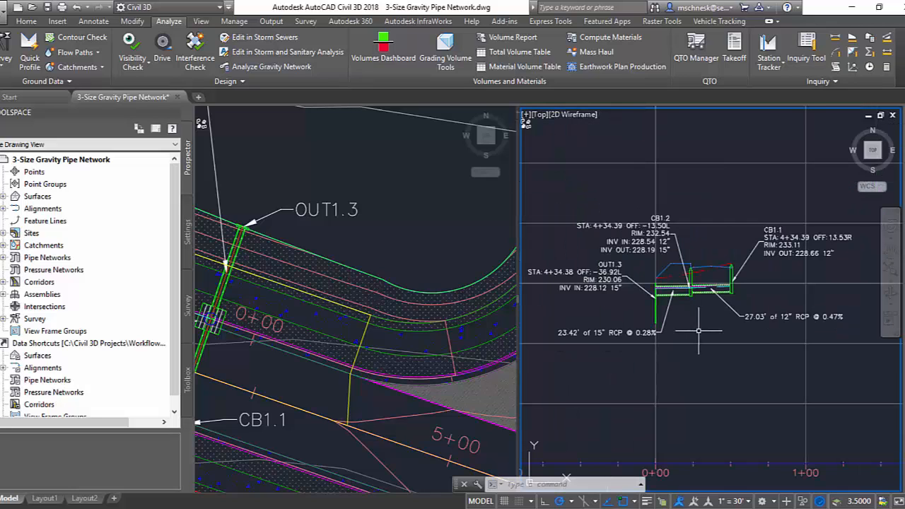
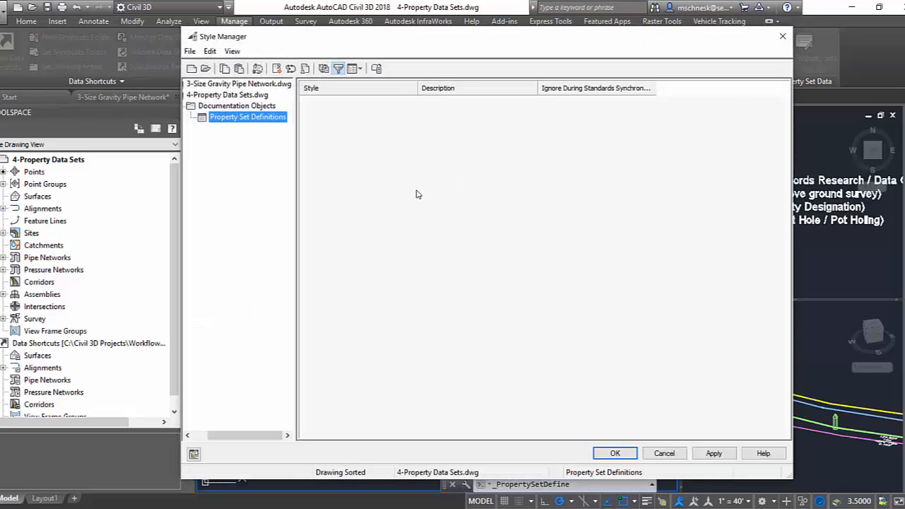
Create a new property set definition named Utility Information.
right_click(242, 120)
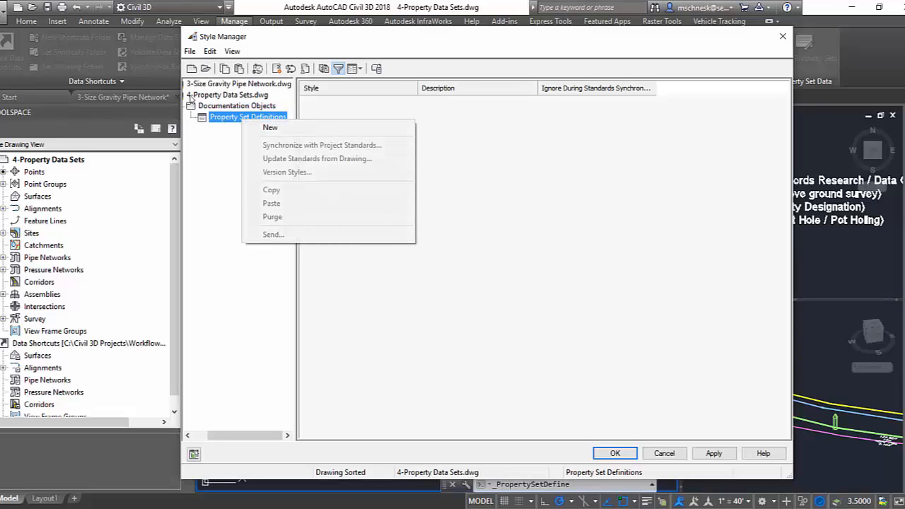
click(269, 128)
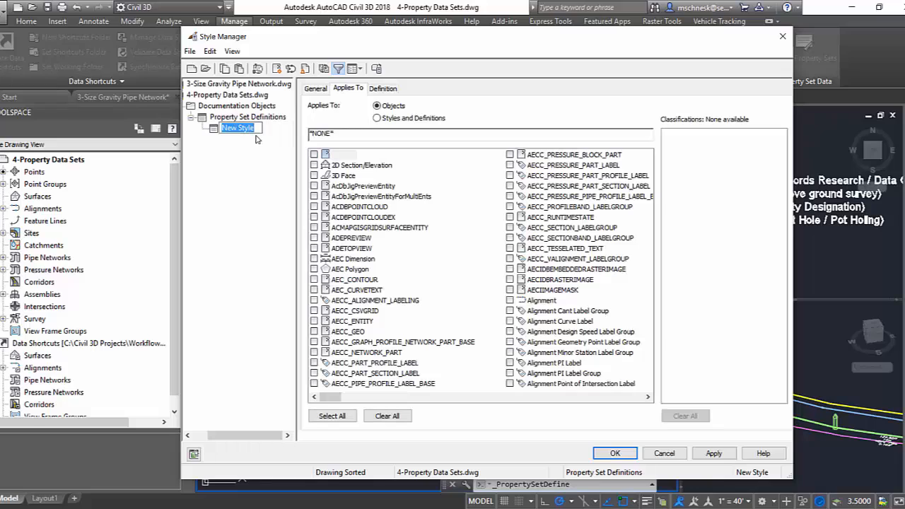
text(Utility Information)
key(Return)
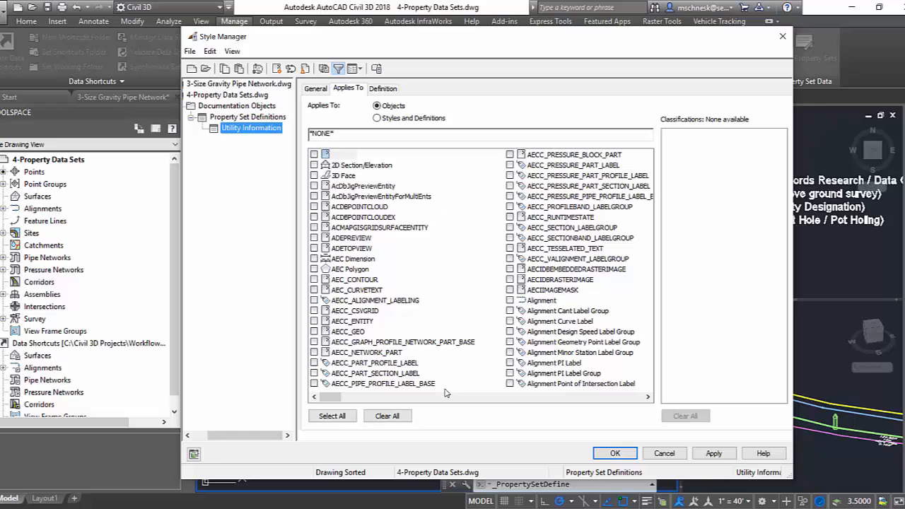
Make the Utility Information property set apply to Pipe, Pipe or Structure Profile, and Structure objects.
drag(338, 397, 439, 424)
scroll(408, 357, down, 4)
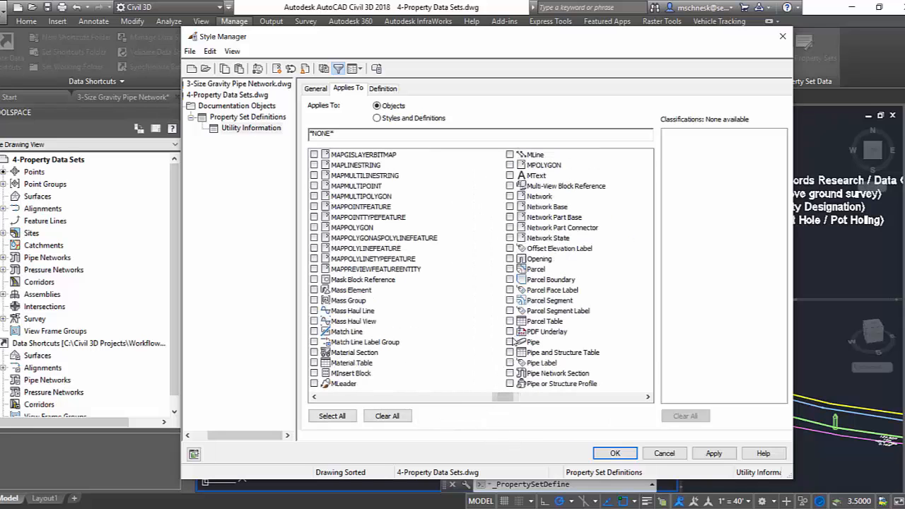
click(510, 342)
click(510, 384)
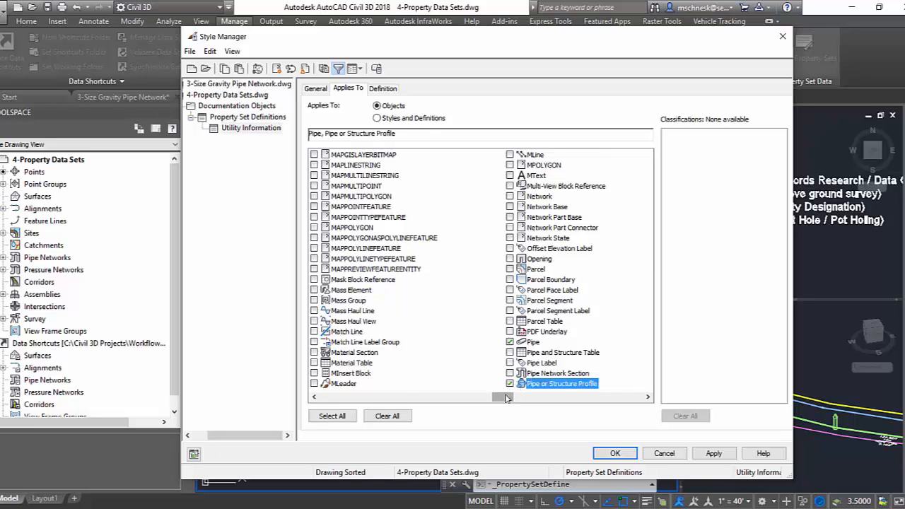
drag(505, 397, 576, 413)
click(510, 374)
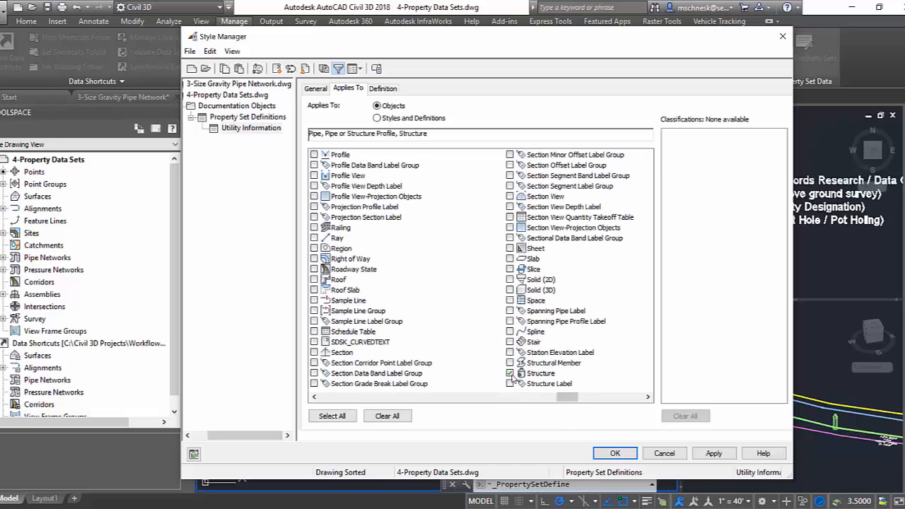
Add manual property definitions named Owner and SUE to the Utility Information set, and save the definitions.
click(382, 89)
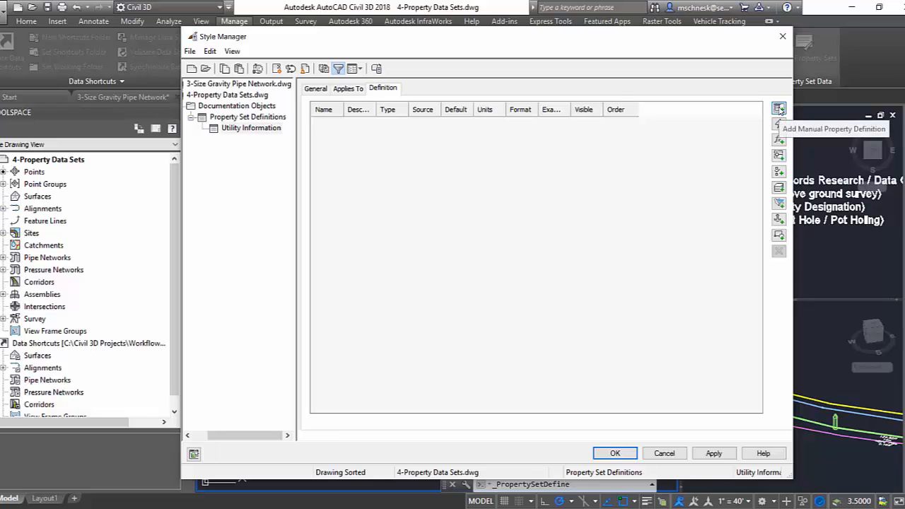
click(778, 109)
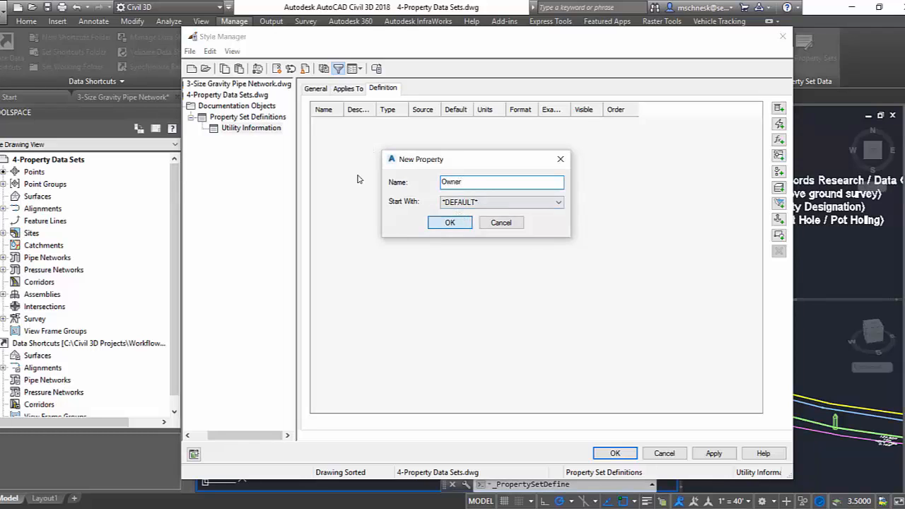
click(452, 222)
click(778, 108)
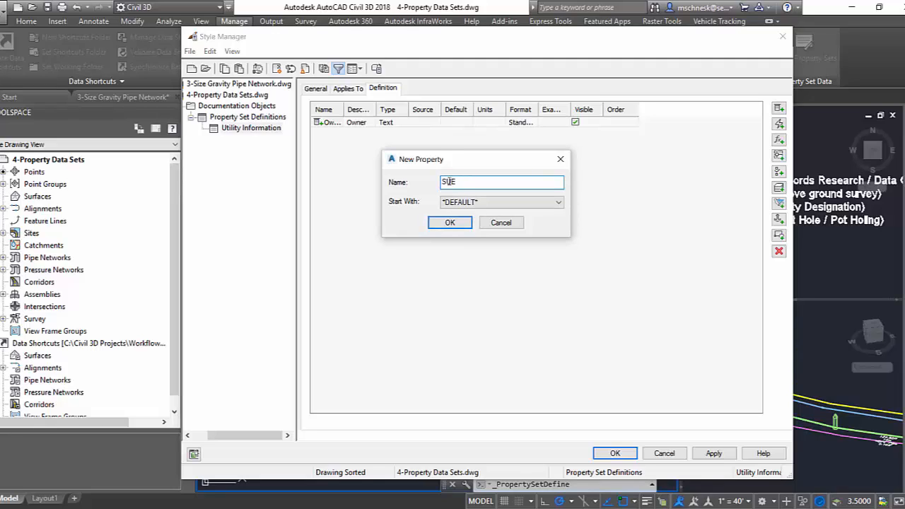
click(450, 222)
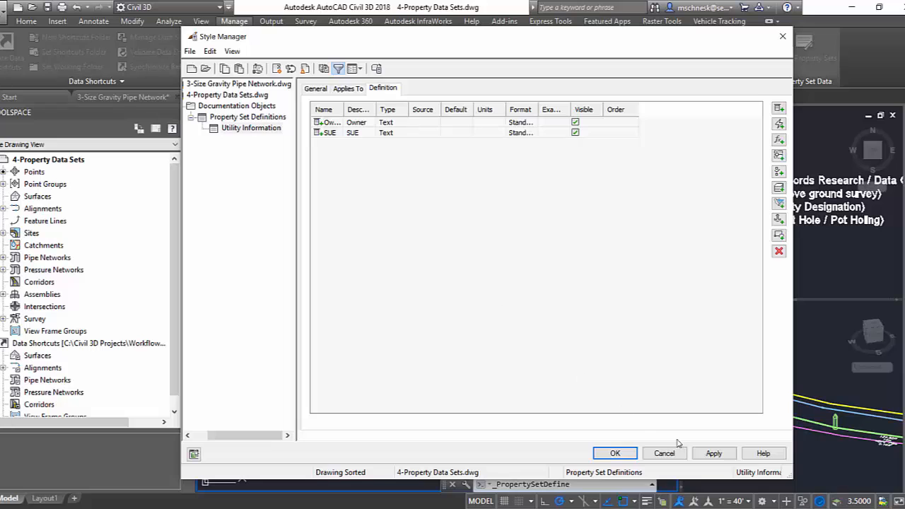
click(714, 453)
click(615, 454)
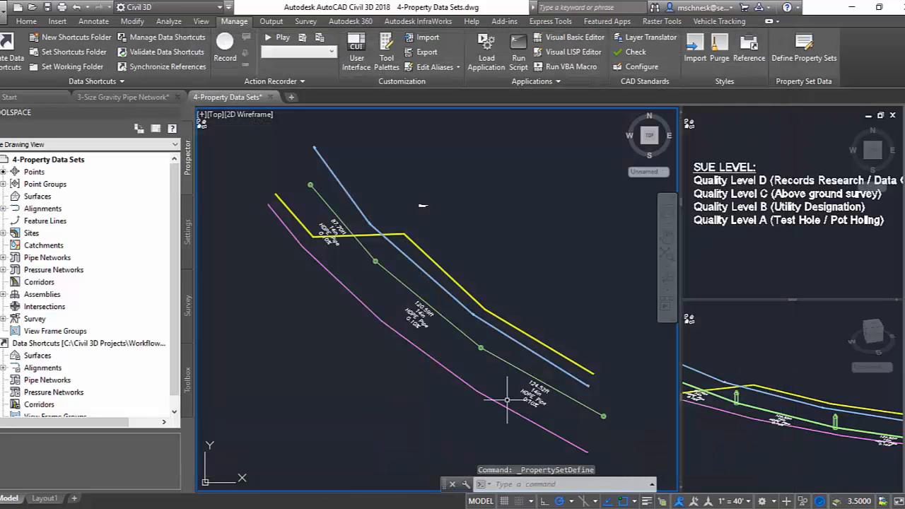
Attach the Utility Information property set to all three sanitary pipes through their extended data properties.
click(327, 206)
click(404, 280)
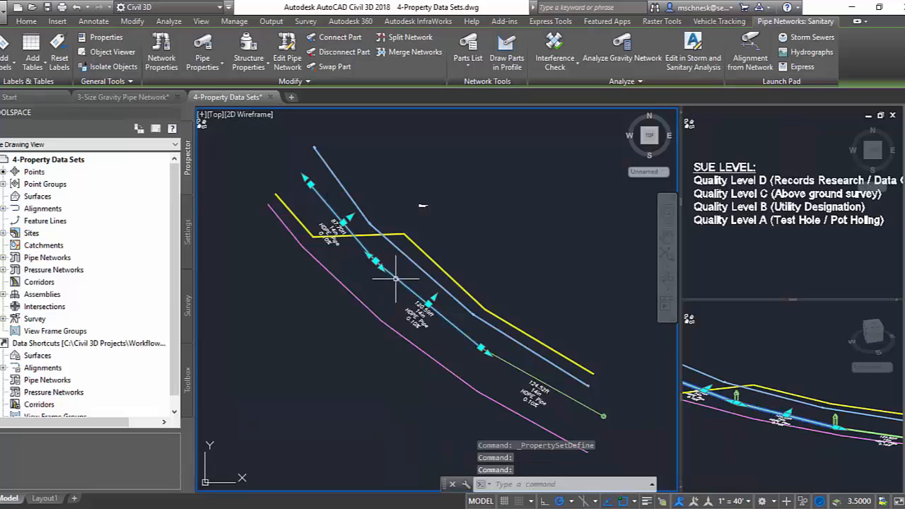
click(516, 365)
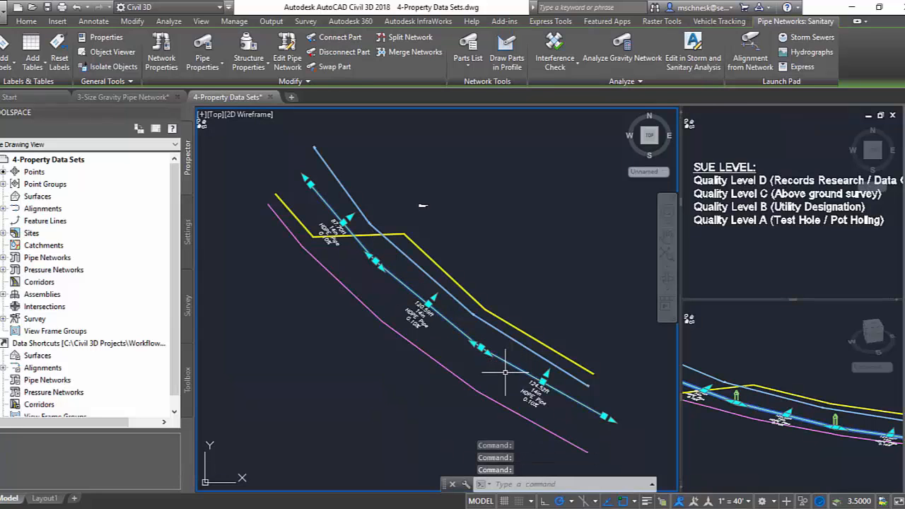
right_click(414, 311)
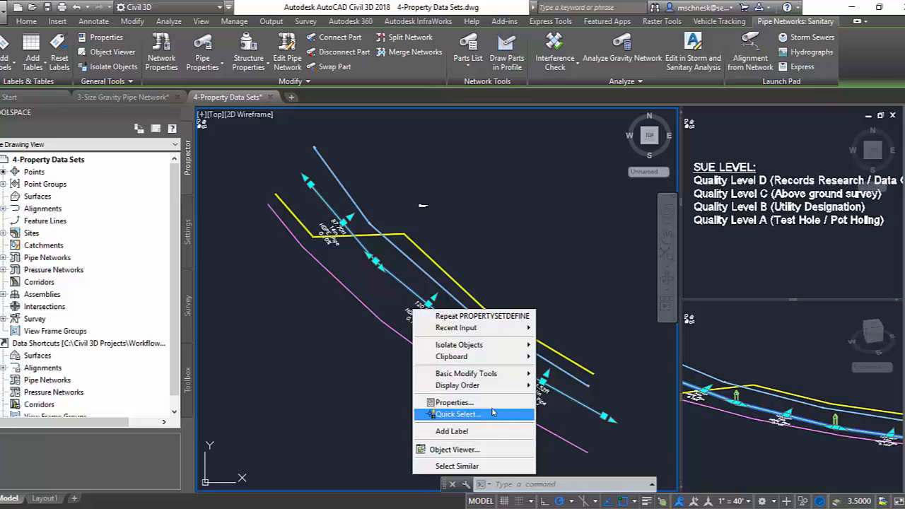
click(459, 402)
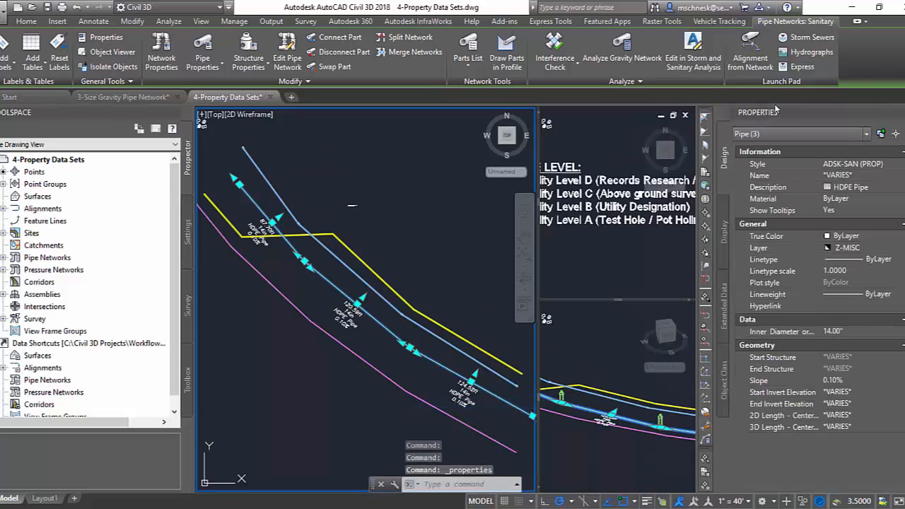
click(723, 311)
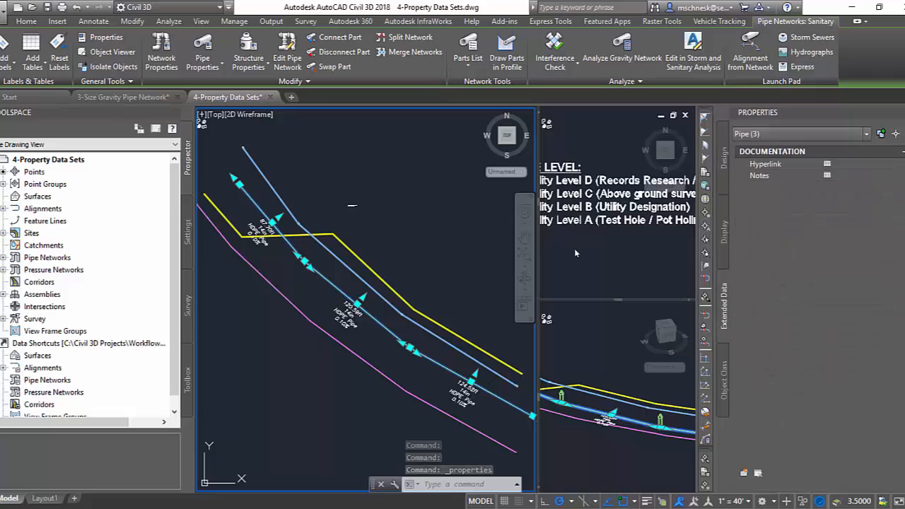
click(743, 474)
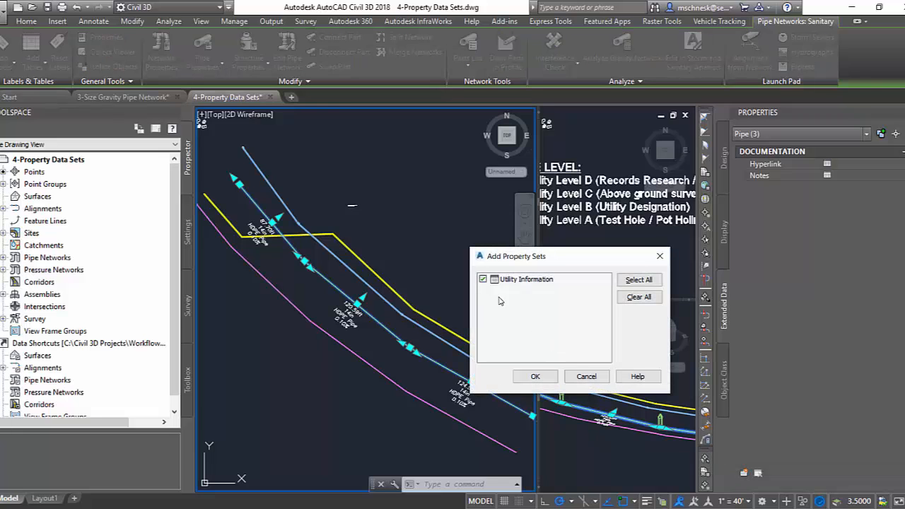
drag(511, 258, 421, 223)
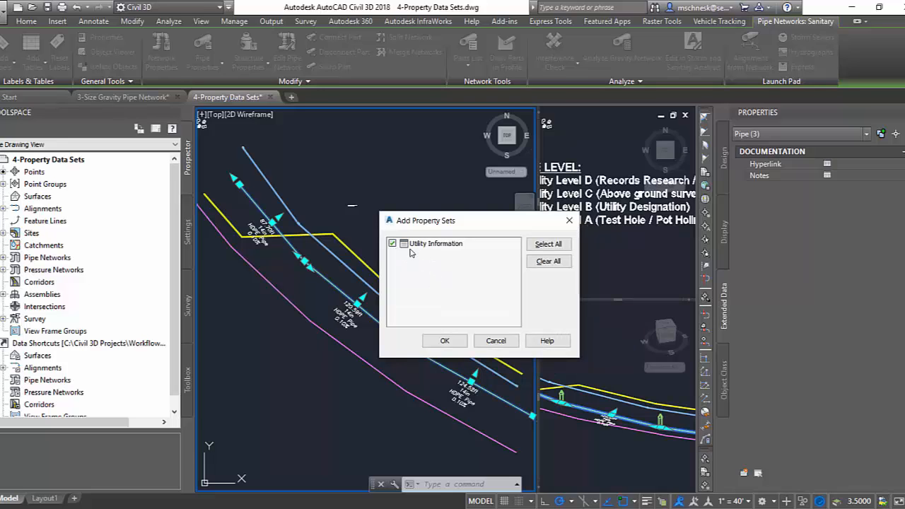
click(453, 341)
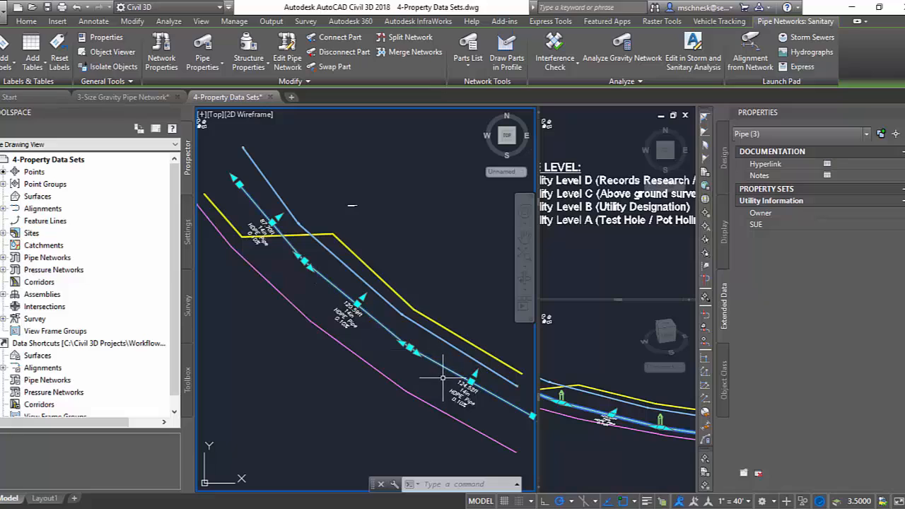
Set the three pipes' Owner to WWTP and SUE to C, and clear the selection.
click(835, 212)
text(WWT)
click(478, 227)
key(Escape)
key(Escape)
key(Escape)
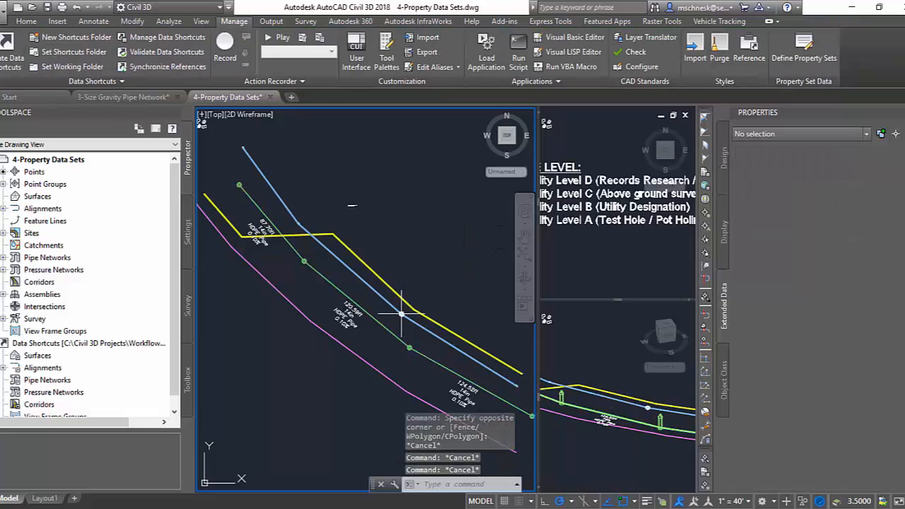
Check the Utility Information property values of the middle sanitary pipe, and deselect it.
click(389, 330)
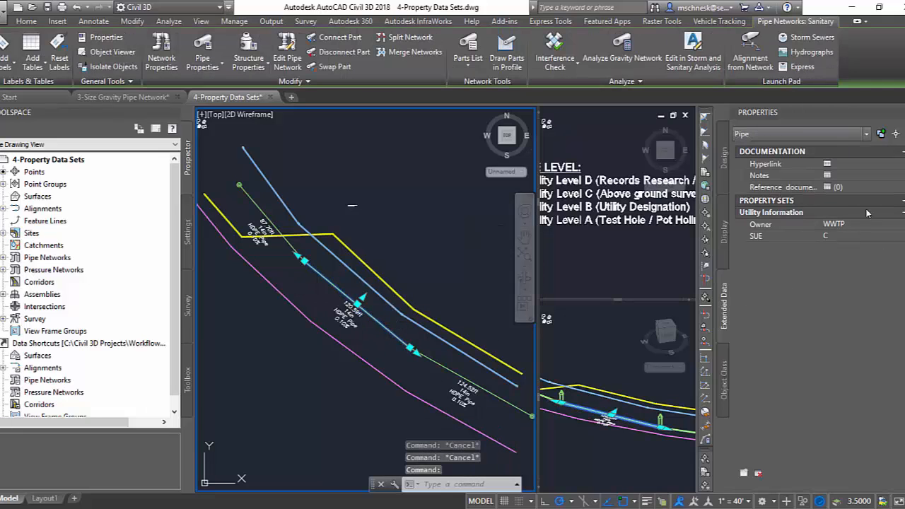
click(364, 338)
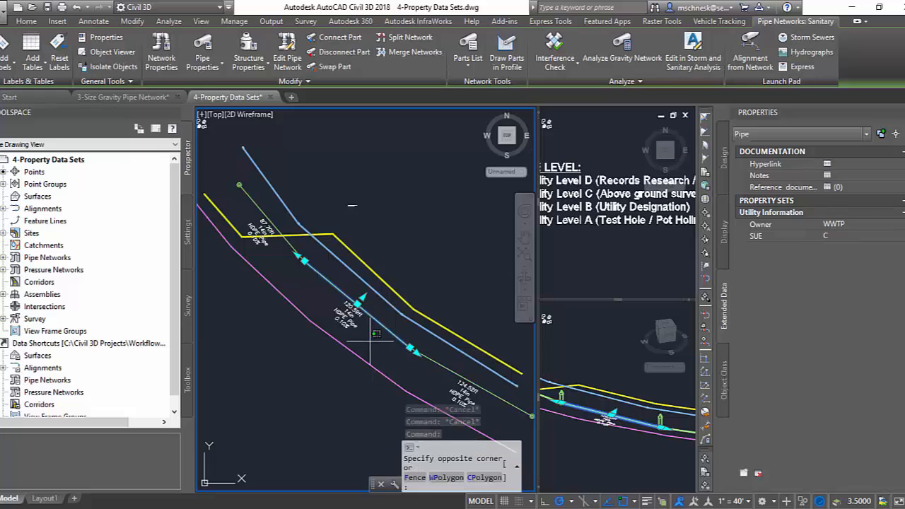
key(Escape)
key(Escape)
Open the ADSK-PIPE LABEL style of the middle pipe's label for editing.
scroll(364, 339, up, 2)
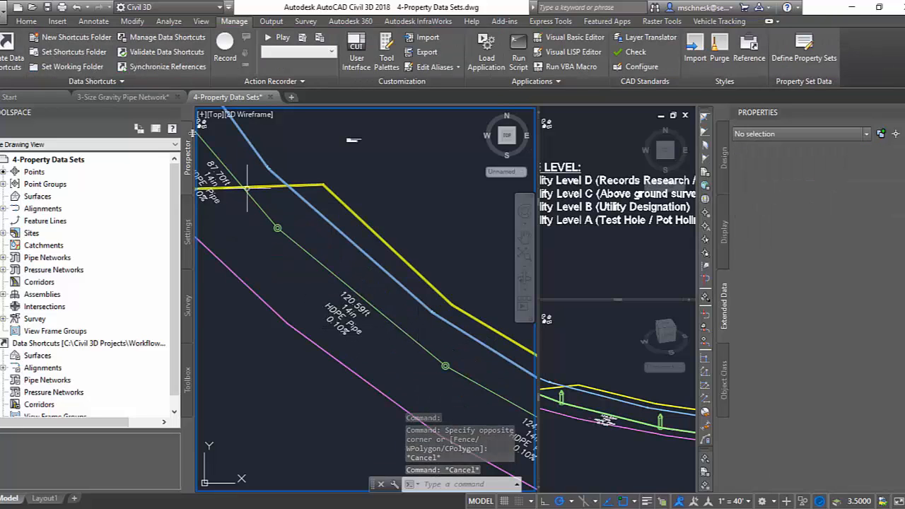
click(357, 327)
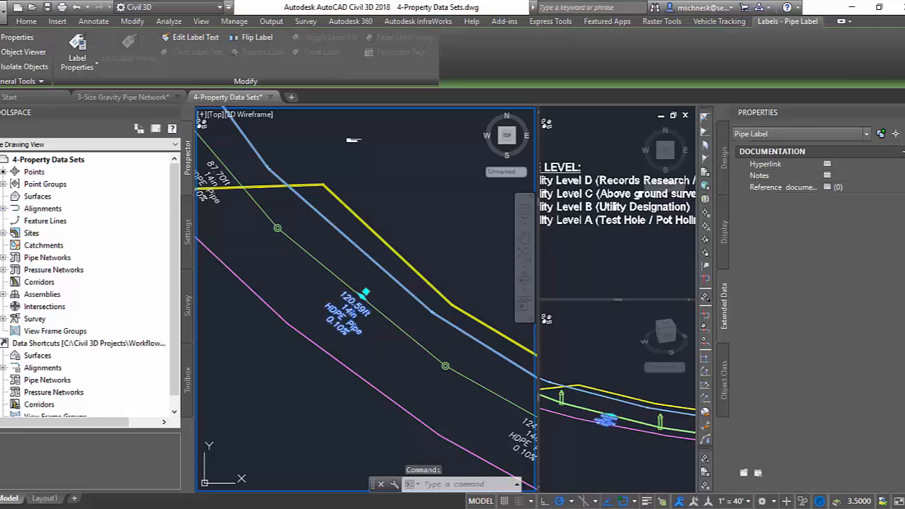
right_click(354, 139)
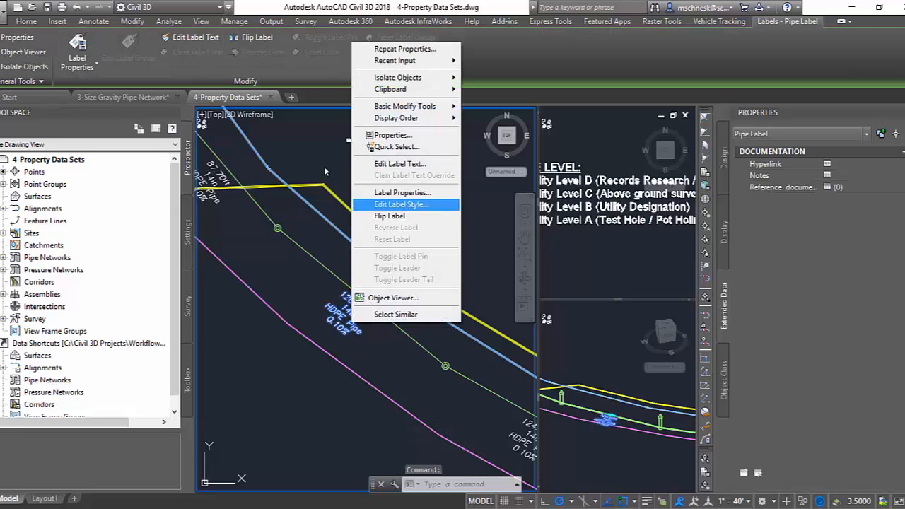
click(407, 203)
click(457, 145)
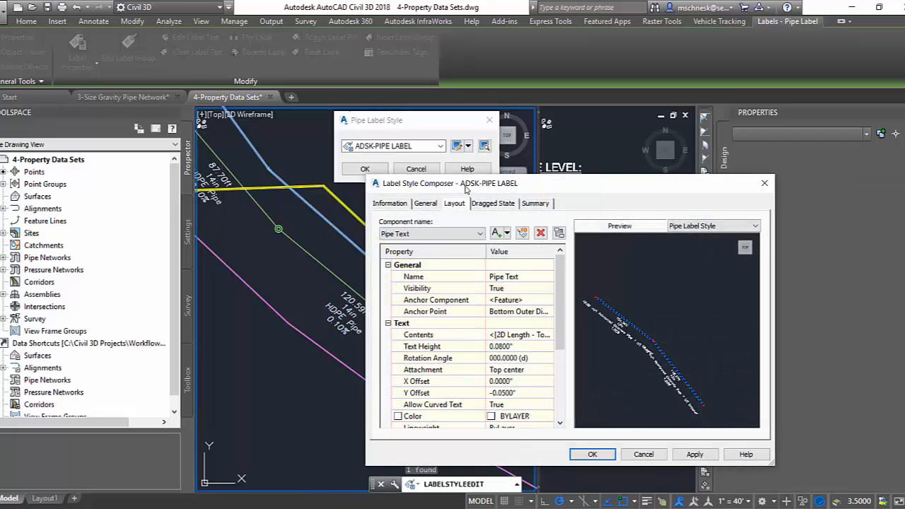
drag(394, 173, 359, 163)
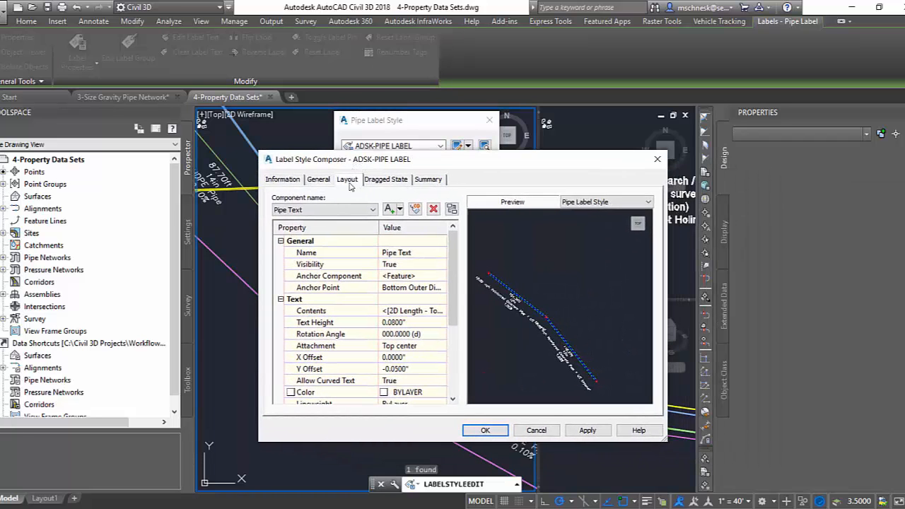
Append an "Owner:" line with the Utility Information Owner property to the Pipe Text contents of the label style.
click(424, 313)
click(443, 311)
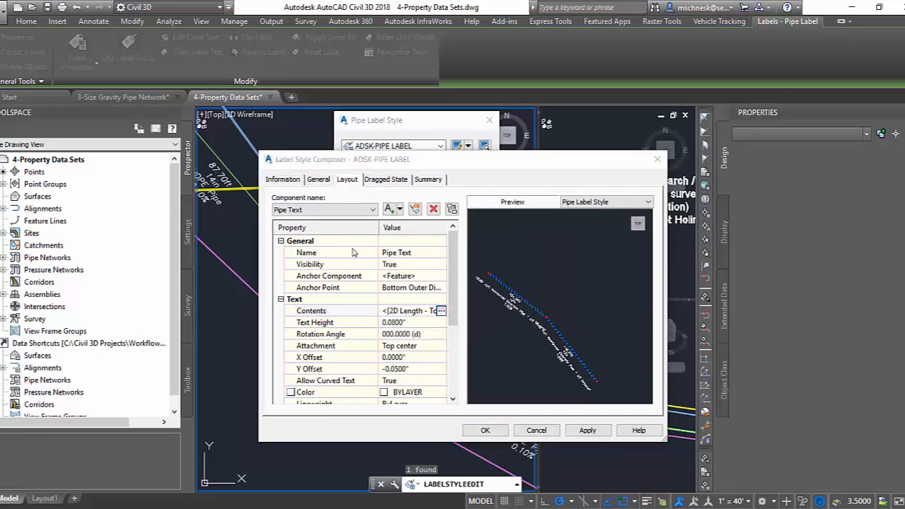
drag(522, 226, 383, 118)
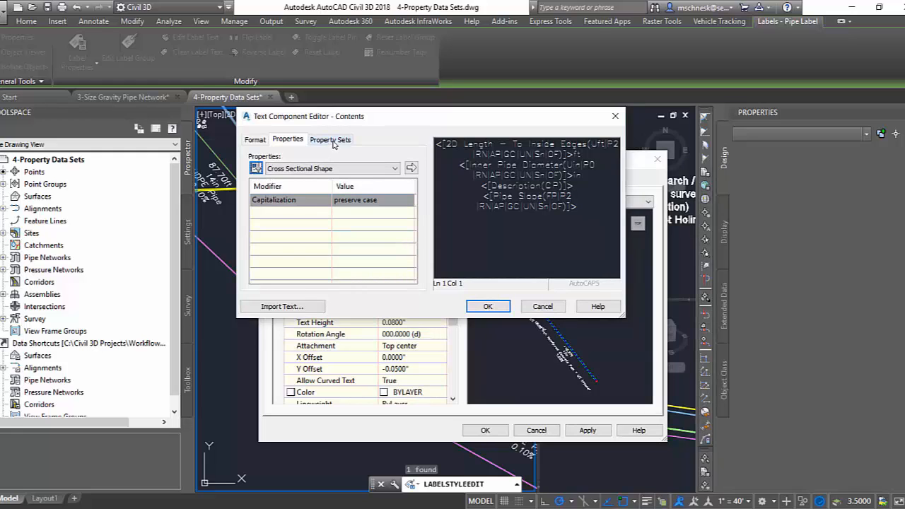
click(334, 141)
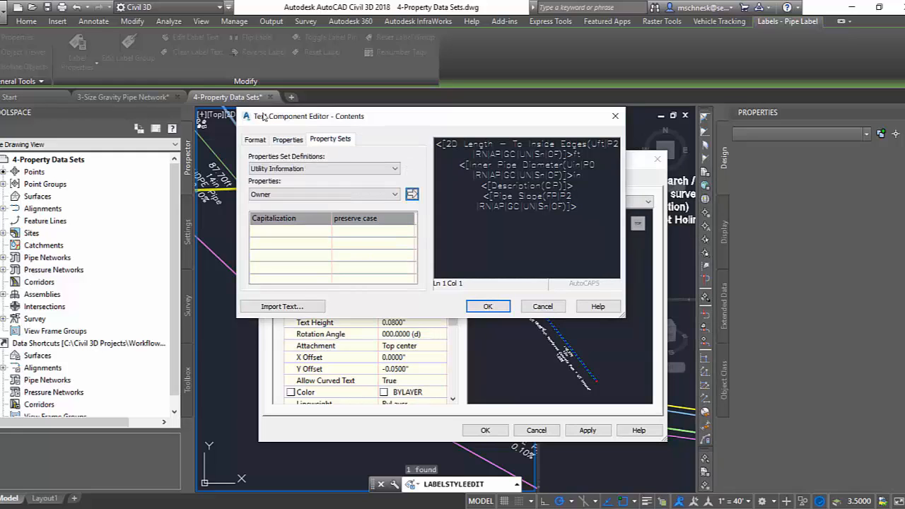
click(584, 206)
text(Owner:)
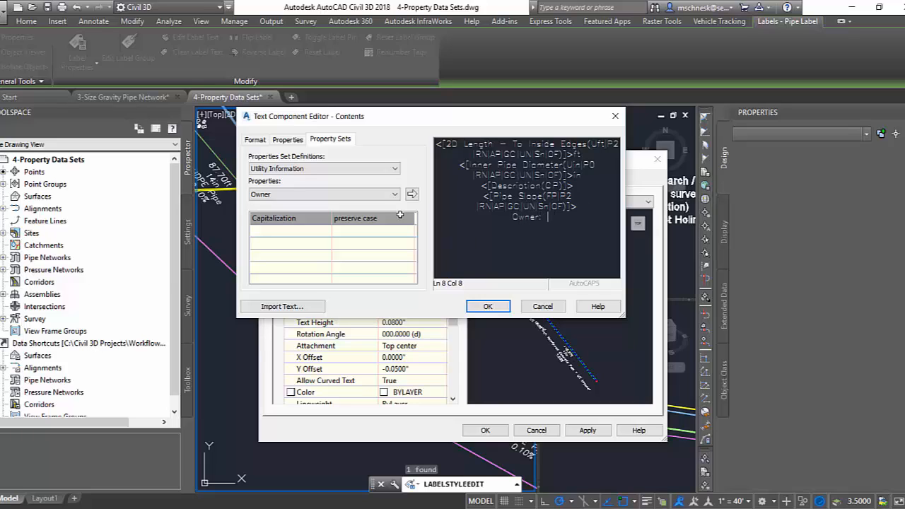
click(394, 193)
click(309, 159)
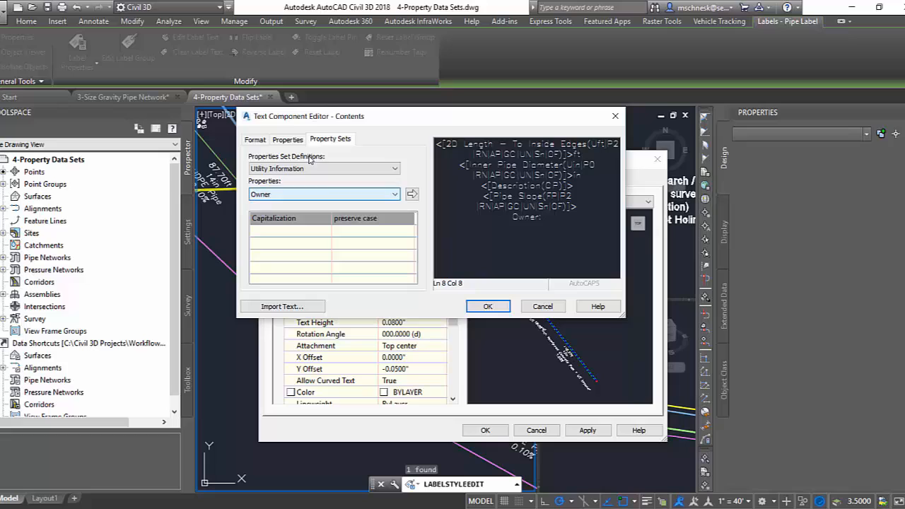
click(411, 193)
click(573, 236)
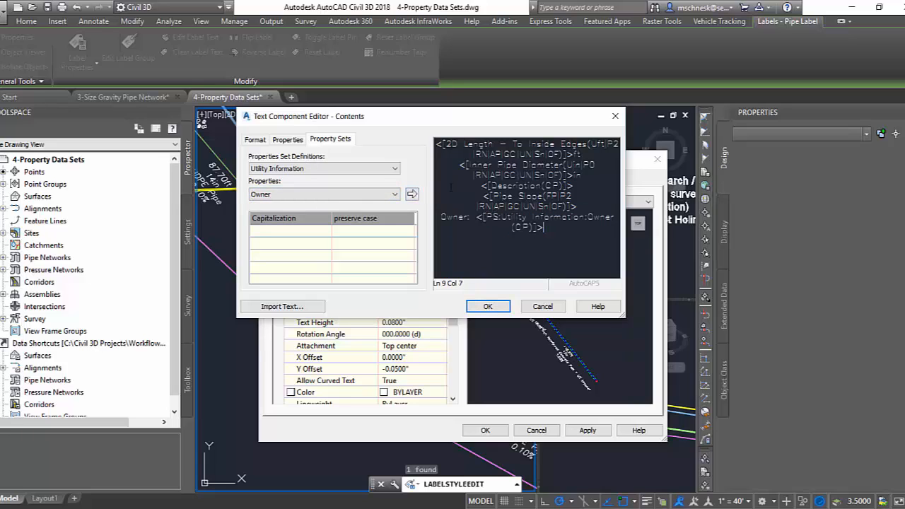
Append a "SUE Level:" line with the Utility Information SUE property to the label text, and accept the contents.
key(Return)
text(SUE Level:)
click(394, 194)
click(318, 210)
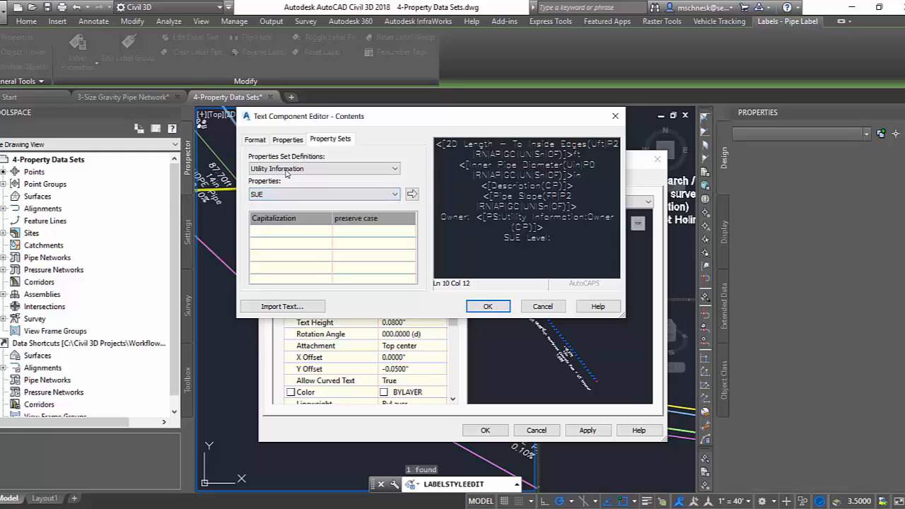
click(411, 194)
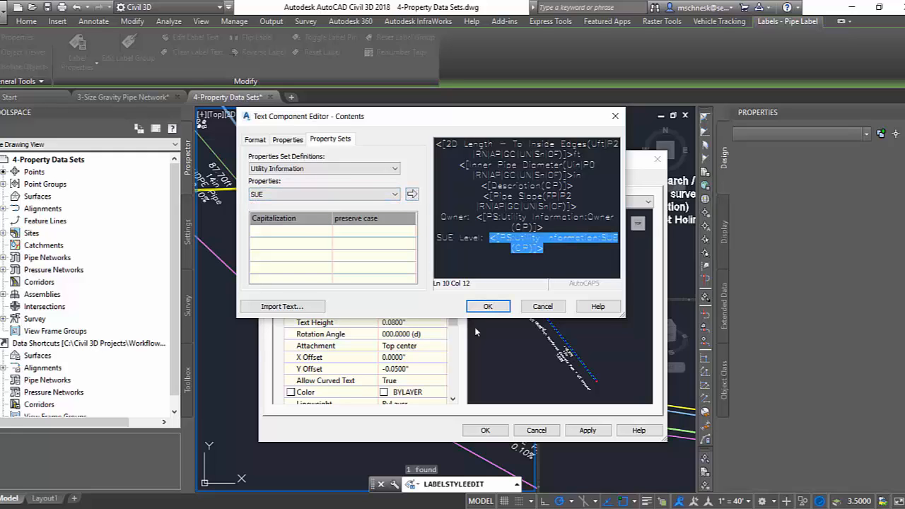
click(487, 307)
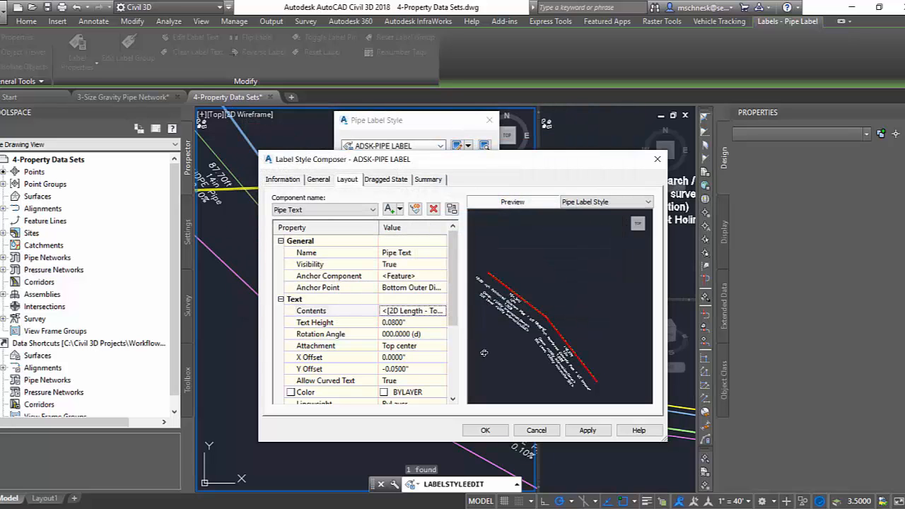
Accept the ADSK-PIPE LABEL style edits and check the updated labels on the sanitary pipes.
click(486, 431)
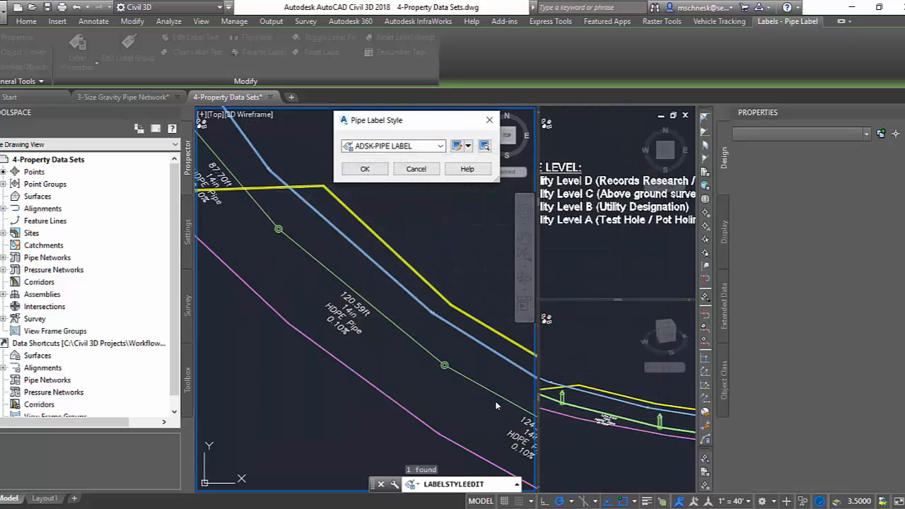
click(365, 169)
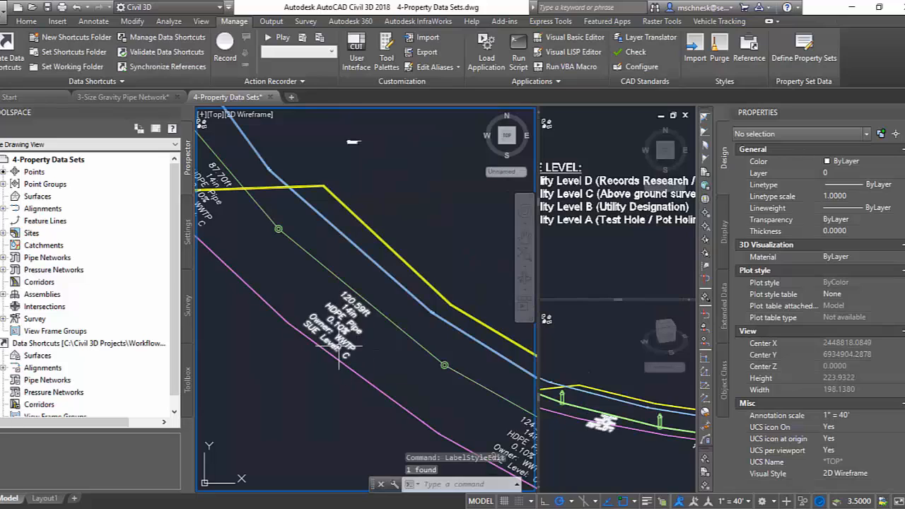
scroll(330, 361, up, 2)
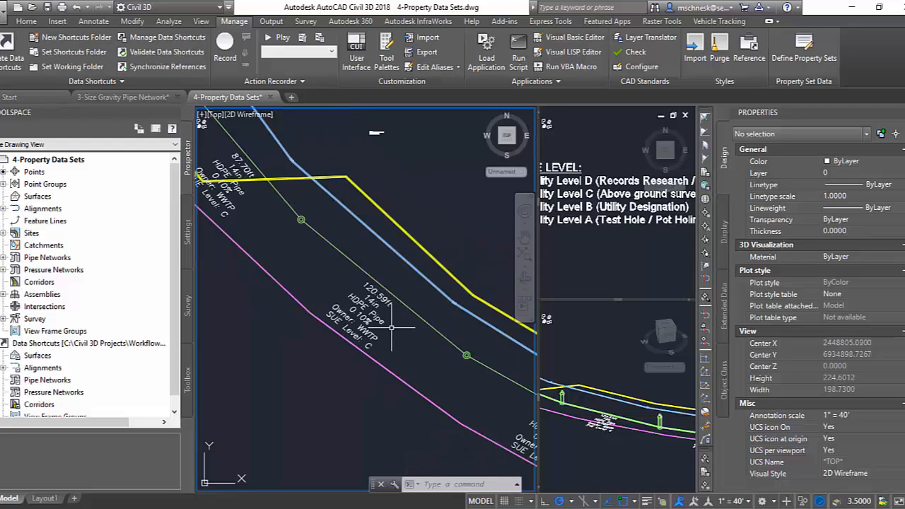
scroll(392, 327, down, 2)
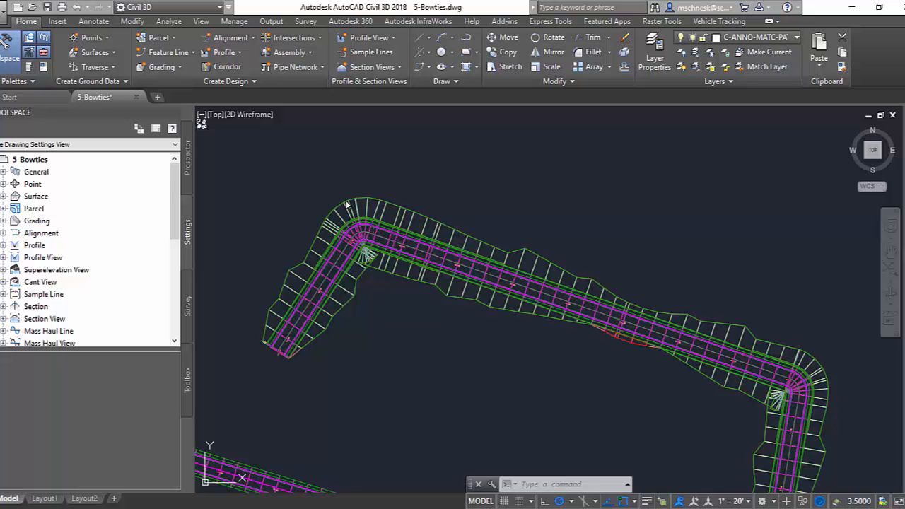
Clear the corridor bowtie at the curve near station 9+00, using both adjoining centerline tangents and the inside daylight intersection, and rebuild the corridor.
scroll(367, 259, up, 5)
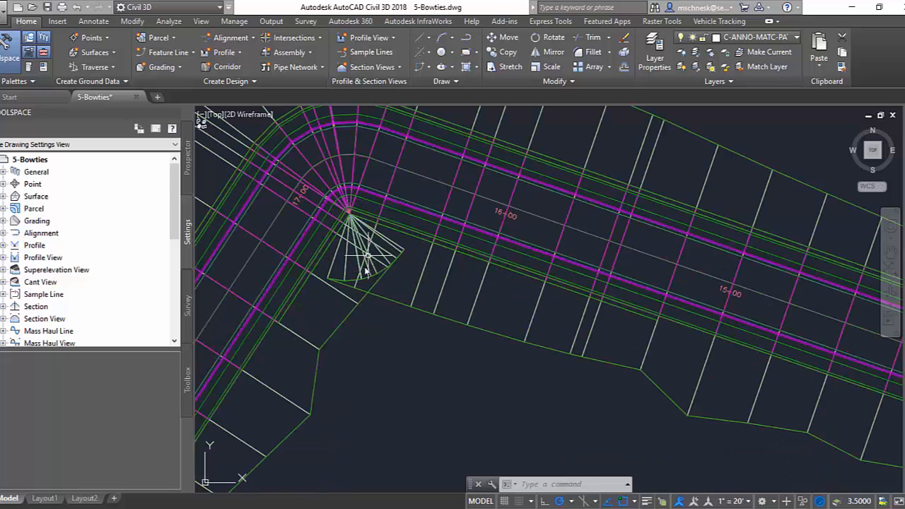
scroll(357, 267, down, 5)
scroll(601, 336, up, 5)
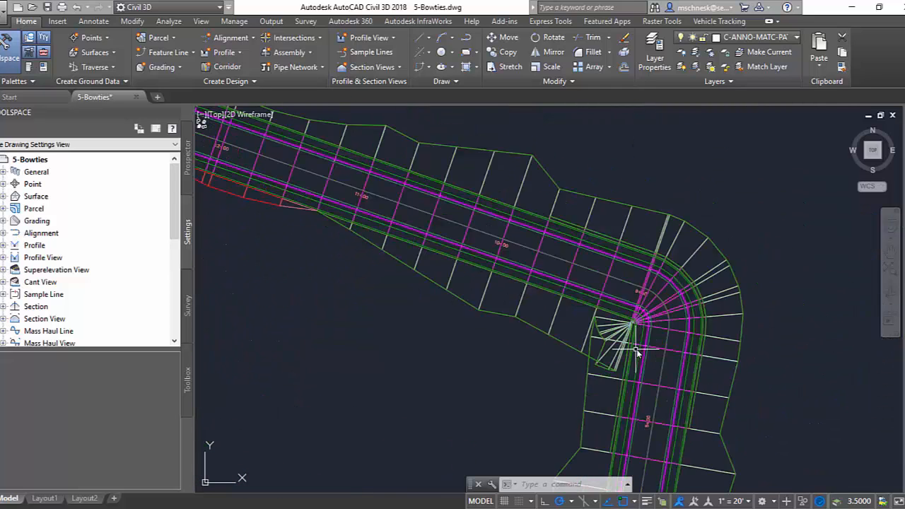
scroll(584, 331, down, 2)
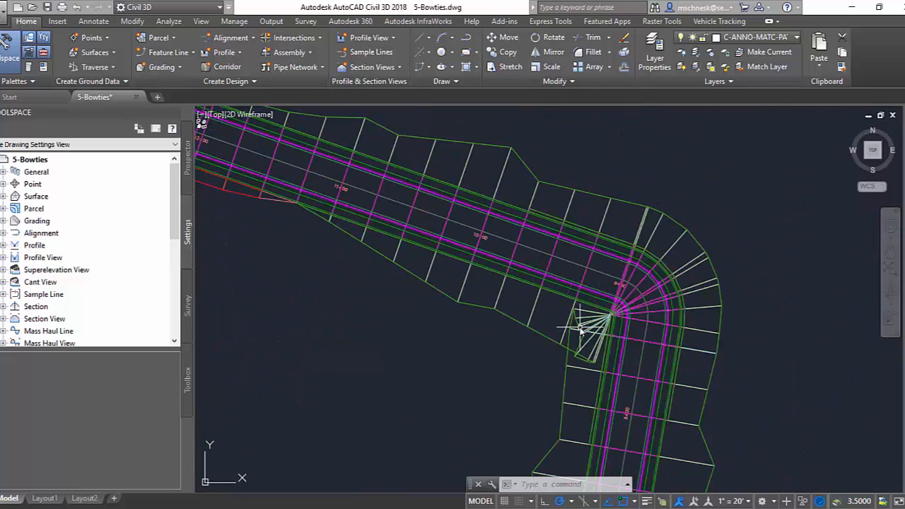
click(535, 304)
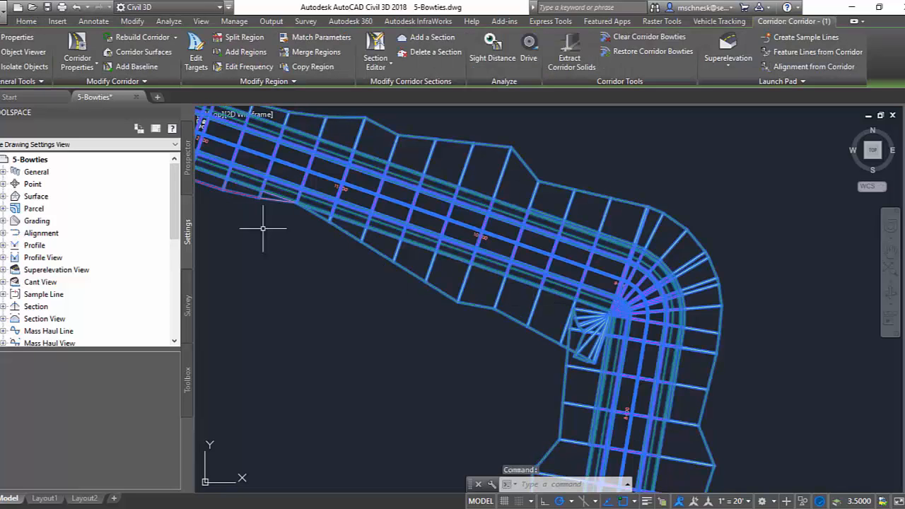
click(637, 45)
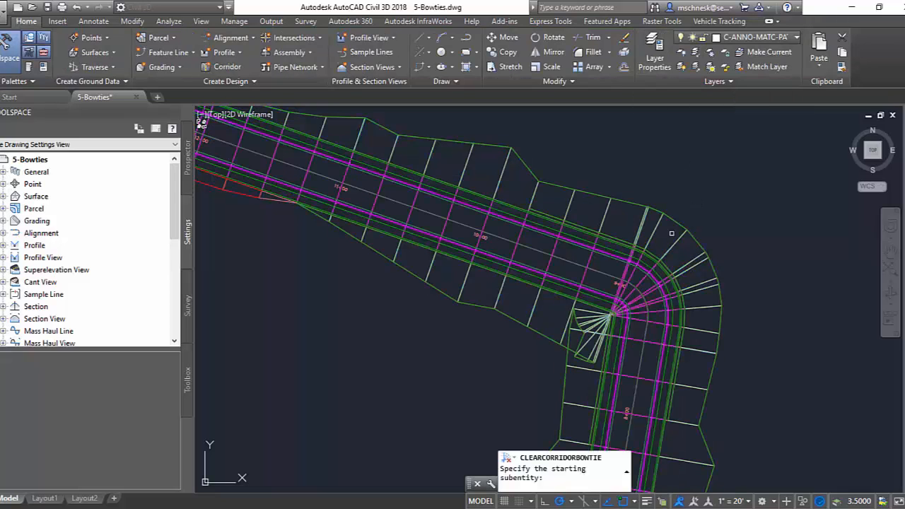
click(640, 365)
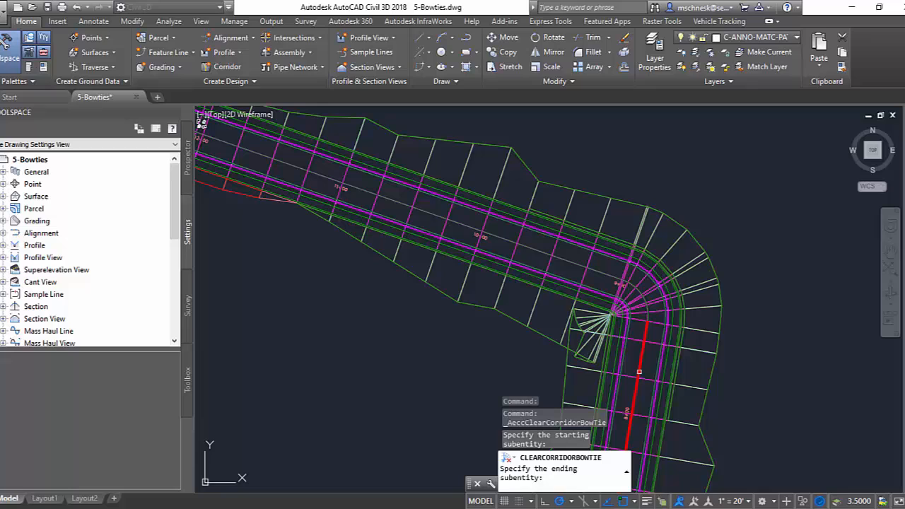
click(572, 261)
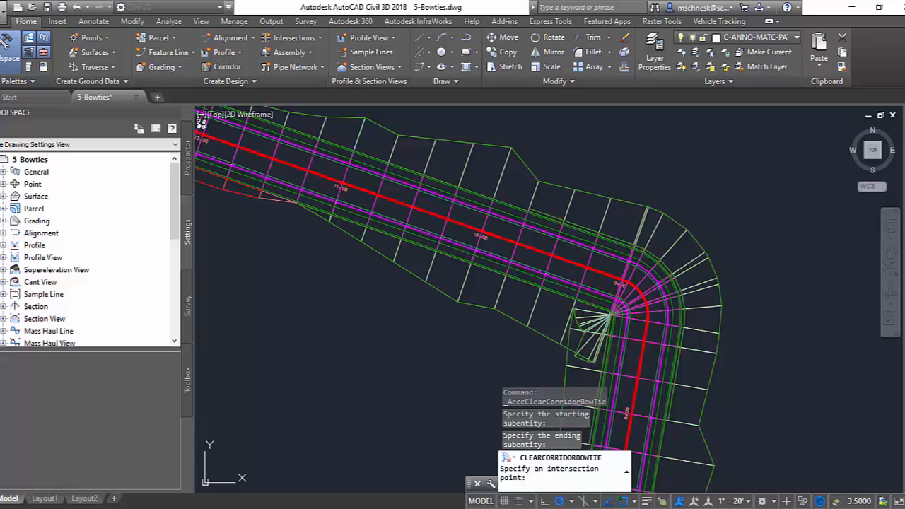
click(569, 348)
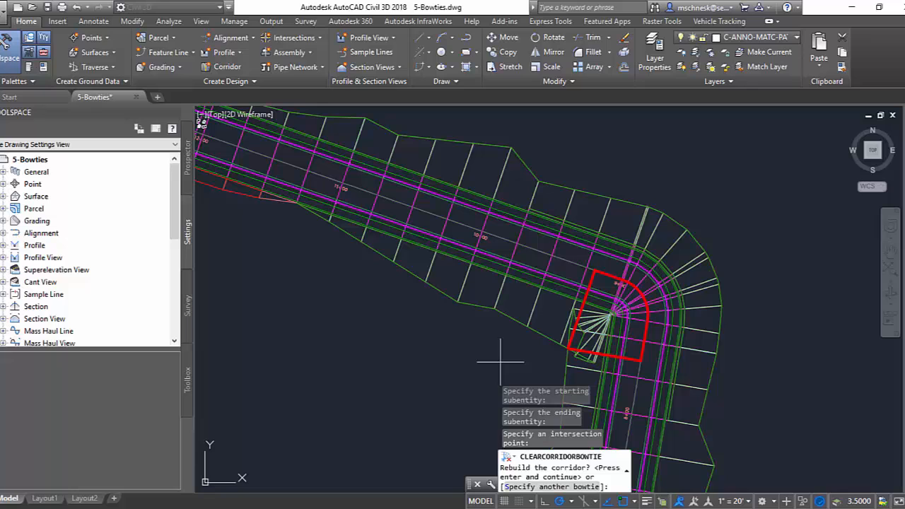
key(Return)
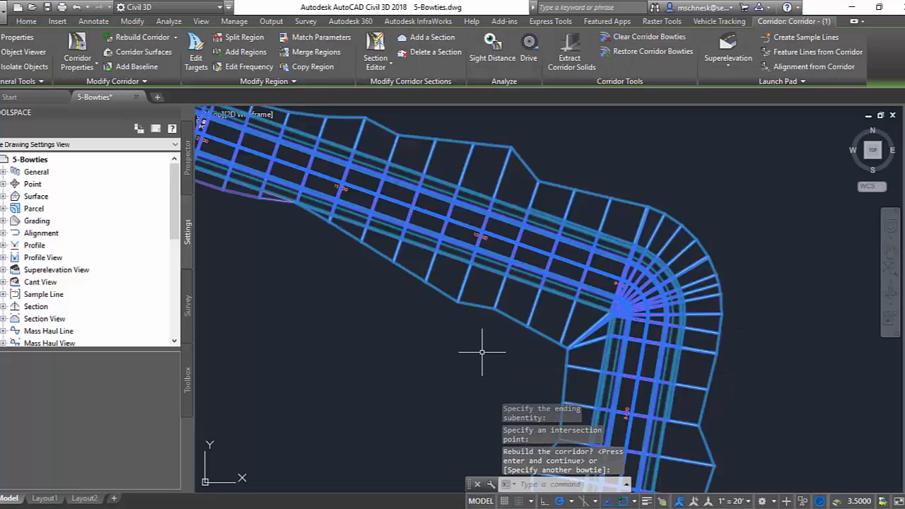
Clear the corridor bowtie at the curve near station 17+00 between its two tangents, rebuild the corridor, and deselect it.
scroll(312, 252, down, 2)
scroll(354, 273, up, 2)
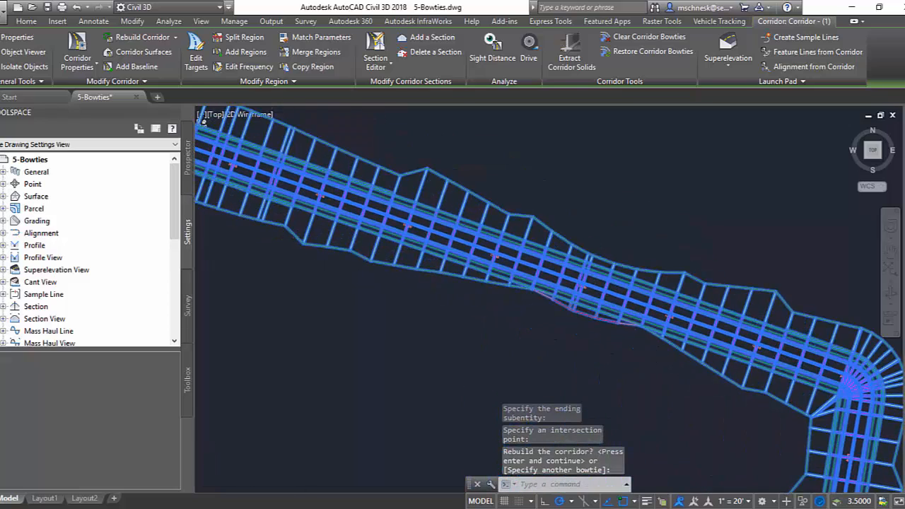
middle_drag(380, 284, 669, 348)
scroll(445, 263, up, 4)
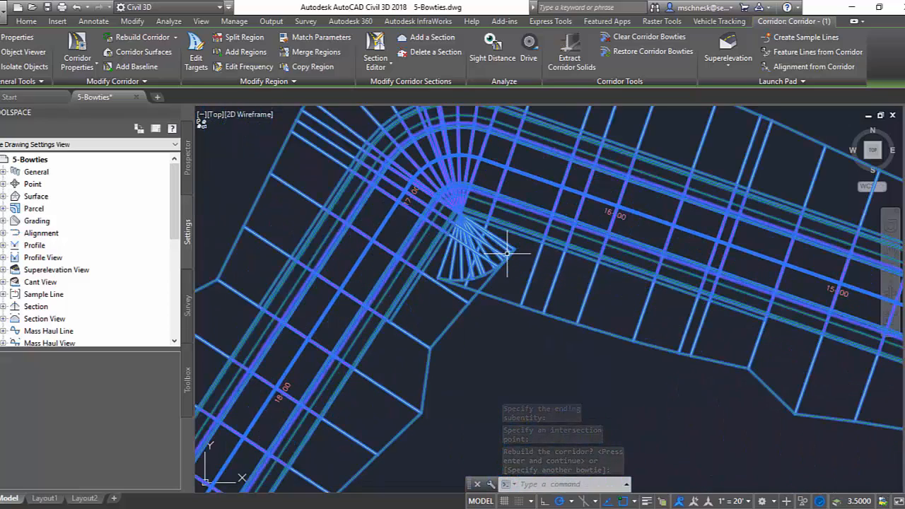
click(644, 36)
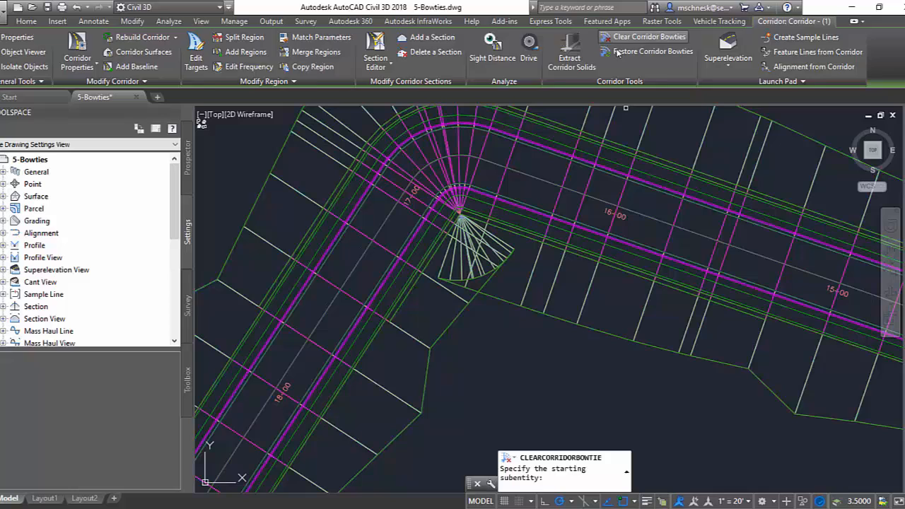
click(550, 181)
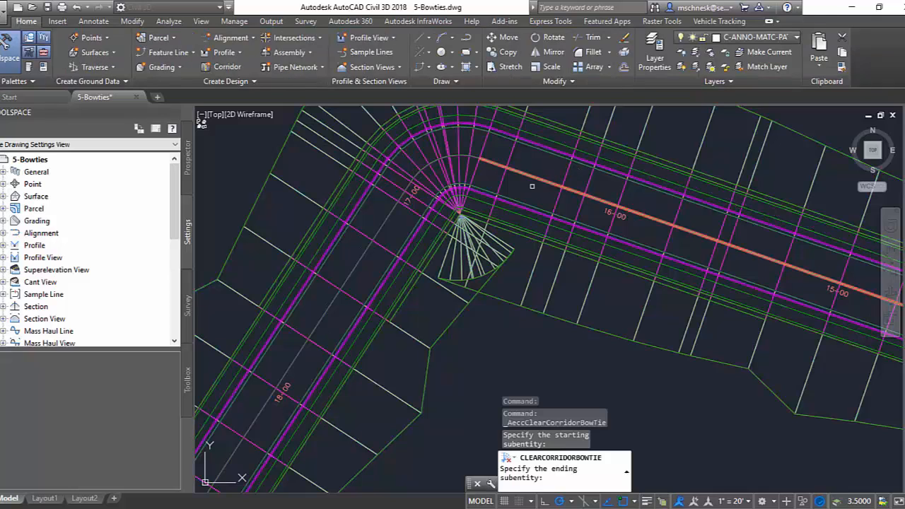
click(389, 217)
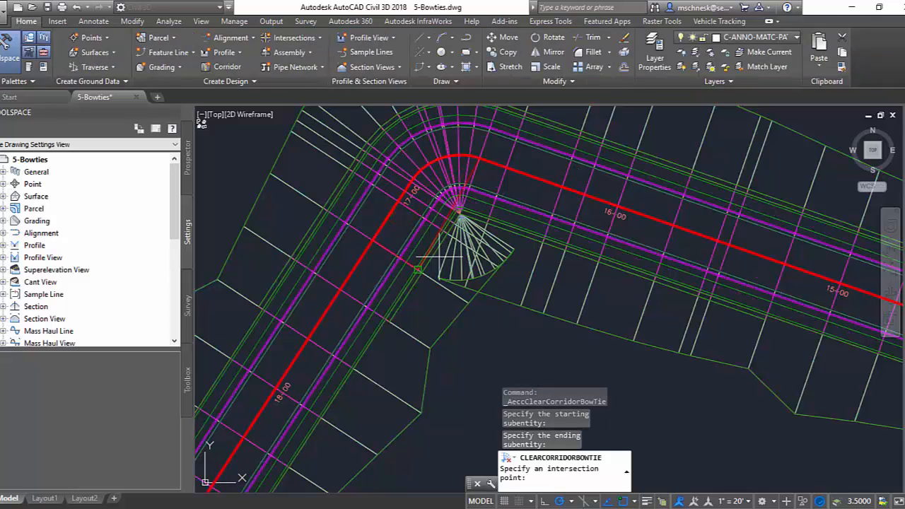
click(479, 291)
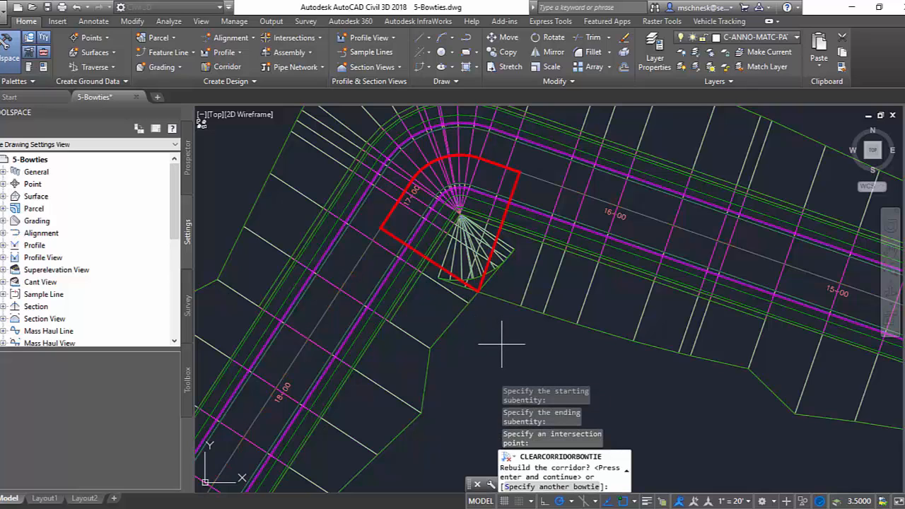
key(Return)
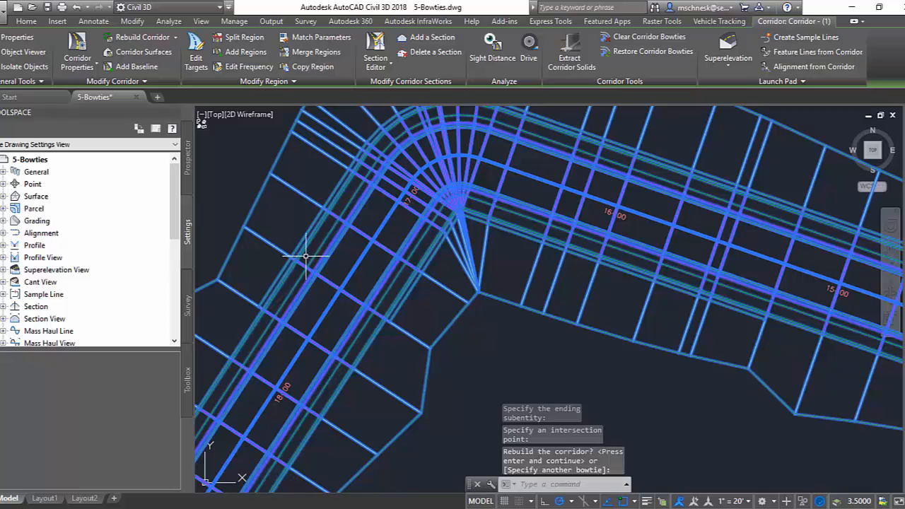
scroll(299, 252, down, 5)
scroll(457, 327, up, 3)
scroll(599, 359, down, 2)
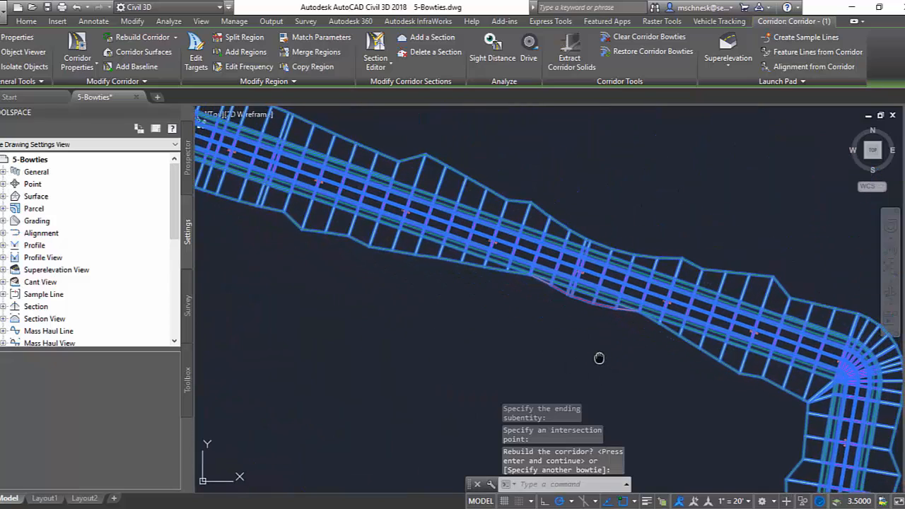
key(Escape)
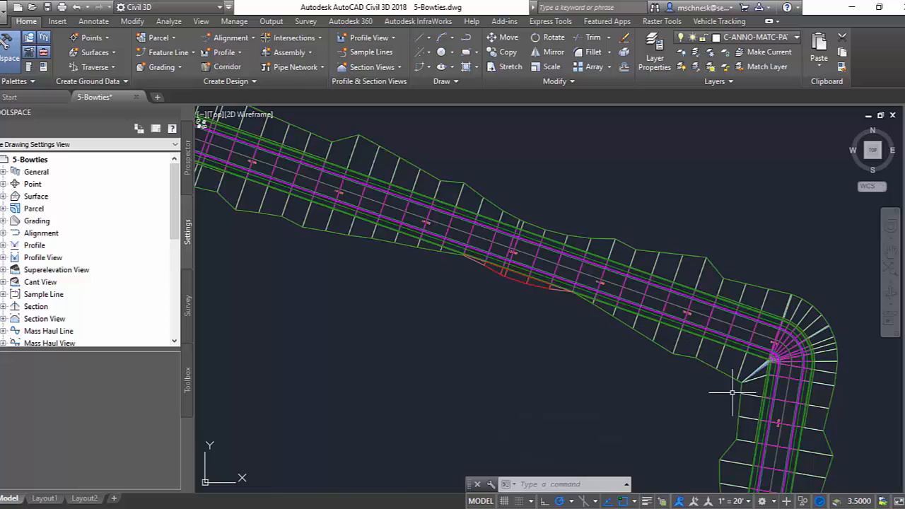
Restore both cleared bowties on the corridor, check the corner near station 9+00, and deselect the corridor.
scroll(708, 386, up, 2)
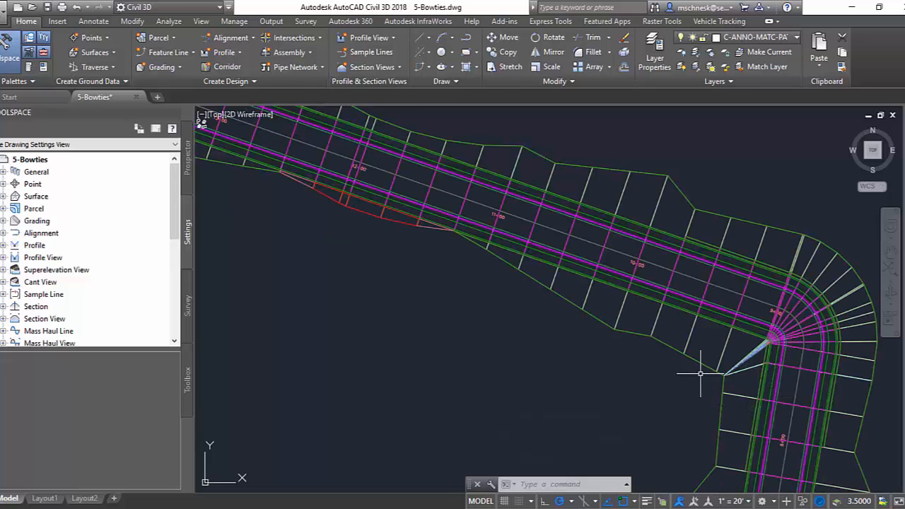
click(727, 345)
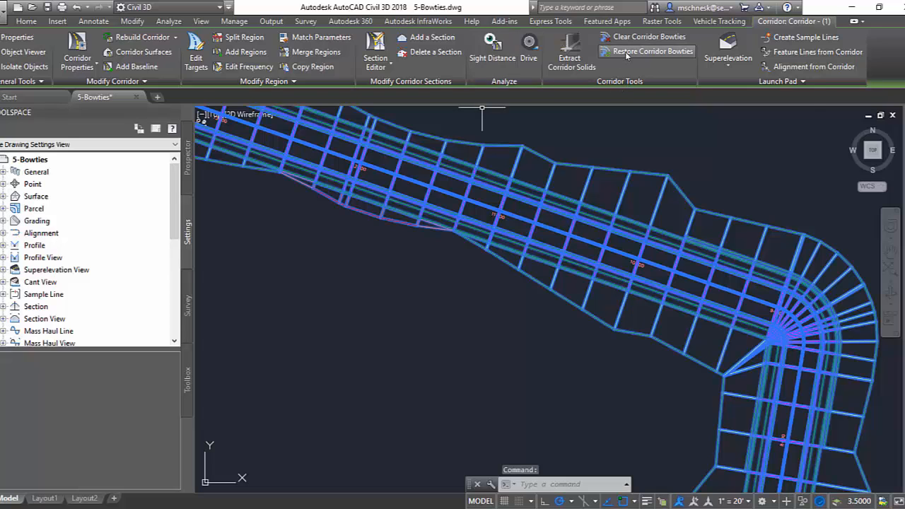
click(627, 54)
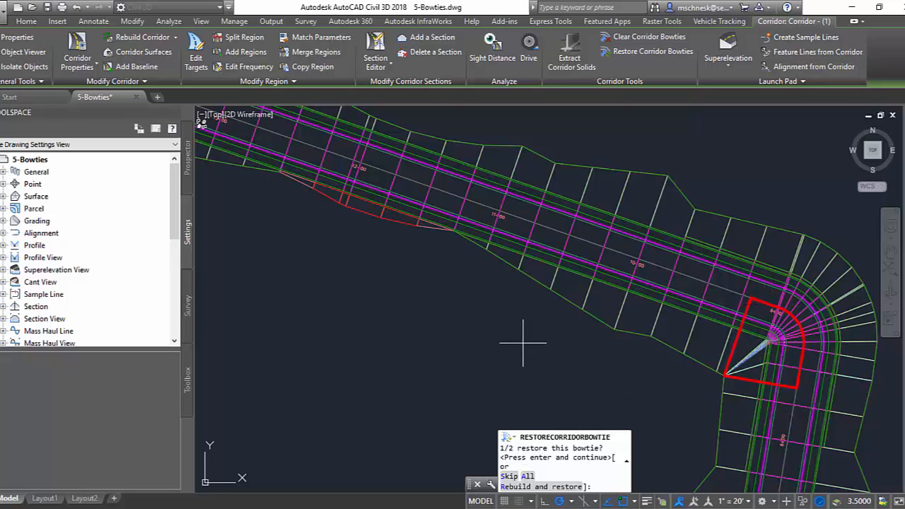
key(Return)
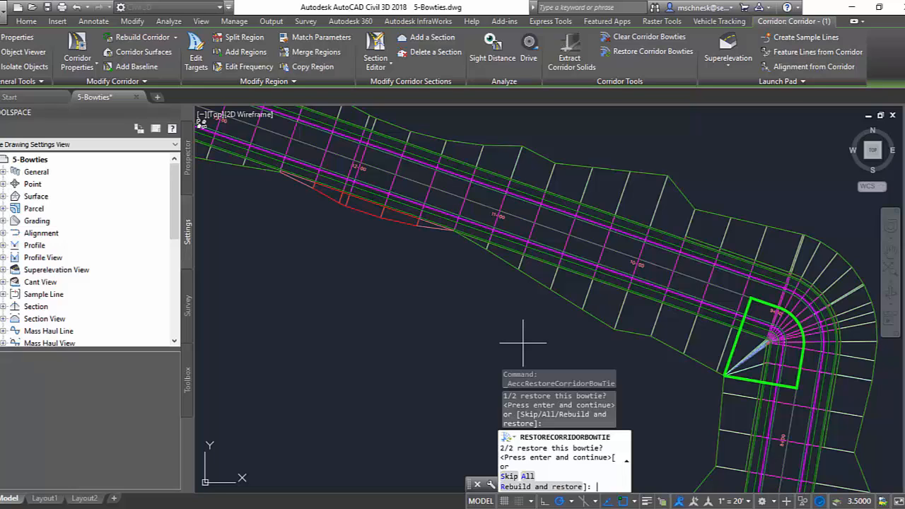
key(Return)
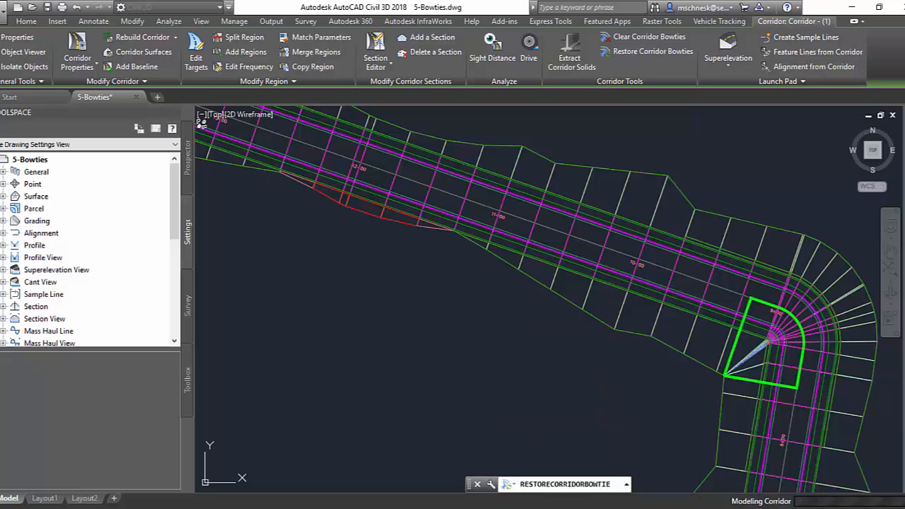
scroll(793, 387, up, 1)
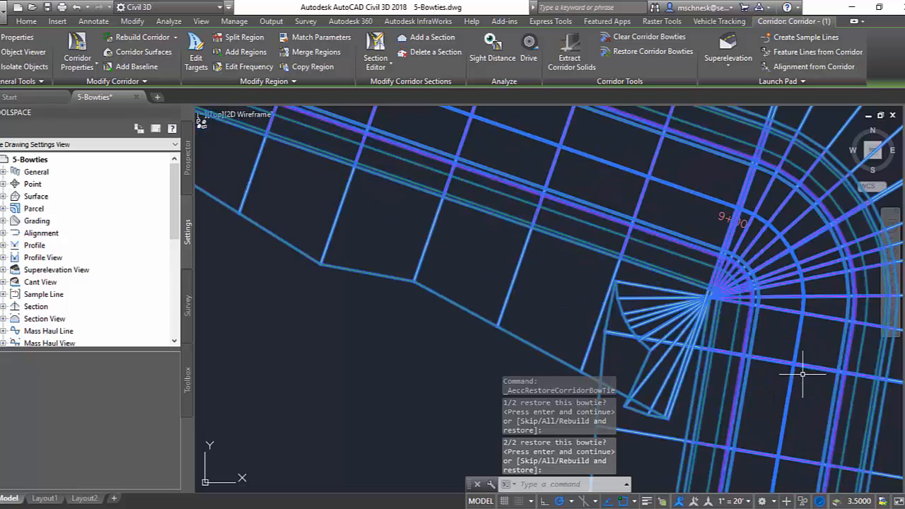
scroll(640, 311, down, 1)
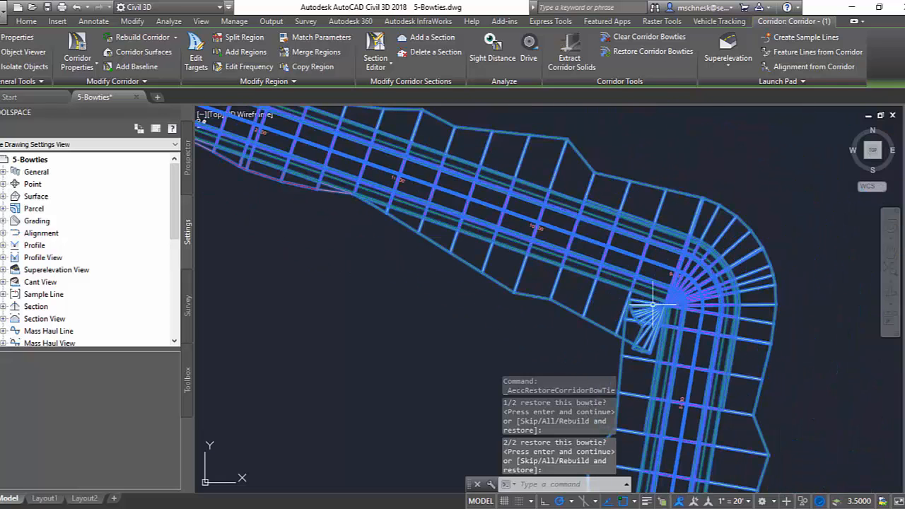
click(474, 319)
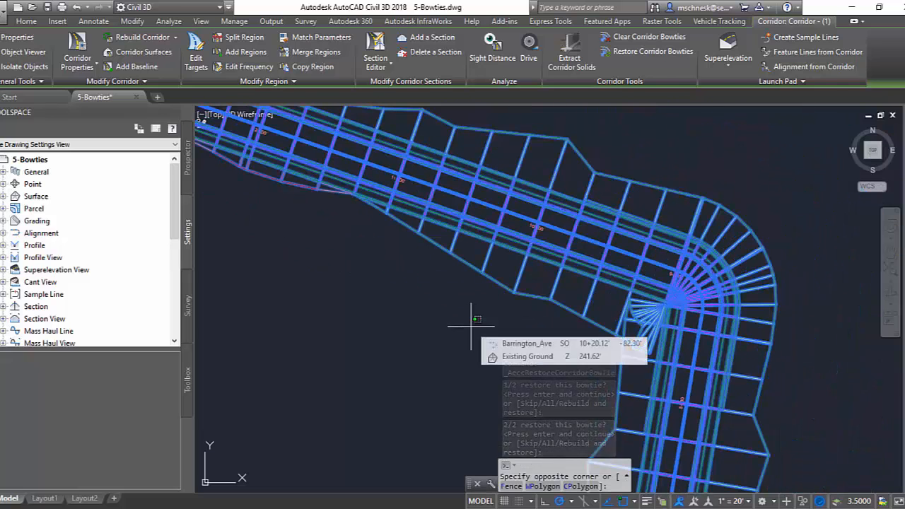
key(Escape)
key(Escape)
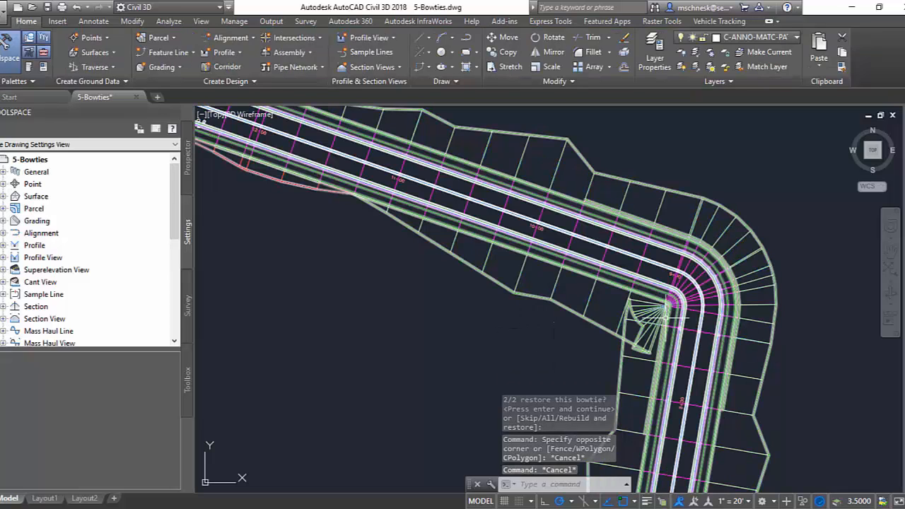
Examine the sharp corner of the second corridor near station 9+00, where the assembly sections meet.
scroll(597, 213, down, 5)
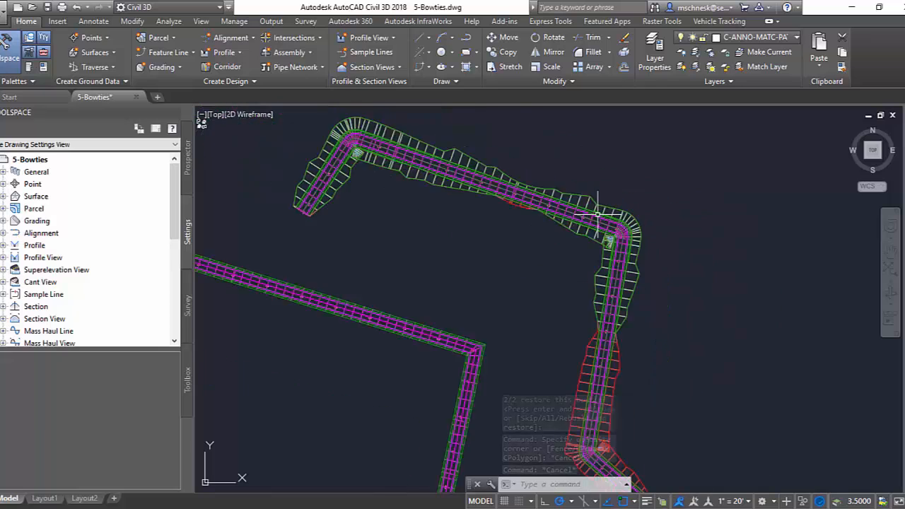
scroll(506, 307, up, 6)
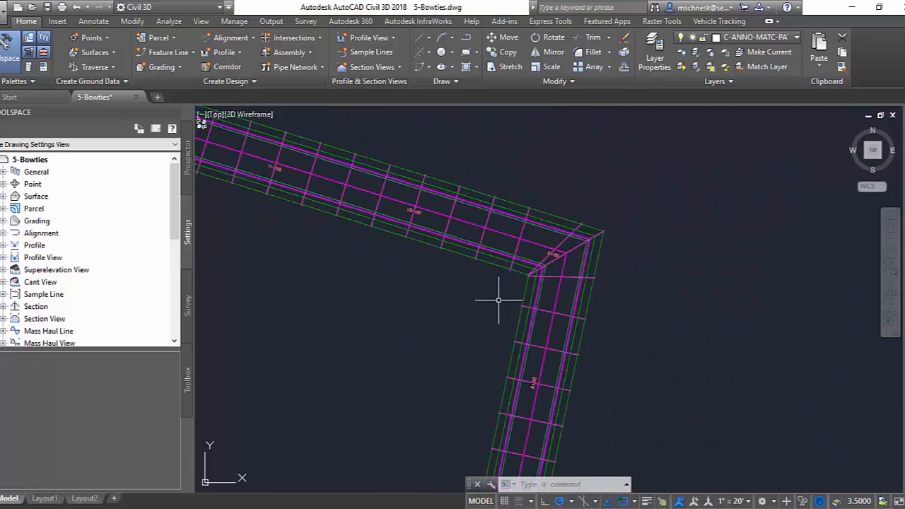
middle_drag(489, 295, 500, 308)
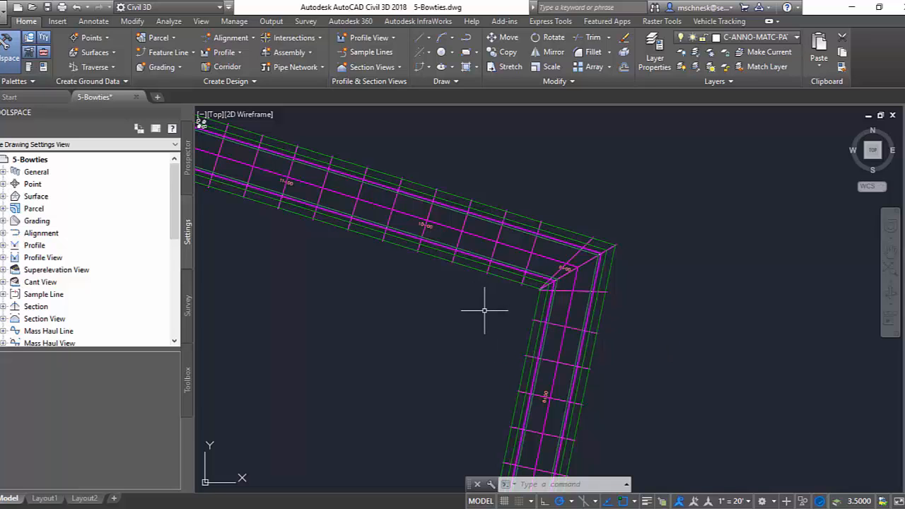
scroll(518, 290, up, 2)
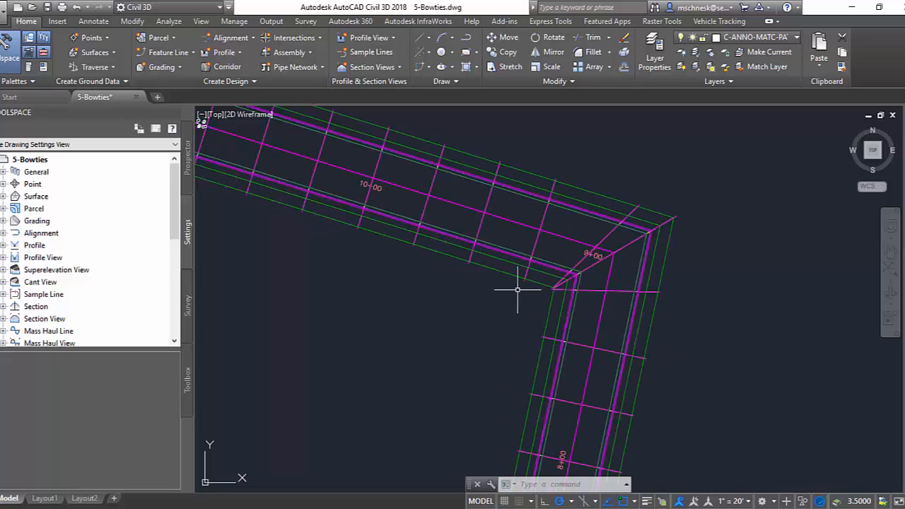
Review the Automatic Clear Bowtie Options for tangent and arc intersections in the corridor feature settings, and close the settings.
scroll(516, 292, down, 2)
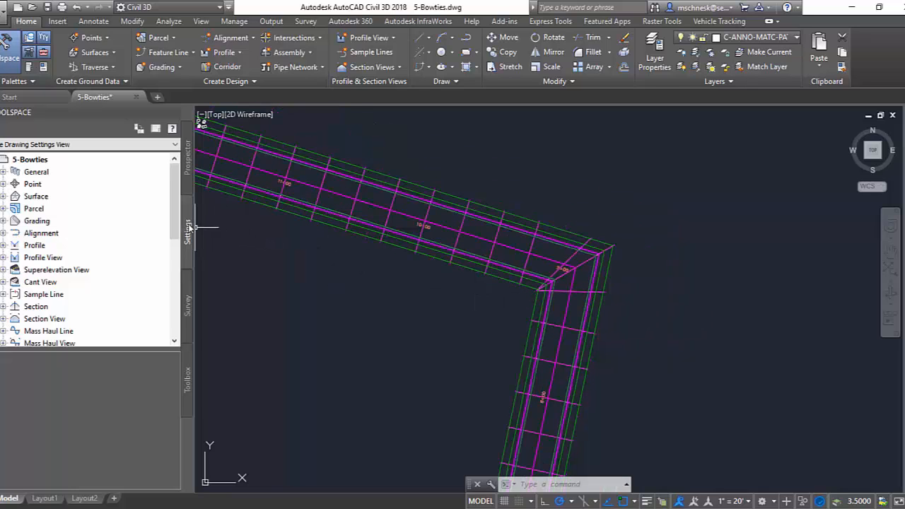
scroll(119, 223, down, 3)
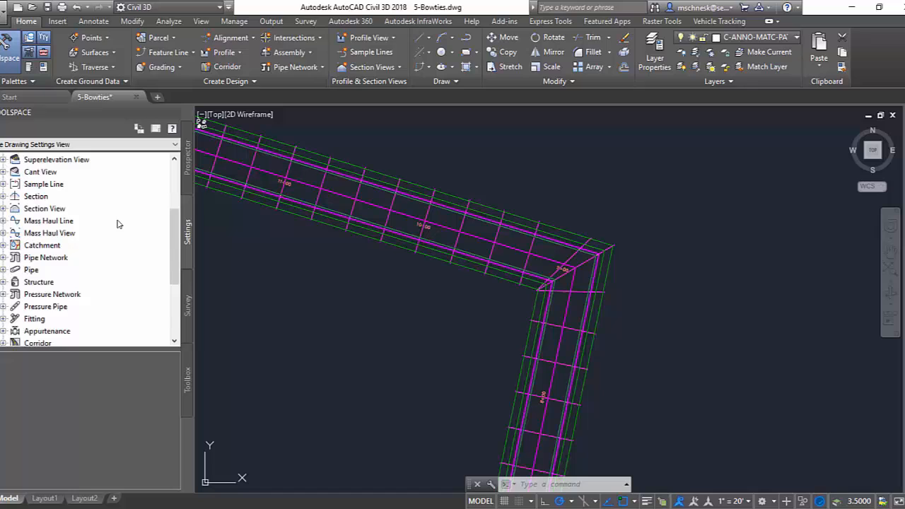
scroll(118, 225, down, 2)
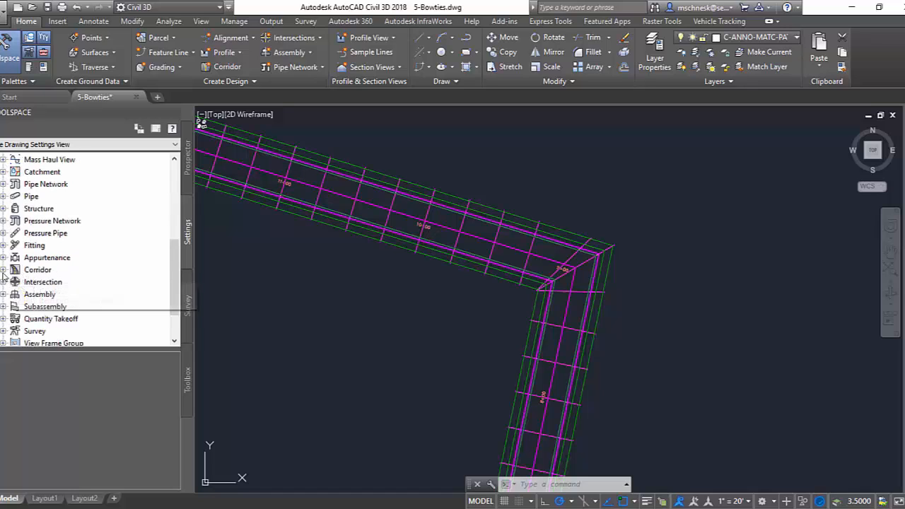
right_click(28, 270)
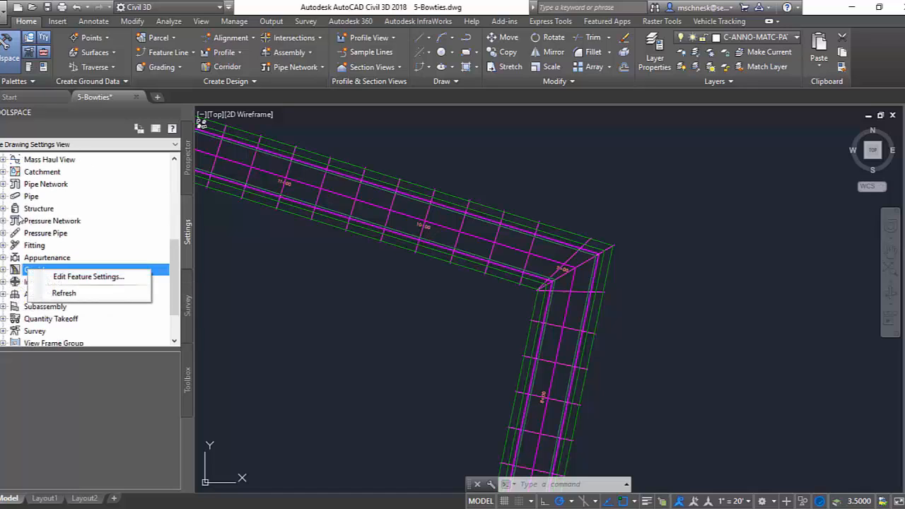
click(78, 276)
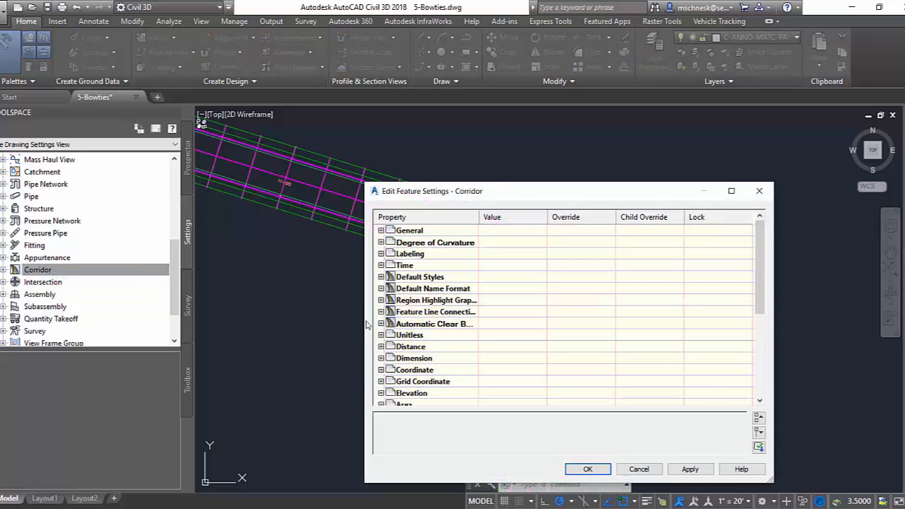
drag(481, 183, 481, 141)
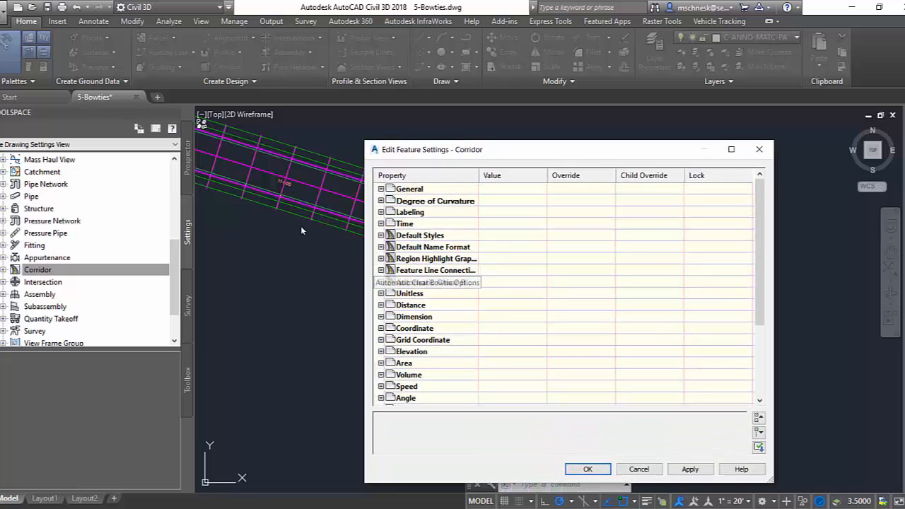
click(381, 282)
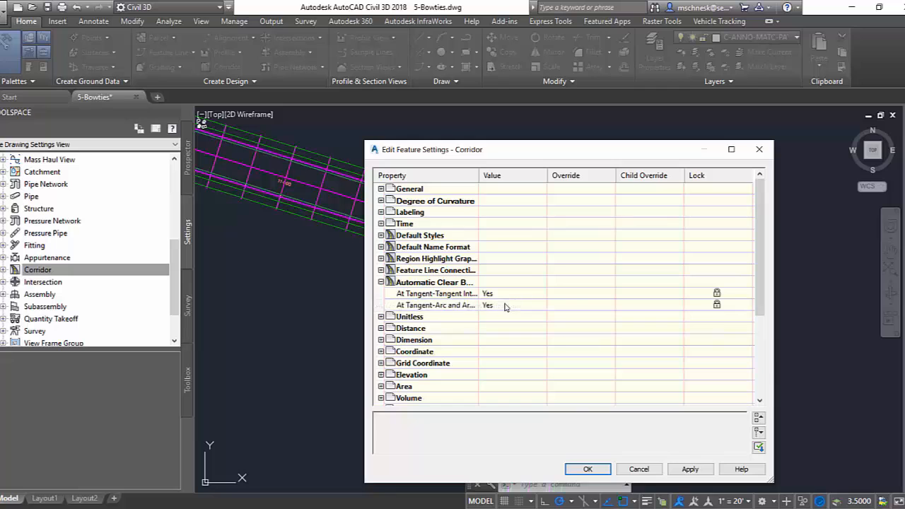
click(588, 470)
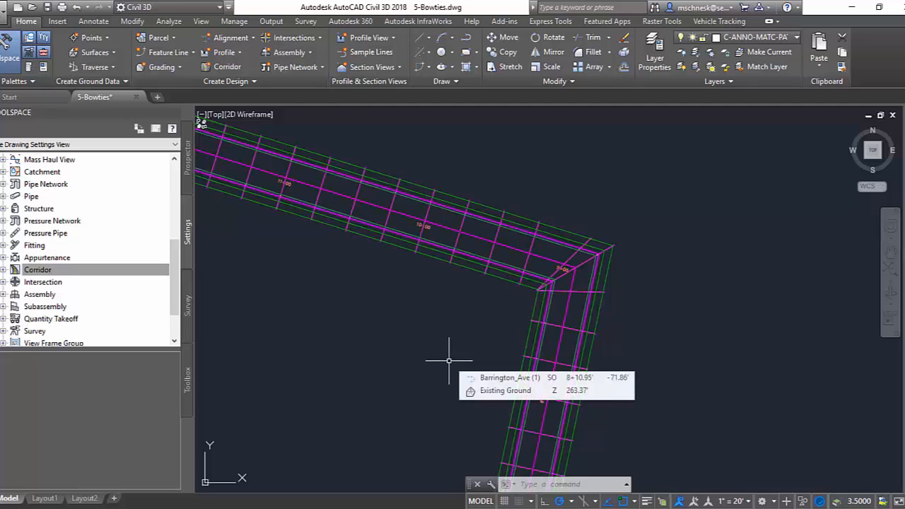
scroll(475, 316, down, 4)
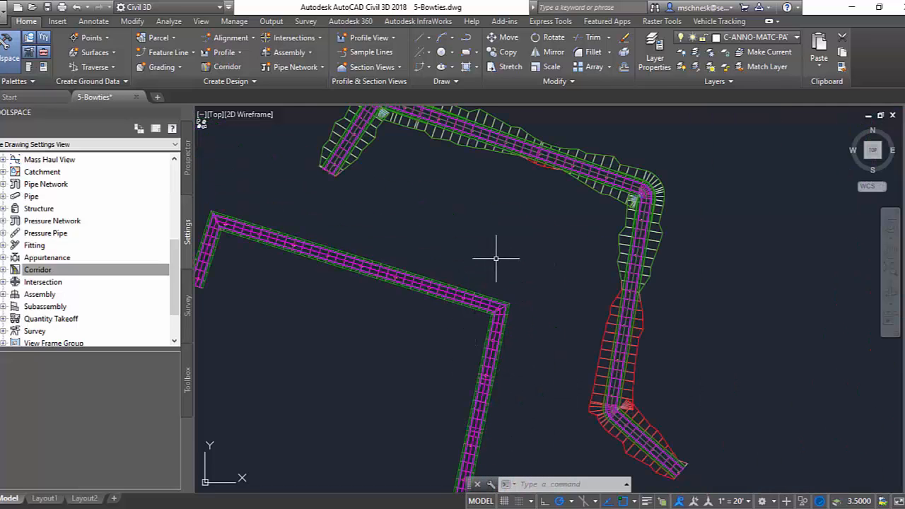
middle_drag(497, 255, 476, 318)
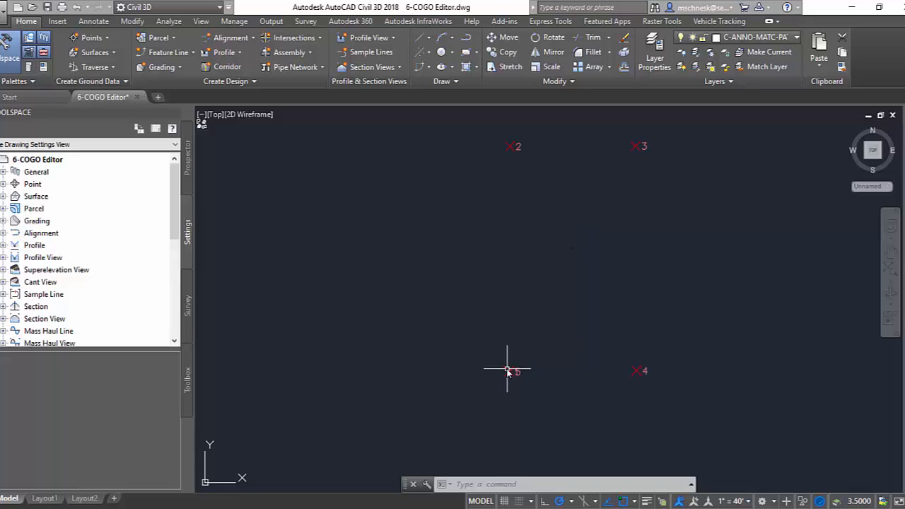
Inspect the overlapping symbols of points 1 and 5 at the southwest corner of the point group.
scroll(510, 372, up, 5)
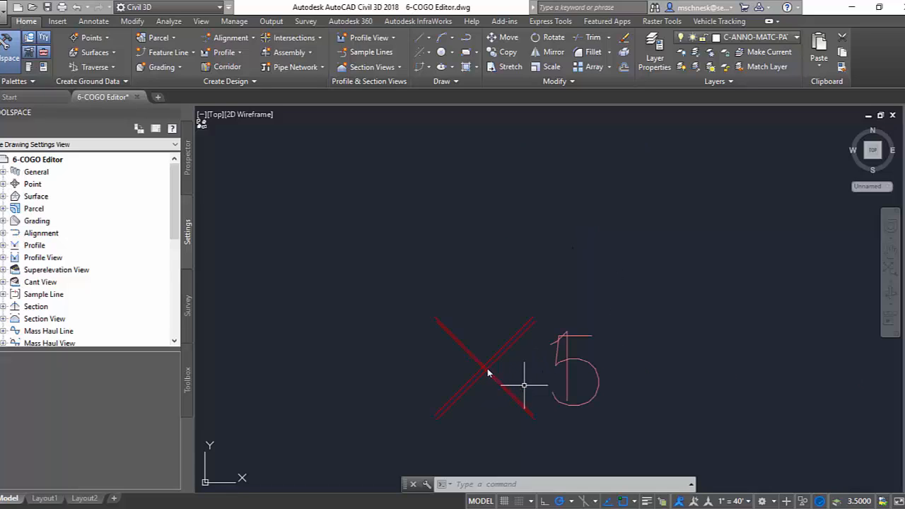
scroll(491, 366, up, 3)
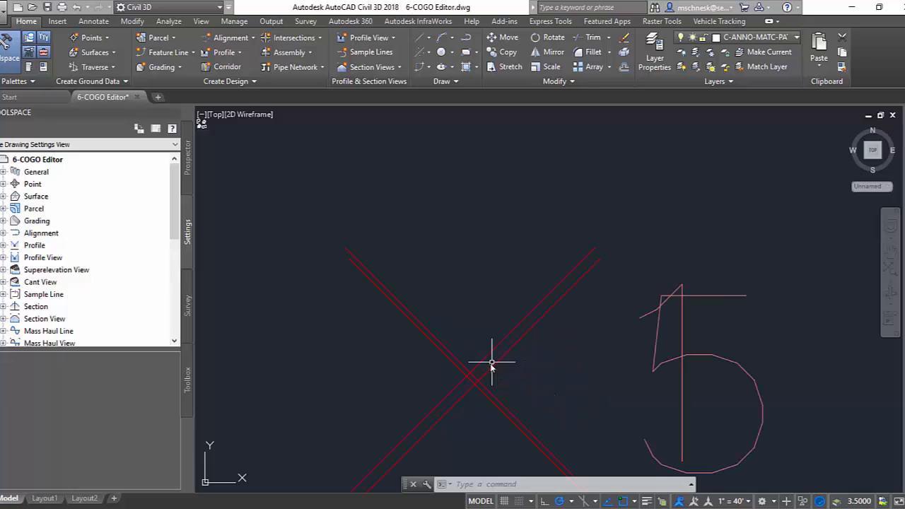
scroll(472, 382, down, 10)
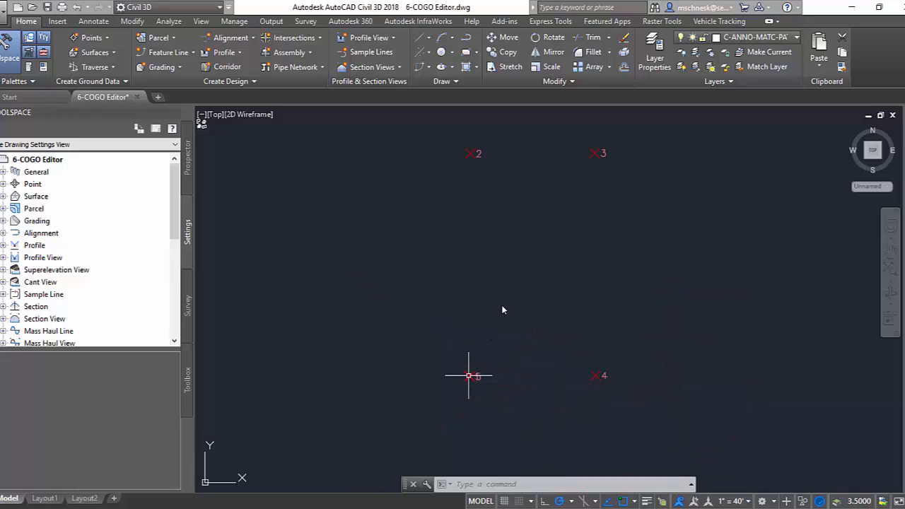
middle_drag(515, 274, 495, 283)
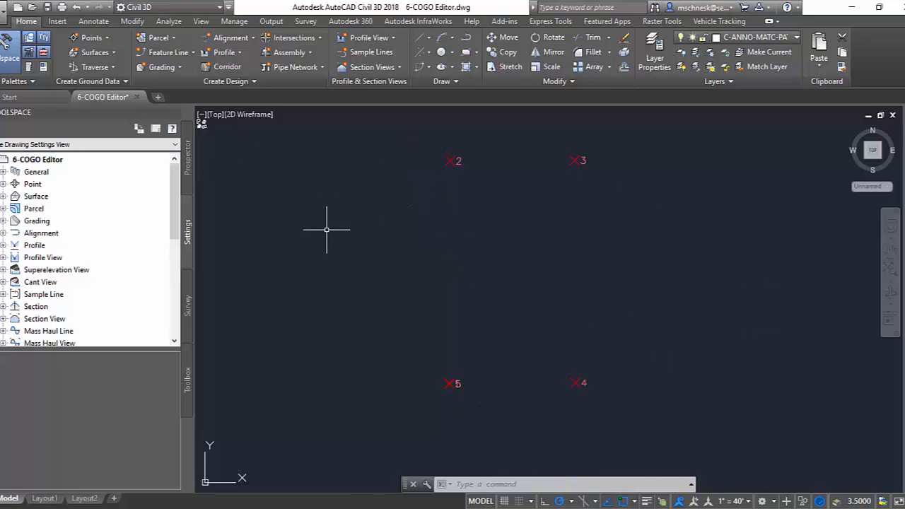
Open the Traverse Editor and look through its creation options for points and lines and its line and arc options.
click(90, 68)
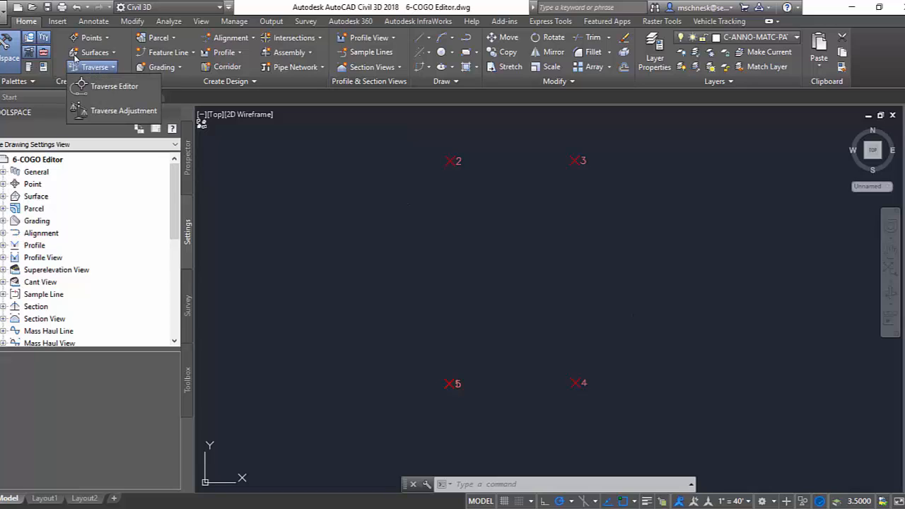
click(101, 87)
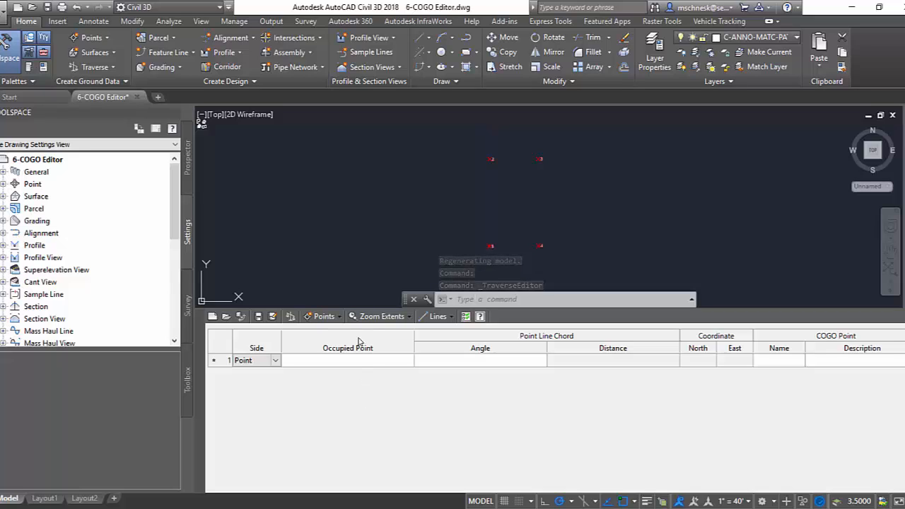
click(324, 316)
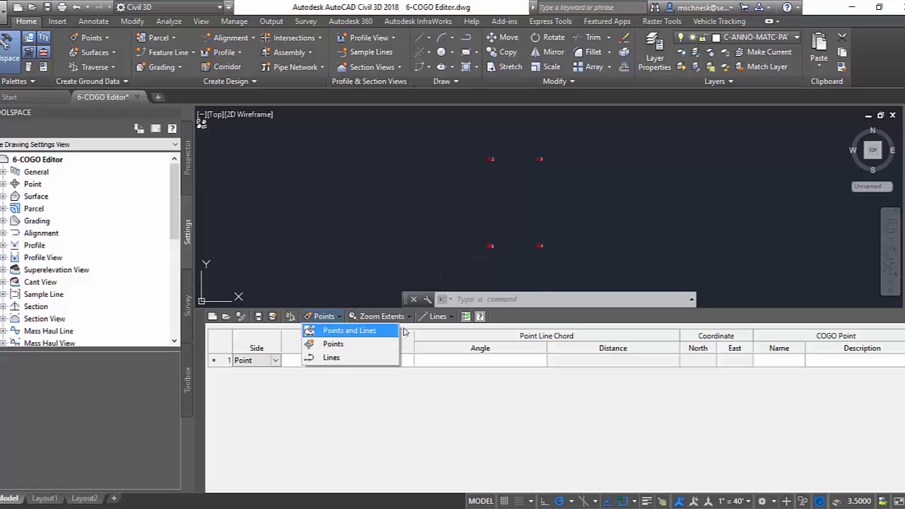
click(438, 317)
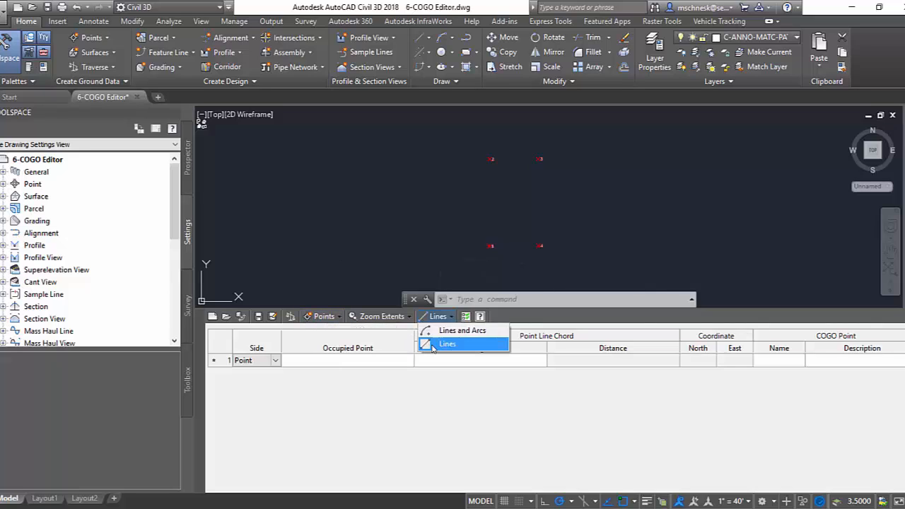
click(428, 384)
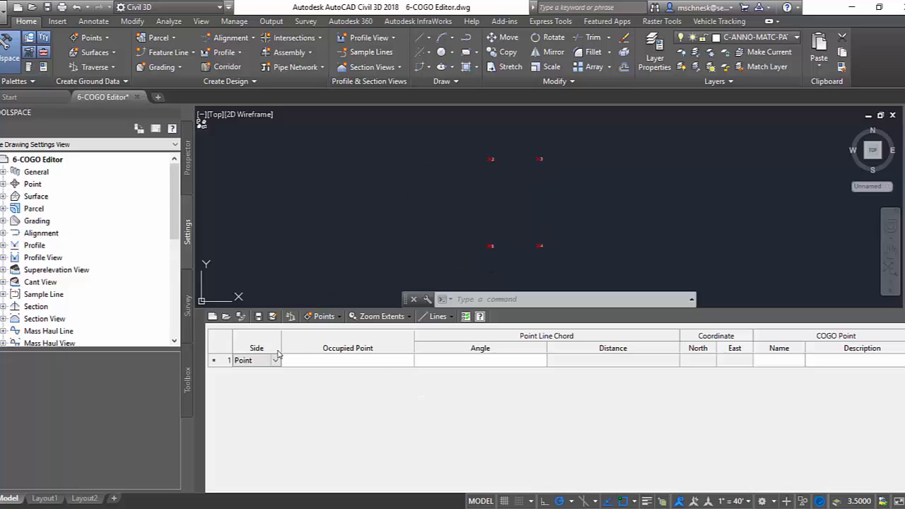
Start the traverse at occupied point 1 and add a second Point-type side occupying point 2.
click(326, 363)
text(1)
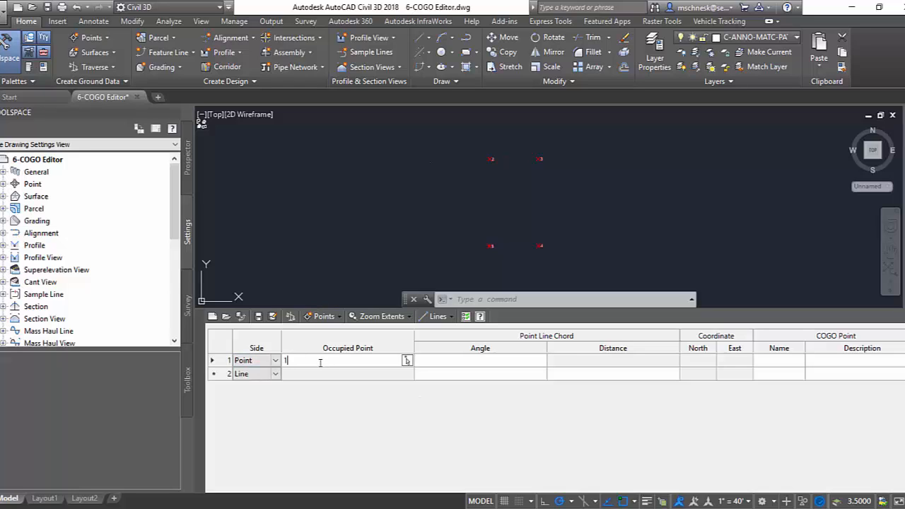
click(278, 376)
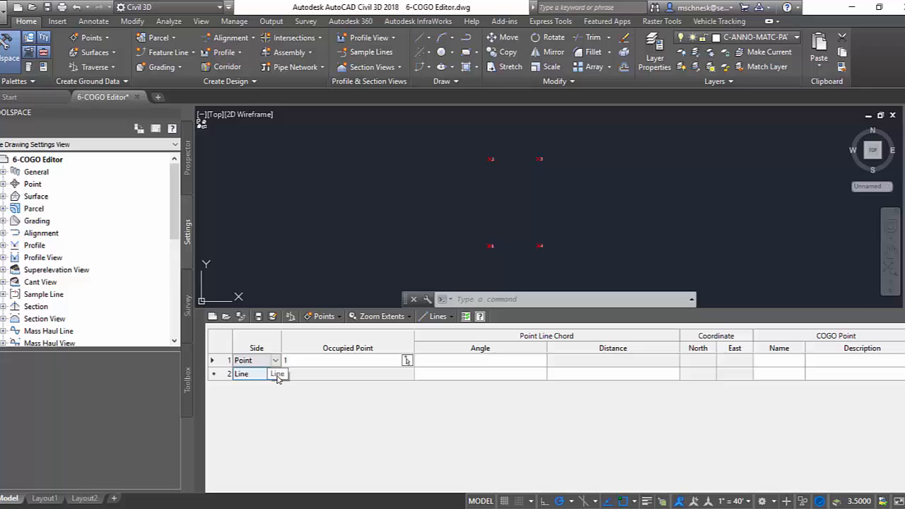
click(276, 375)
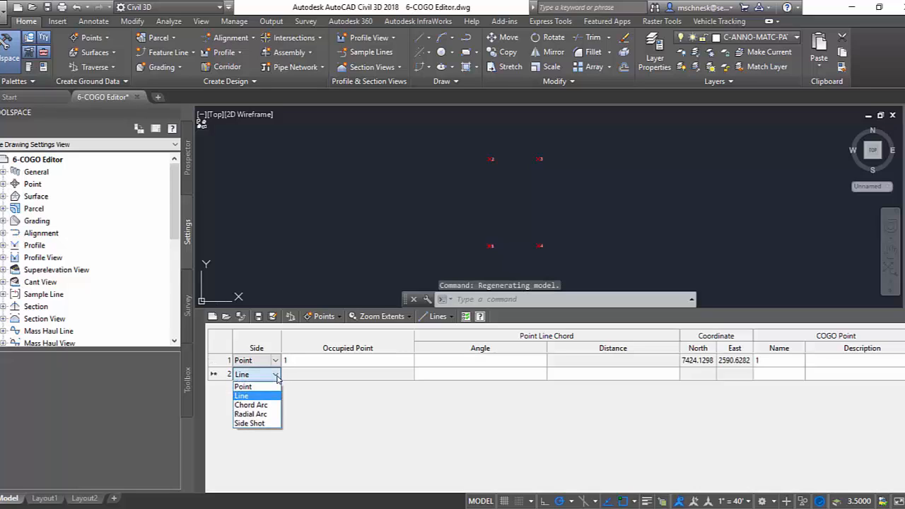
click(242, 387)
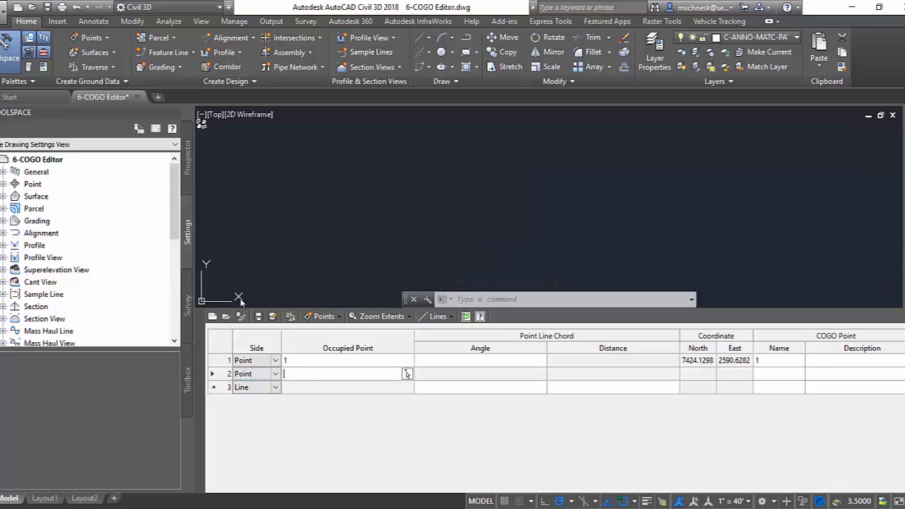
text(2)
Add two more Point-type sides to the traverse, occupying points 3 and 4.
click(273, 388)
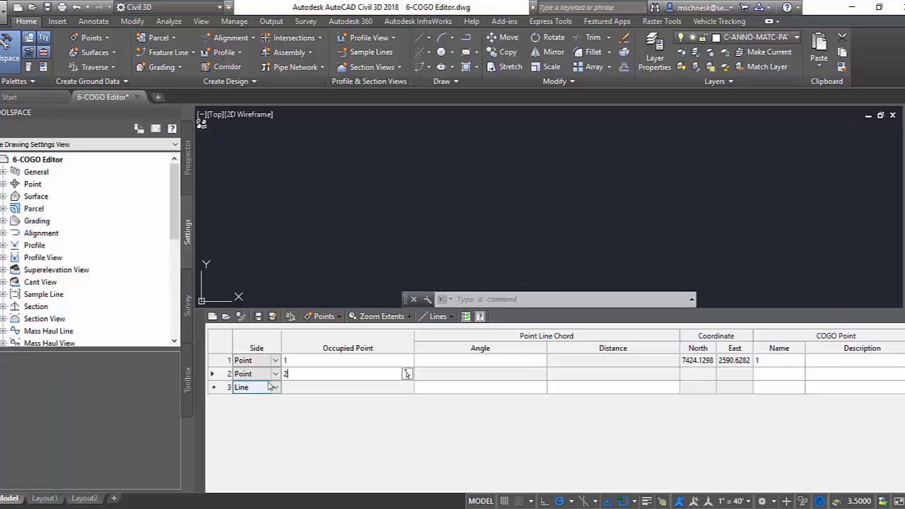
click(275, 388)
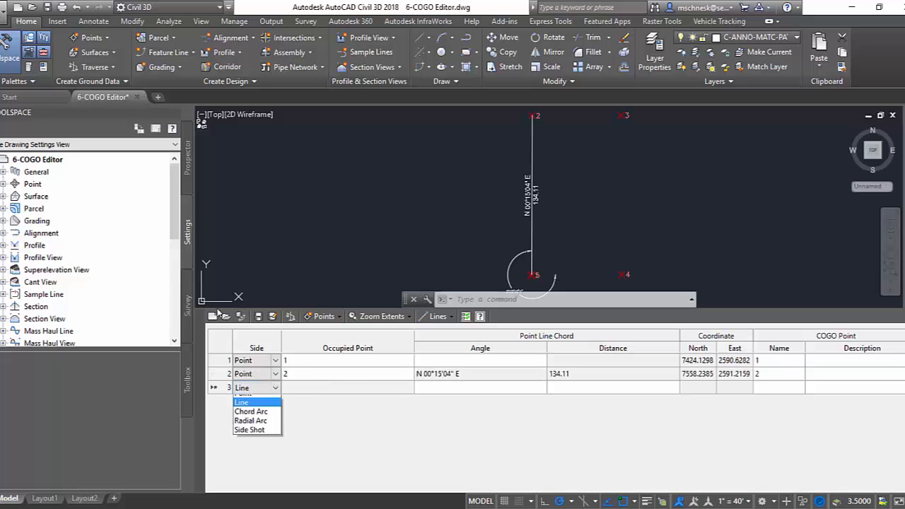
click(260, 399)
click(298, 388)
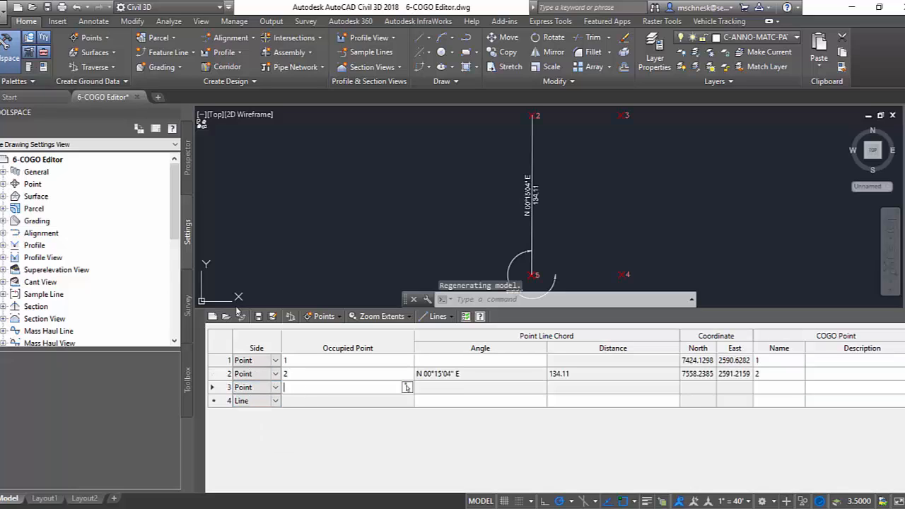
text(3)
click(256, 401)
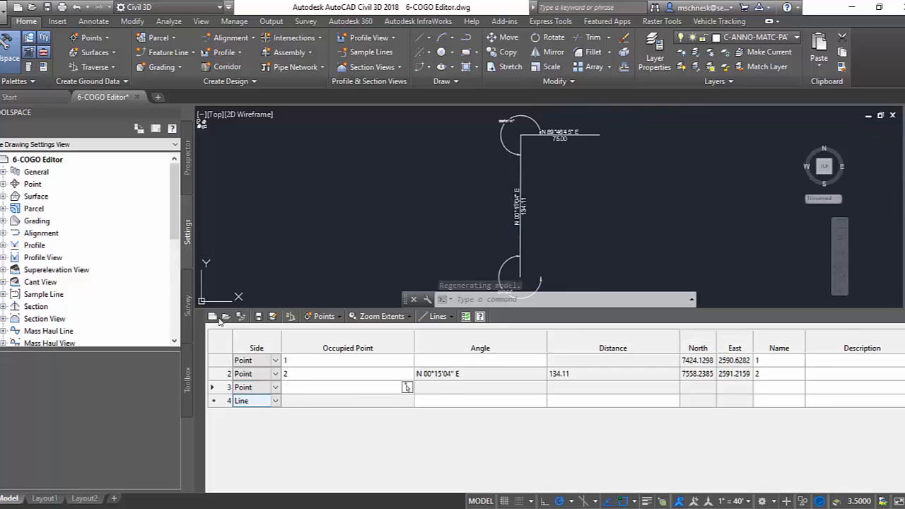
click(276, 401)
click(266, 413)
click(297, 401)
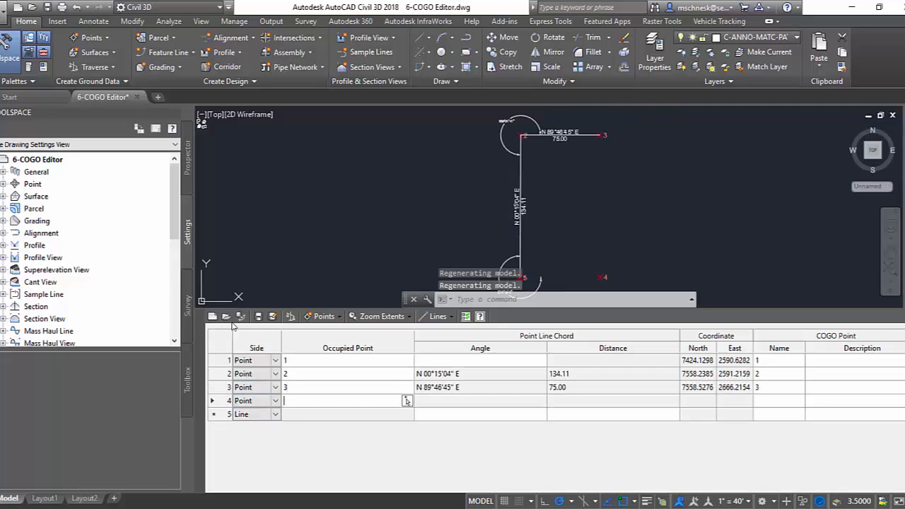
text(4)
Add a fifth Point-type side occupying point 5 to finish the traverse back near the starting corner.
click(255, 414)
click(275, 415)
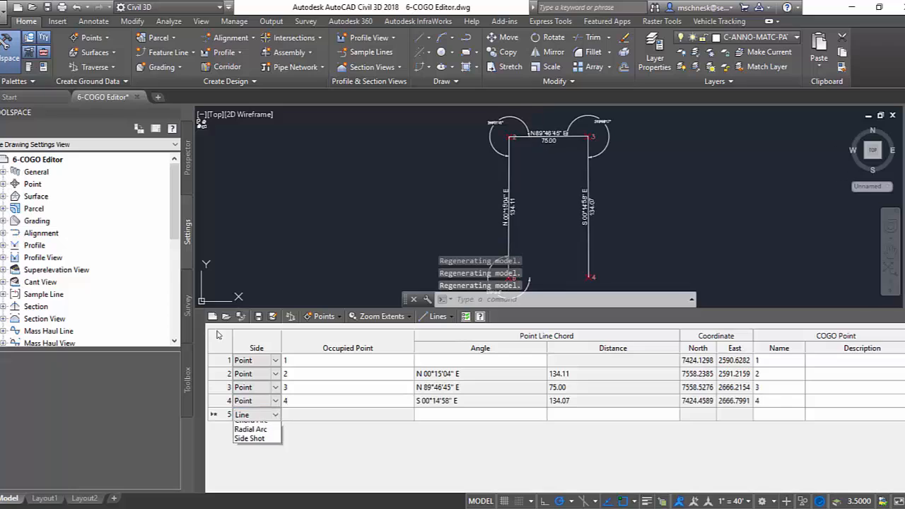
click(242, 426)
click(300, 416)
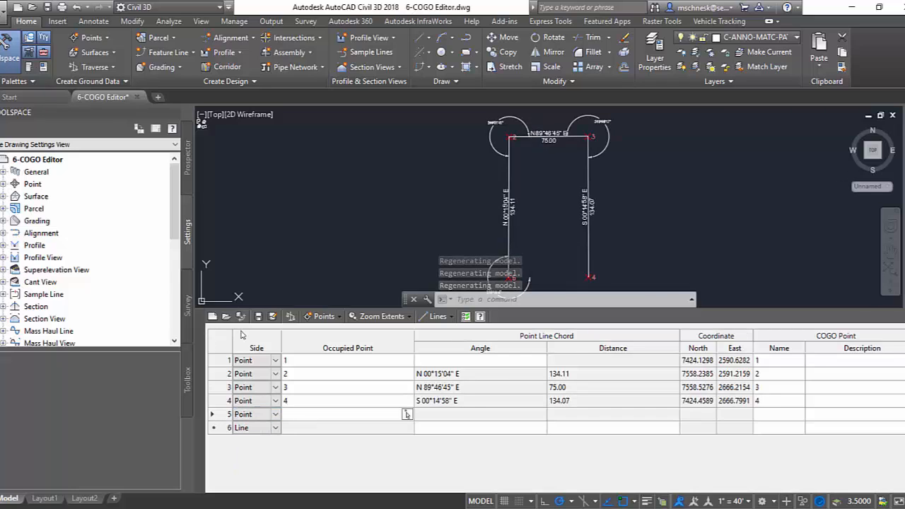
text(5)
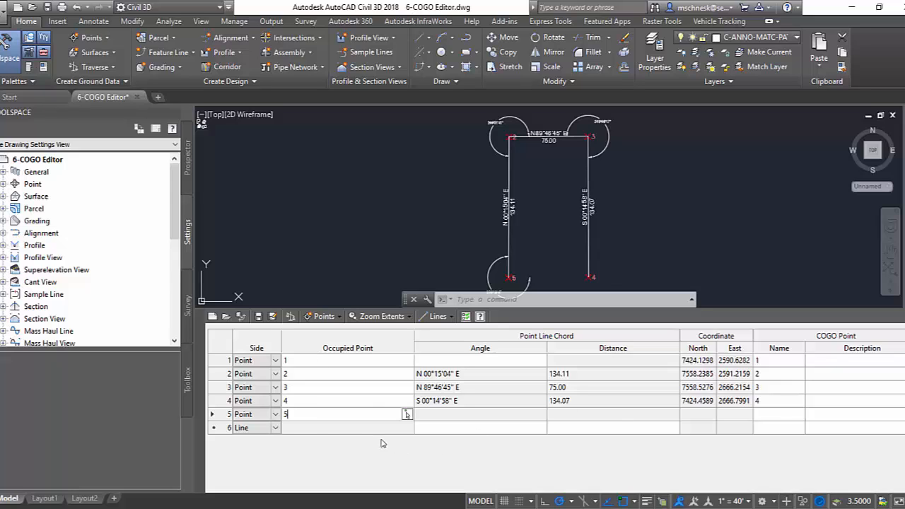
key(Return)
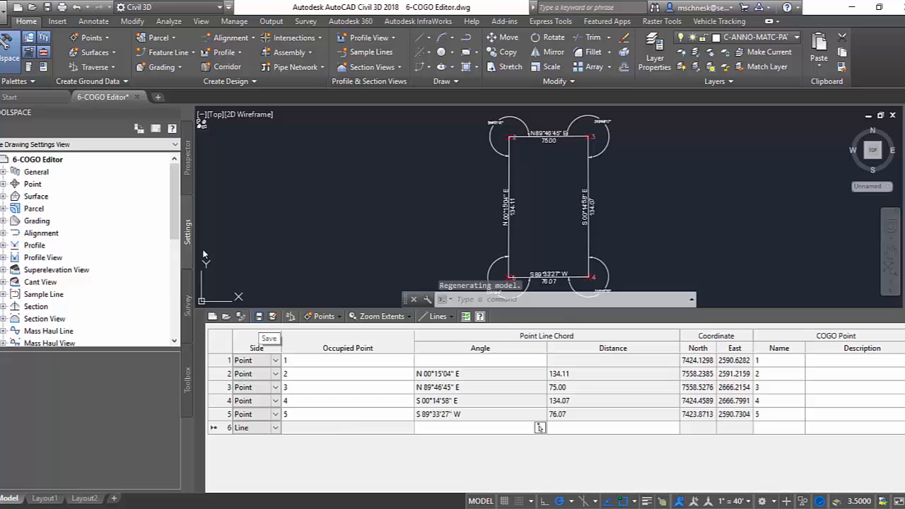
Save the traverse to the Desktop as a Traverse2 (.trv2) file named traverse1.
click(258, 316)
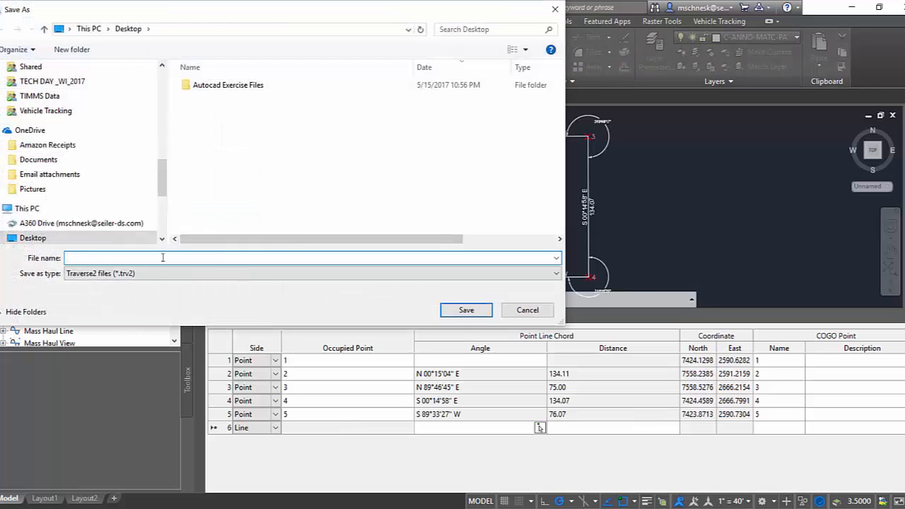
text(traverse1)
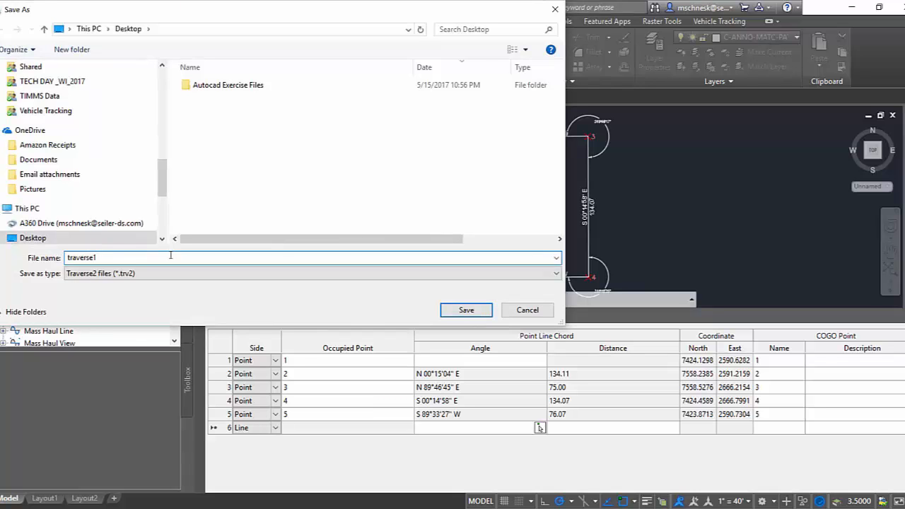
click(463, 312)
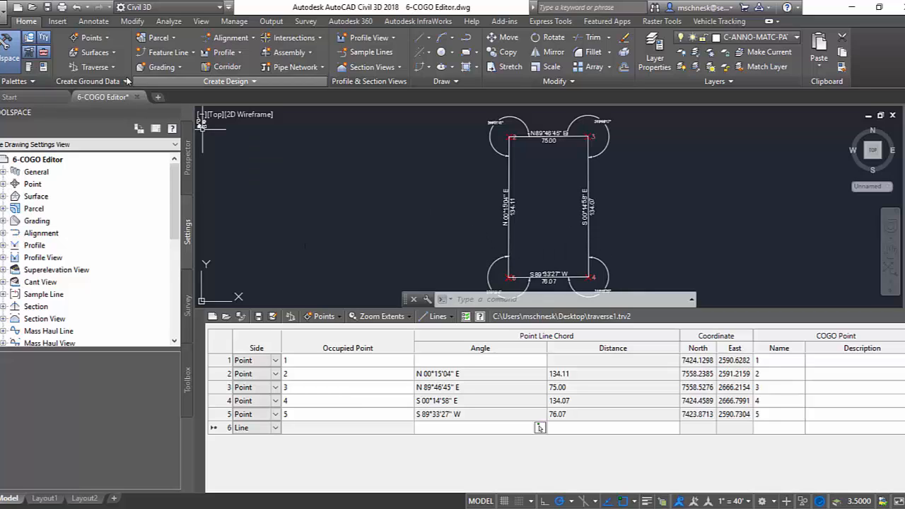
Start a Traverse Adjustment and load traverse1.trv2 from the Desktop as the traverse source.
click(101, 67)
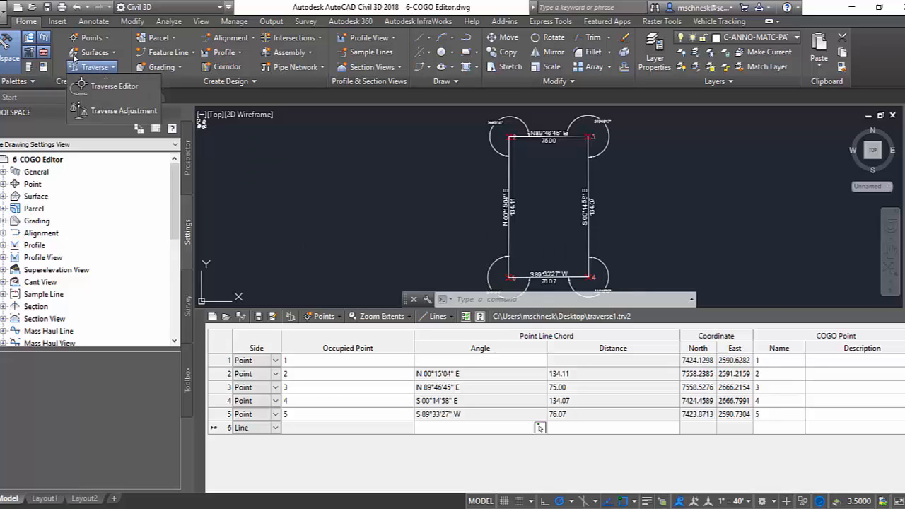
click(108, 114)
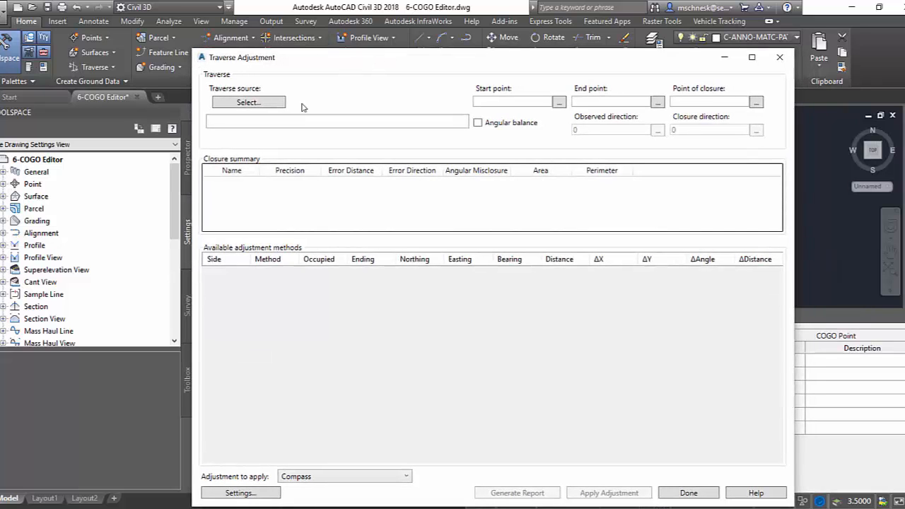
click(249, 103)
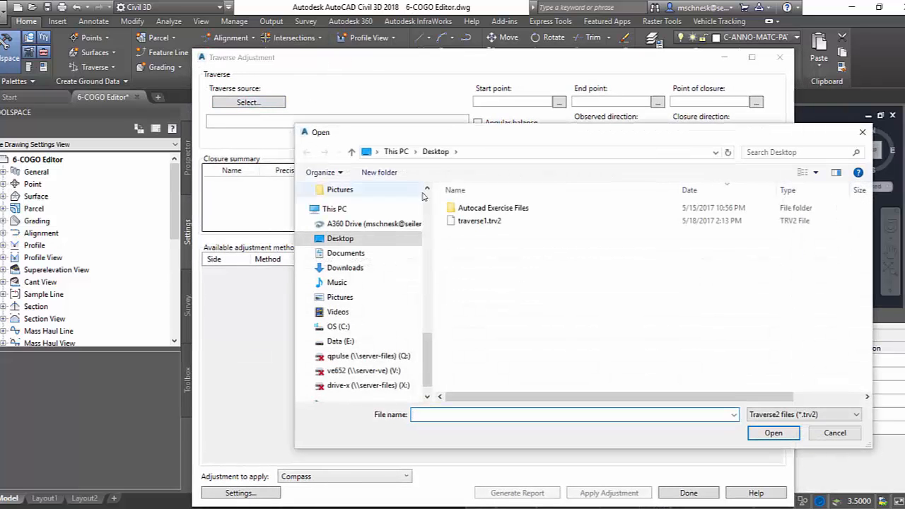
click(475, 222)
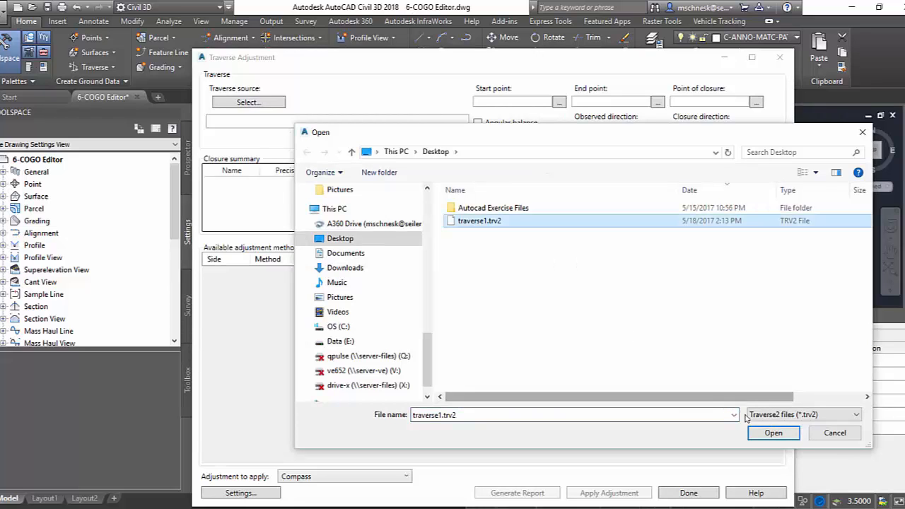
key(Return)
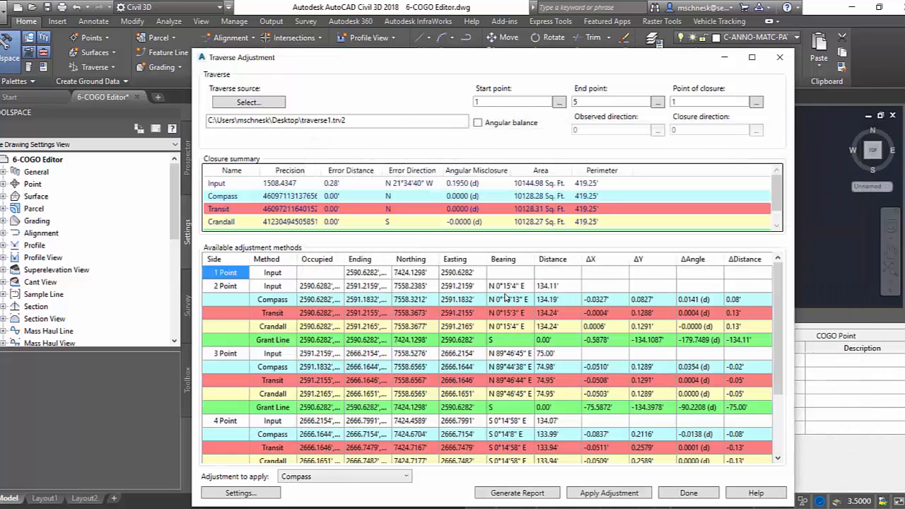
Compare the Compass, Transit, Crandall and Grant Line adjustment results in the closure summary and for each traverse side.
scroll(318, 297, down, 1)
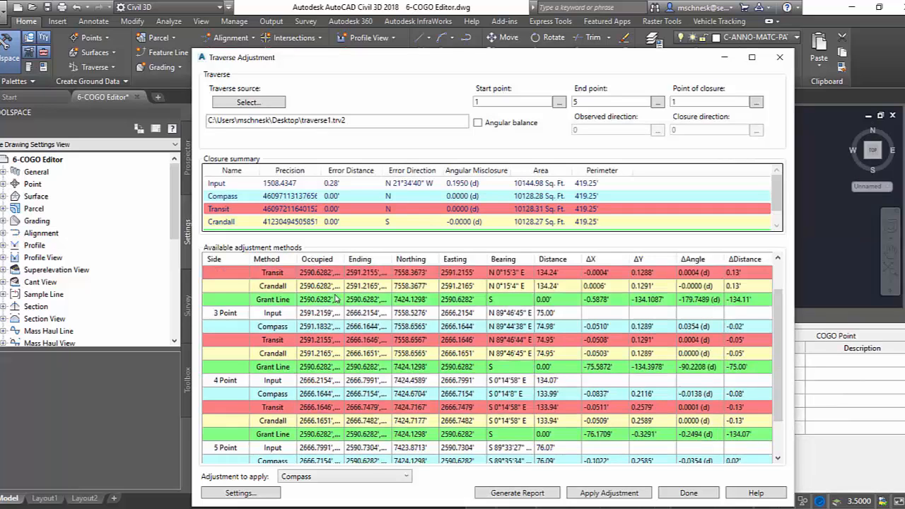
scroll(322, 347, up, 1)
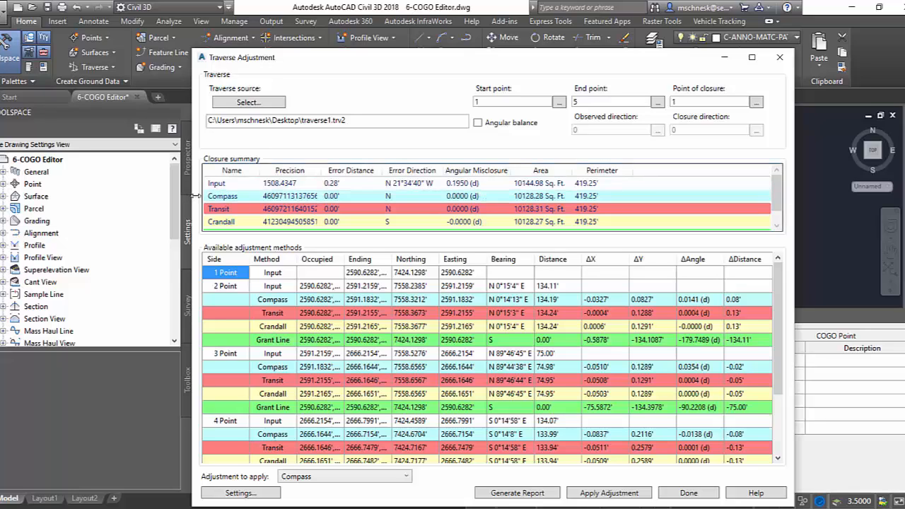
scroll(362, 193, down, 1)
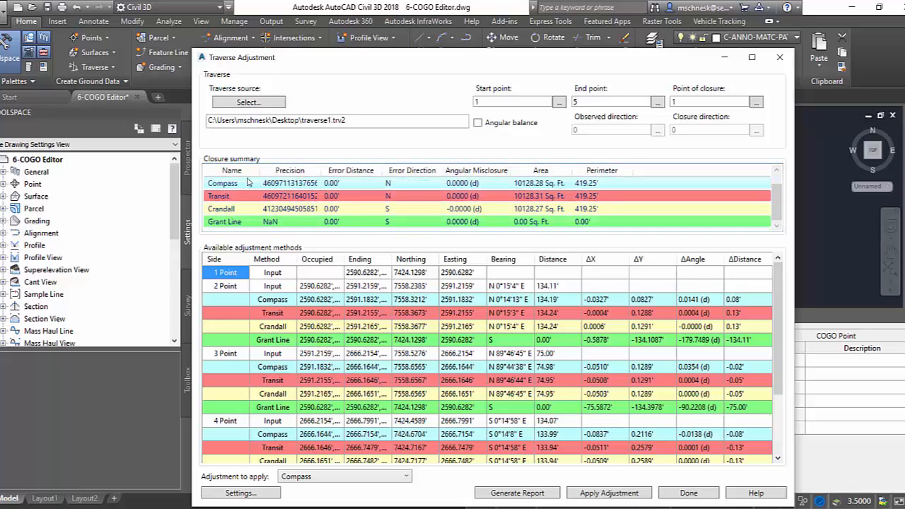
click(238, 221)
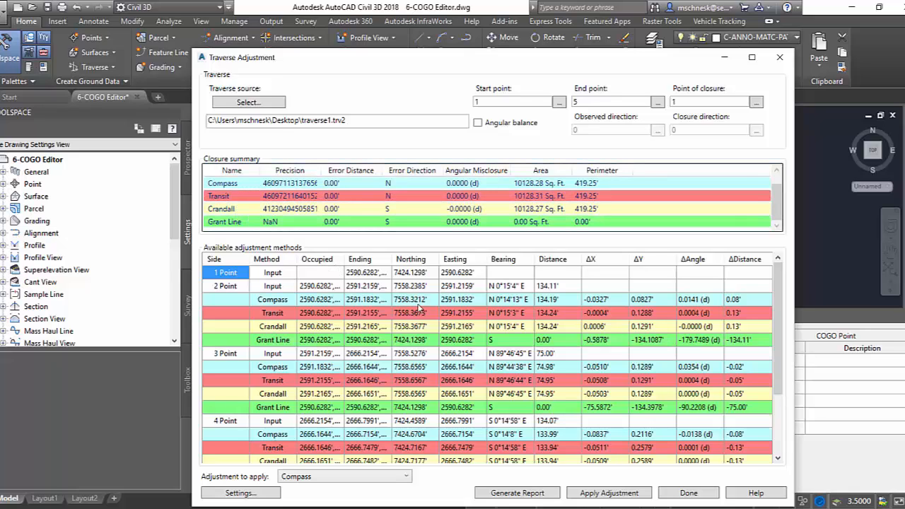
scroll(291, 323, down, 1)
scroll(288, 313, up, 1)
scroll(296, 345, down, 1)
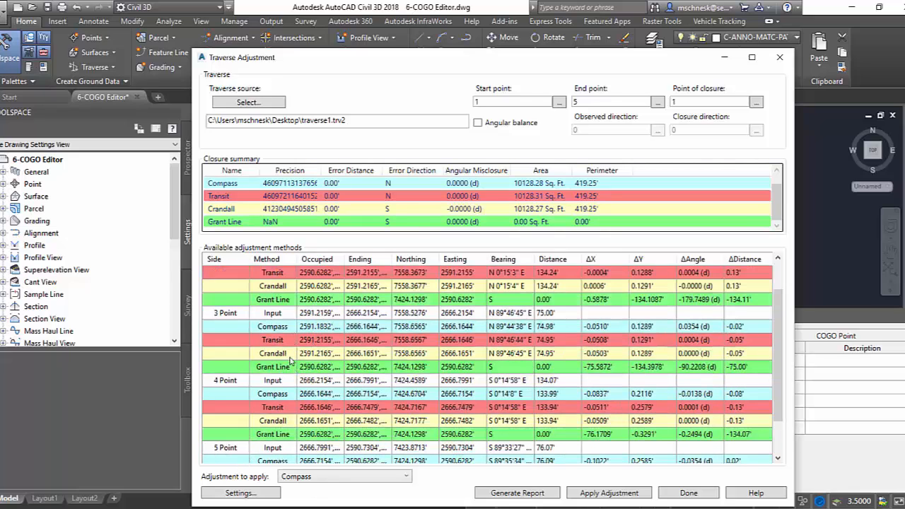
Apply the Compass adjustment, save it to the Desktop as traverse1-Compass.trv2 and finish the Traverse Adjustment.
click(306, 486)
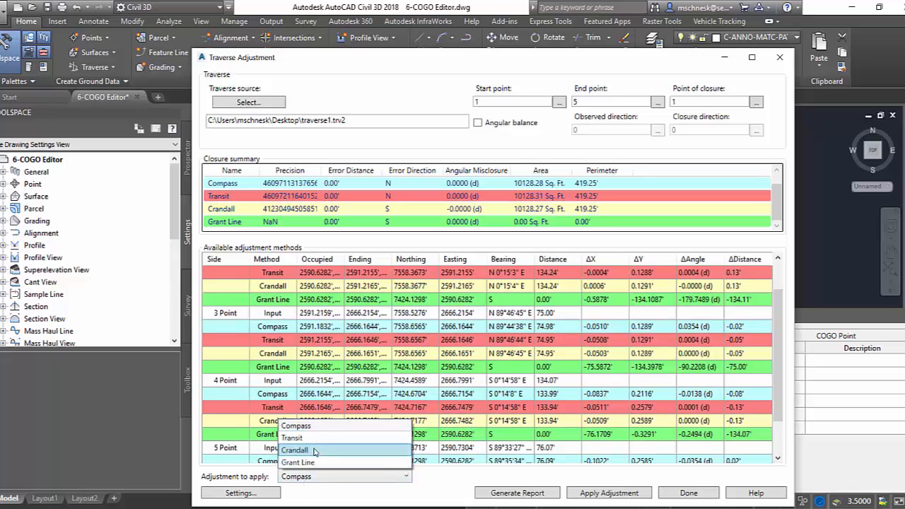
click(322, 495)
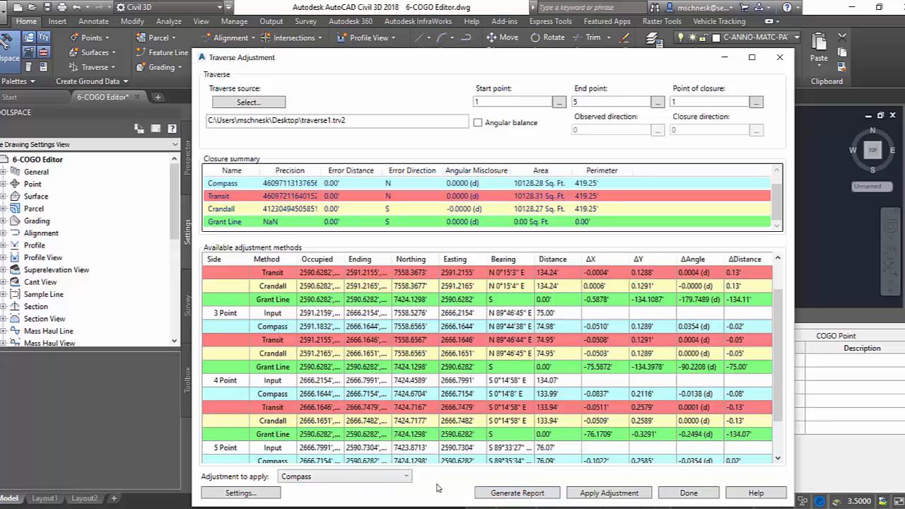
click(607, 493)
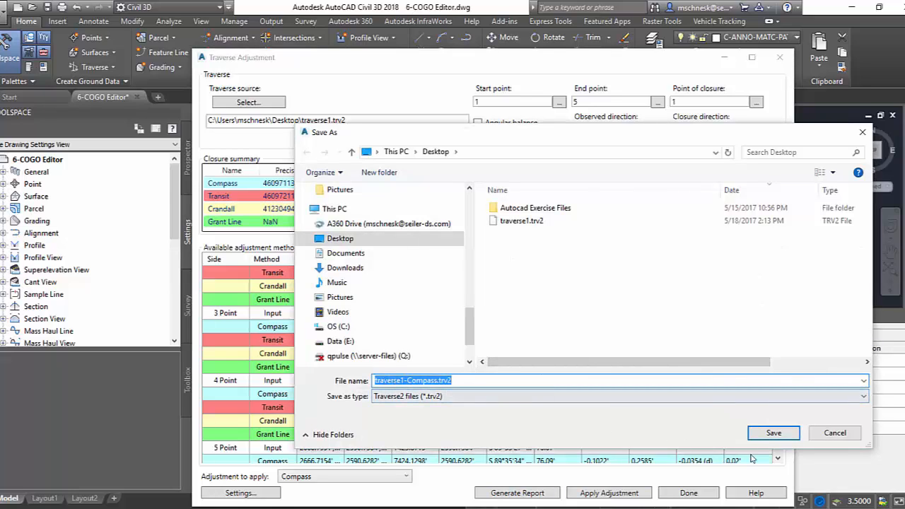
click(773, 435)
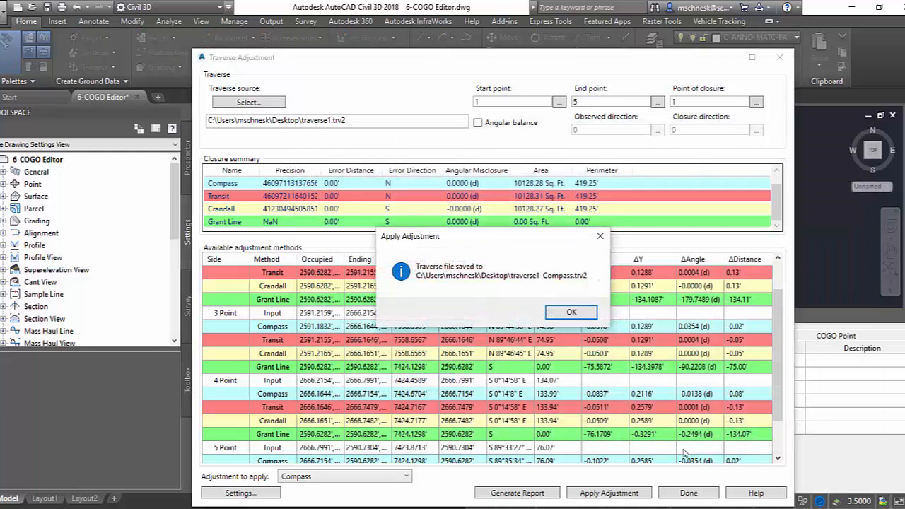
click(570, 312)
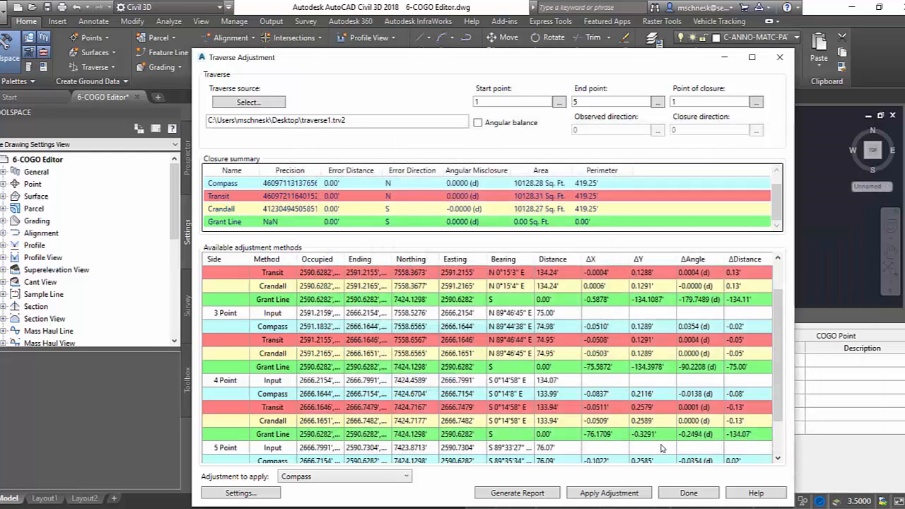
click(687, 493)
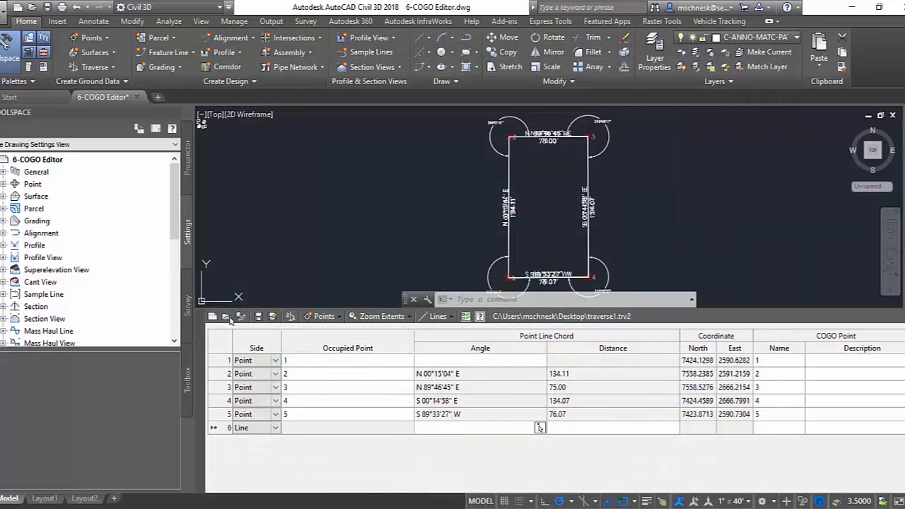
Open the adjusted traverse file traverse1-Compass.trv2 in the Traverse Editor.
click(226, 317)
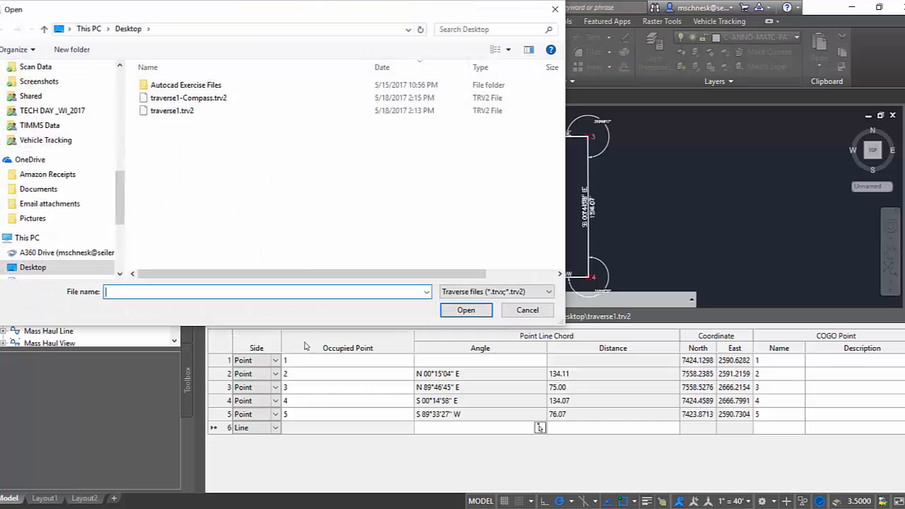
click(203, 101)
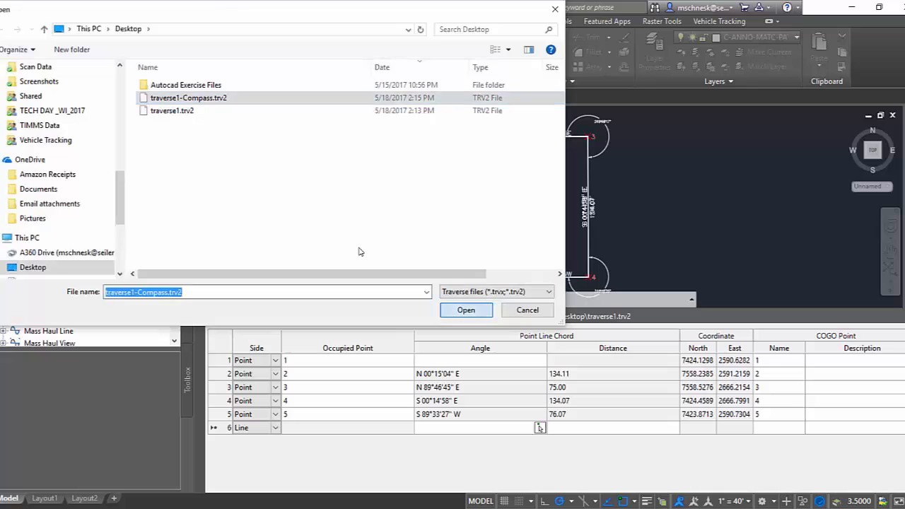
click(465, 310)
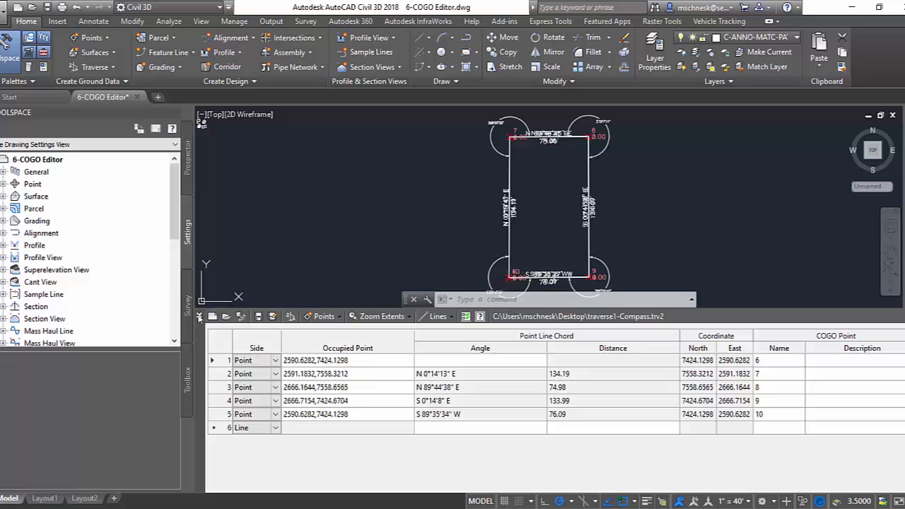
Close the Traverse Editor, saving the traverse changes, and inspect the adjusted point at the parcel's southeast corner.
click(200, 316)
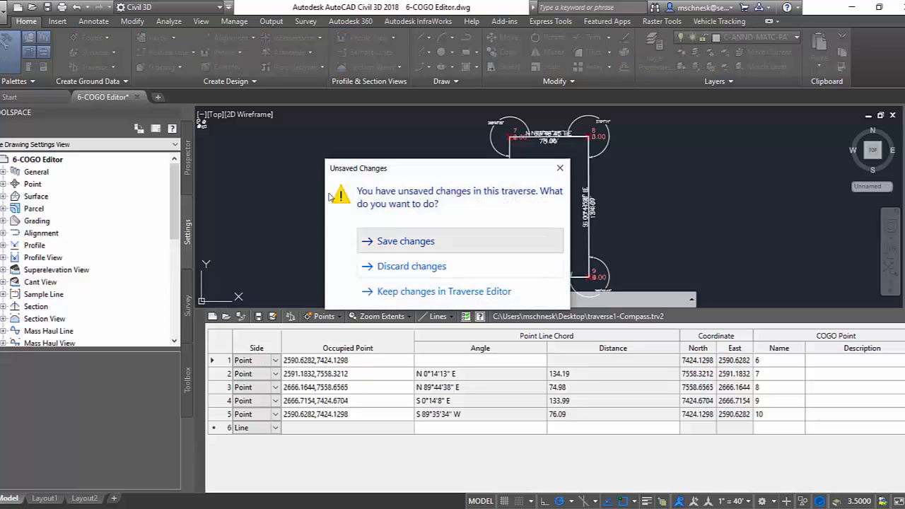
click(350, 241)
scroll(605, 379, up, 5)
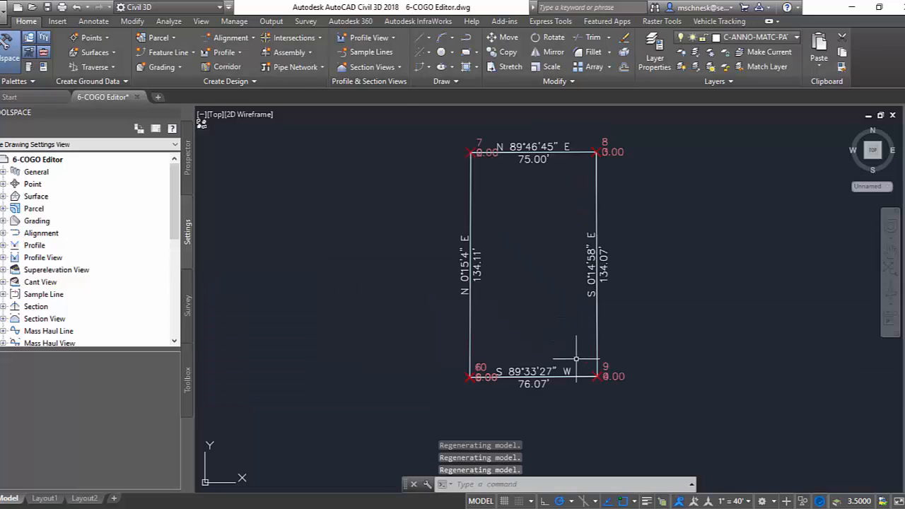
scroll(607, 386, up, 2)
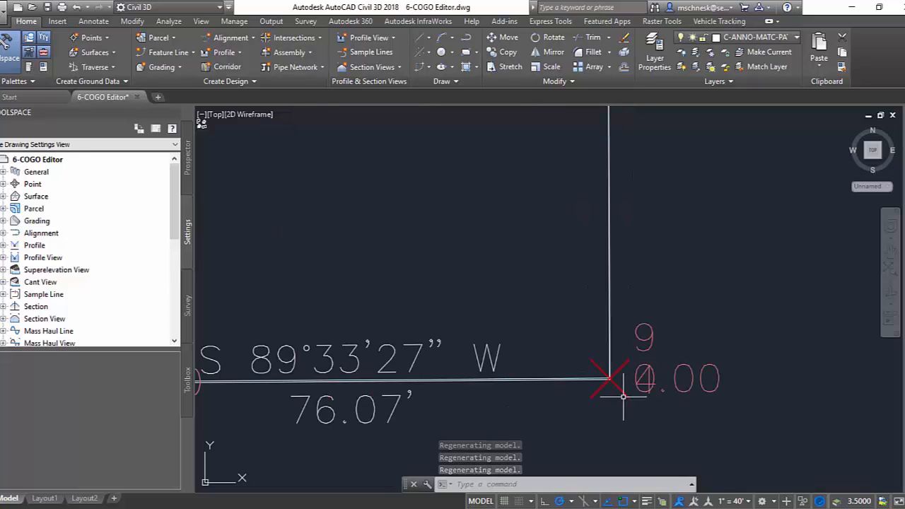
scroll(608, 387, down, 4)
scroll(606, 388, down, 4)
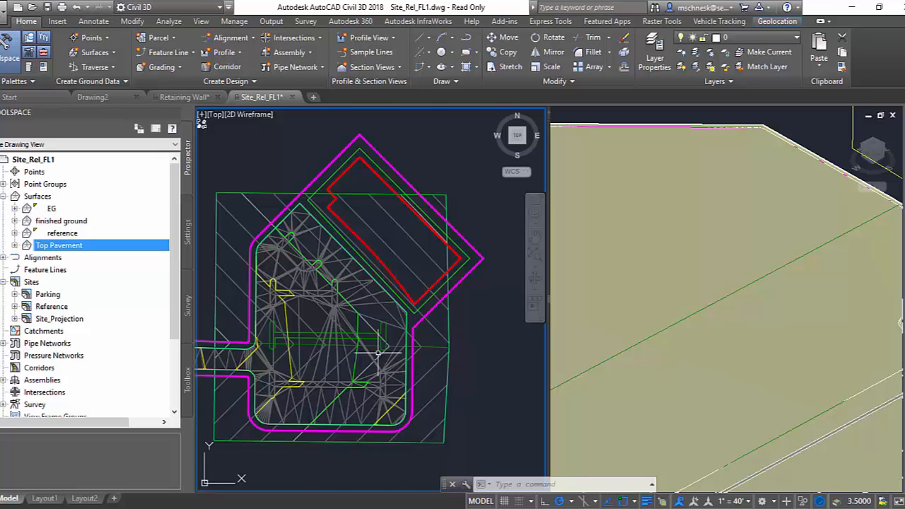
Convert the T-ended 3D polyline in the parking area to a feature line in the Reference site with Assign elevations enabled.
scroll(378, 357, up, 5)
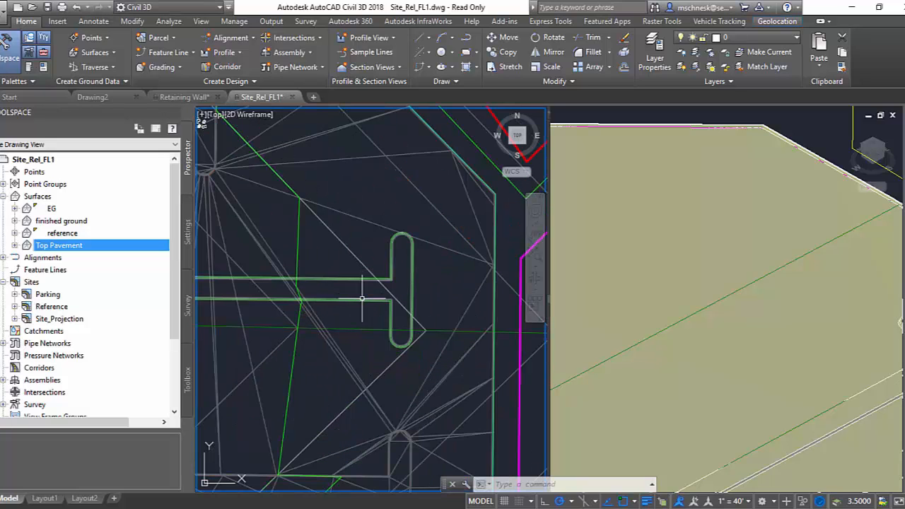
scroll(362, 302, up, 2)
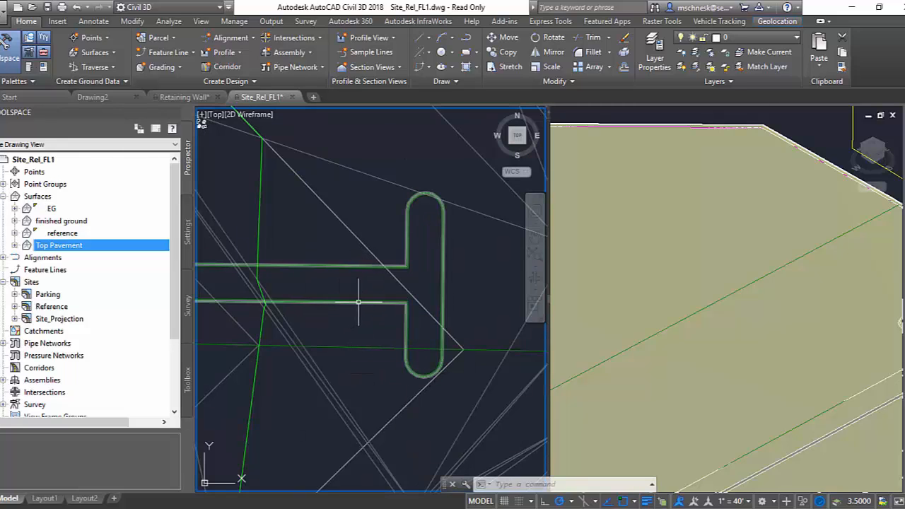
mouse_move(359, 302)
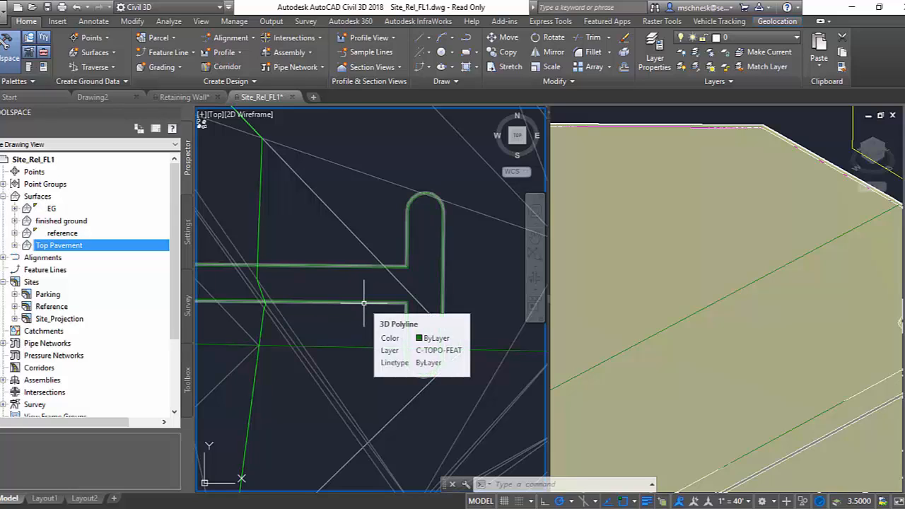
click(364, 304)
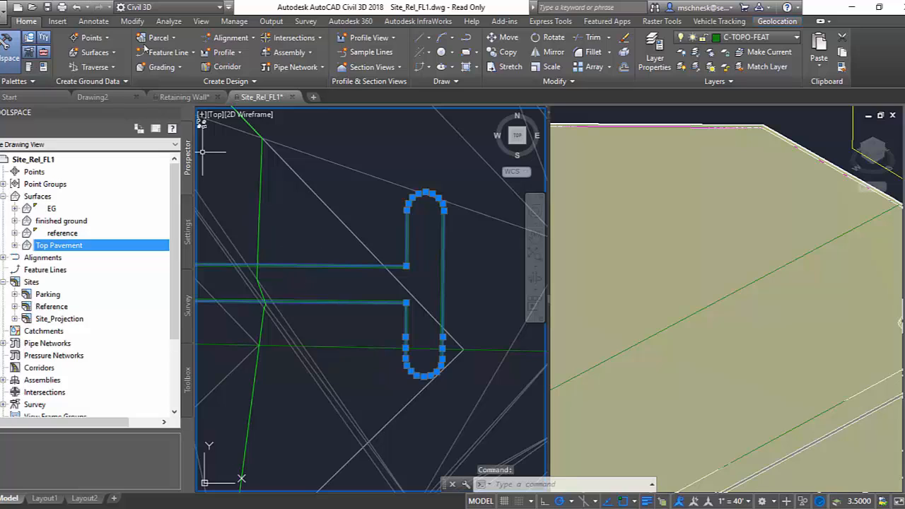
click(170, 52)
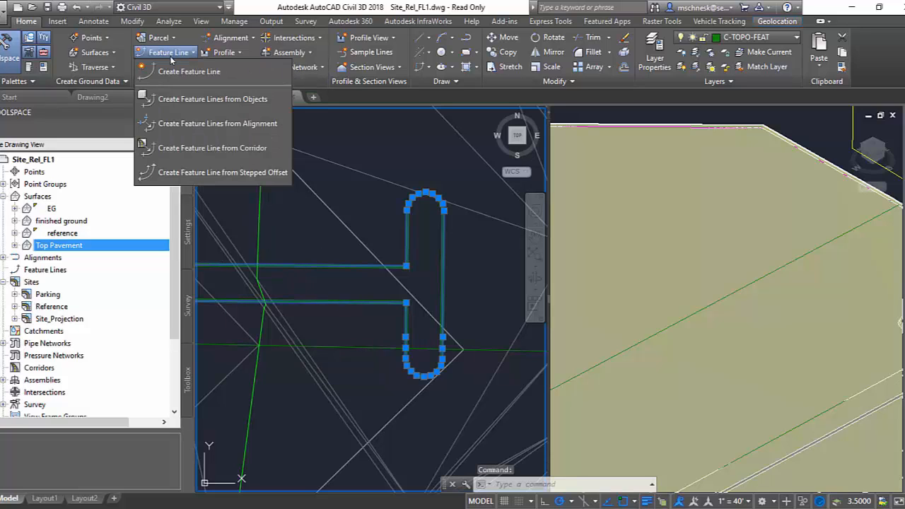
click(177, 99)
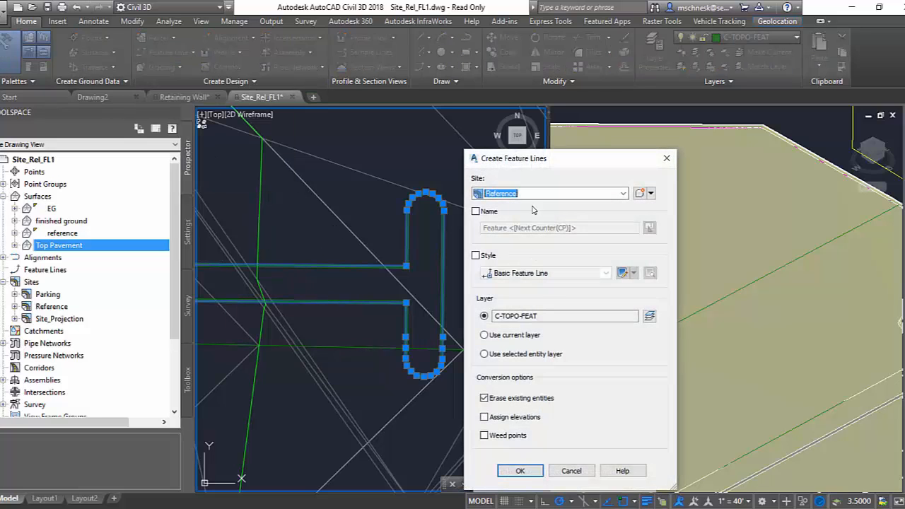
drag(513, 166, 381, 95)
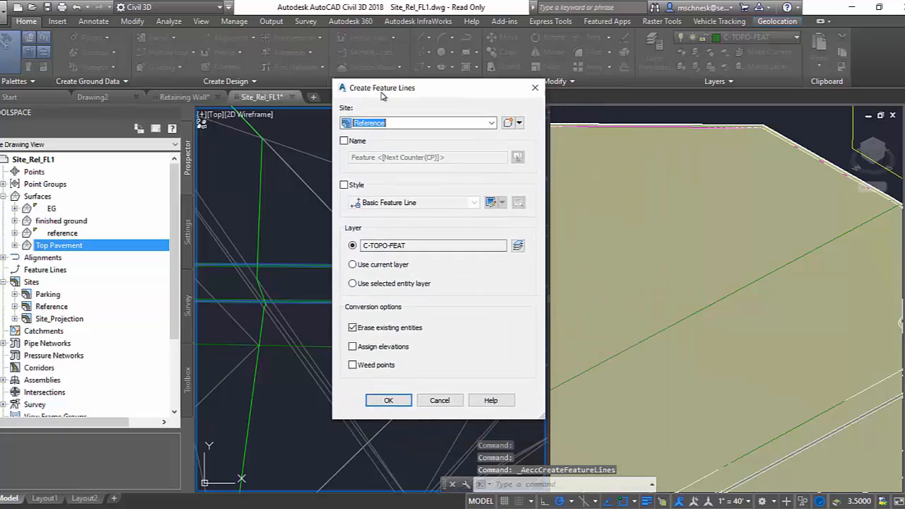
click(352, 347)
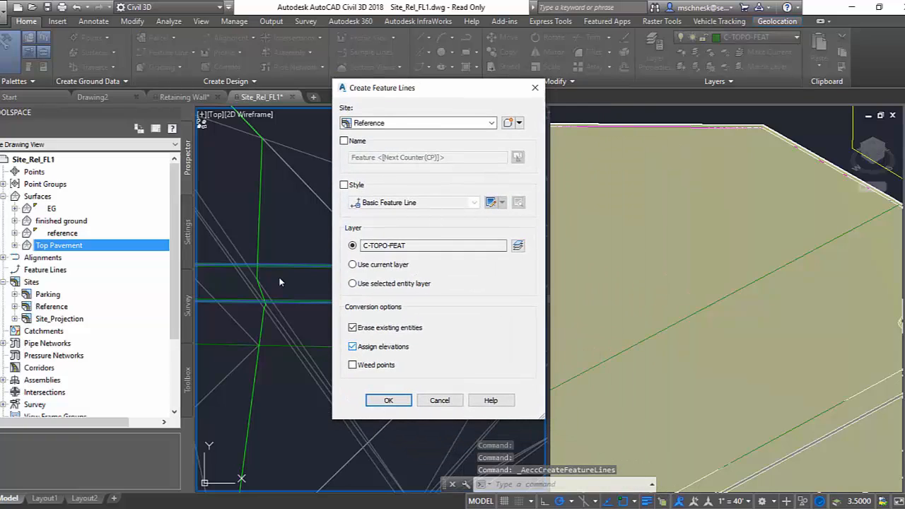
click(399, 401)
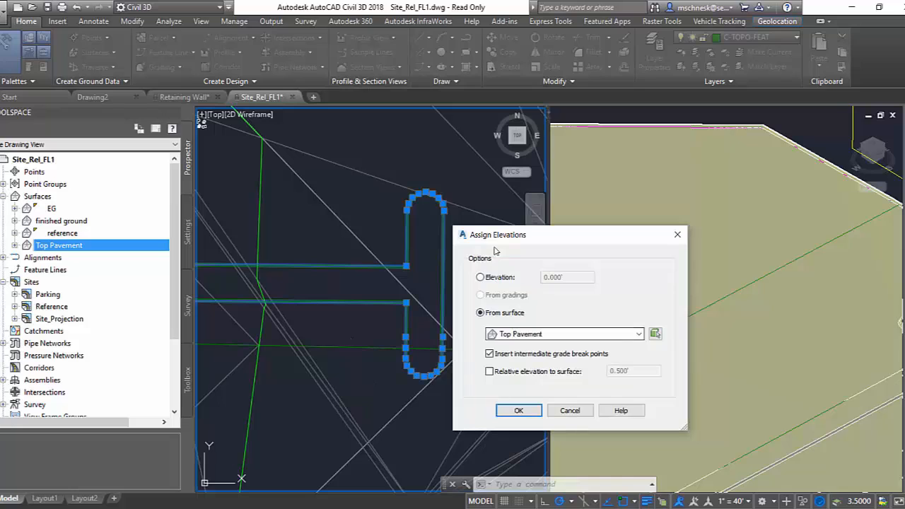
Assign the outer T-ended feature line's elevations from the reference surface, with a relative elevation to surface of 0.
drag(497, 235, 409, 165)
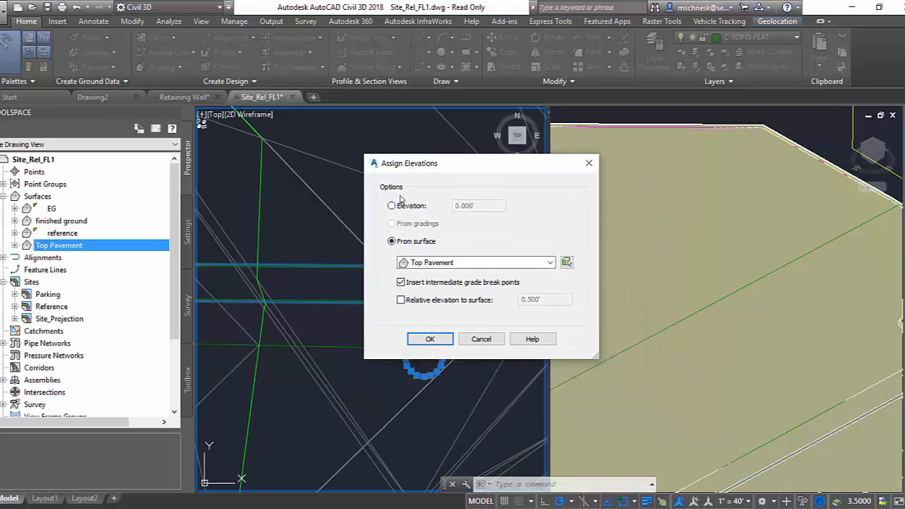
click(411, 269)
click(433, 294)
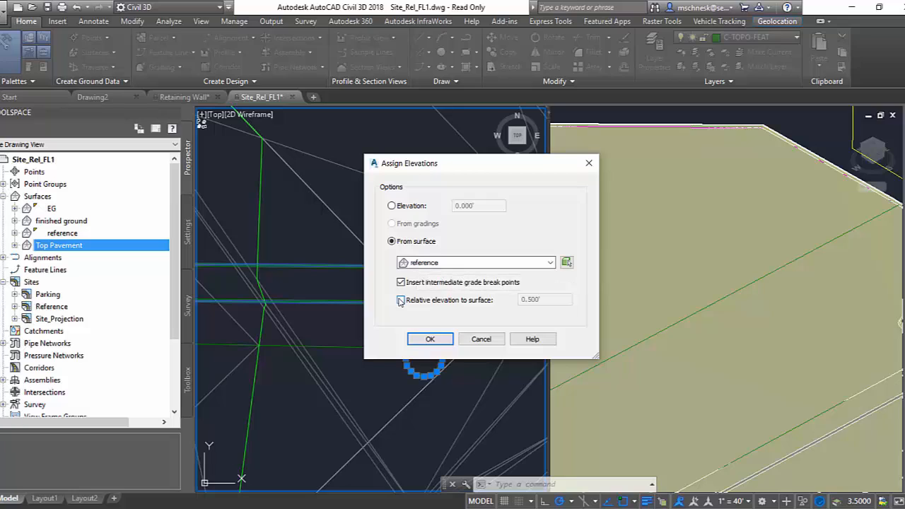
click(401, 300)
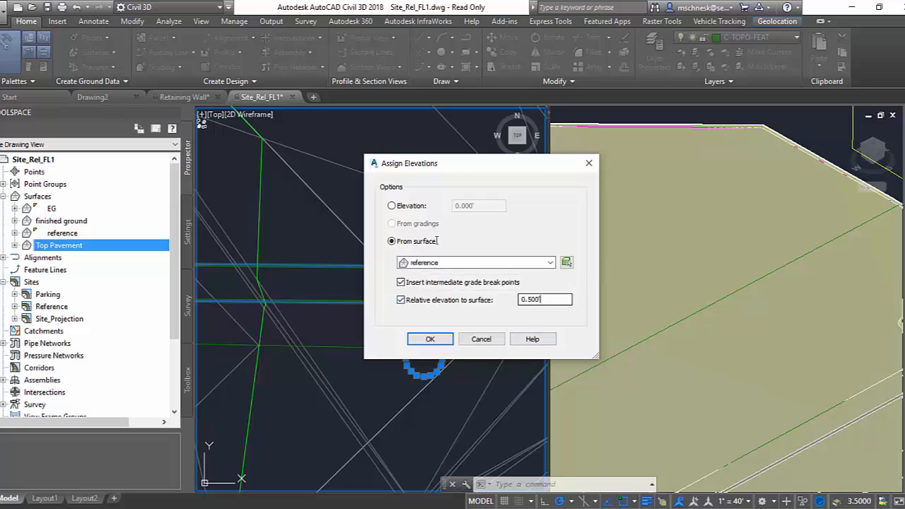
drag(551, 300, 515, 297)
text(0)
click(448, 340)
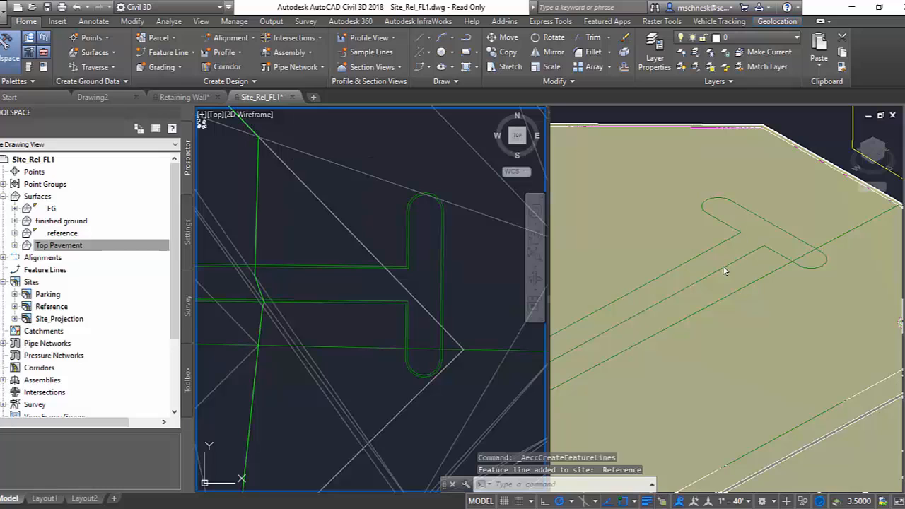
Convert the inner T-ended polyline to a feature line in the Reference site with Assign elevations enabled.
click(410, 268)
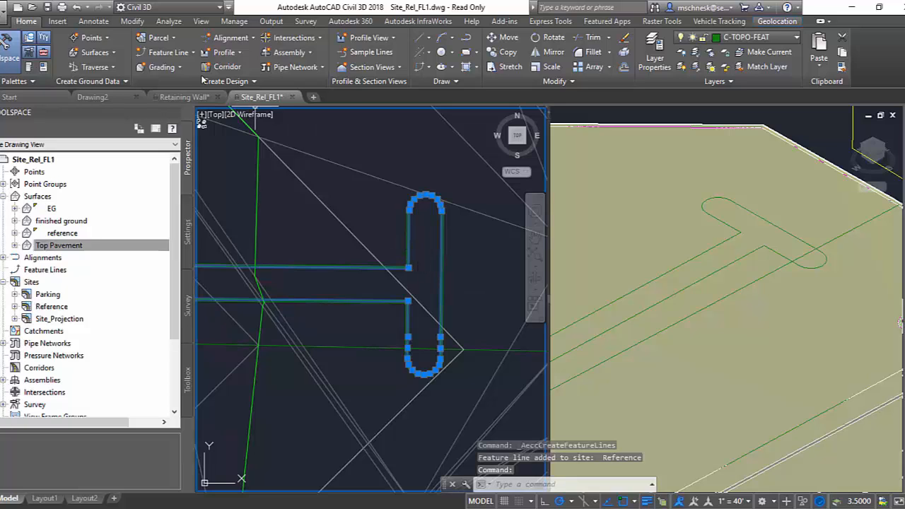
click(167, 52)
click(149, 92)
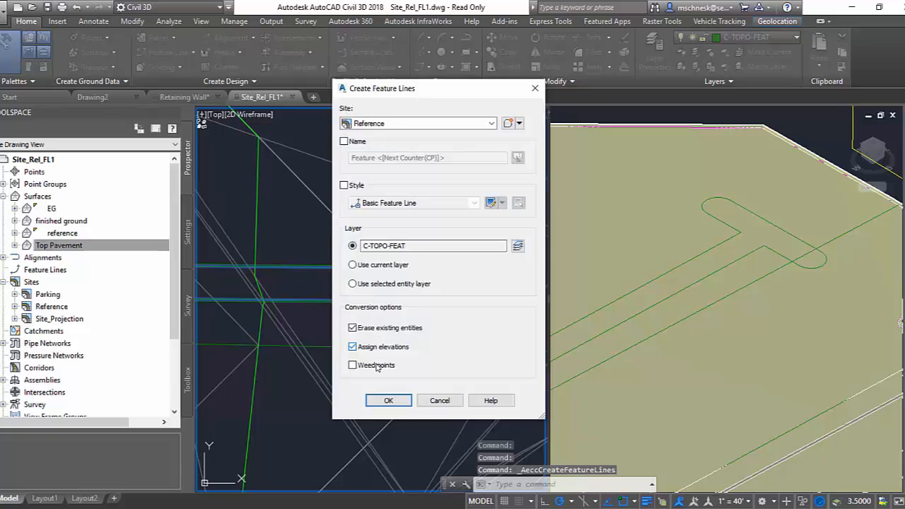
click(352, 347)
click(385, 400)
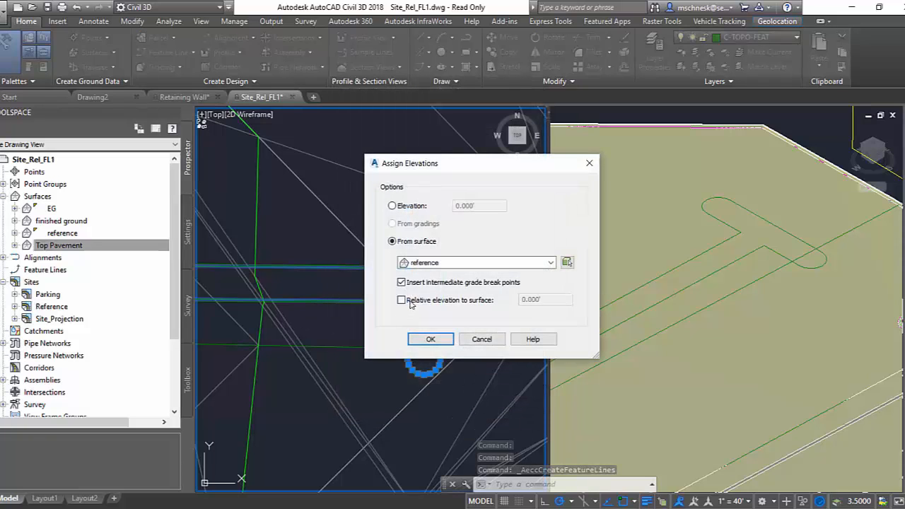
Make the inner feature line's elevations relative to the reference surface, offset by 0.5'.
click(402, 300)
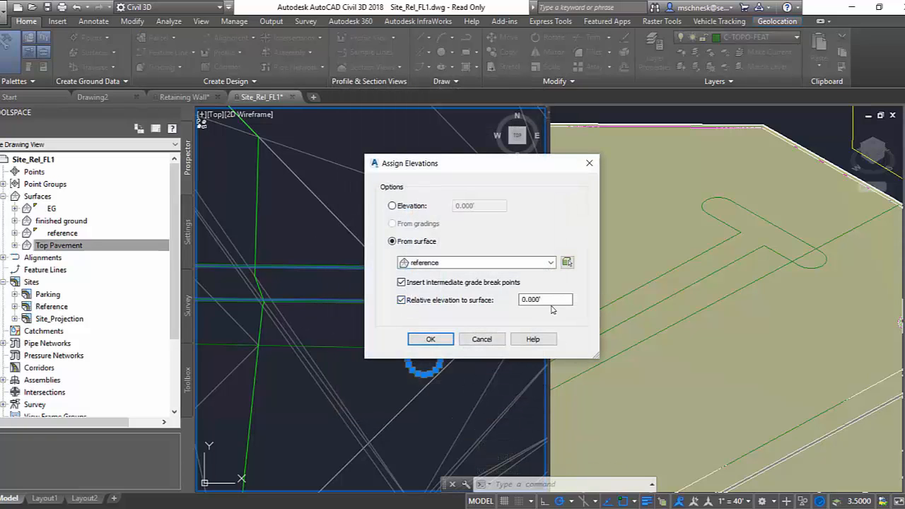
click(549, 306)
drag(548, 306, 504, 302)
text(.5)
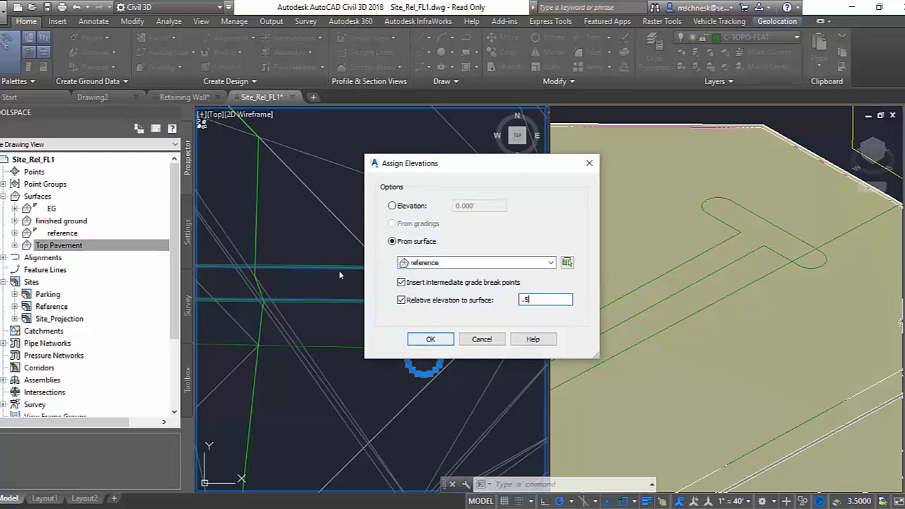
click(431, 340)
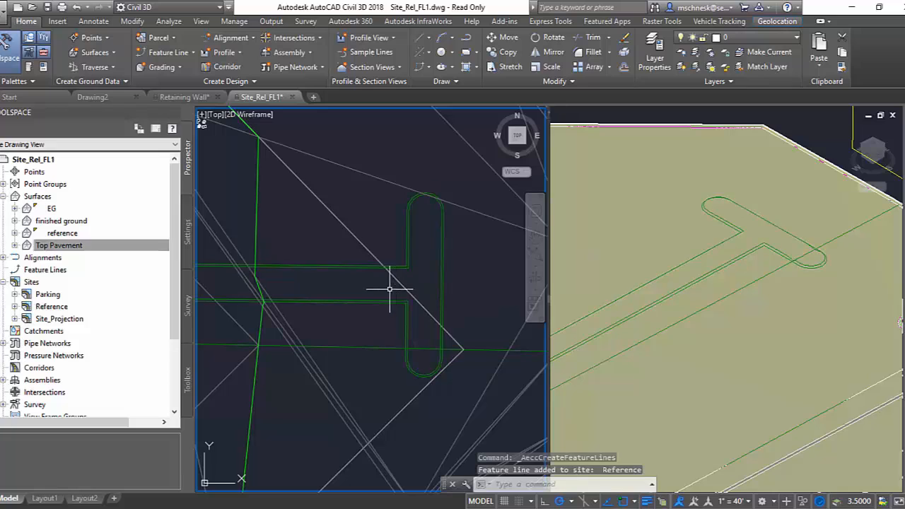
Add both T-ended island feature lines to the Top Pavement surface as breaklines.
click(384, 290)
click(360, 309)
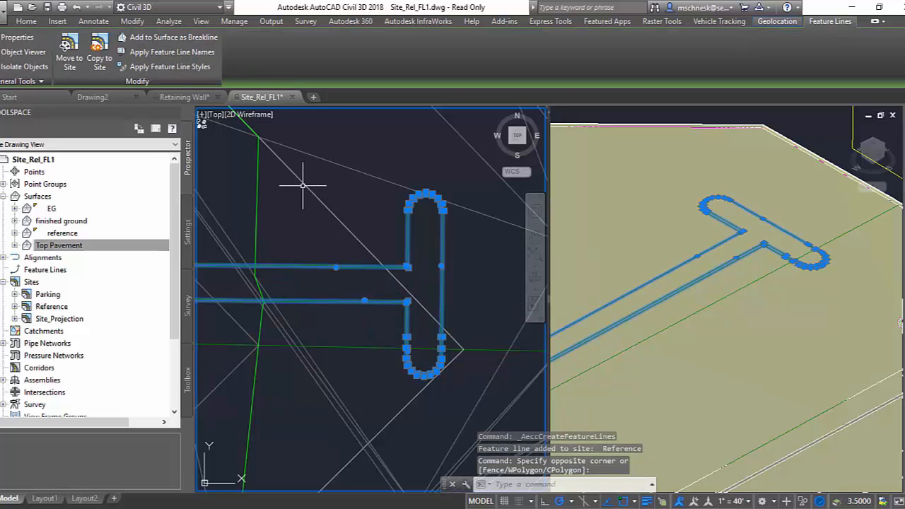
click(172, 37)
click(414, 257)
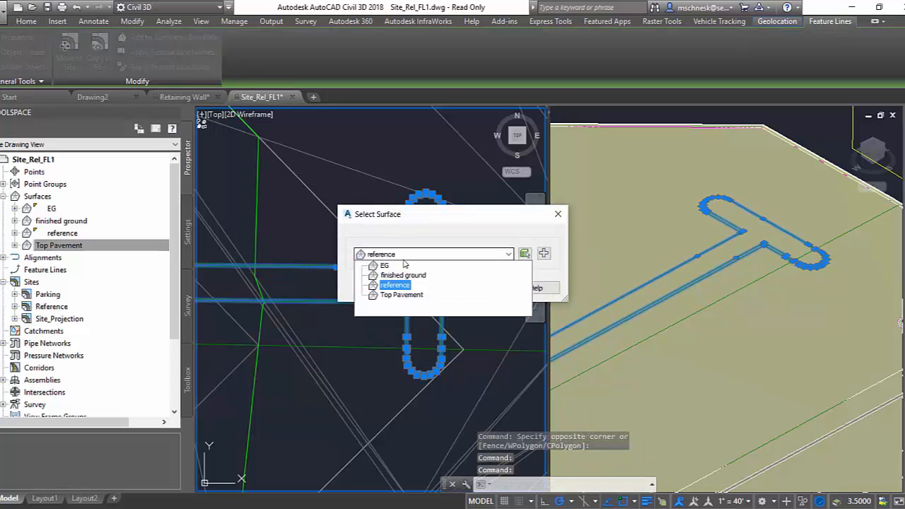
click(403, 295)
click(433, 288)
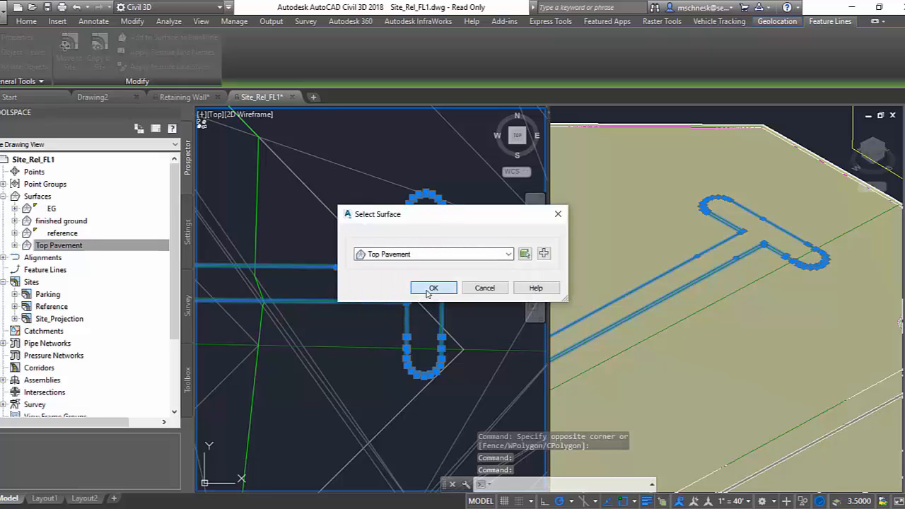
click(439, 363)
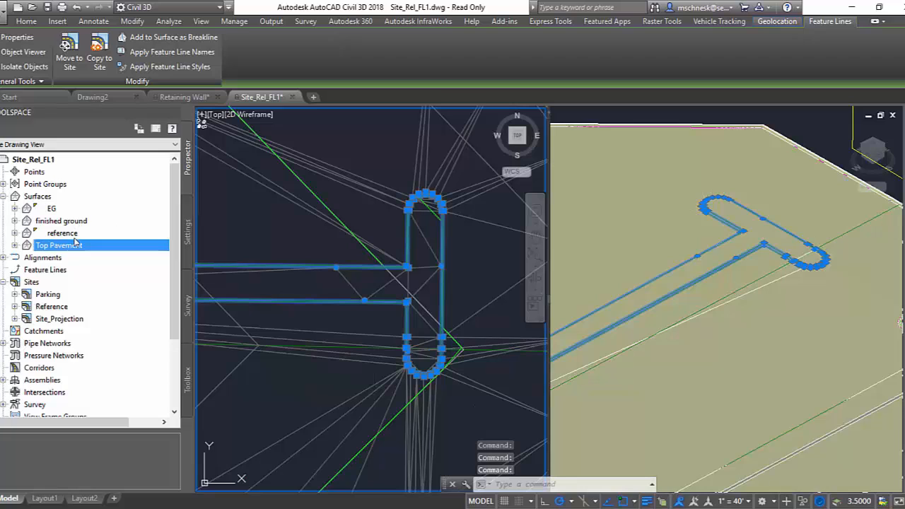
Rebuild the Top Pavement surface and inspect the new island in the isometric view.
right_click(74, 244)
click(113, 282)
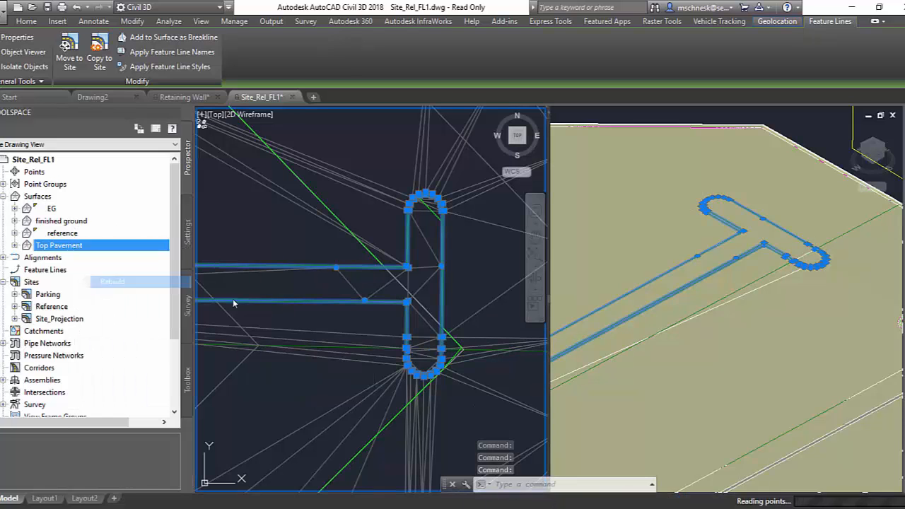
scroll(377, 240, down, 2)
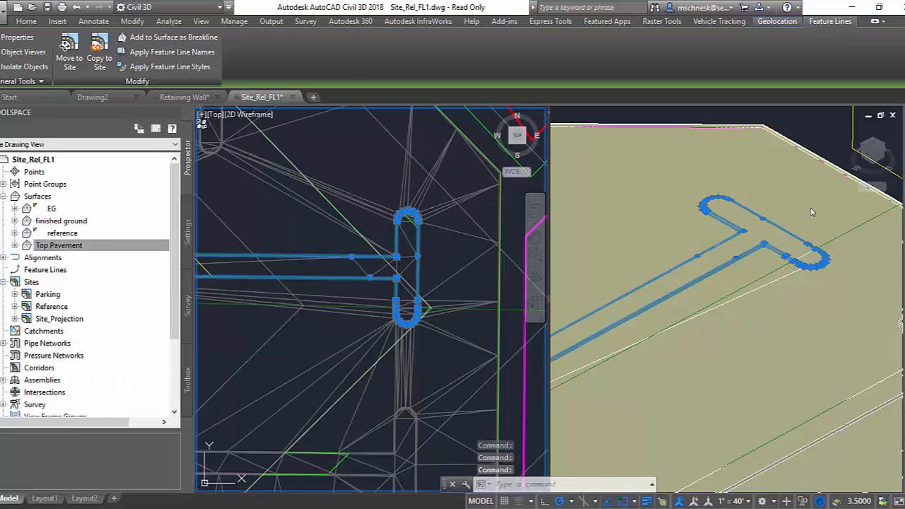
click(802, 128)
scroll(660, 226, down, 2)
scroll(660, 232, down, 3)
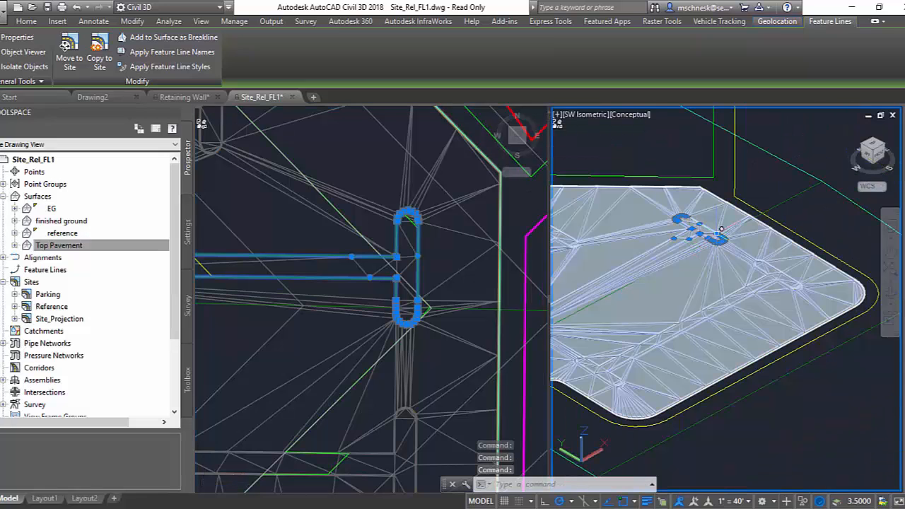
scroll(687, 226, up, 2)
scroll(705, 240, up, 3)
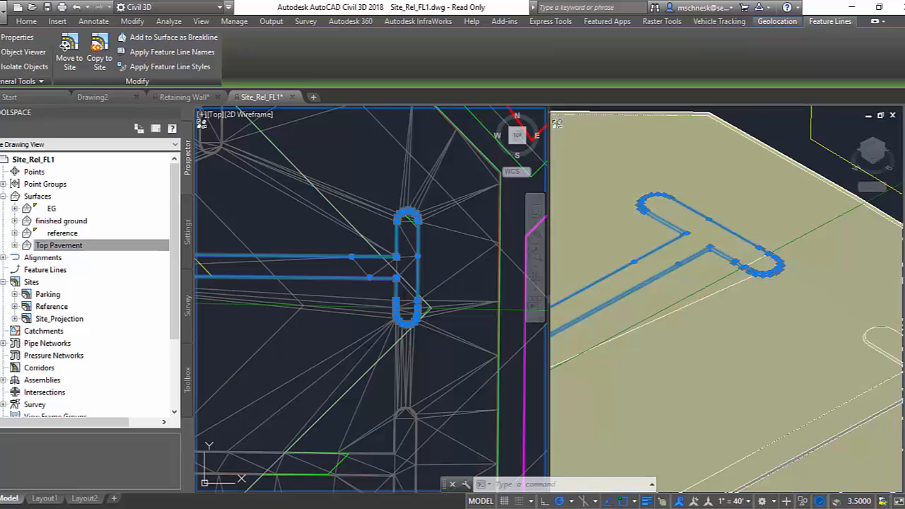
Set the grade of the reference feature line running east through the T-ended island to -3% with Quick Elevation Edit.
click(460, 276)
scroll(455, 271, down, 2)
middle_drag(462, 303, 371, 279)
key(Escape)
key(Escape)
click(476, 273)
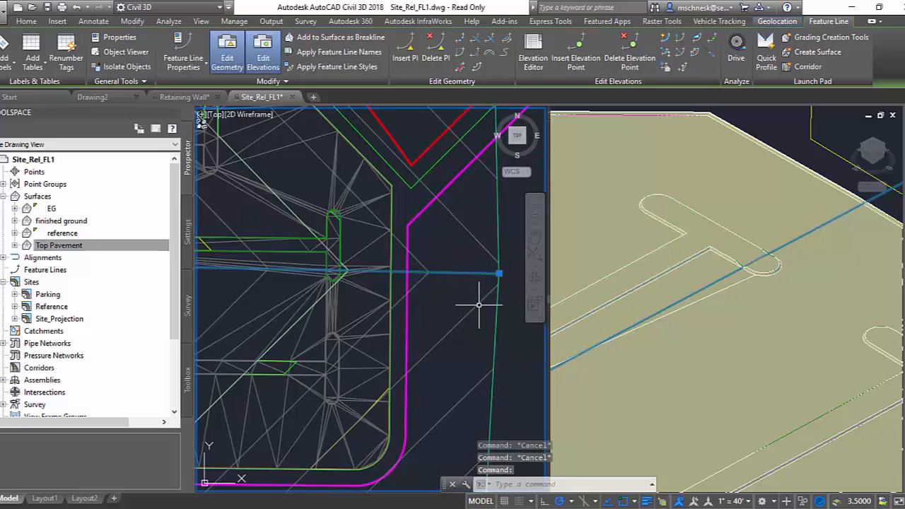
scroll(457, 272, down, 2)
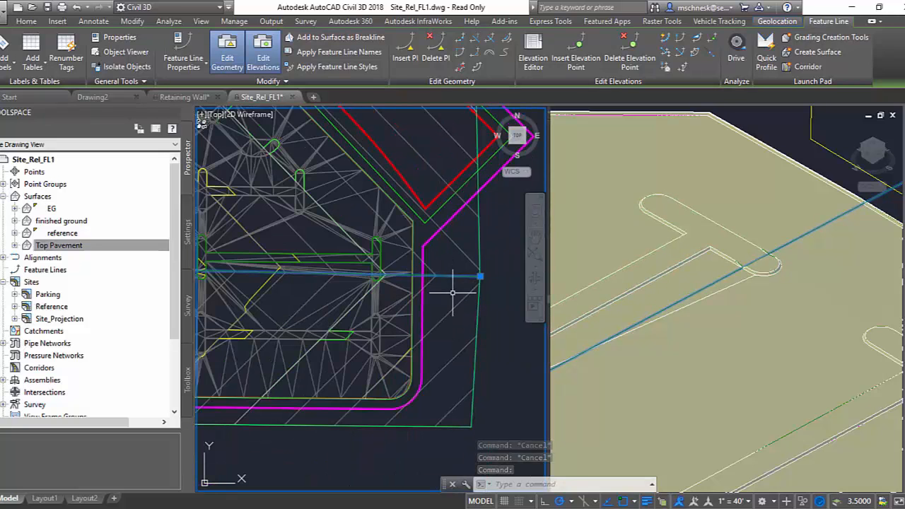
scroll(445, 284, up, 2)
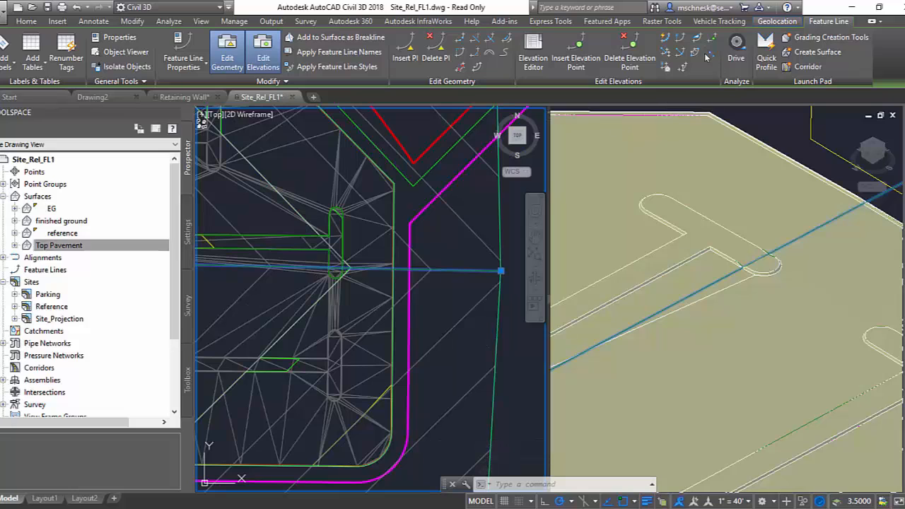
click(666, 37)
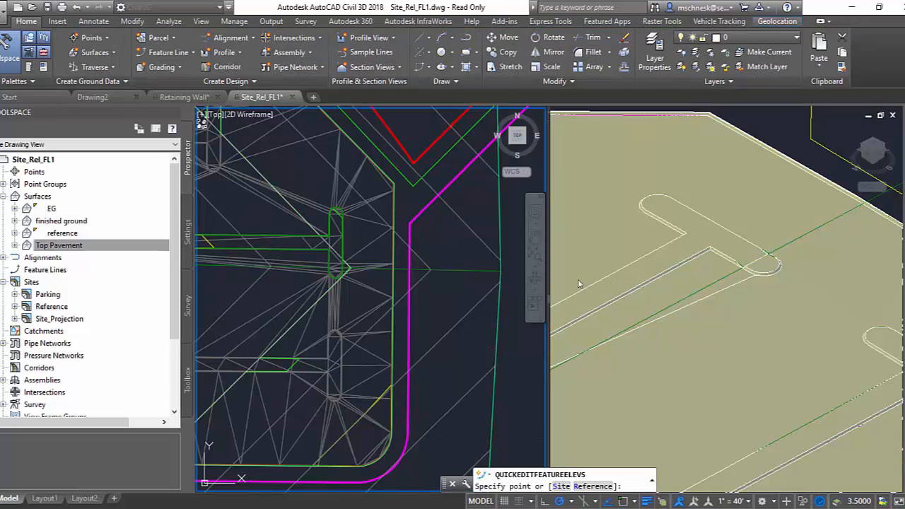
click(416, 275)
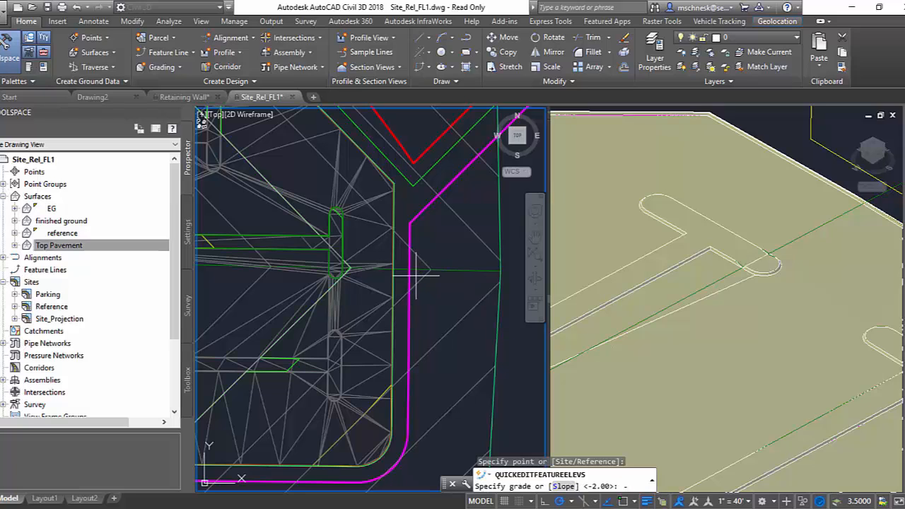
text(-3)
key(Return)
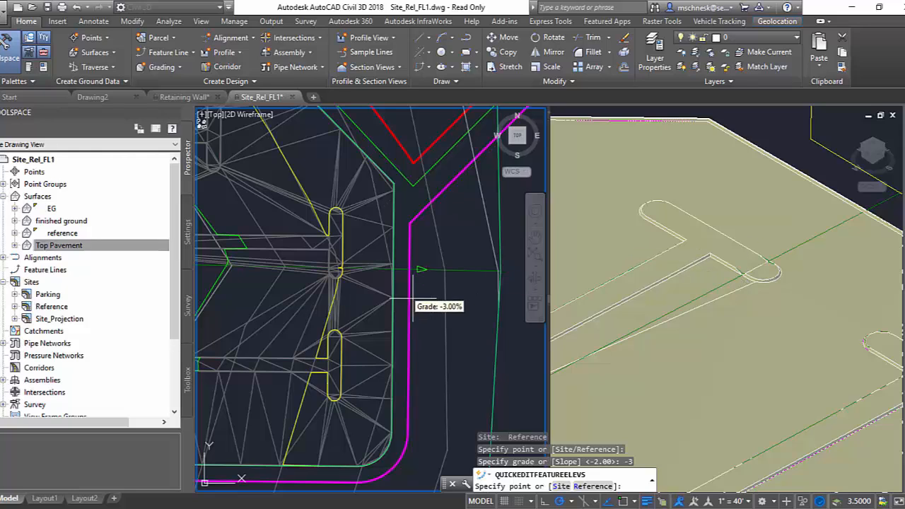
Change the same reference feature line's grade to -1.5% and look closer at the island.
click(423, 271)
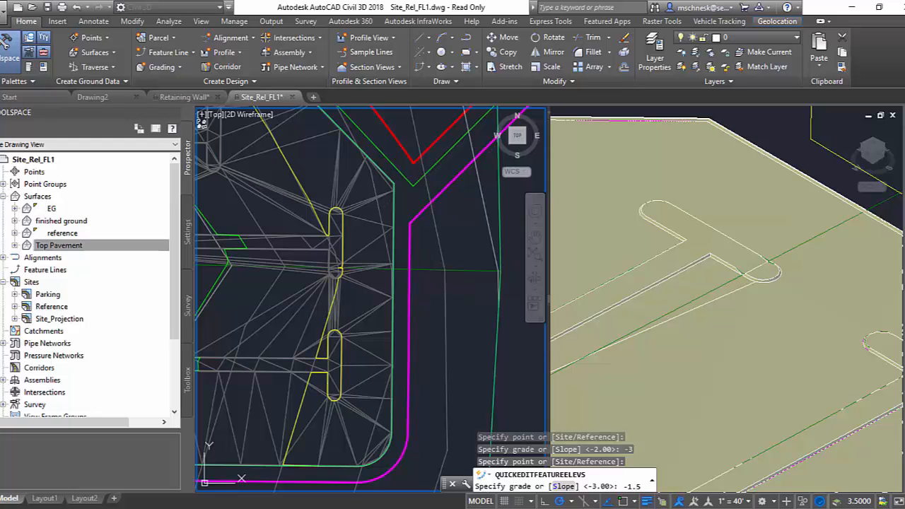
key(Return)
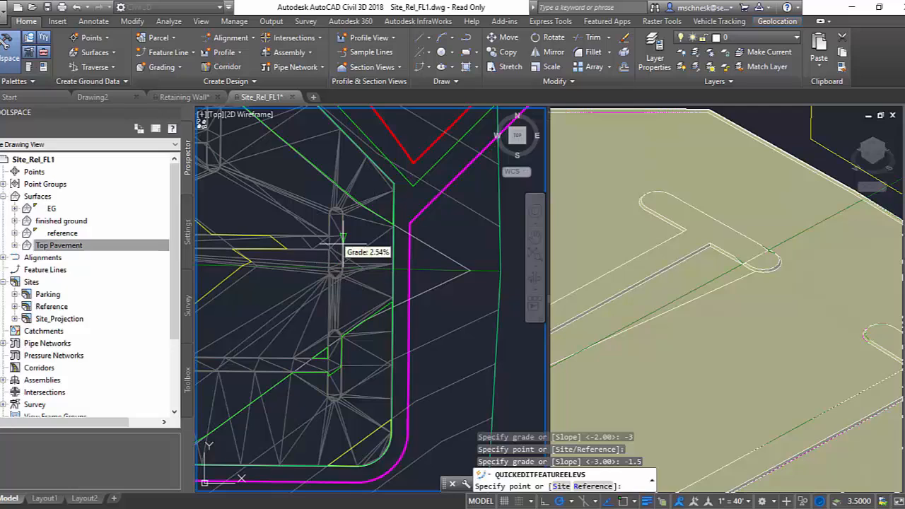
scroll(327, 234, up, 2)
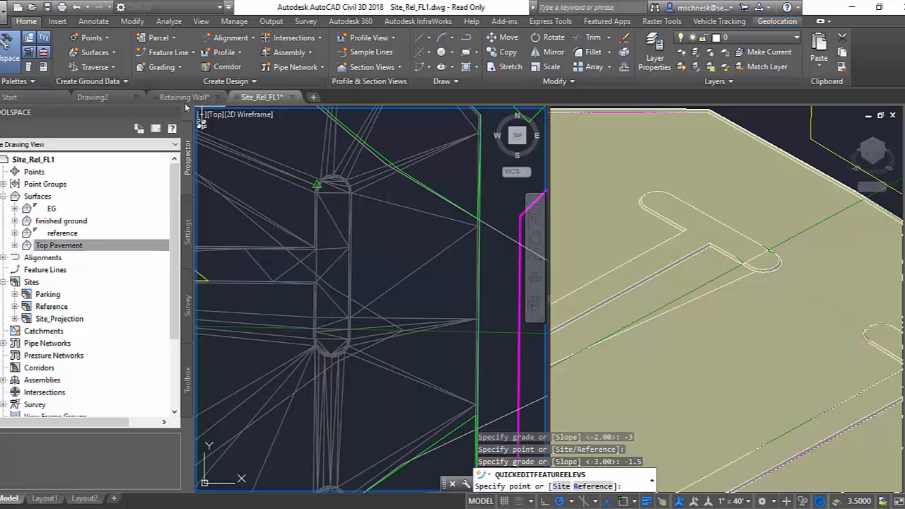
Switch to the Retaining Wall drawing and examine the WallTop feature line in the plan view.
click(180, 96)
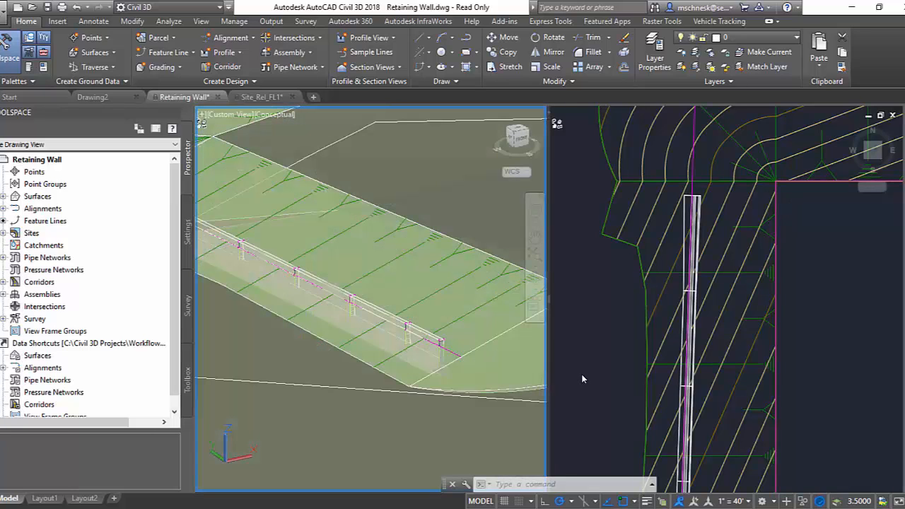
click(599, 330)
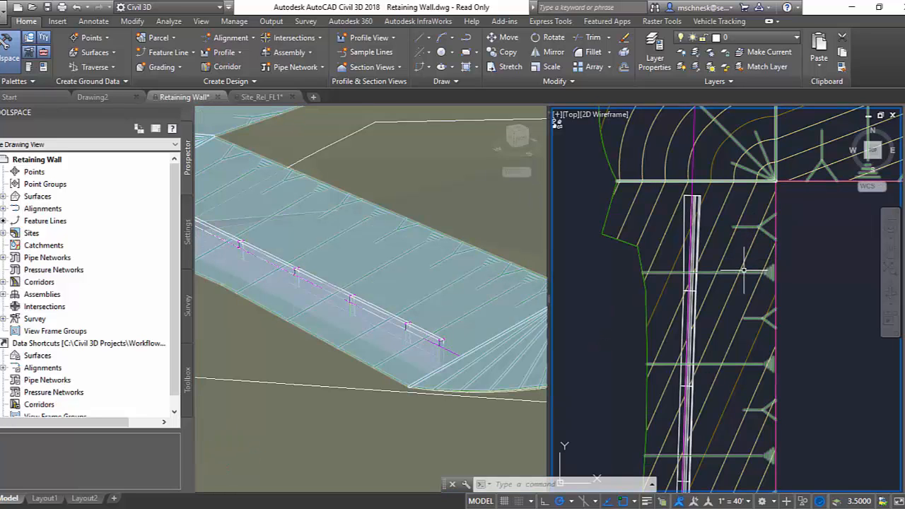
click(693, 169)
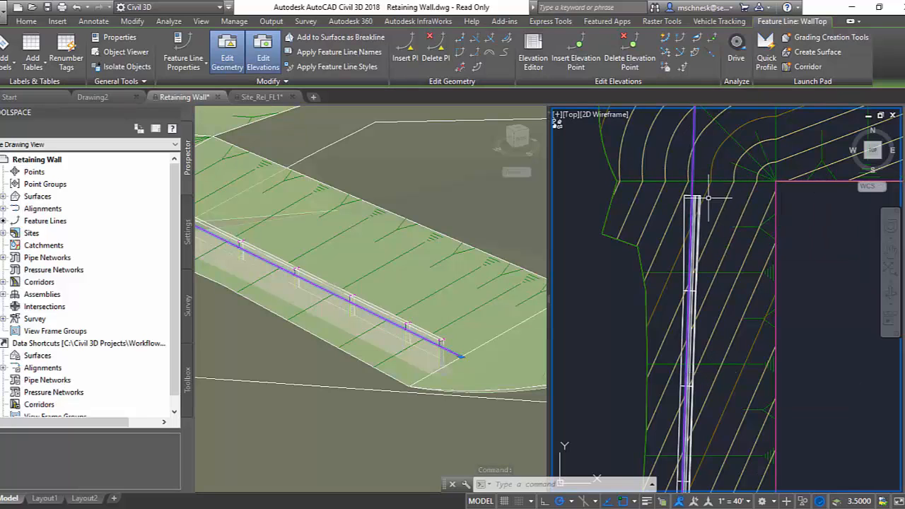
key(Escape)
Edit the grading around the retaining wall to a 6:1 cut slope and a 6:1 fill slope.
click(727, 269)
click(723, 265)
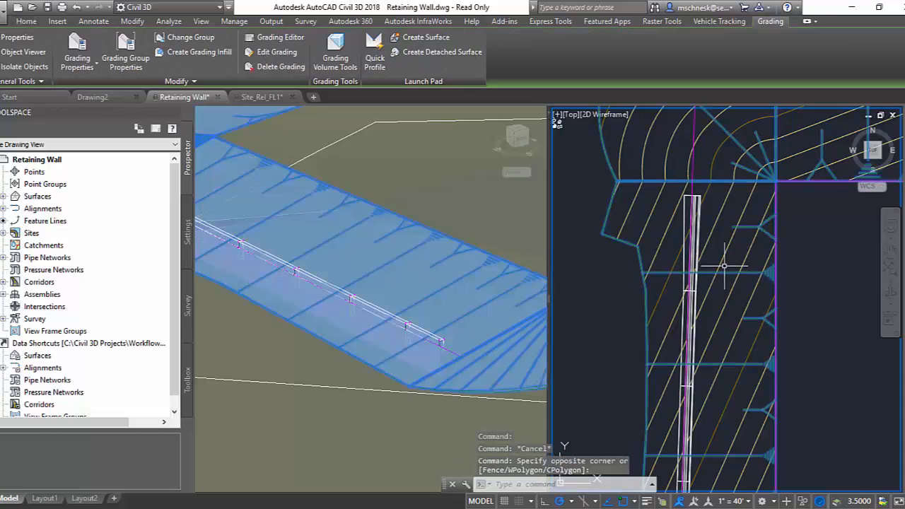
right_click(726, 267)
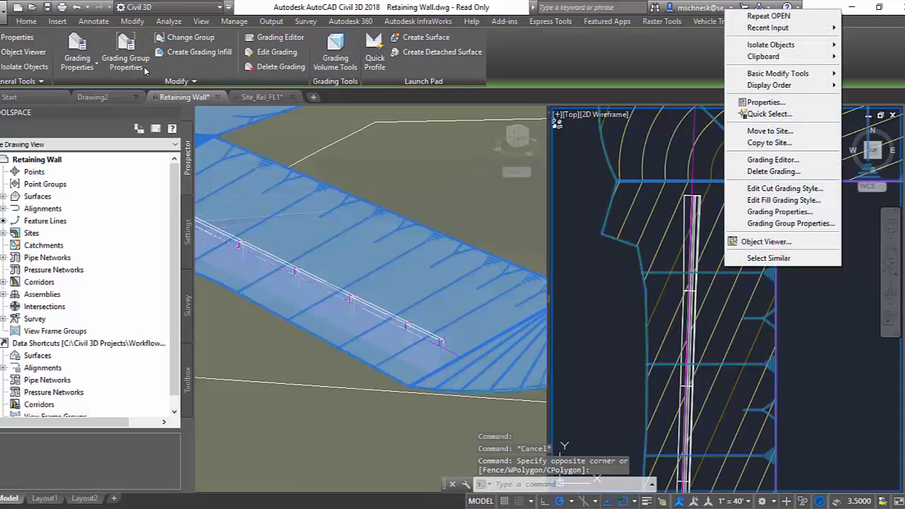
click(274, 52)
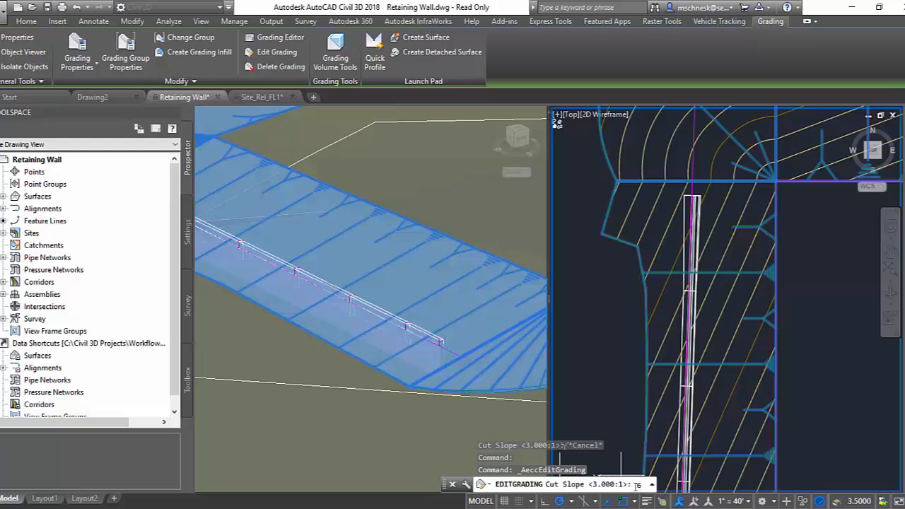
text(6:1)
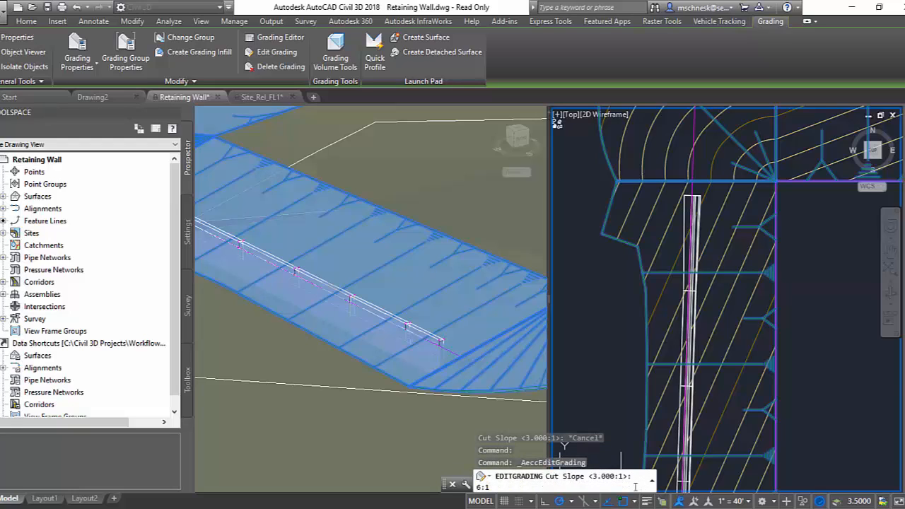
key(Return)
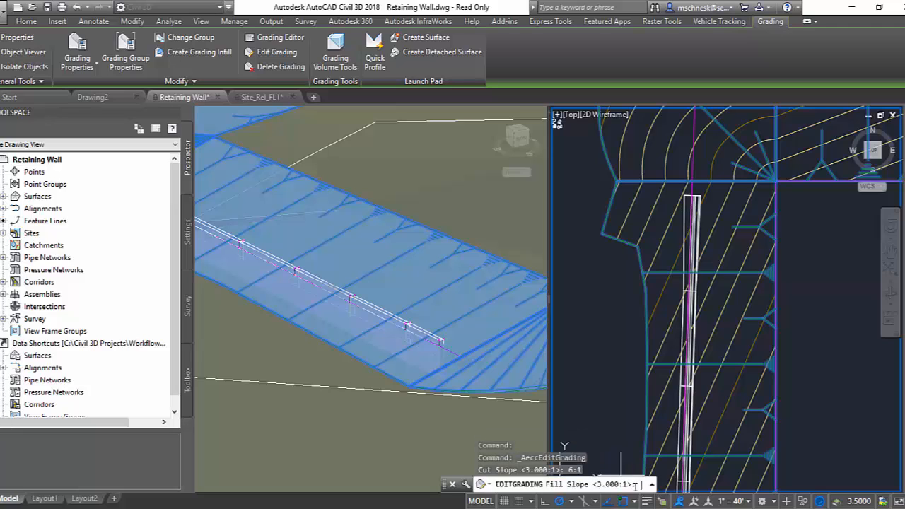
text(6:)
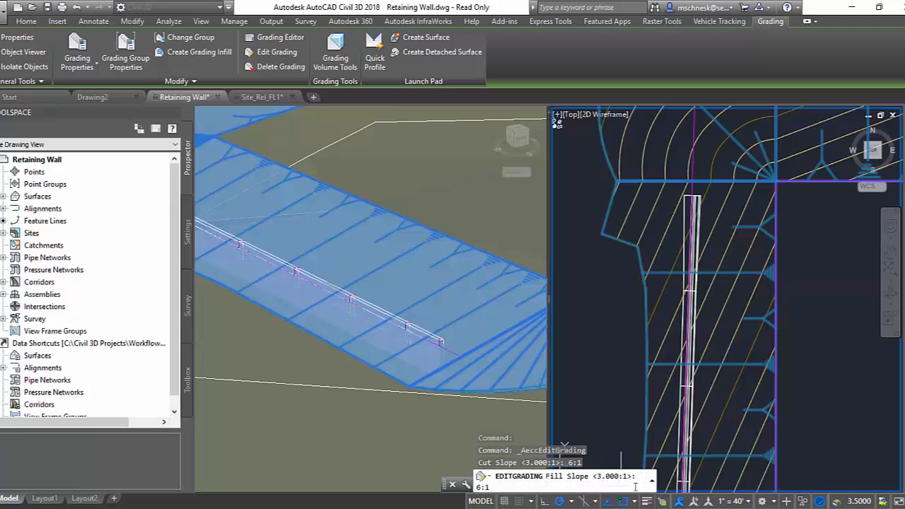
text(1)
key(Return)
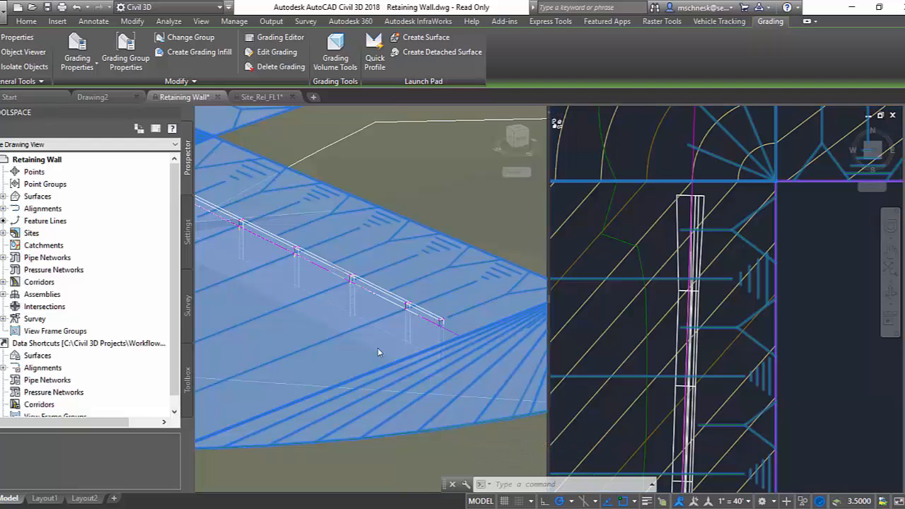
click(471, 434)
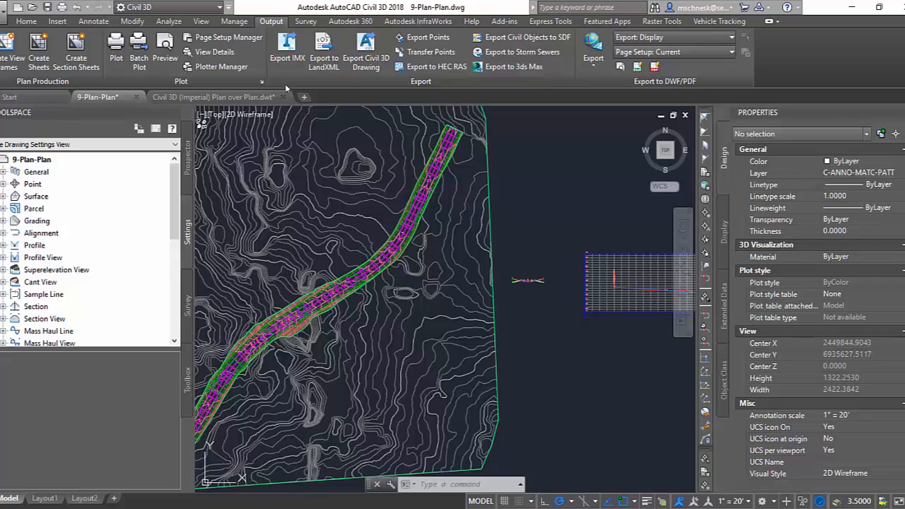
Switch to the Civil 3D (Imperial) Plan over Plan template and check the upper viewport's type and order, keeping the type as Plan.
click(266, 99)
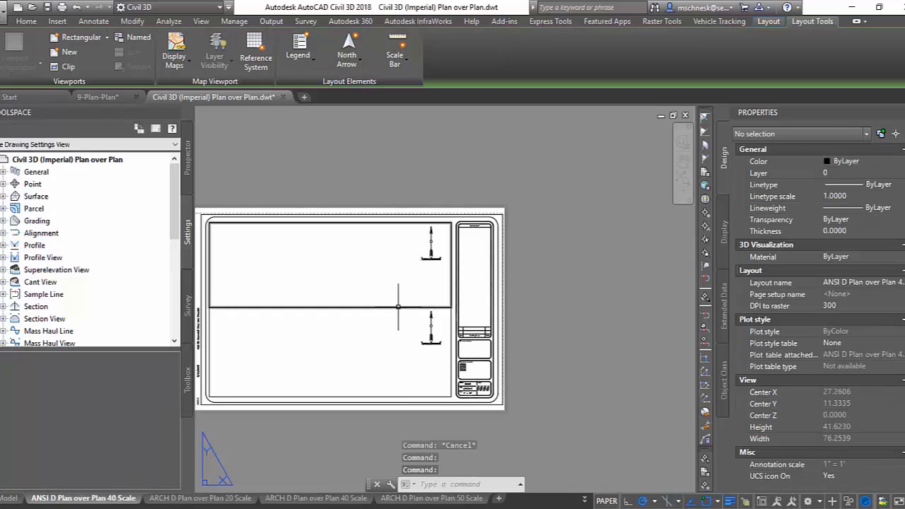
click(385, 307)
scroll(813, 319, down, 1)
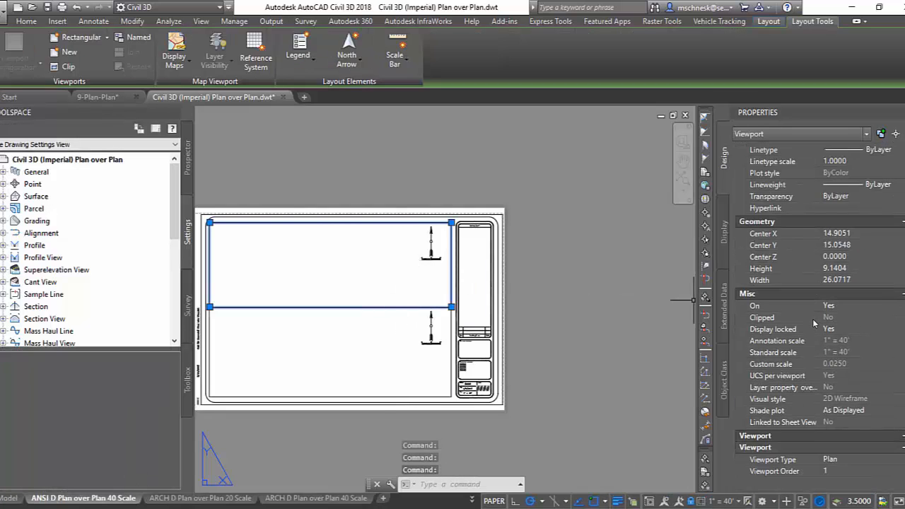
click(846, 459)
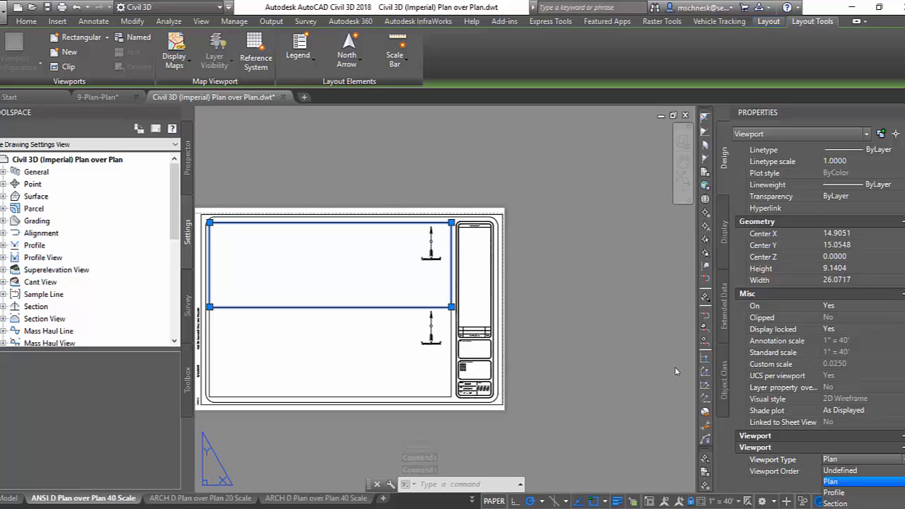
click(834, 481)
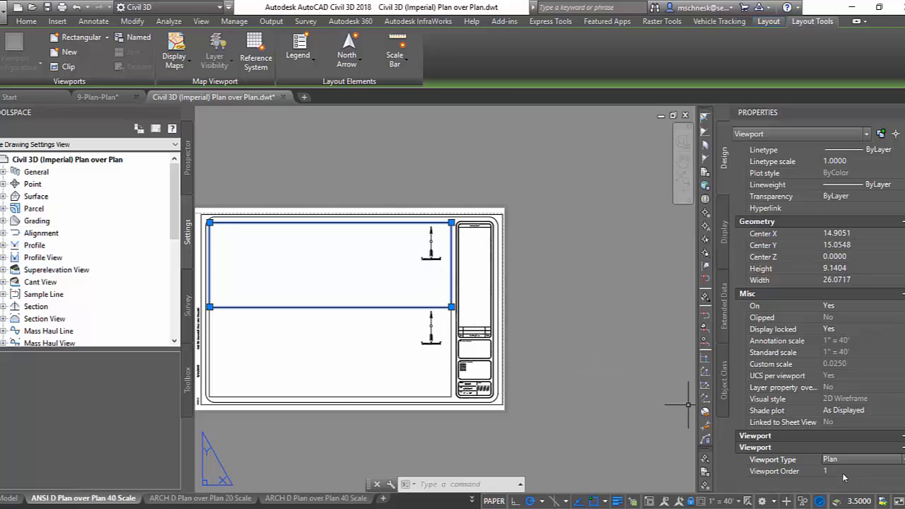
key(Escape)
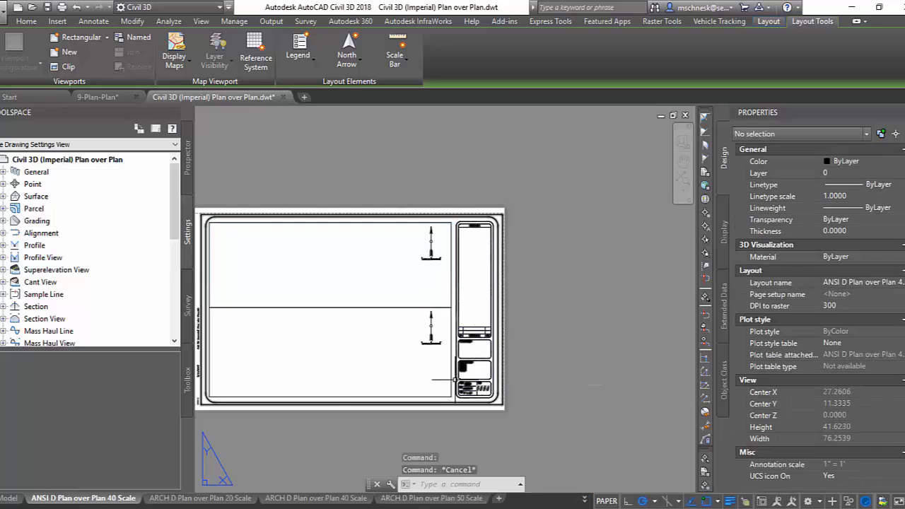
Check the viewport type and order of the lower viewport on the ANSI D Plan over Plan 40 Scale layout.
click(451, 350)
scroll(784, 460, down, 1)
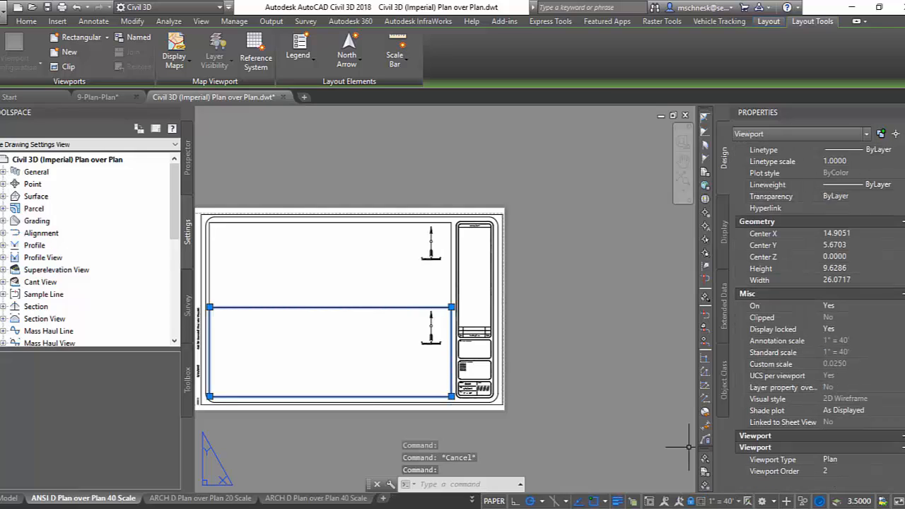
click(593, 393)
key(Escape)
In the 9-Plan-Plan drawing, set up view frames for plan-only sheets with the ARCH D Plan over Plan 20 Scale layout from Civil 3D (Imperial) Plan over Plan.dwt.
click(126, 100)
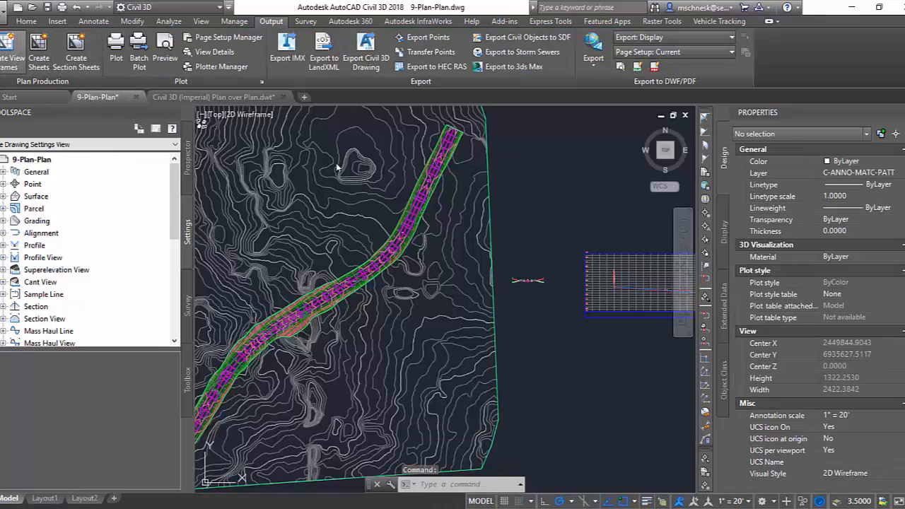
click(268, 157)
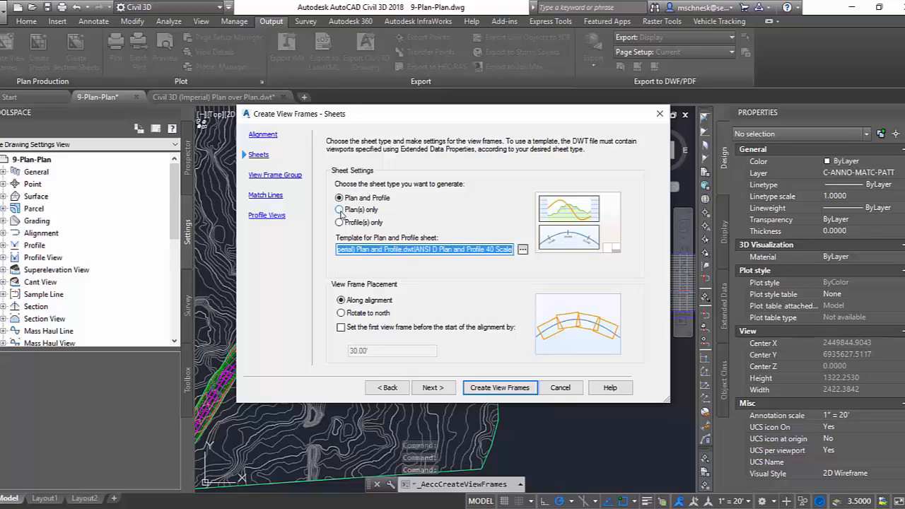
click(340, 210)
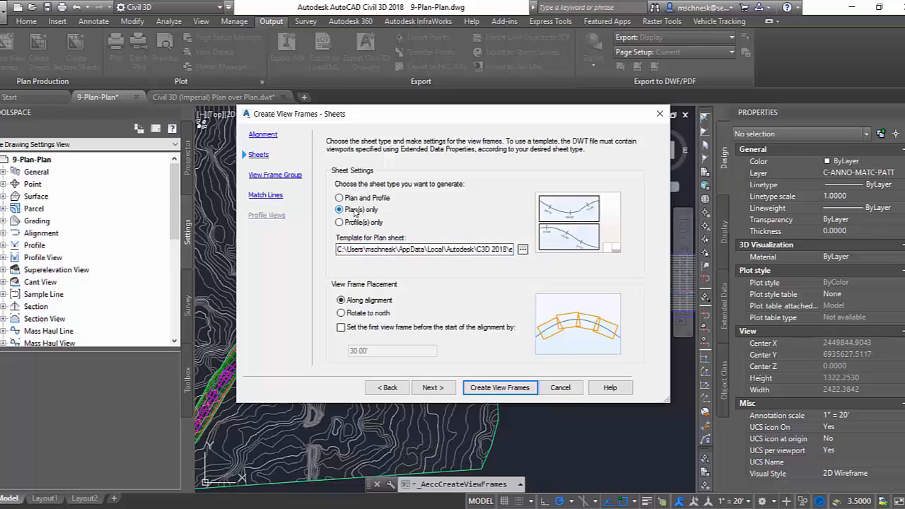
click(523, 249)
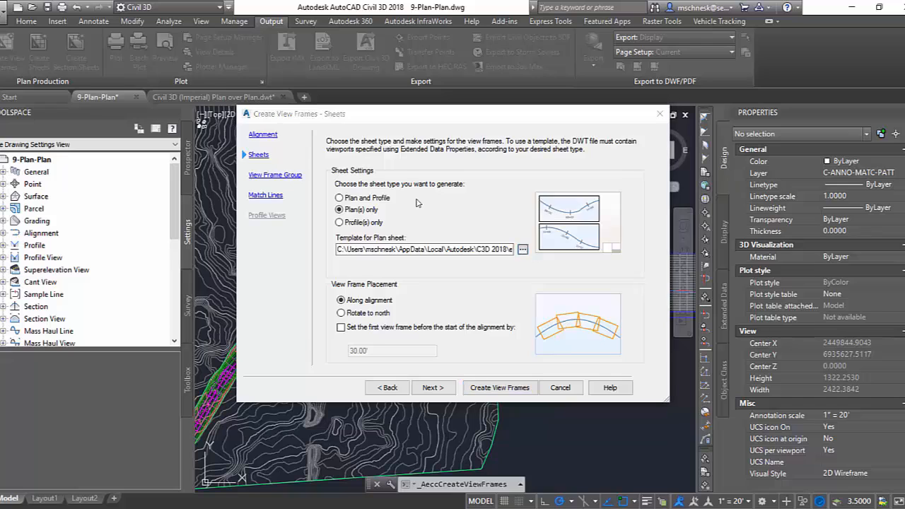
click(593, 218)
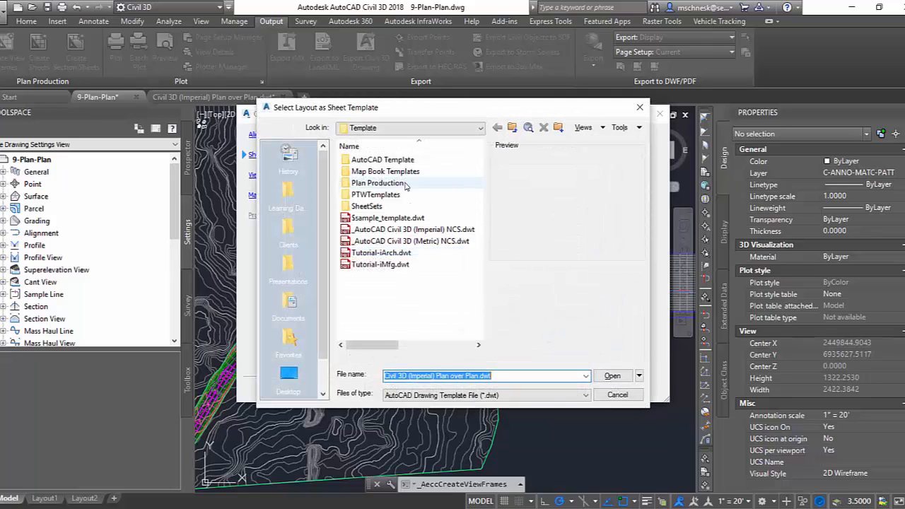
double_click(377, 183)
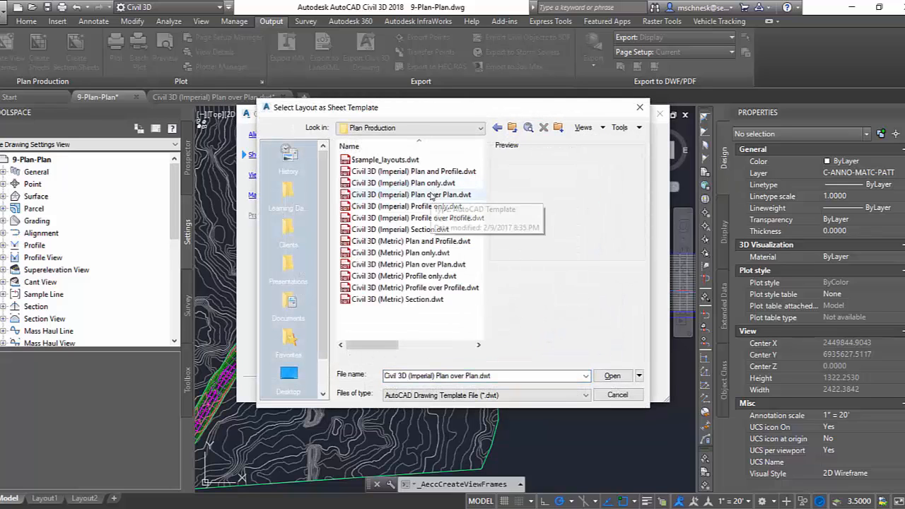
double_click(411, 195)
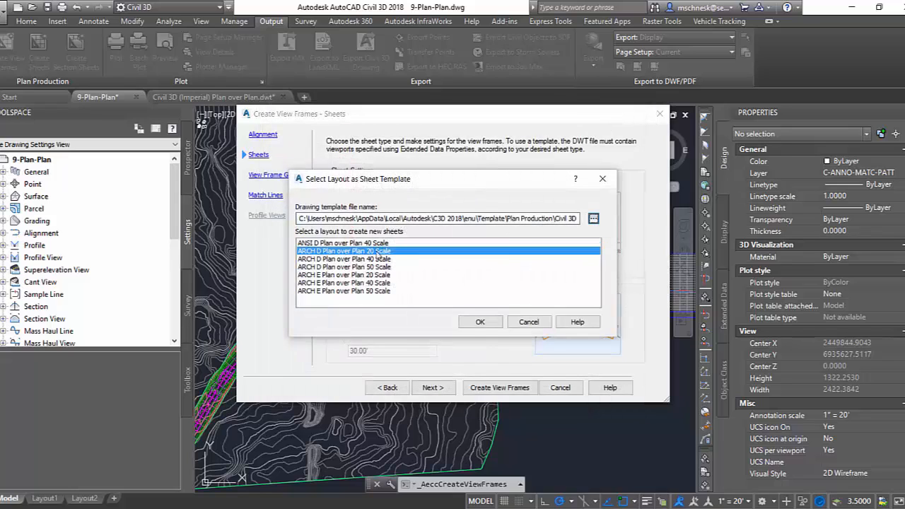
click(480, 323)
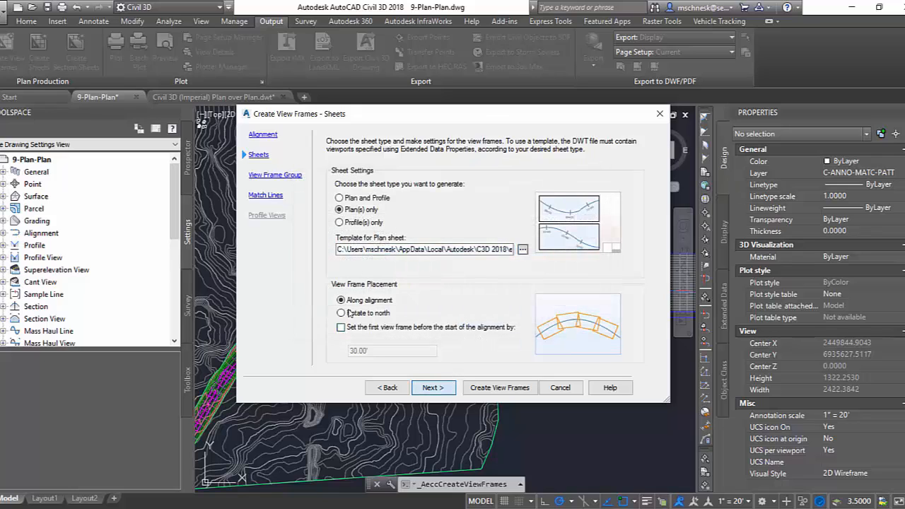
Set the left and right match line label locations to Middle and create the view frames.
click(433, 387)
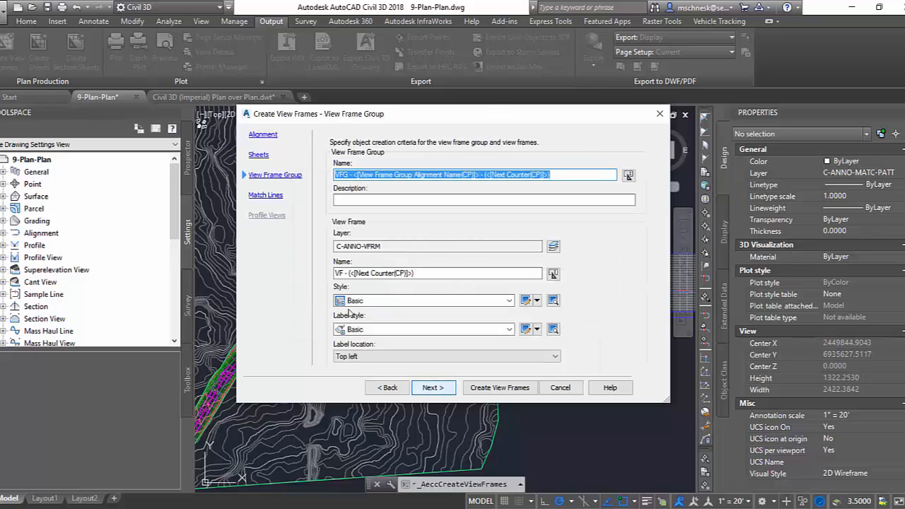
key(Return)
click(414, 326)
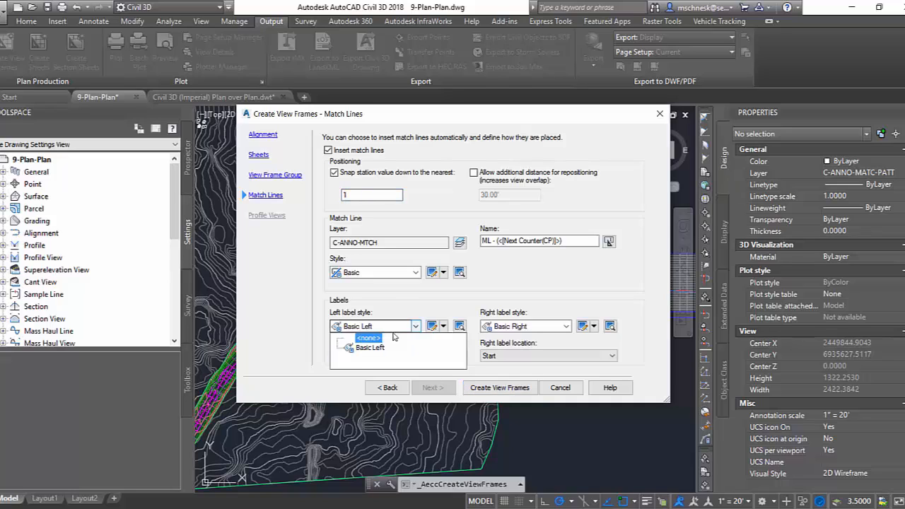
click(416, 326)
click(386, 356)
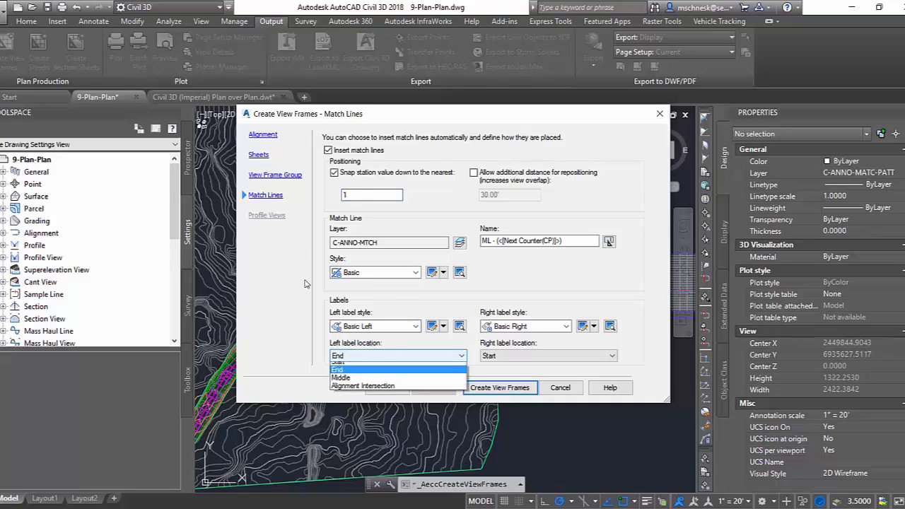
click(365, 382)
click(529, 356)
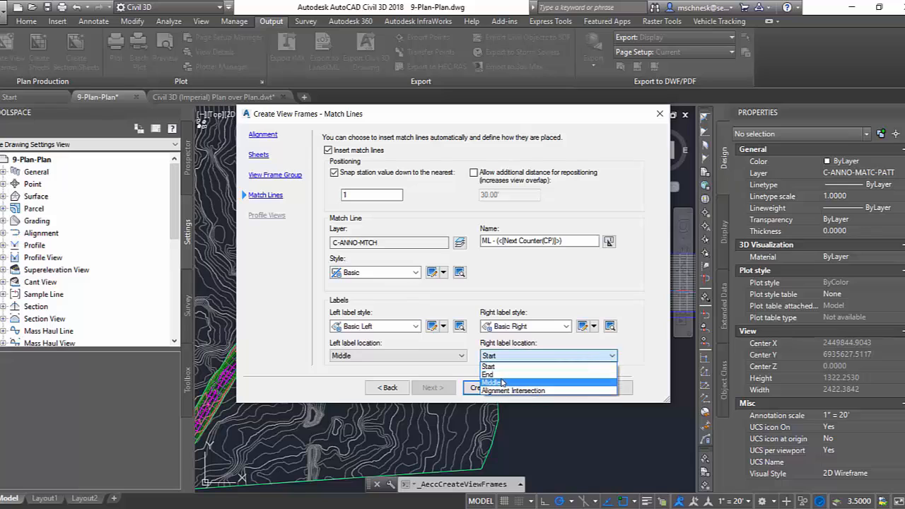
click(502, 383)
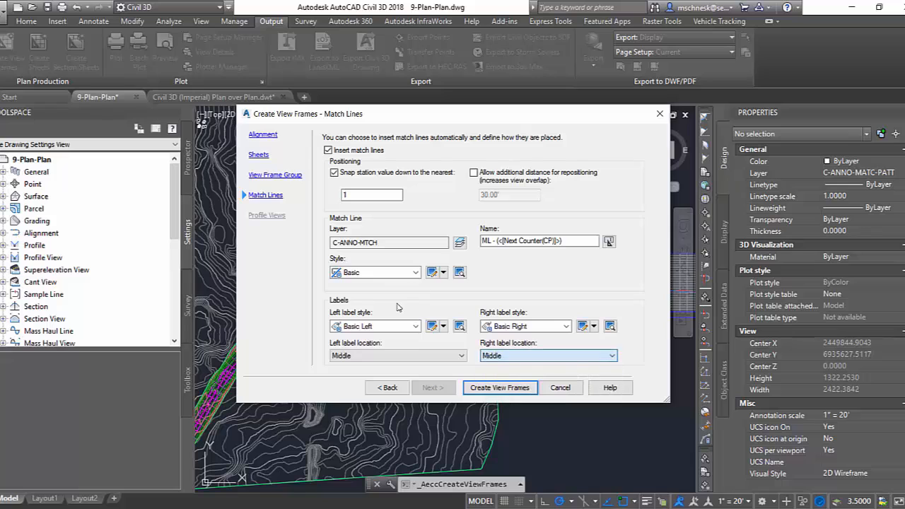
click(498, 388)
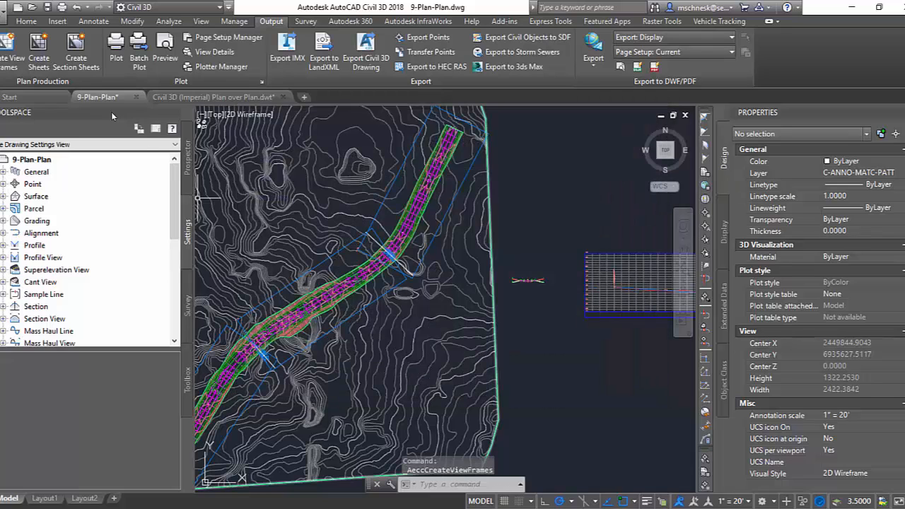
Create sheets from all view frames of the VFG - Route_66 - (3) group, one layout per new drawing, and dismiss the event list.
click(38, 55)
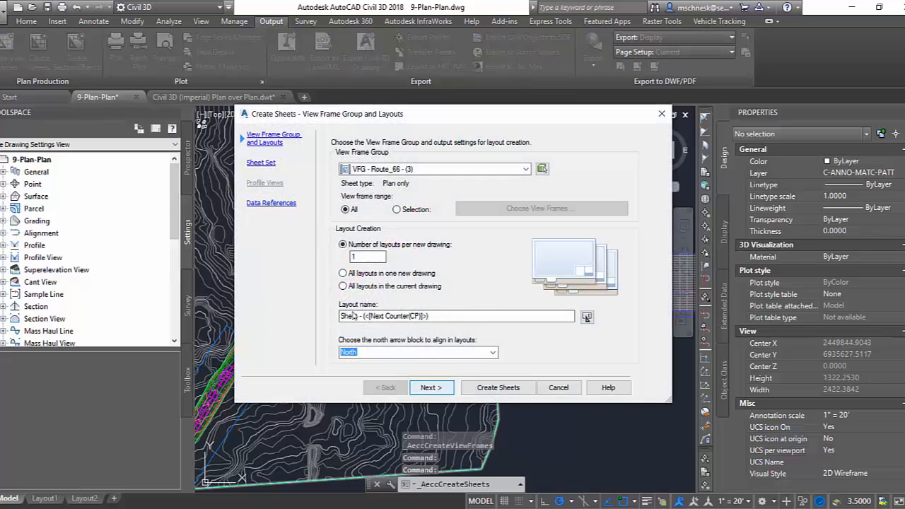
click(432, 388)
click(446, 389)
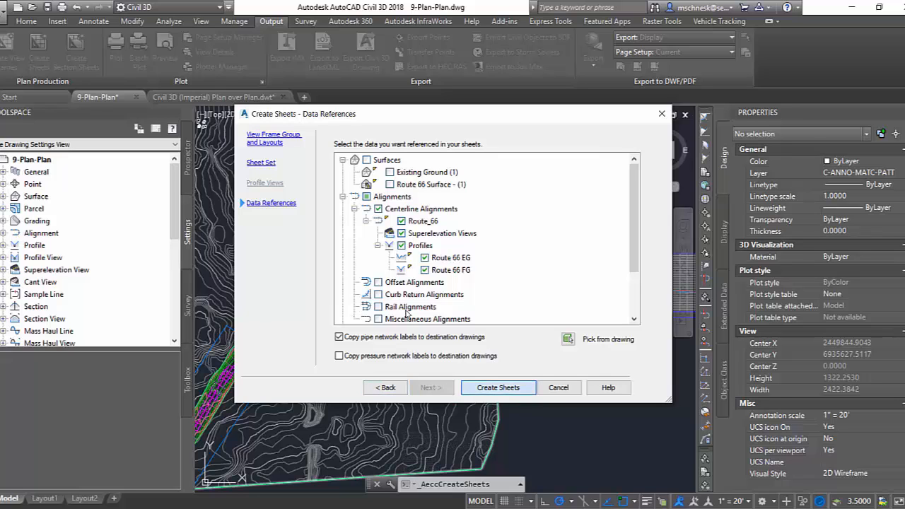
click(504, 389)
click(483, 288)
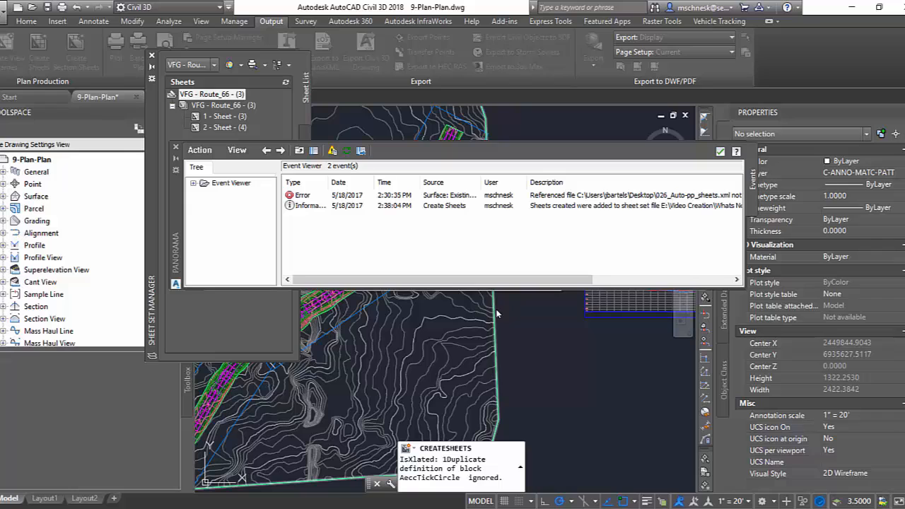
click(720, 151)
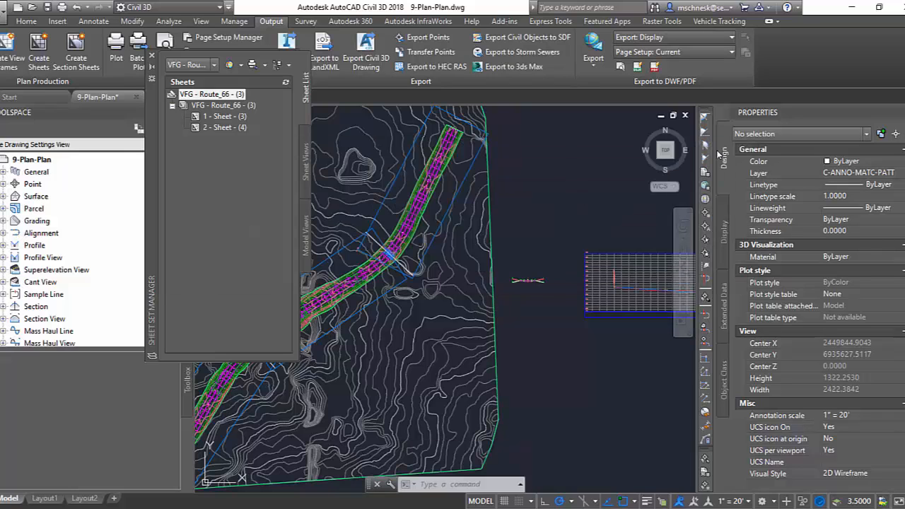
Open Sheet - (3) and Sheet - (4) from the sheet set to examine their stacked plan views.
double_click(213, 116)
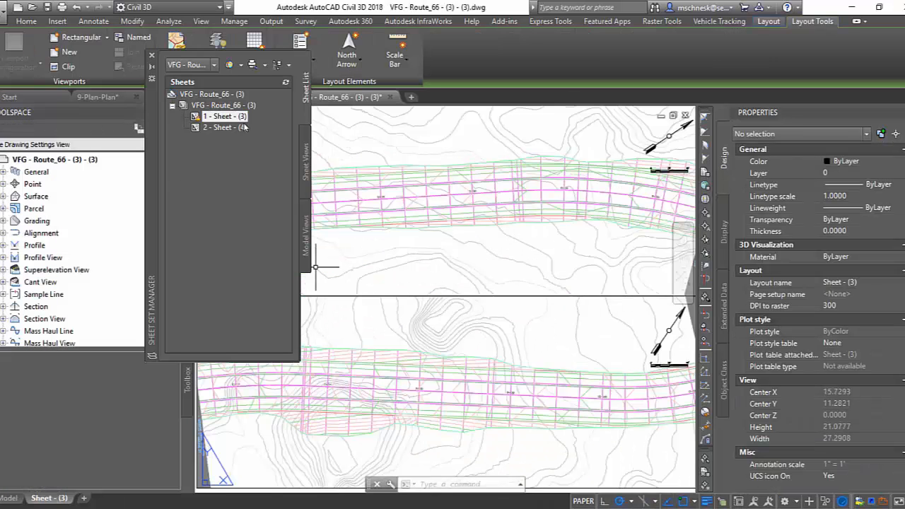
double_click(213, 128)
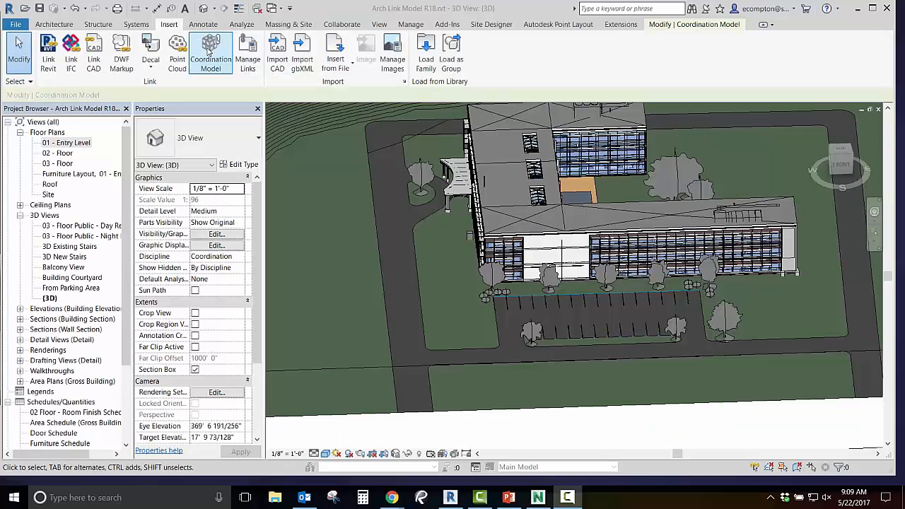
Link rac_basic_sample_project.nwc into the architectural 3D view as a coordination model positioned Origin to Origin.
click(210, 44)
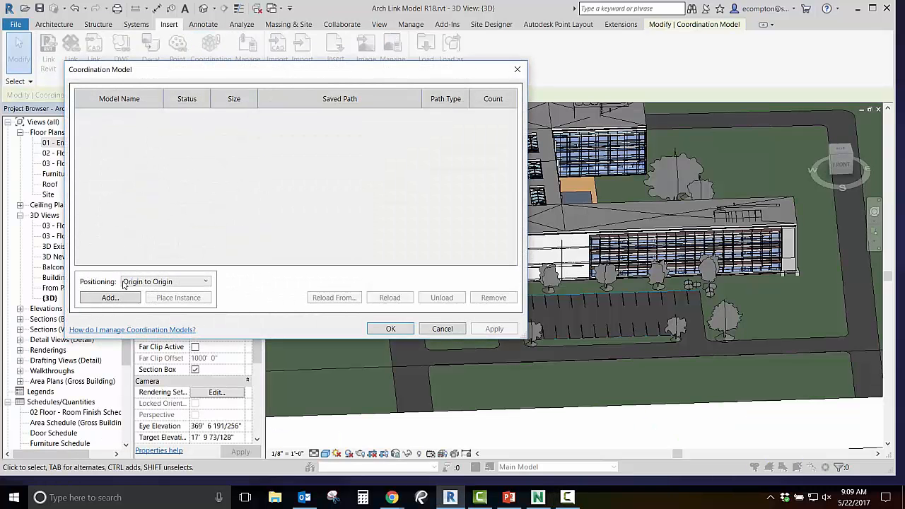
click(110, 298)
click(364, 231)
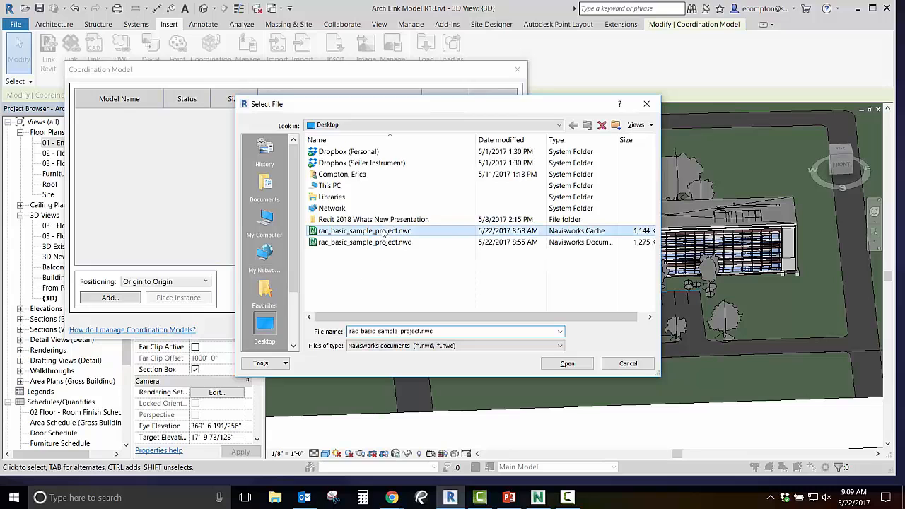
click(567, 364)
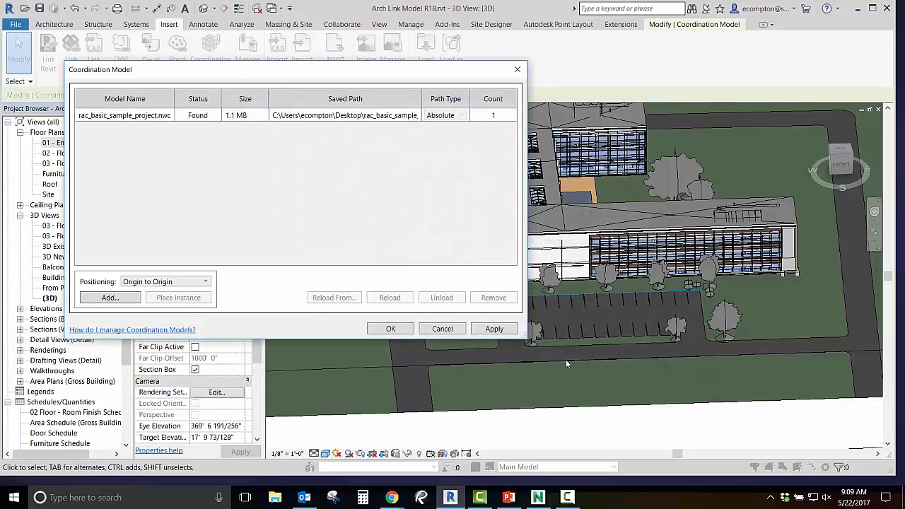
click(495, 328)
click(382, 331)
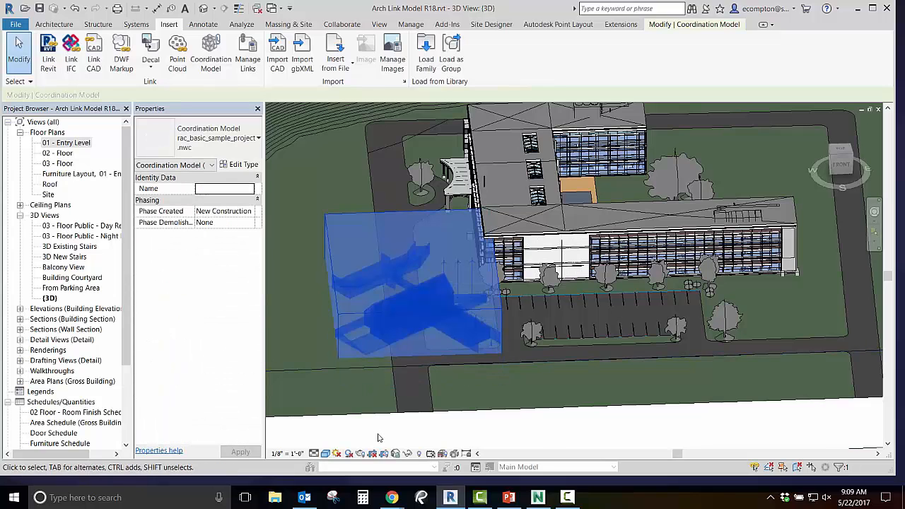
click(524, 430)
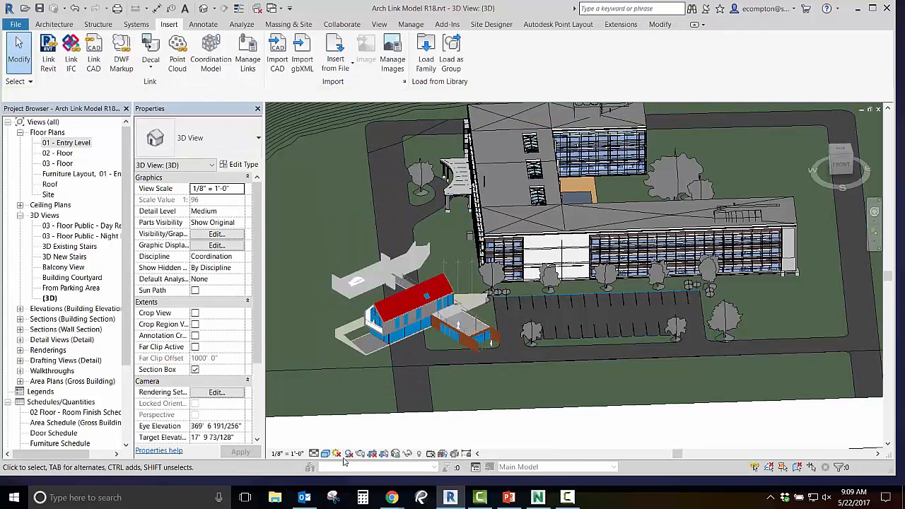
Compare the linked model in the Hidden Line and Wireframe visual styles, and return the 3D view to a colored display.
click(325, 454)
click(352, 394)
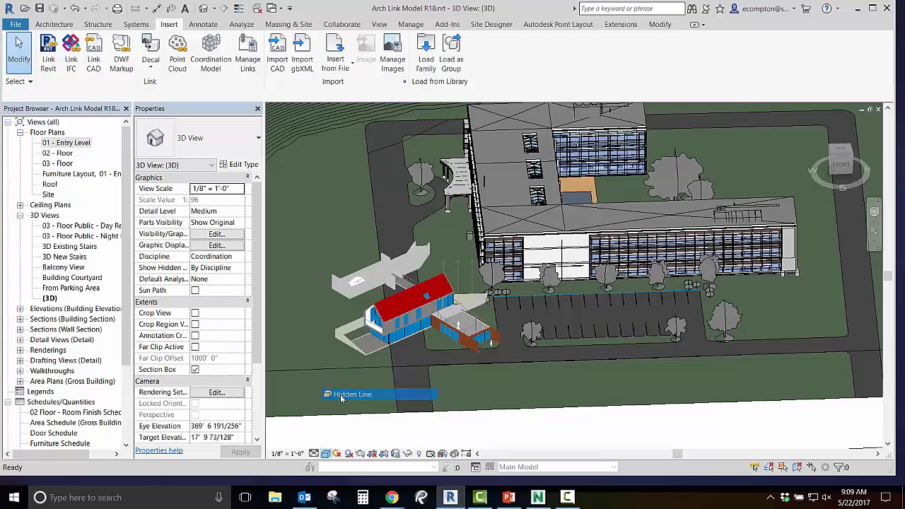
click(325, 453)
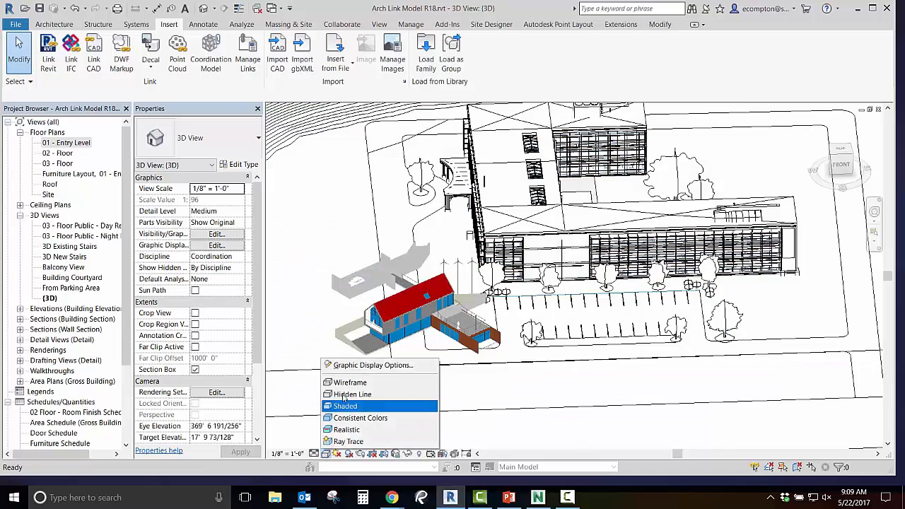
click(352, 381)
scroll(385, 360, up, 5)
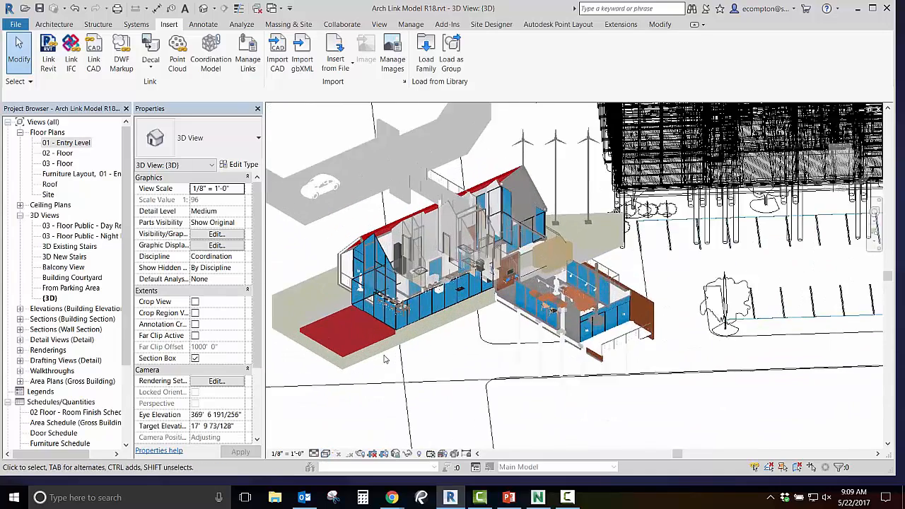
scroll(385, 360, down, 3)
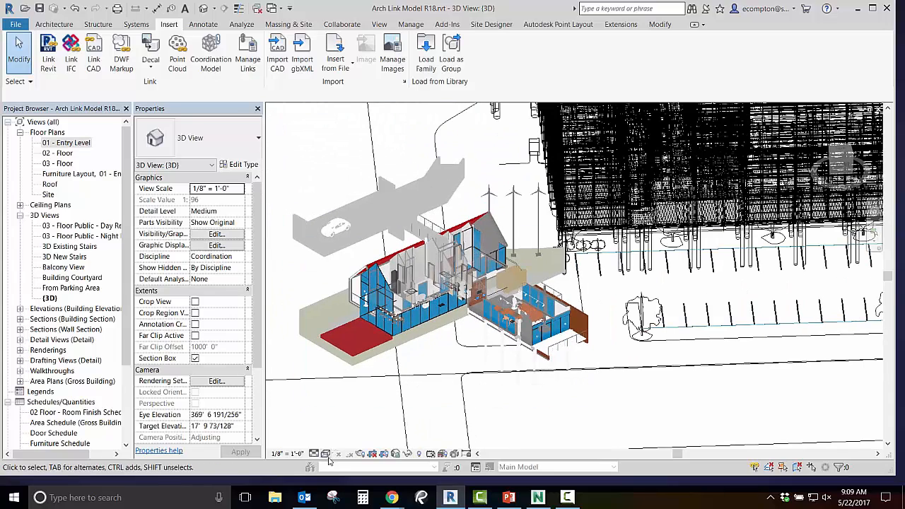
click(325, 454)
click(351, 430)
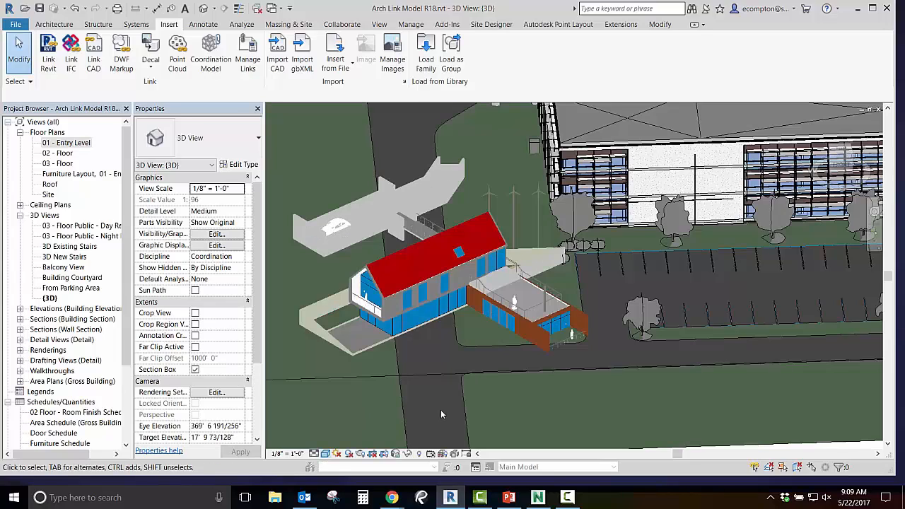
Unload the rac_basic_sample_project.nwc coordination model and reload it.
mouse_move(485, 405)
shift+middle_down()
mouse_move(564, 410)
mouse_move(662, 351)
mouse_move(481, 417)
shift+middle_up()
click(210, 57)
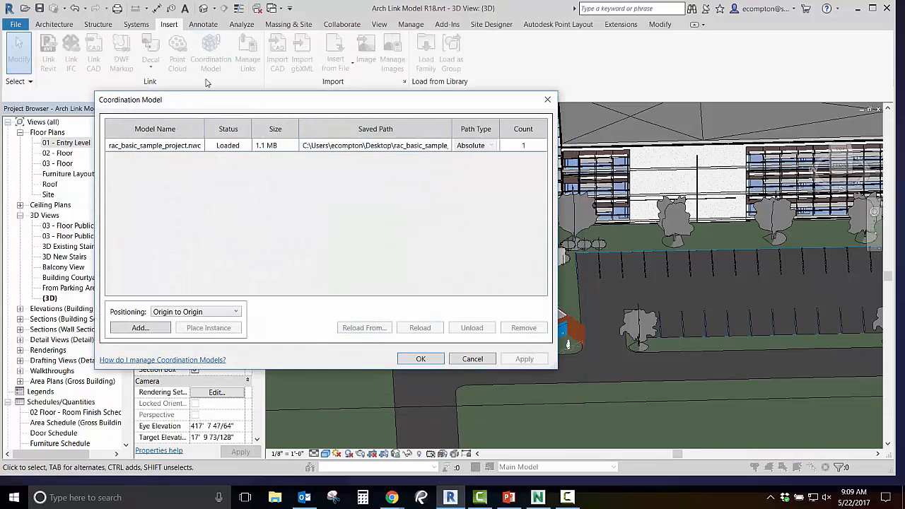
click(157, 146)
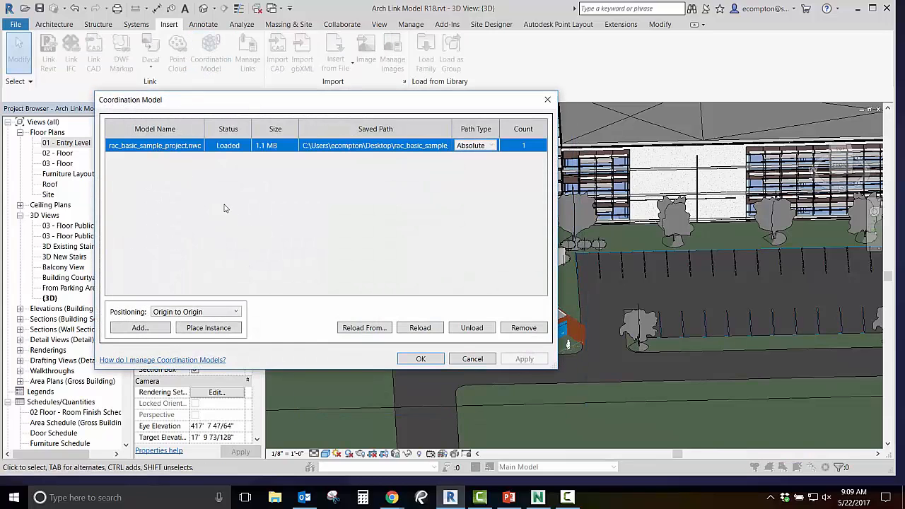
click(470, 329)
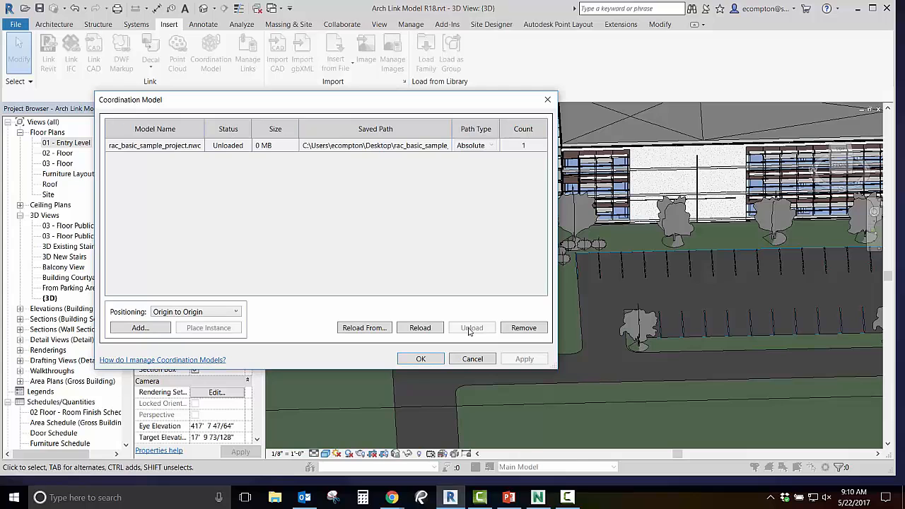
drag(414, 113, 357, 114)
click(131, 147)
click(382, 332)
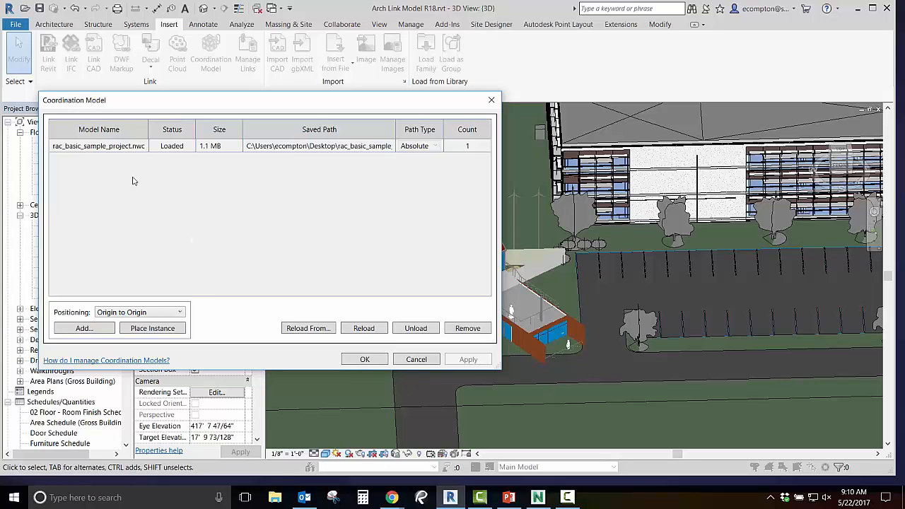
Remove the rac_basic_sample_project.nwc coordination model from the project and apply the change.
click(107, 147)
click(467, 329)
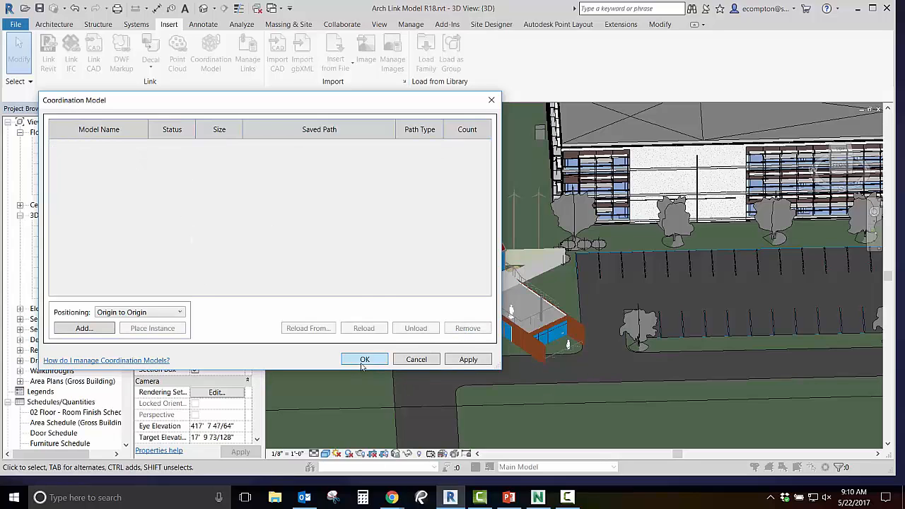
click(466, 360)
click(364, 359)
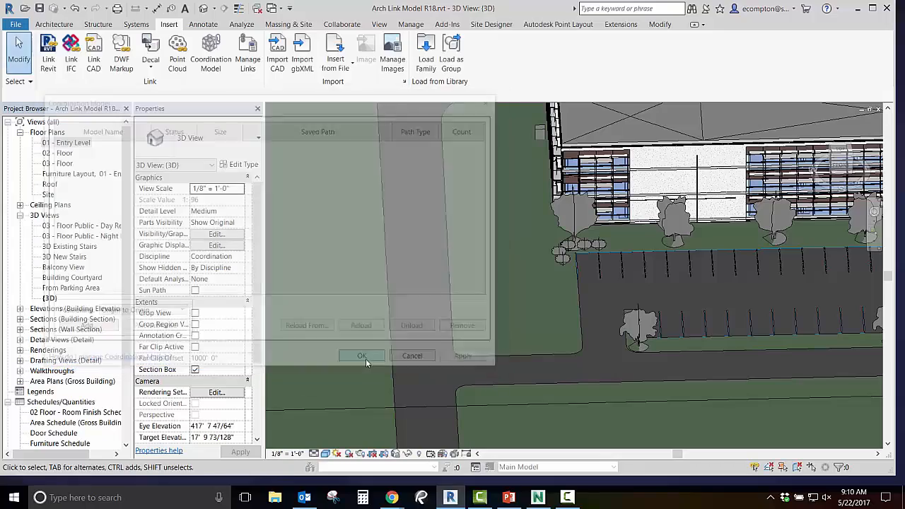
shift+middle_drag(366, 366, 431, 364)
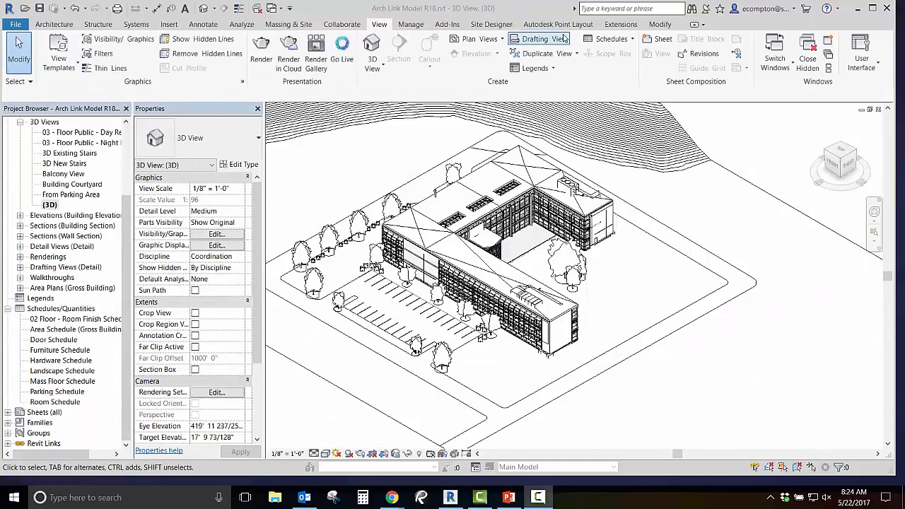
Start a new building component schedule for the RVT Links category, keeping the name Revit Links Schedule.
click(612, 39)
click(623, 57)
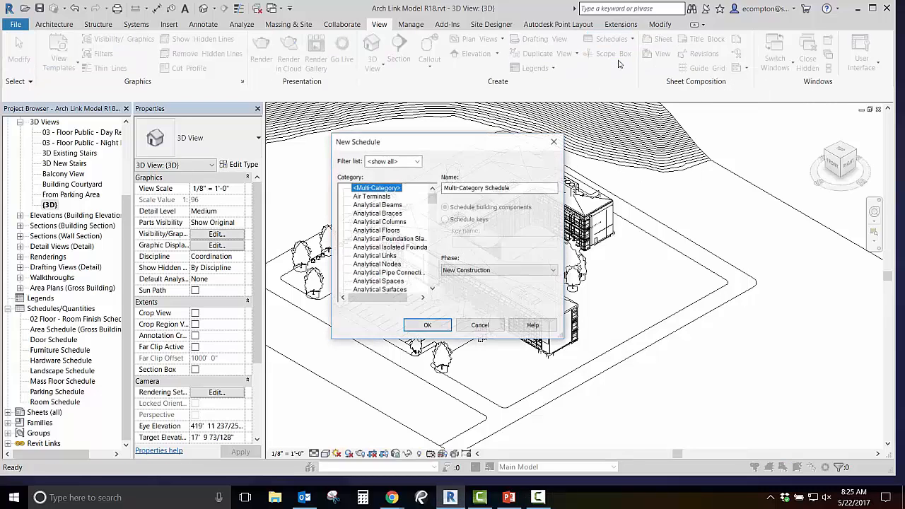
drag(437, 204, 439, 262)
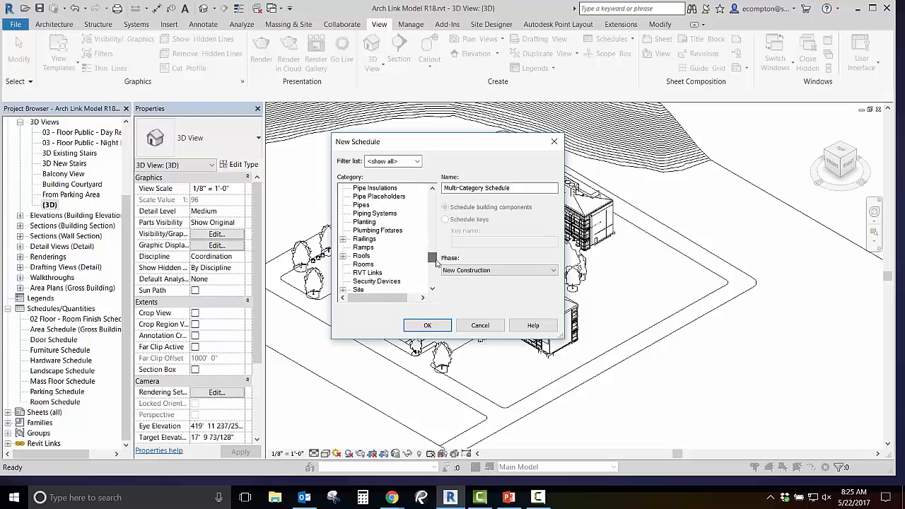
click(374, 273)
click(471, 209)
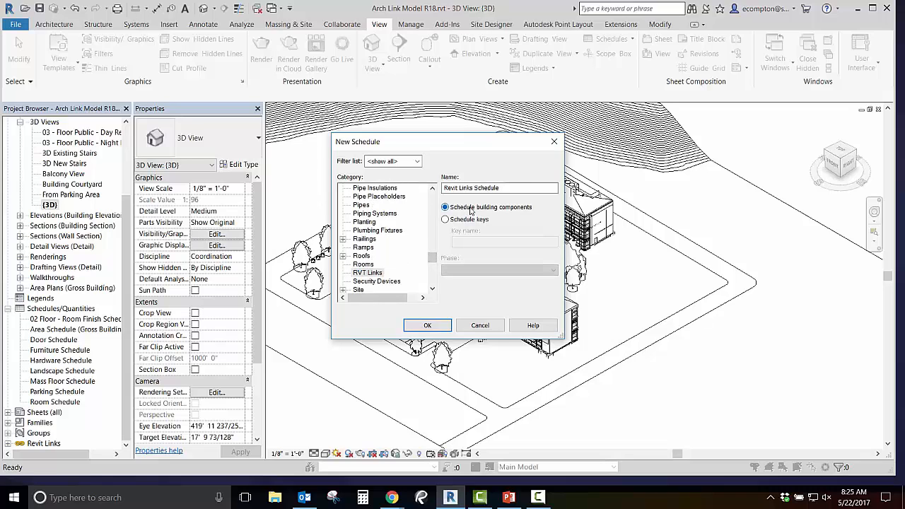
click(428, 326)
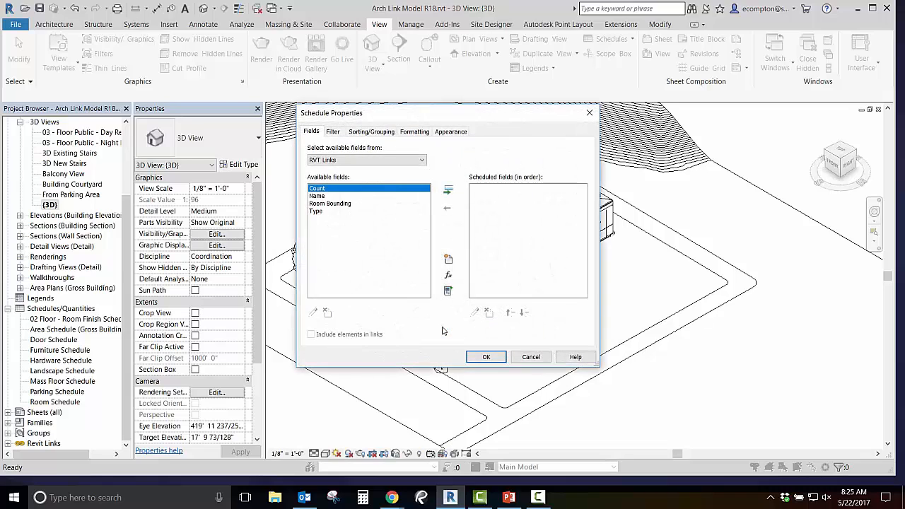
Add the Name, Type, Room Bounding and Count fields to the Revit links schedule and create it without filters.
click(314, 196)
click(444, 192)
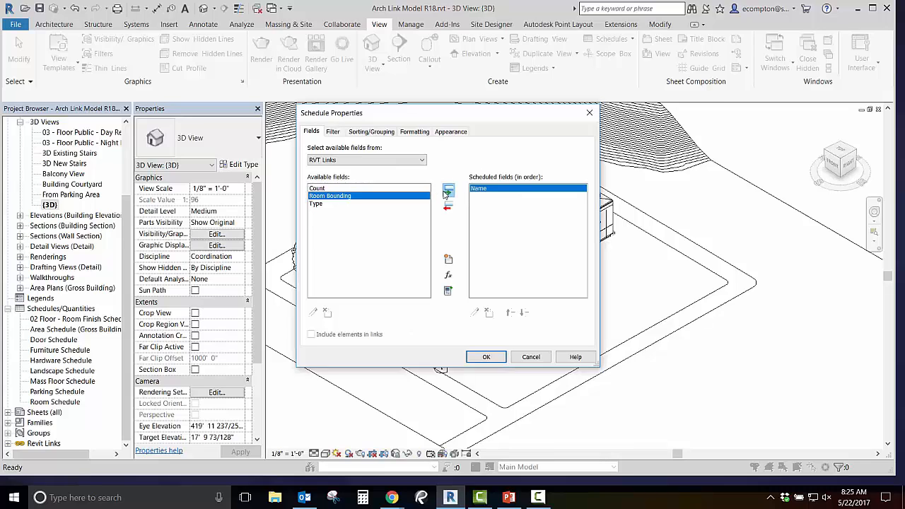
click(317, 203)
click(446, 191)
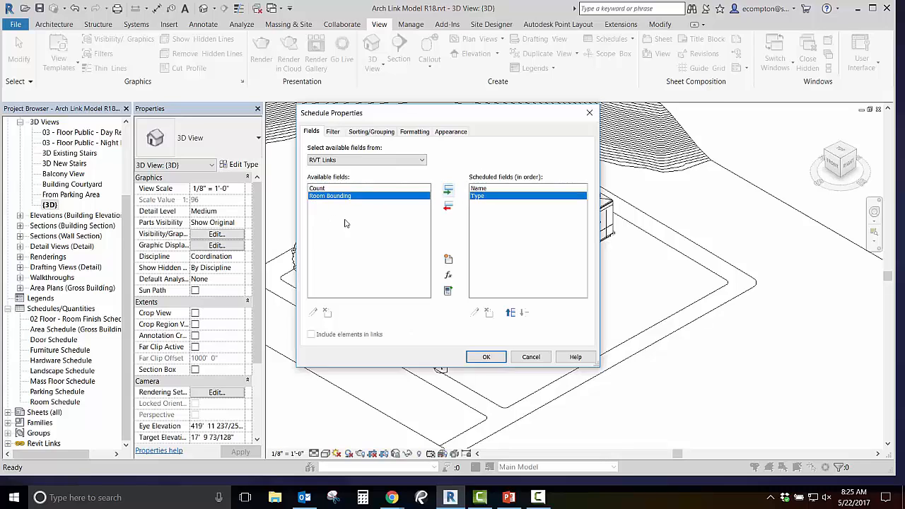
click(453, 190)
click(453, 191)
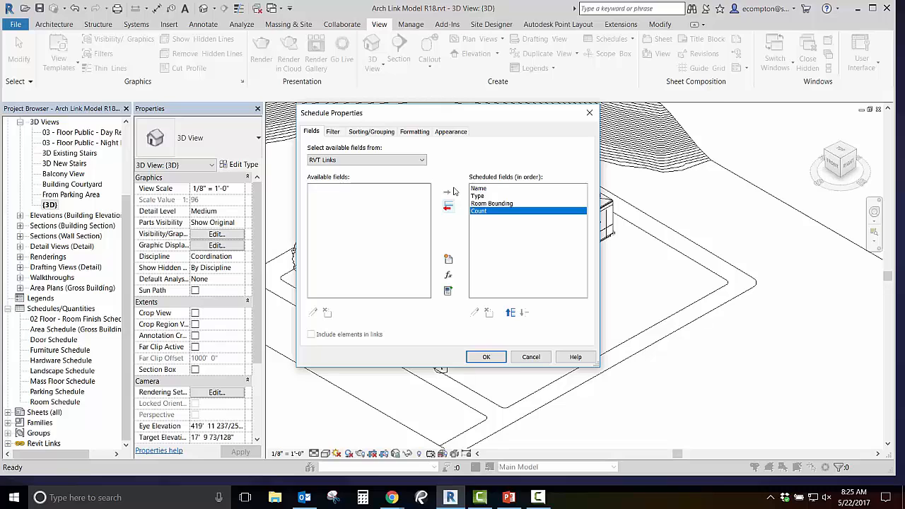
click(336, 132)
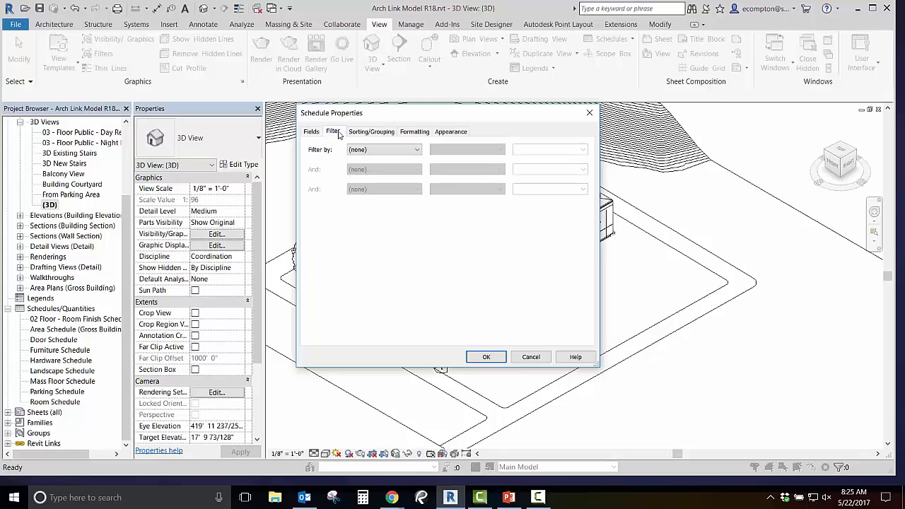
click(487, 357)
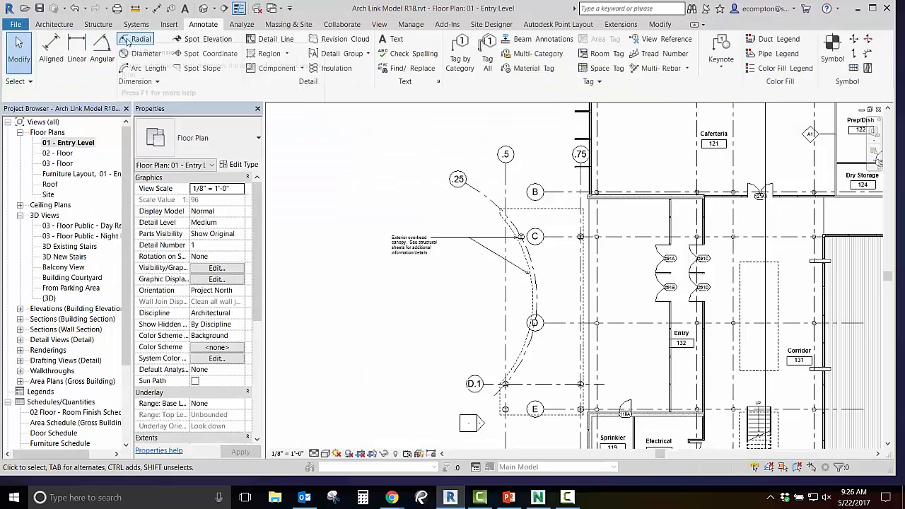
On the 01 - Entry Level floor plan, place radial dimensions on curved grid .25 and the adjacent curved canopy edge.
click(124, 49)
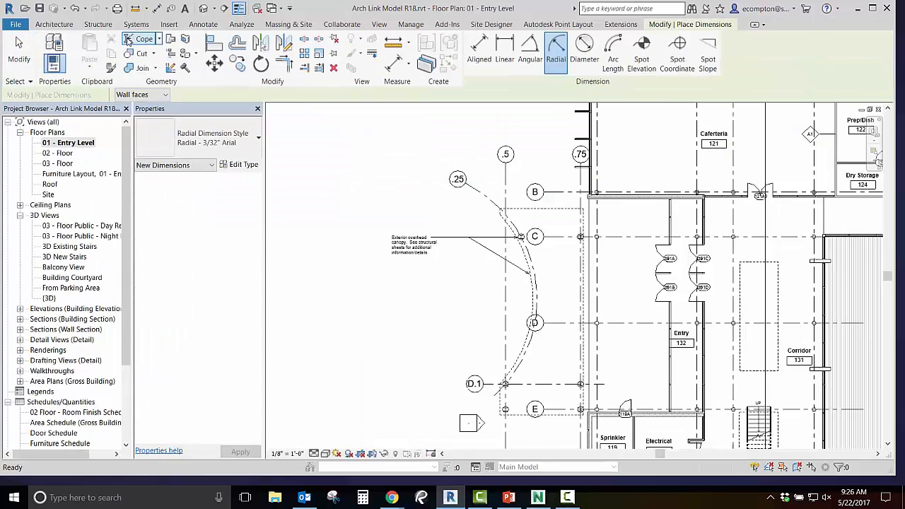
click(534, 315)
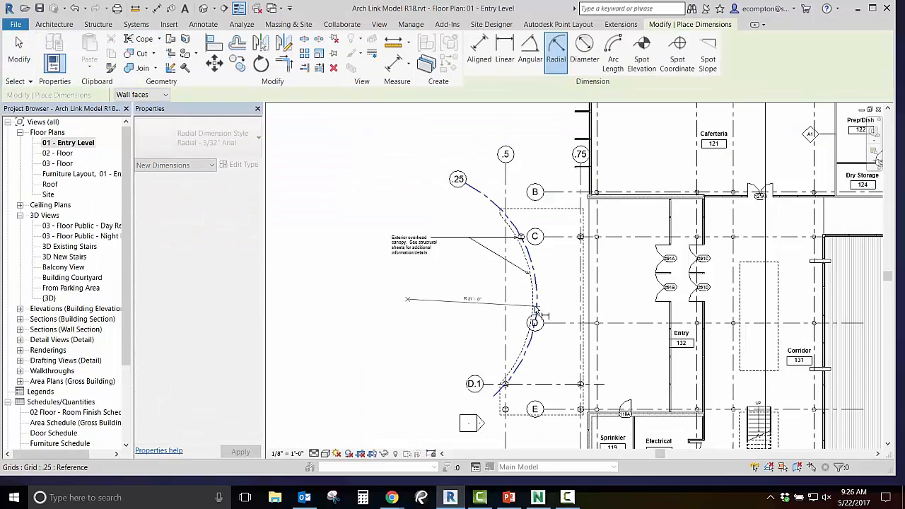
click(475, 307)
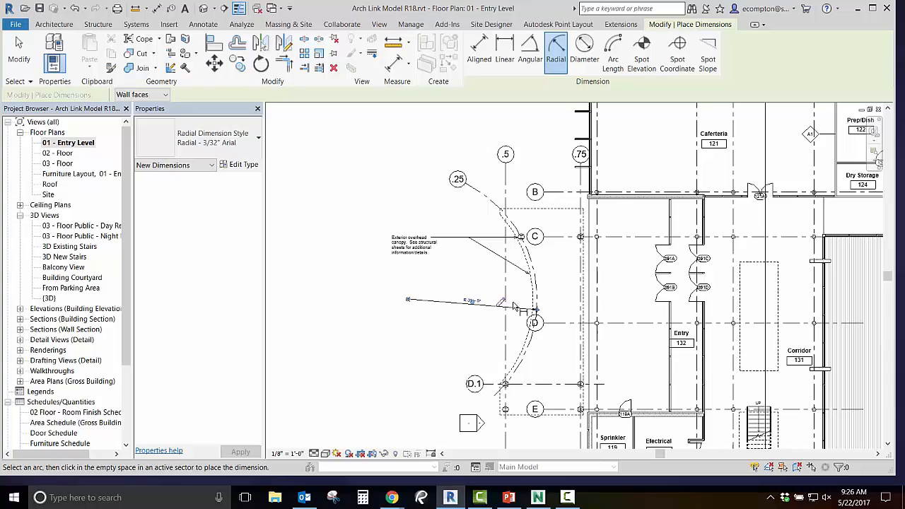
click(502, 303)
key(Return)
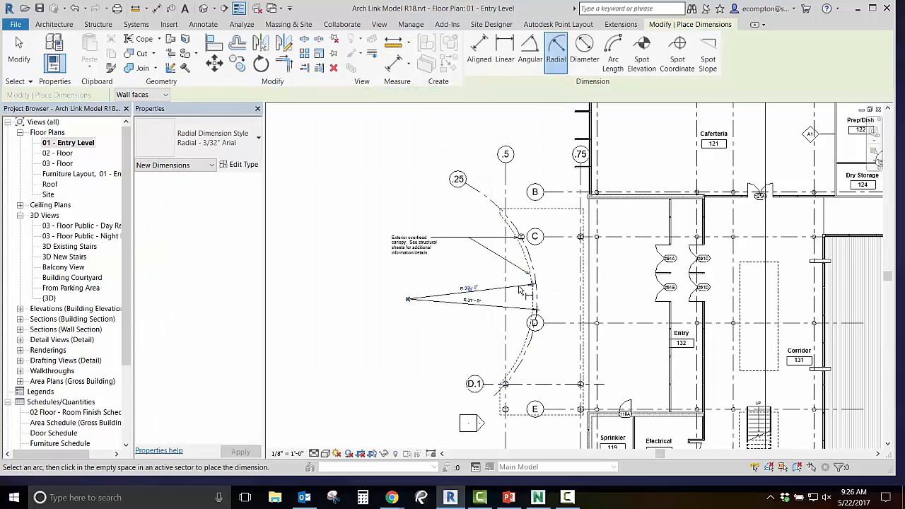
key(Escape)
key(Escape)
Label the canopy edge's radial dimension with a new global parameter named Radius at Entry.
click(519, 287)
click(591, 59)
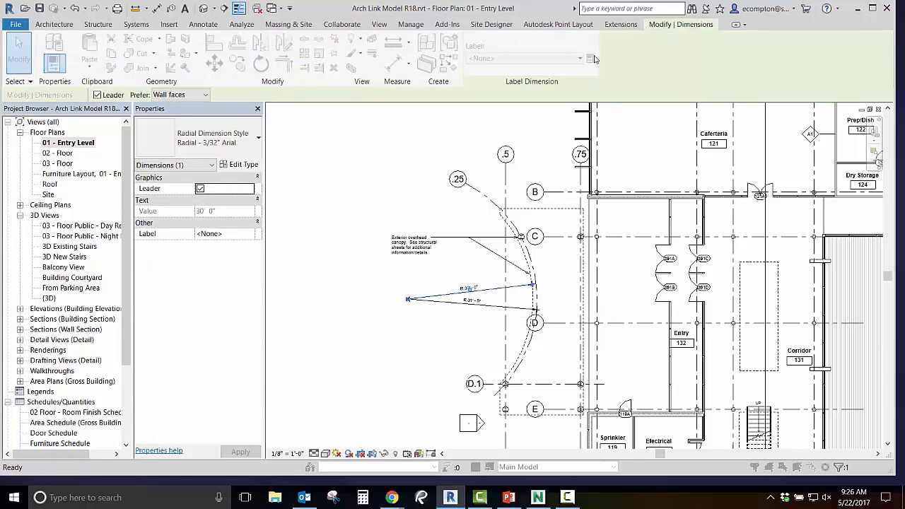
text(Radiu)
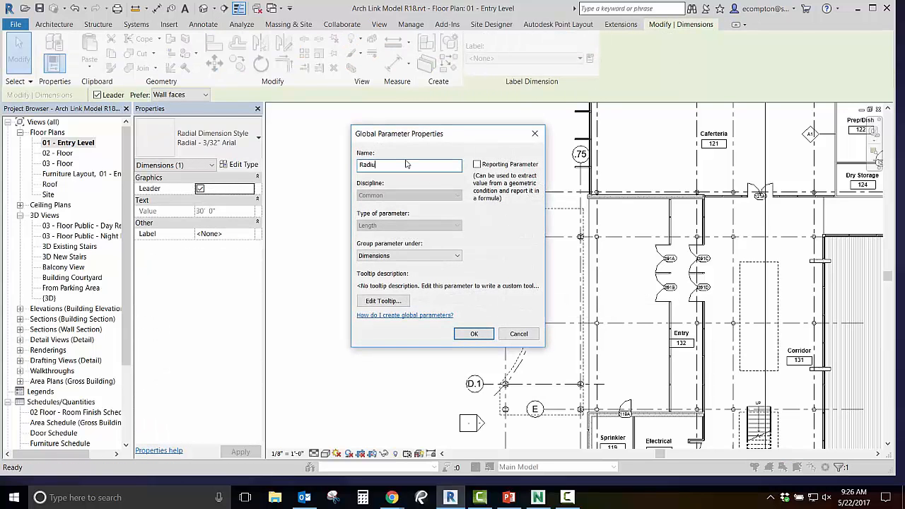
text(s at Entry)
click(474, 334)
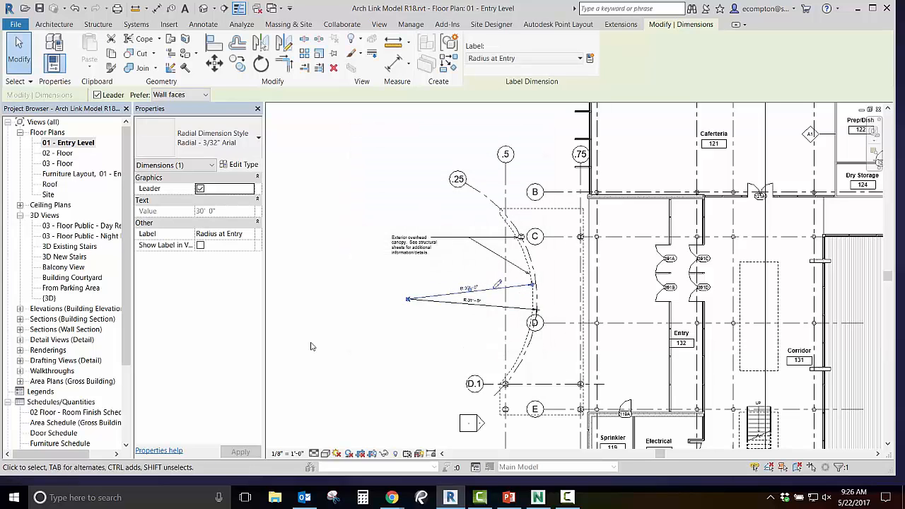
Place an arc-length dimension along curved grid .25 between the columns at grids D.1 and C, outside the curve.
click(203, 24)
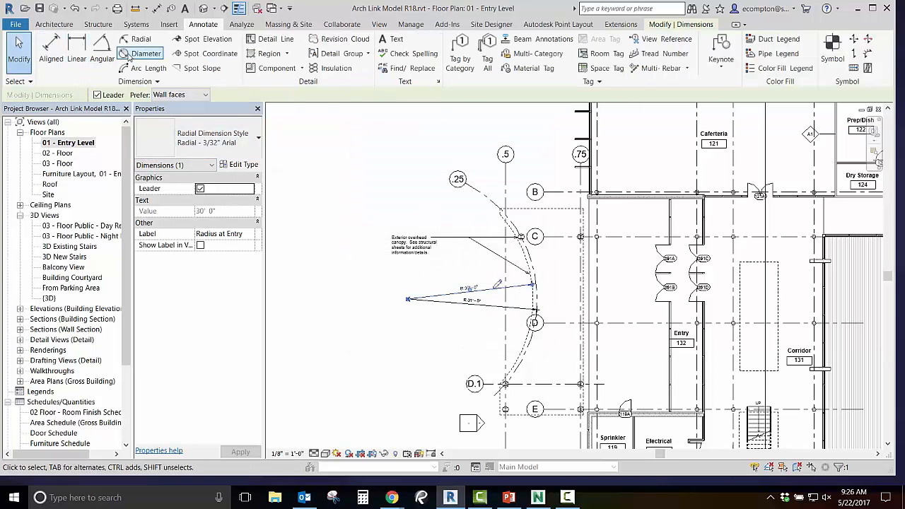
click(144, 68)
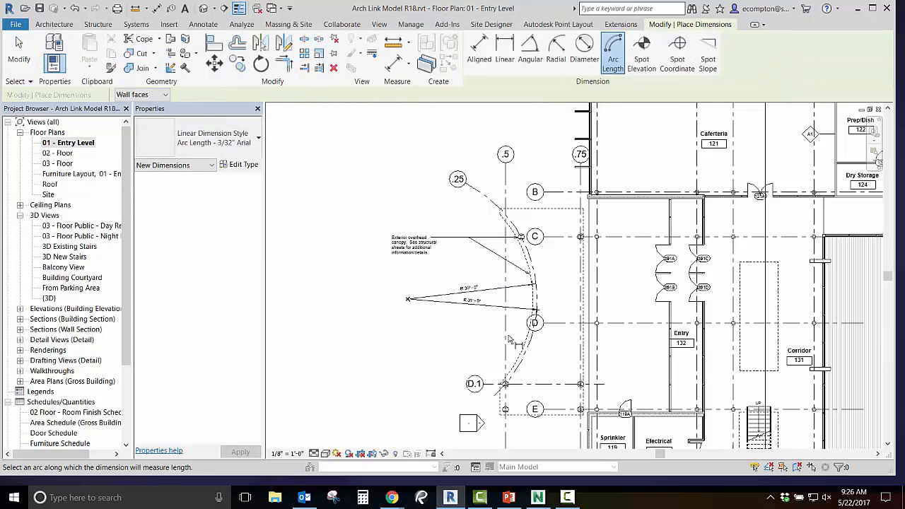
scroll(523, 358, up, 5)
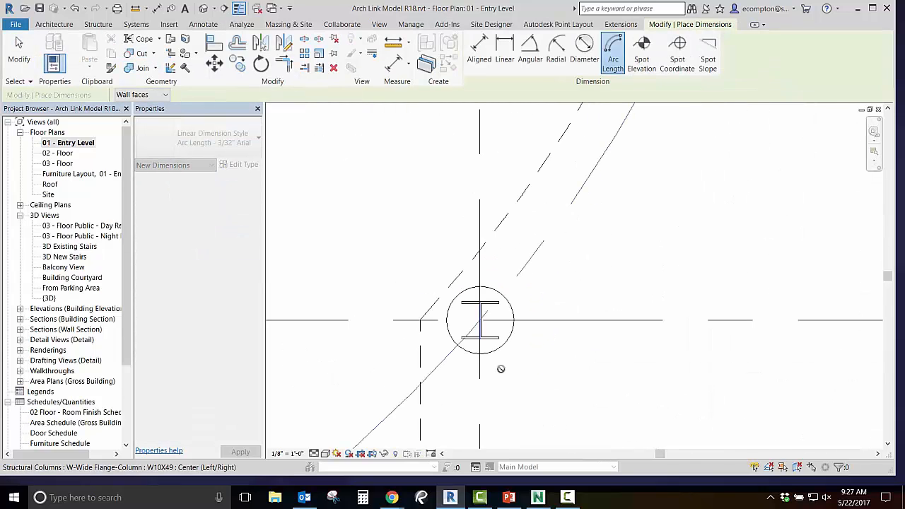
scroll(477, 322, down, 4)
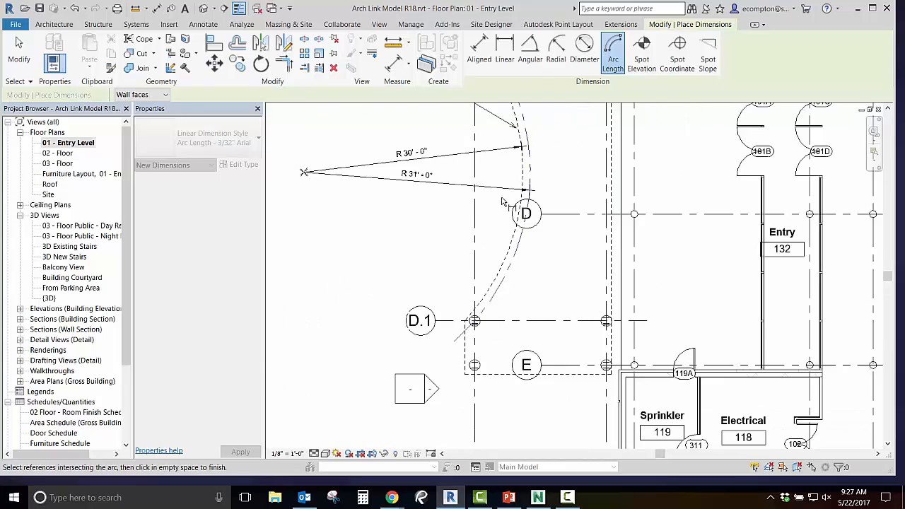
middle_drag(511, 158, 495, 337)
scroll(486, 248, up, 8)
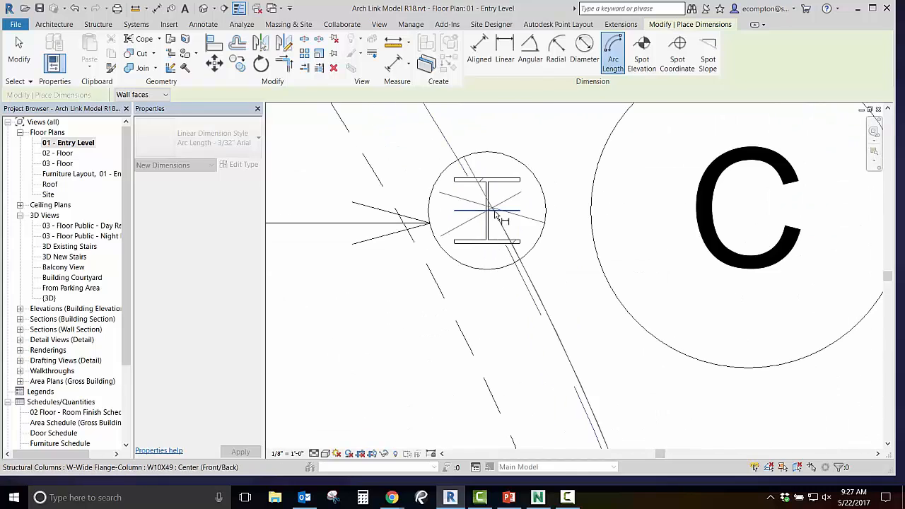
scroll(502, 219, down, 5)
middle_drag(589, 330, 547, 232)
key(Escape)
key(Escape)
Label the new arc-length dimension with a new global parameter named Arc At Entry, grouped under Dimensions.
click(571, 285)
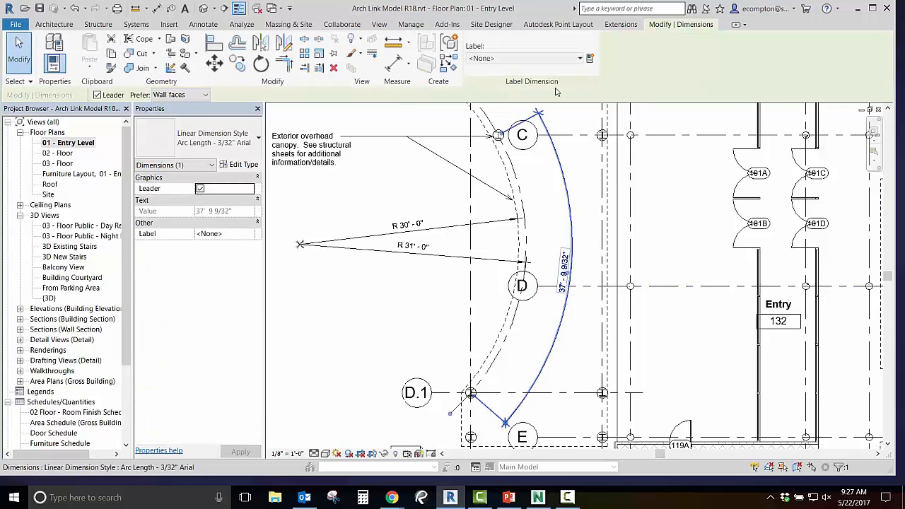
click(590, 59)
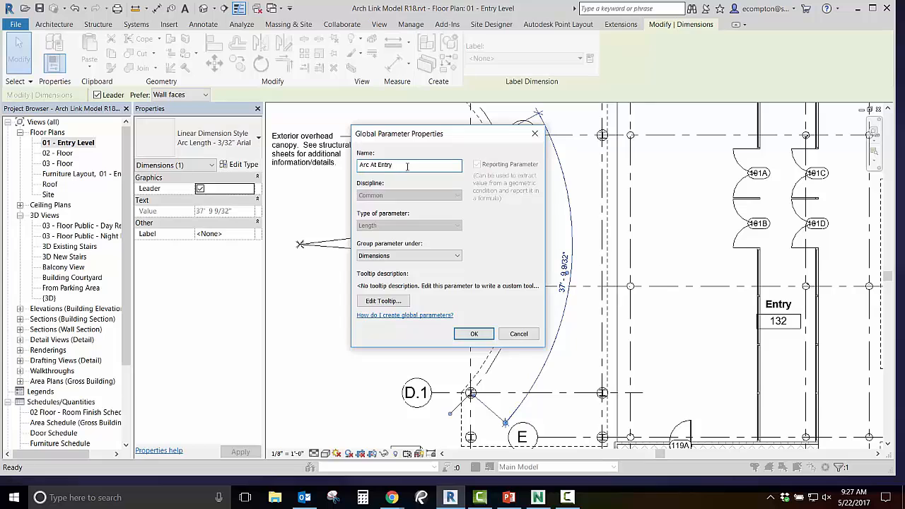
click(474, 334)
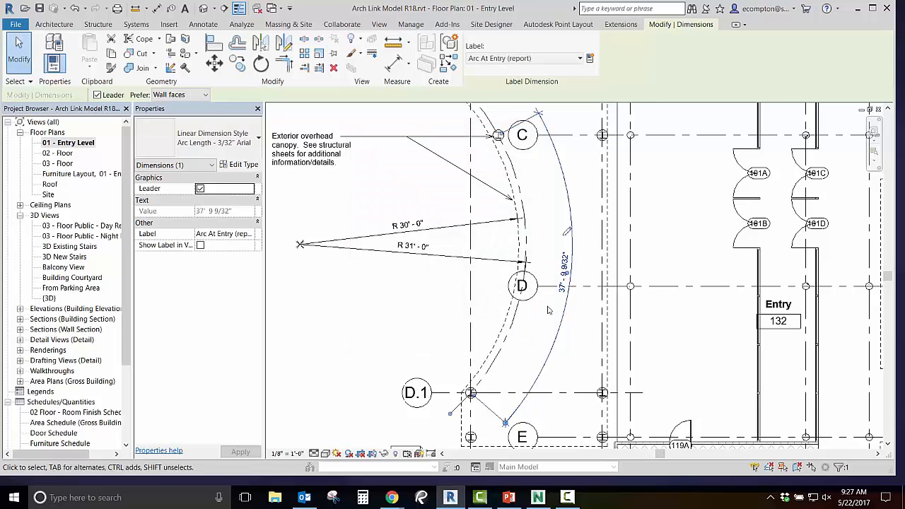
Open the global parameters from the arc-length dimension and set Radius at Entry to 29.
click(567, 232)
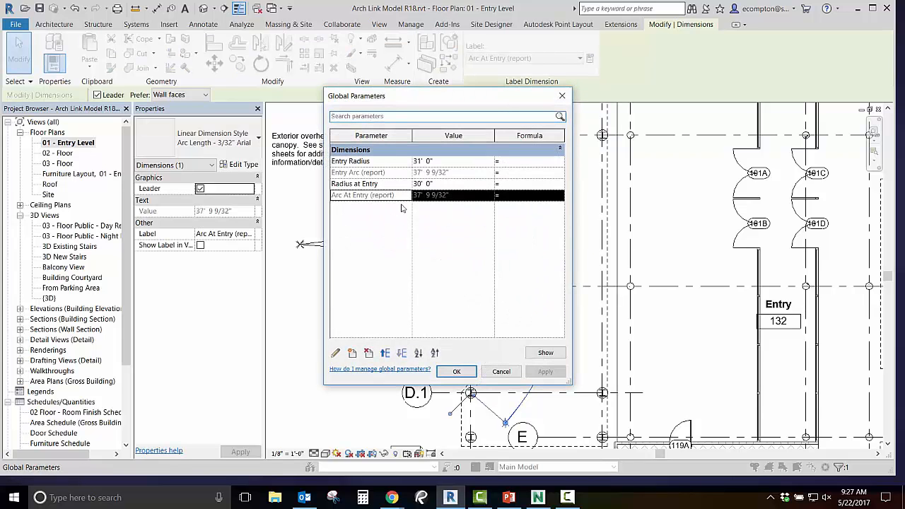
click(456, 197)
click(446, 186)
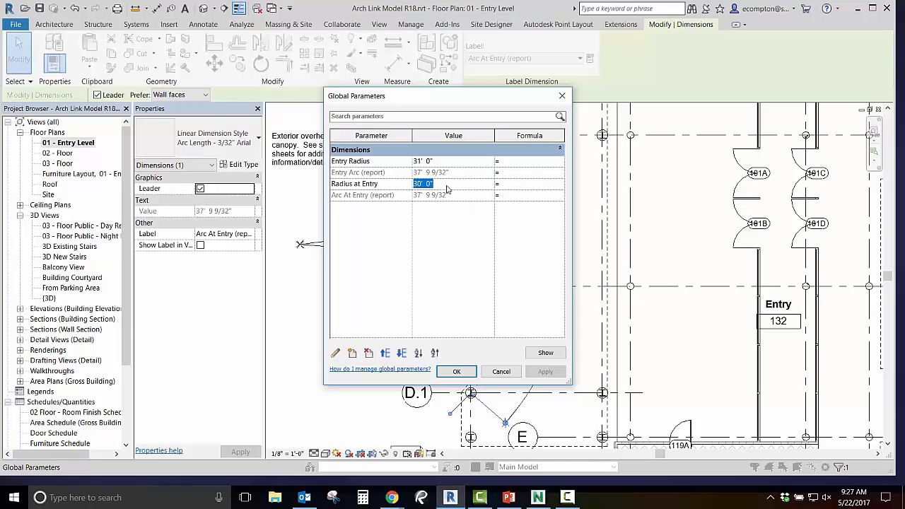
text(29)
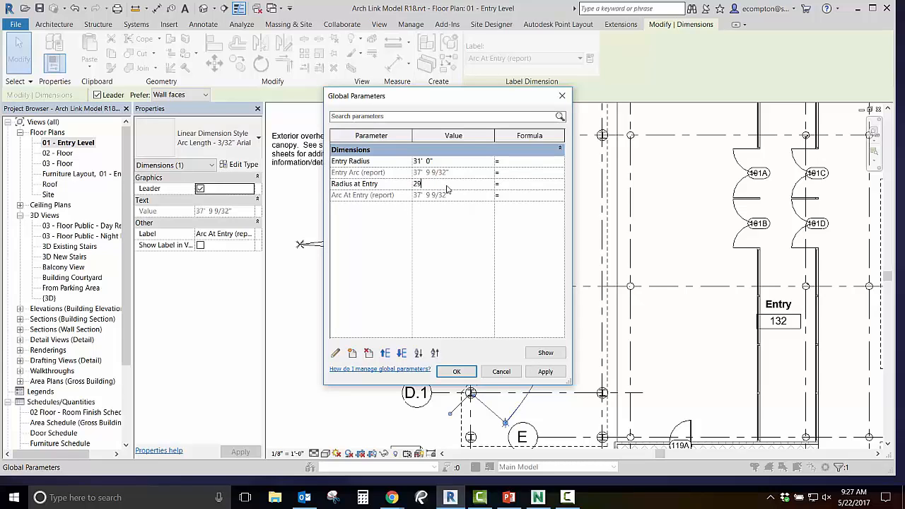
click(457, 371)
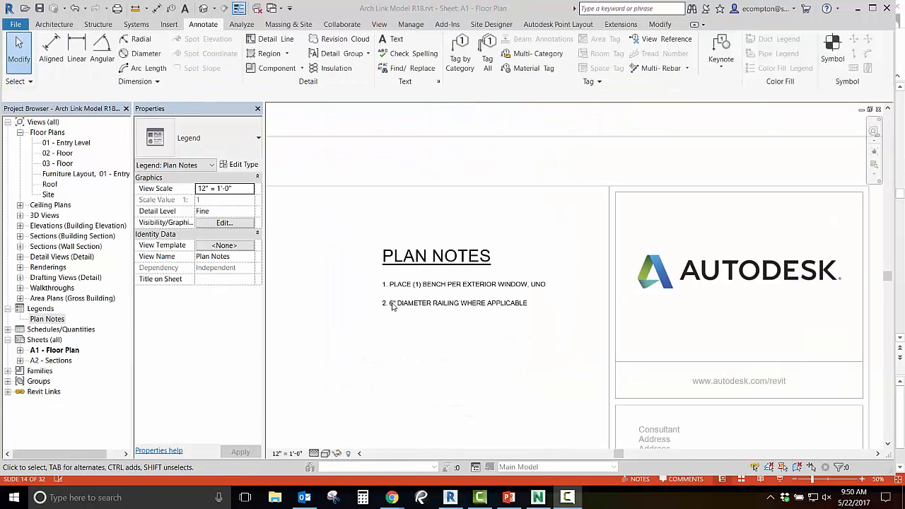
In plan note 2 on sheet A1, replace the word DIAMETER with the Diameter Sign symbol.
double_click(406, 307)
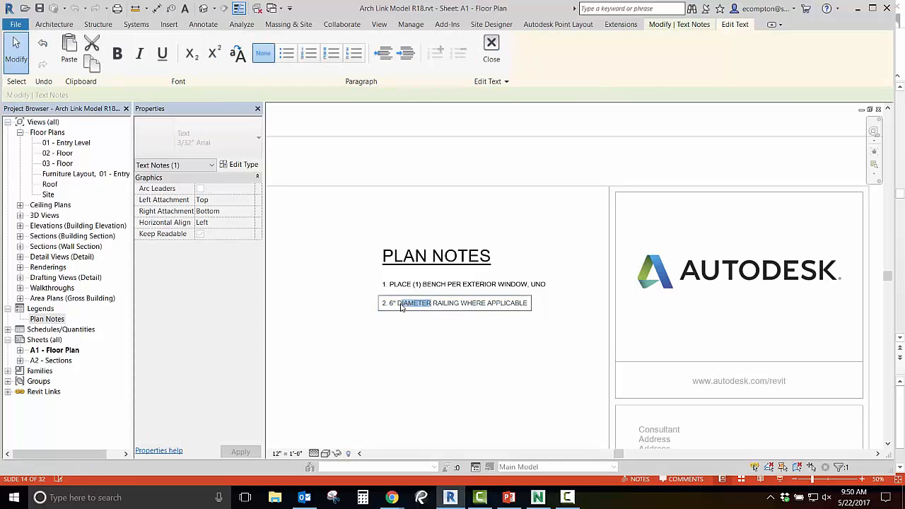
right_click(401, 307)
mouse_move(453, 181)
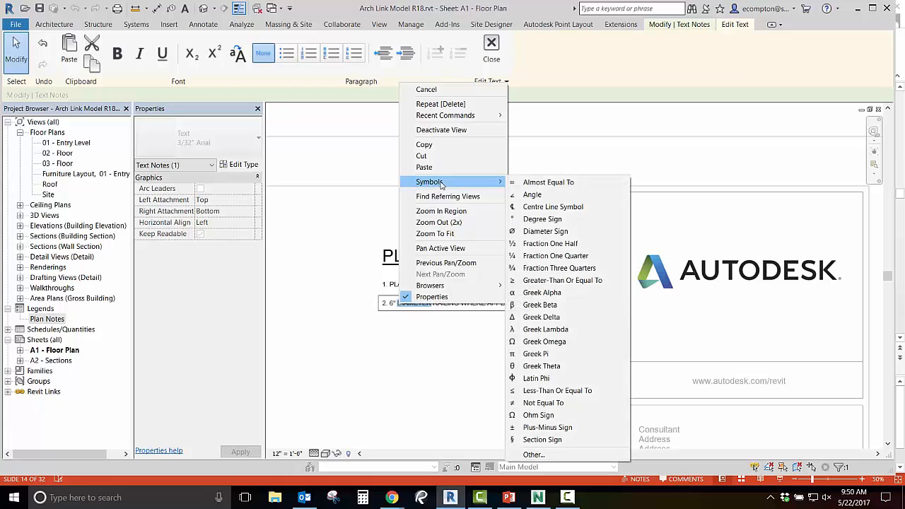
click(538, 231)
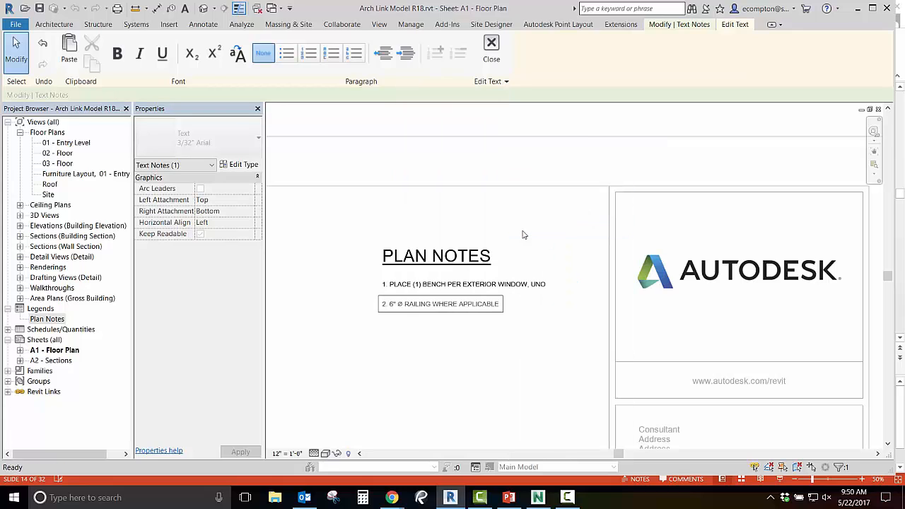
click(524, 329)
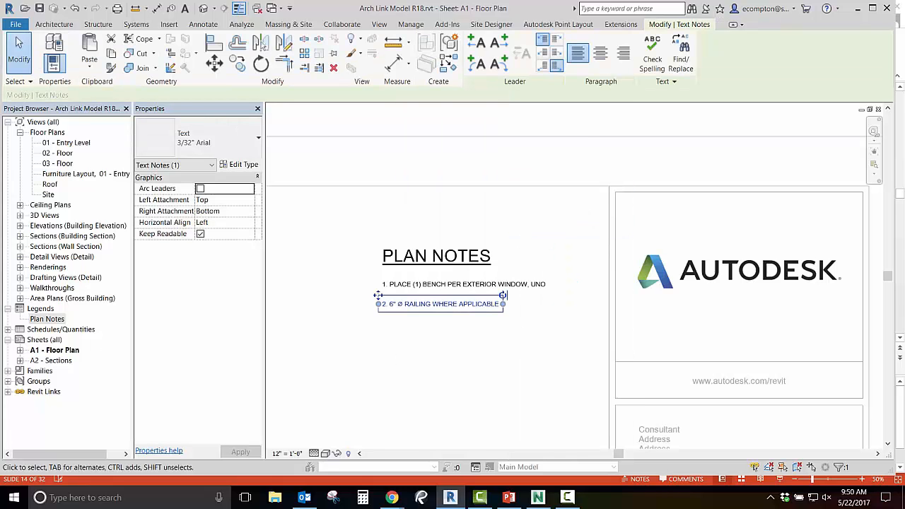
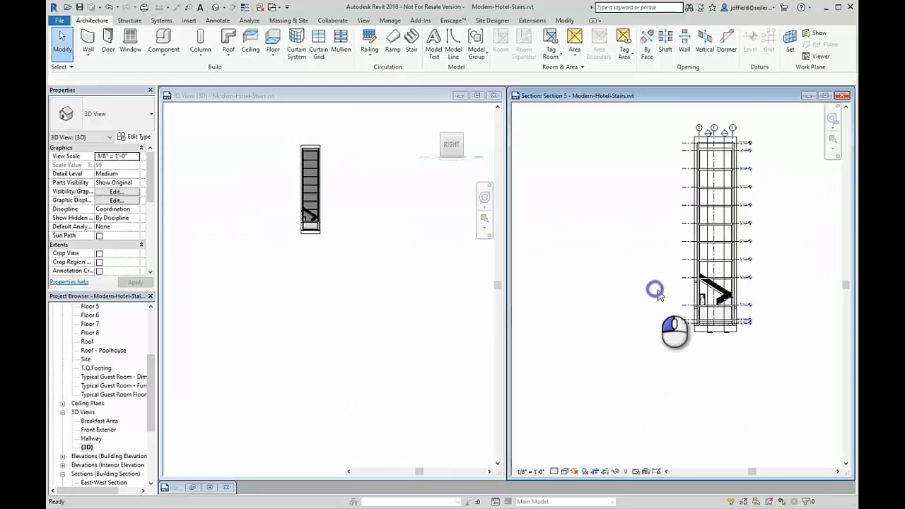
Connect the Floor 1 to Floor 2 stair in Section 5 to levels Floor 3 through Roof as a multistory stair.
scroll(667, 323, up, 5)
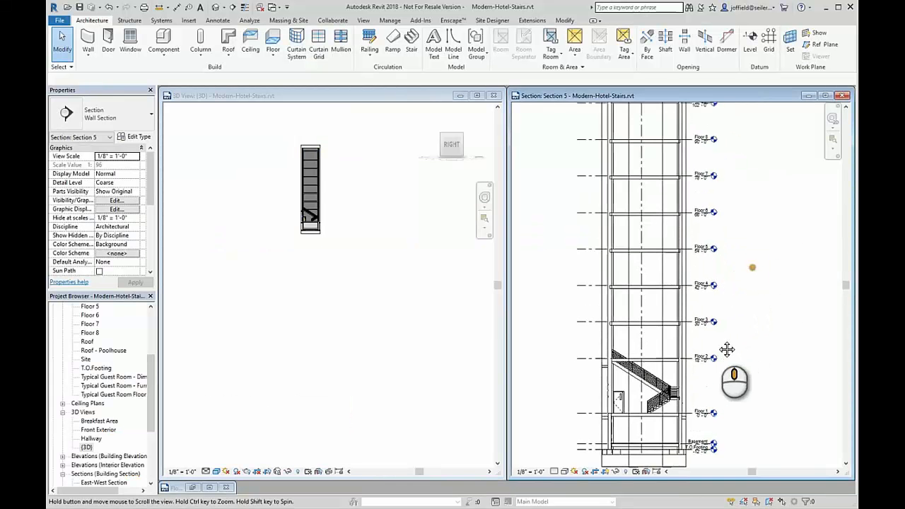
click(352, 292)
scroll(309, 132, up, 3)
scroll(331, 206, up, 2)
shift+middle_drag(331, 255, 389, 307)
click(713, 415)
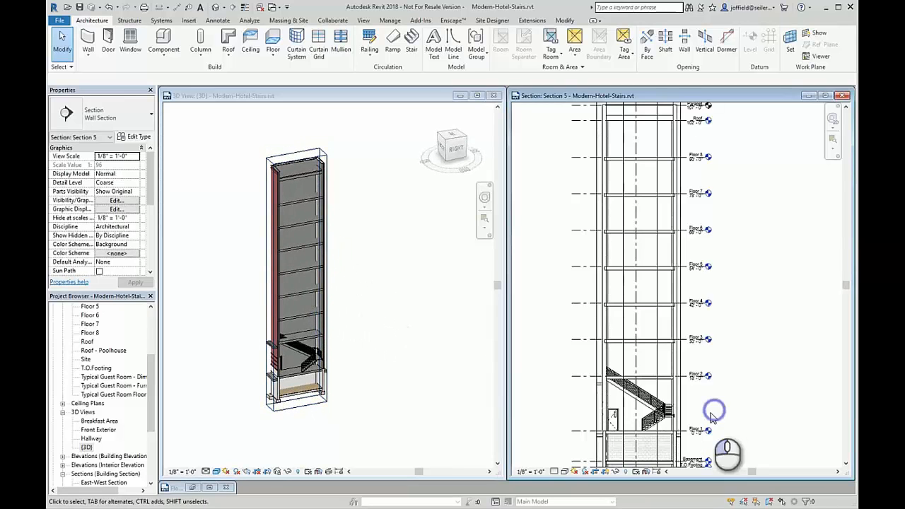
click(657, 417)
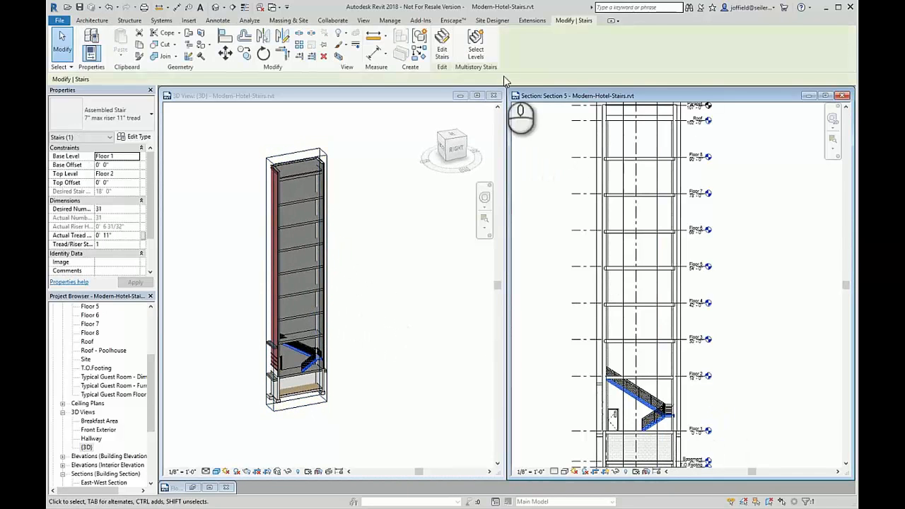
click(478, 49)
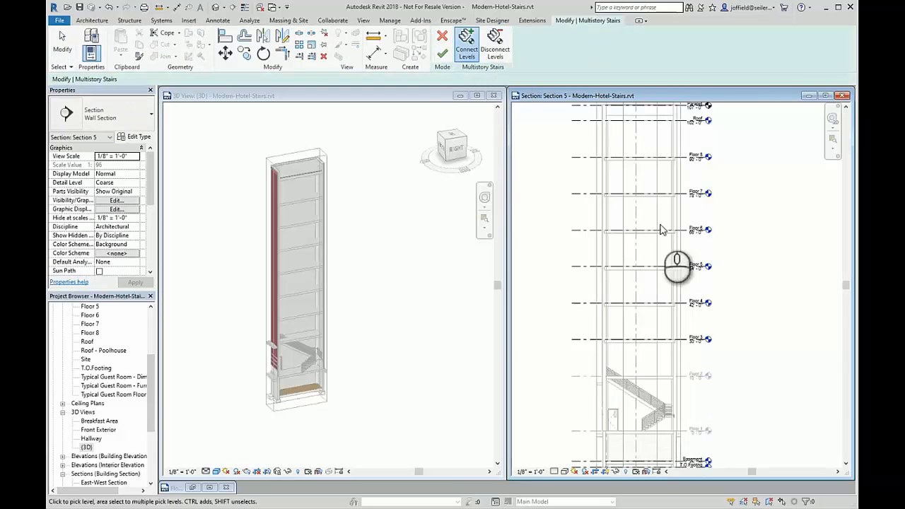
drag(720, 356, 698, 217)
middle_drag(697, 171, 698, 218)
drag(698, 217, 697, 184)
middle_drag(698, 218, 698, 224)
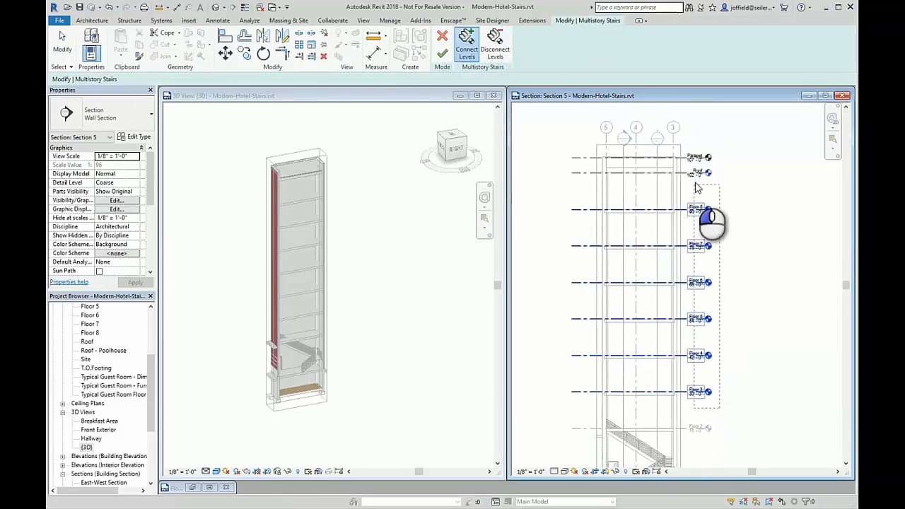
drag(696, 184, 698, 176)
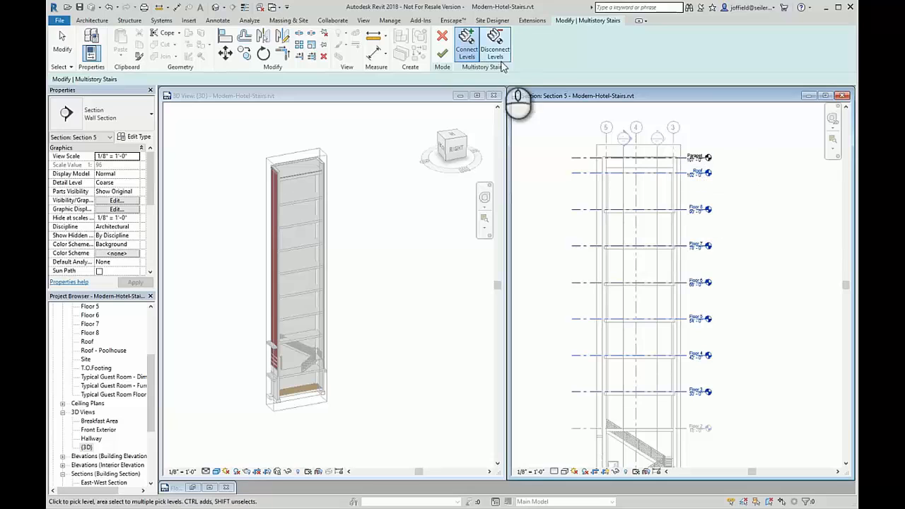
click(443, 55)
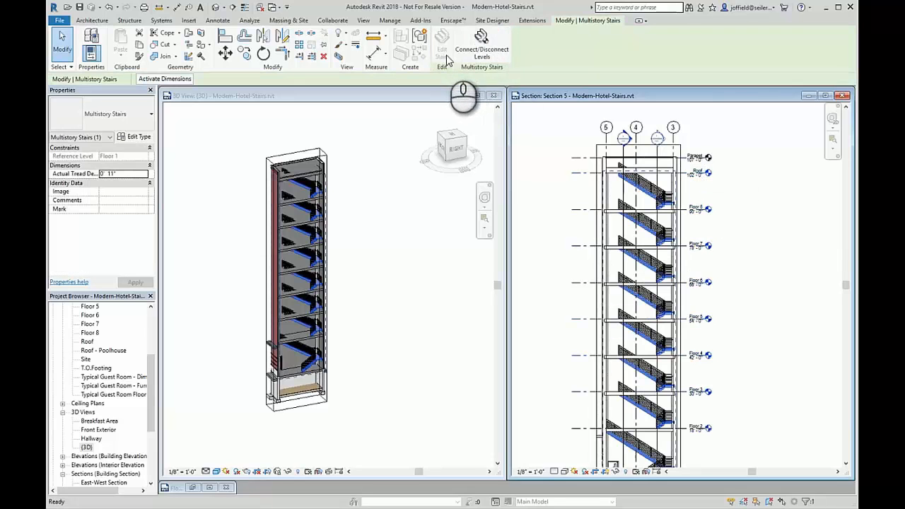
Examine the multistory stair in the 3D view and its flights at the floor levels in Section 5.
middle_drag(370, 352, 398, 386)
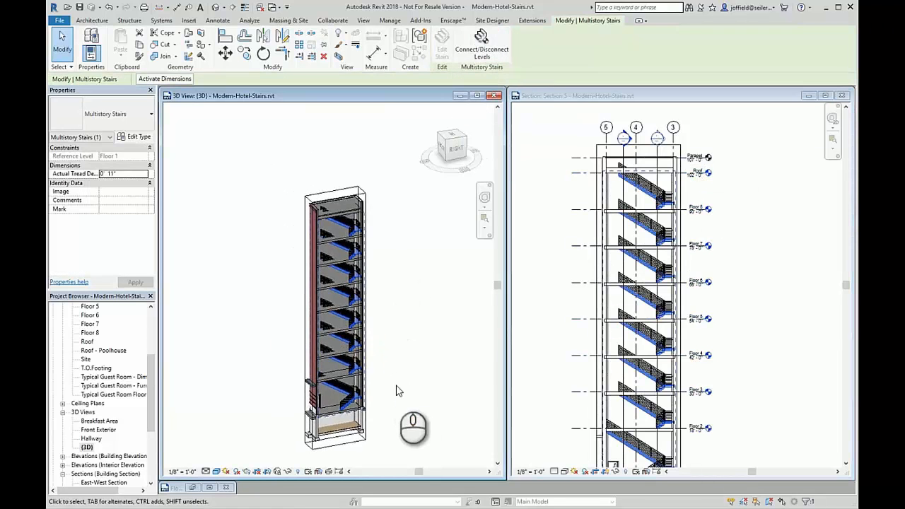
scroll(370, 336, up, 3)
mouse_move(373, 338)
shift+middle_down()
mouse_move(378, 346)
mouse_move(346, 326)
mouse_move(315, 282)
mouse_move(291, 235)
mouse_move(298, 227)
mouse_move(363, 230)
mouse_move(382, 273)
mouse_move(384, 337)
shift+middle_up()
click(429, 303)
scroll(432, 295, down, 4)
middle_drag(431, 291, 416, 312)
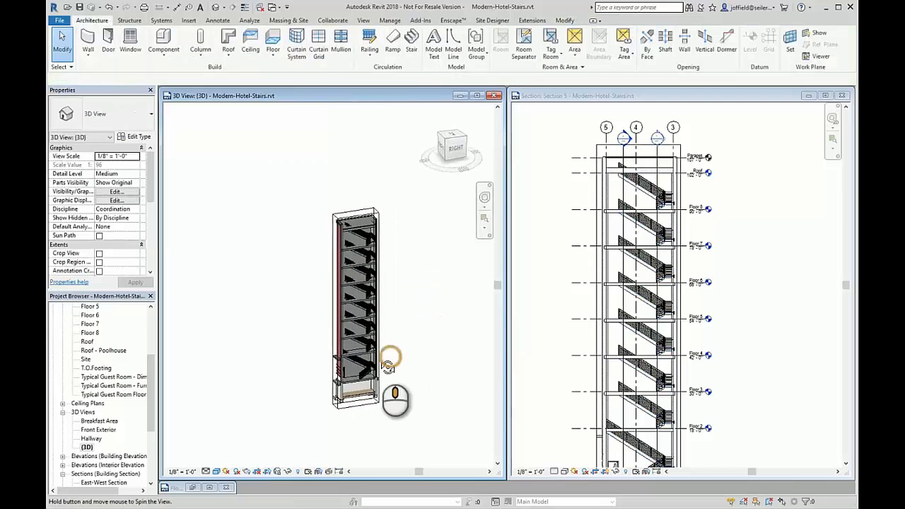
click(697, 397)
scroll(715, 456, up, 3)
scroll(715, 456, up, 2)
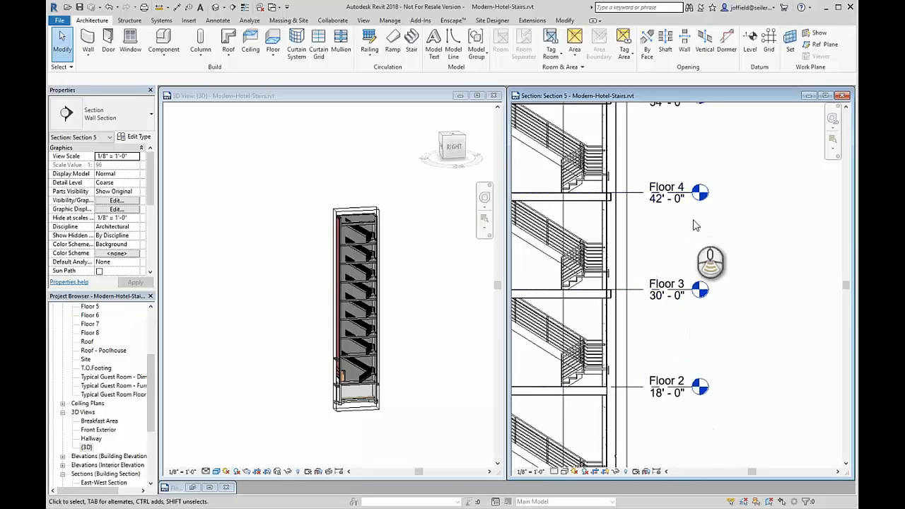
scroll(669, 233, down, 5)
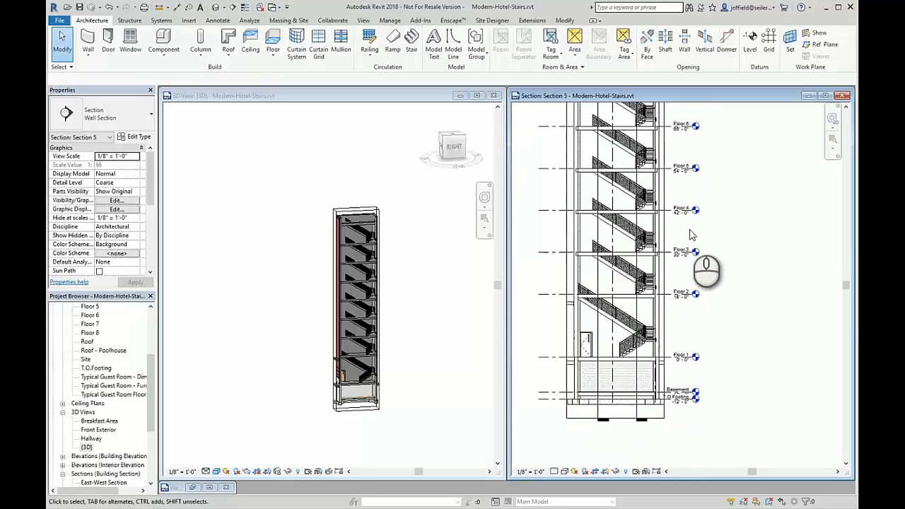
click(626, 258)
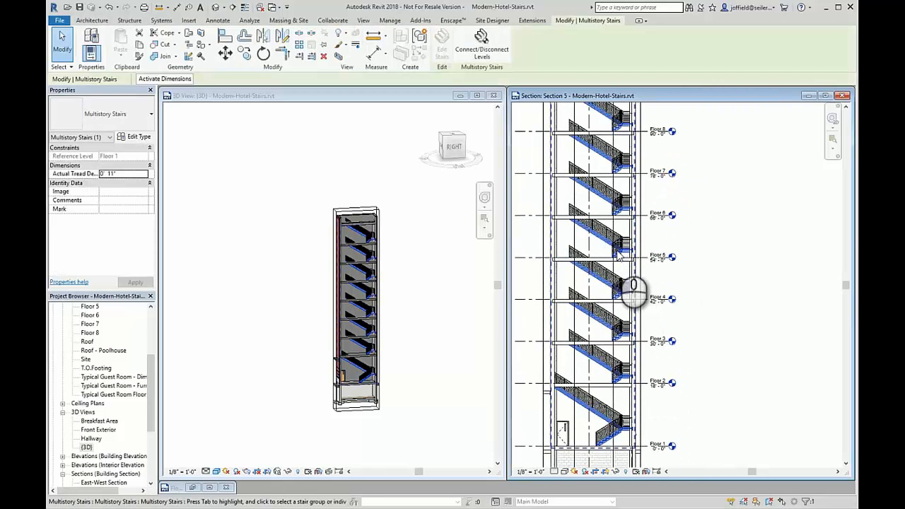
click(472, 50)
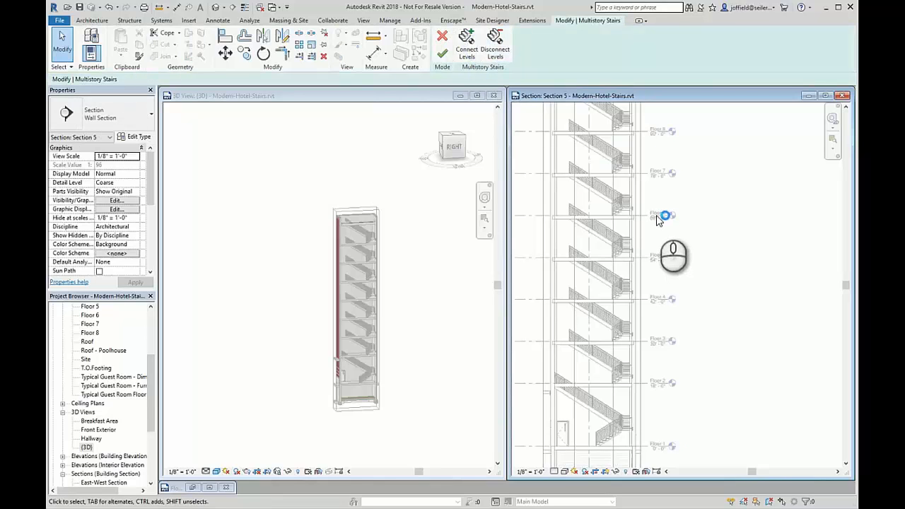
click(442, 39)
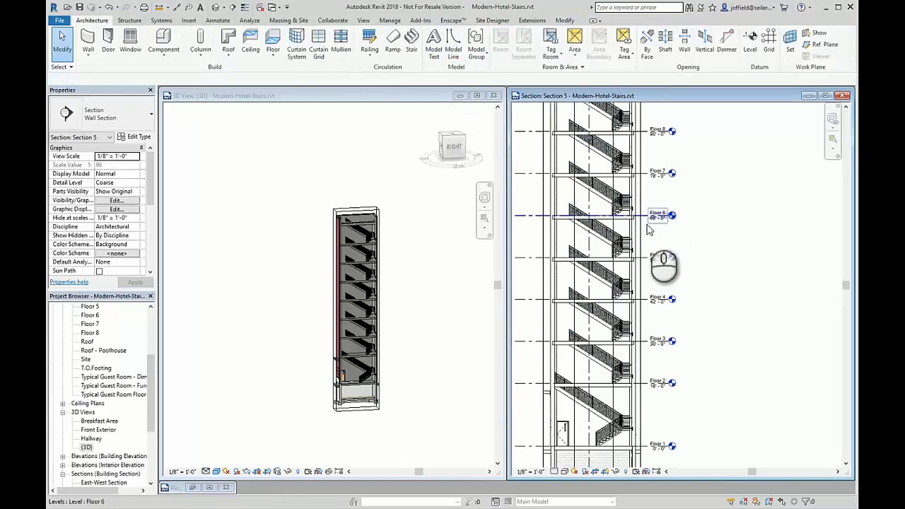
scroll(651, 234, down, 5)
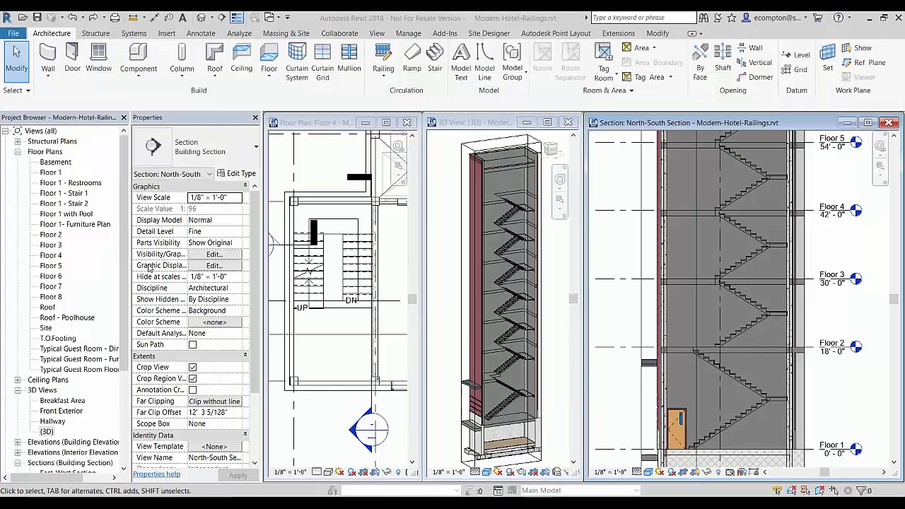
Place Hotel Ramp Guardrail railings on the treads of the multistory stair above Floor 2 with Place on Stair/Ramp.
click(377, 80)
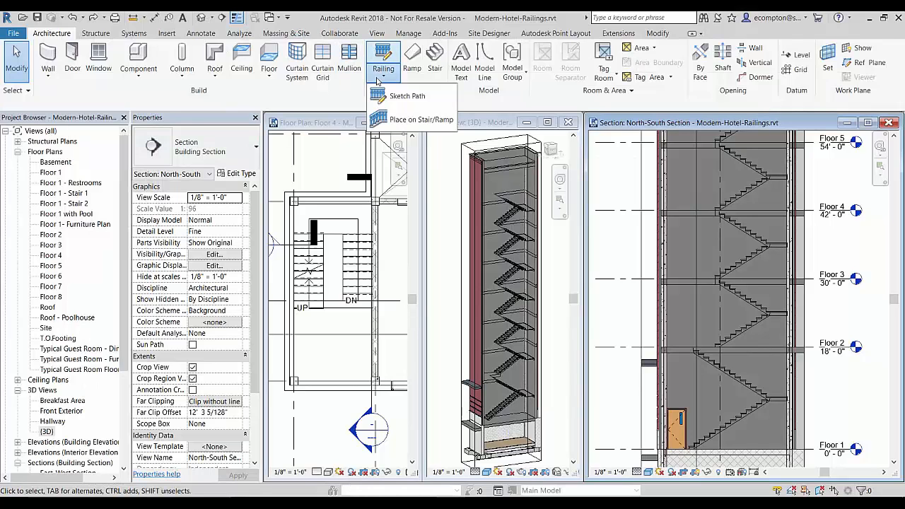
click(399, 118)
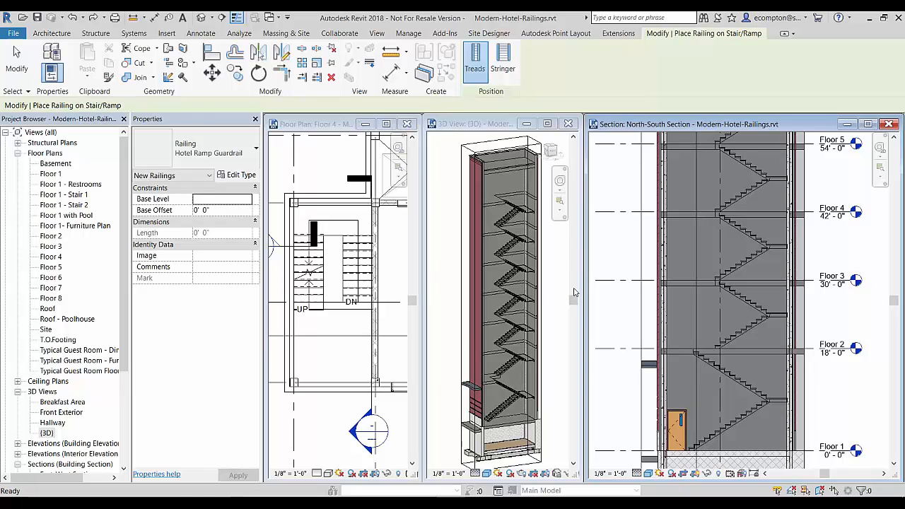
click(737, 234)
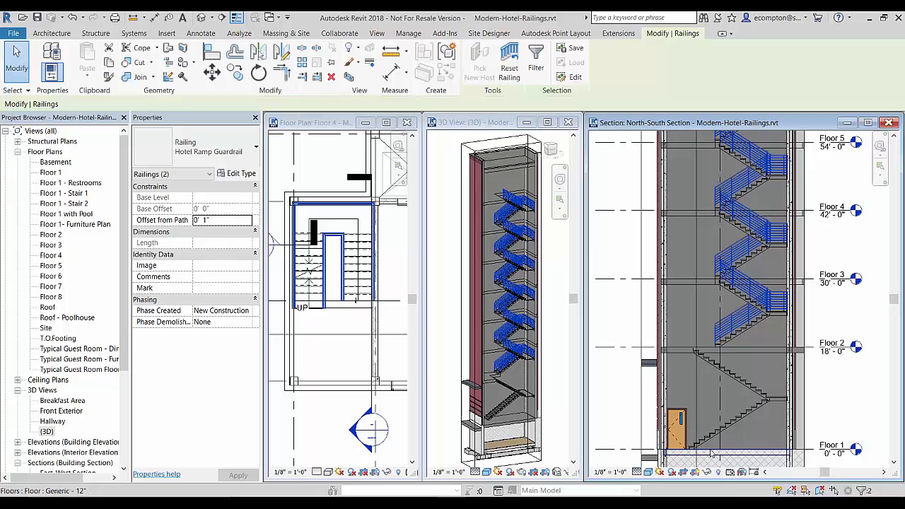
click(441, 318)
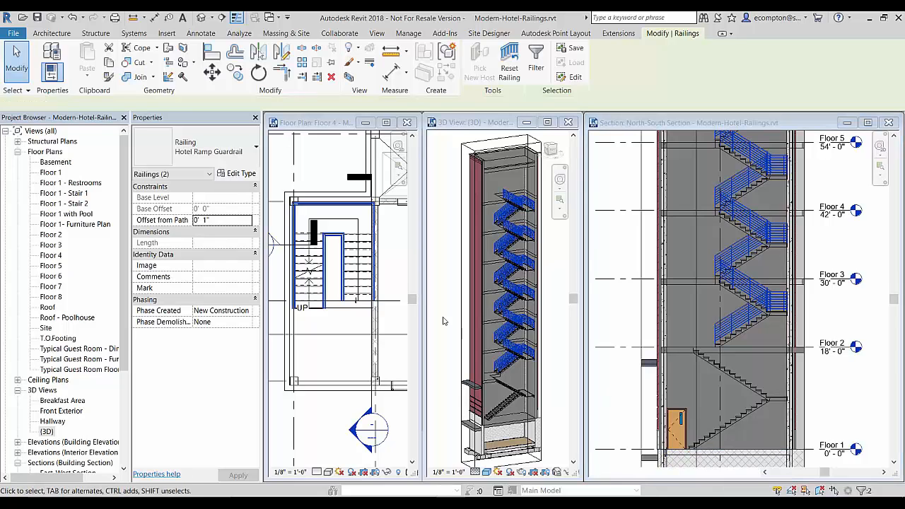
click(464, 327)
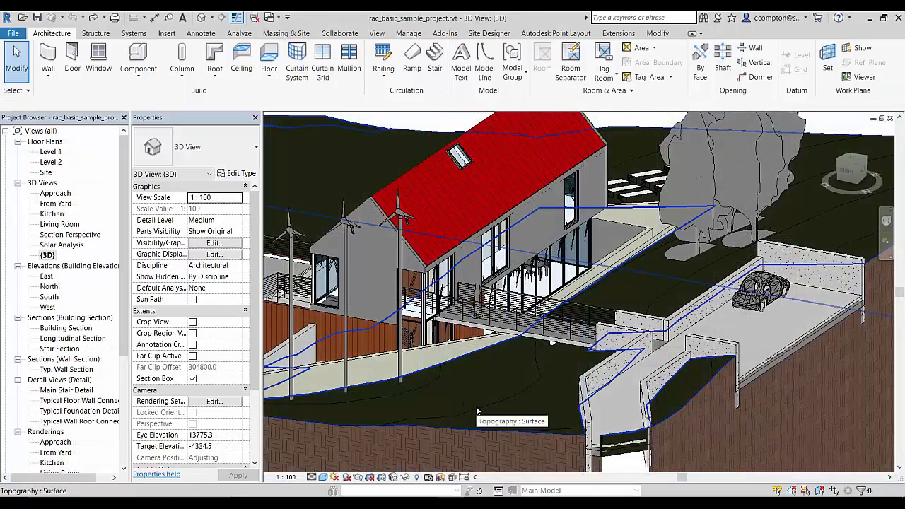
Rehost both SH_1100mm footbridge railings onto the topography surface and inspect the near railing along the terrain.
click(476, 406)
scroll(475, 406, up, 4)
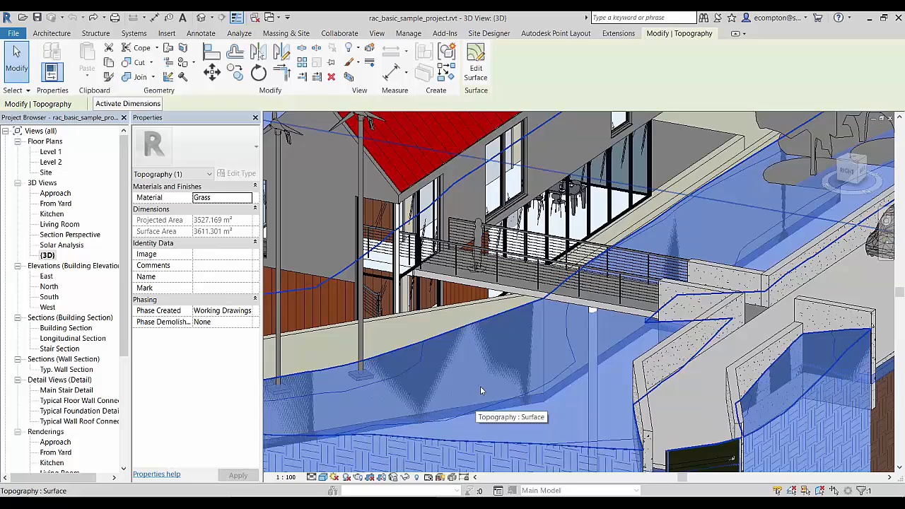
click(530, 263)
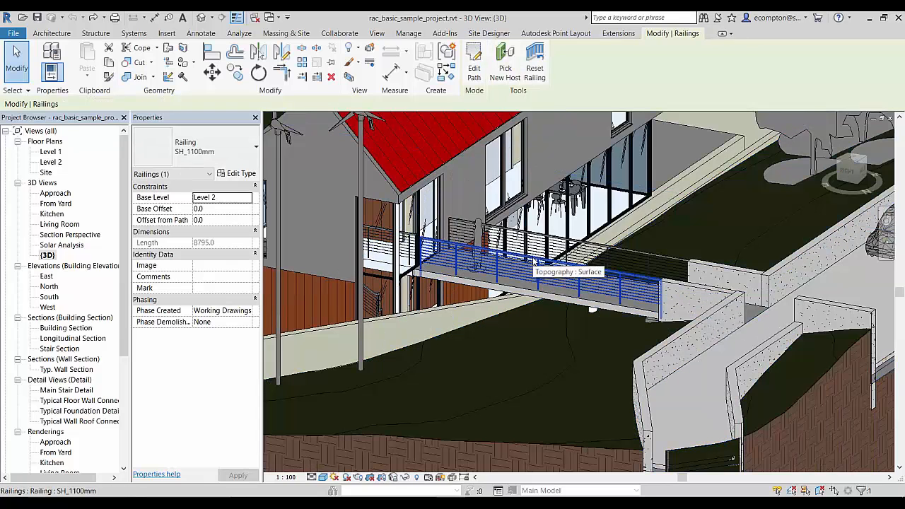
click(505, 64)
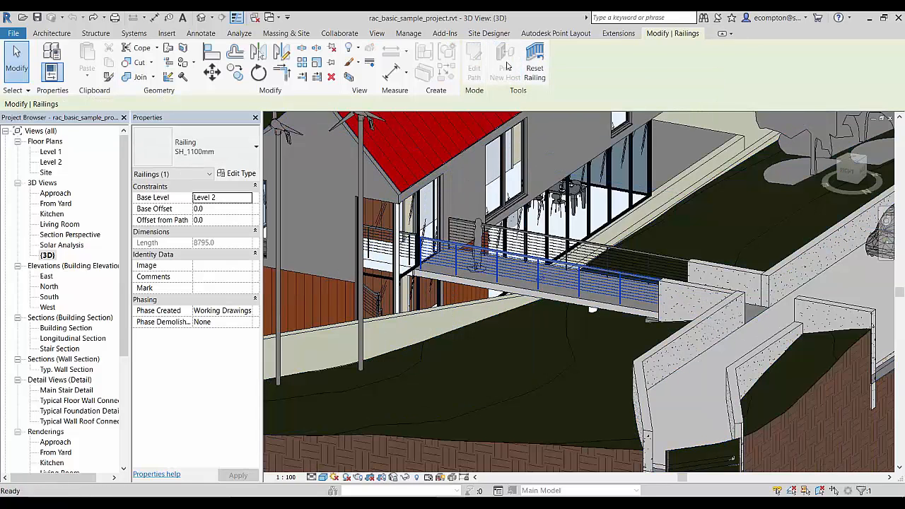
click(559, 380)
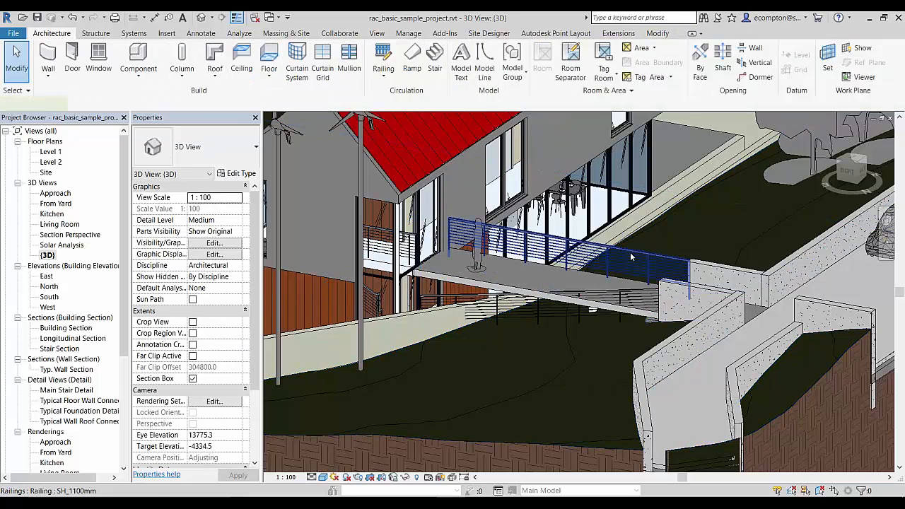
click(468, 411)
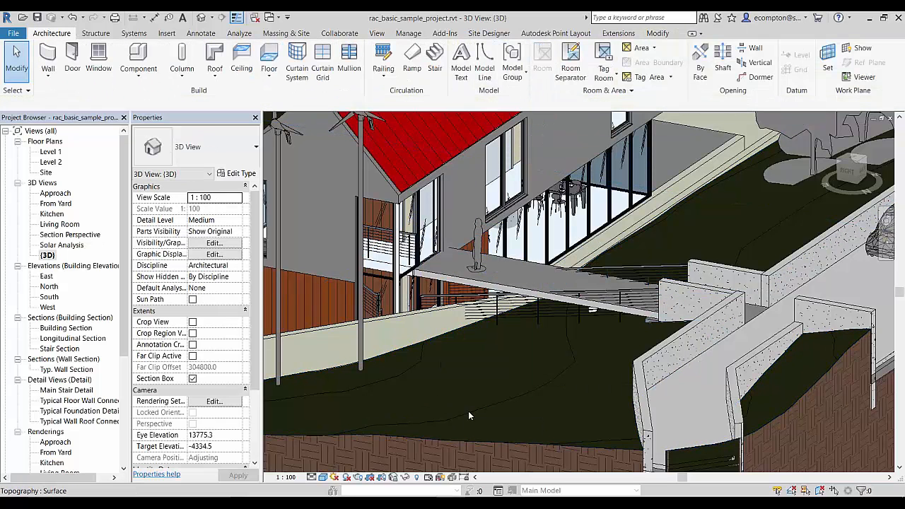
click(518, 318)
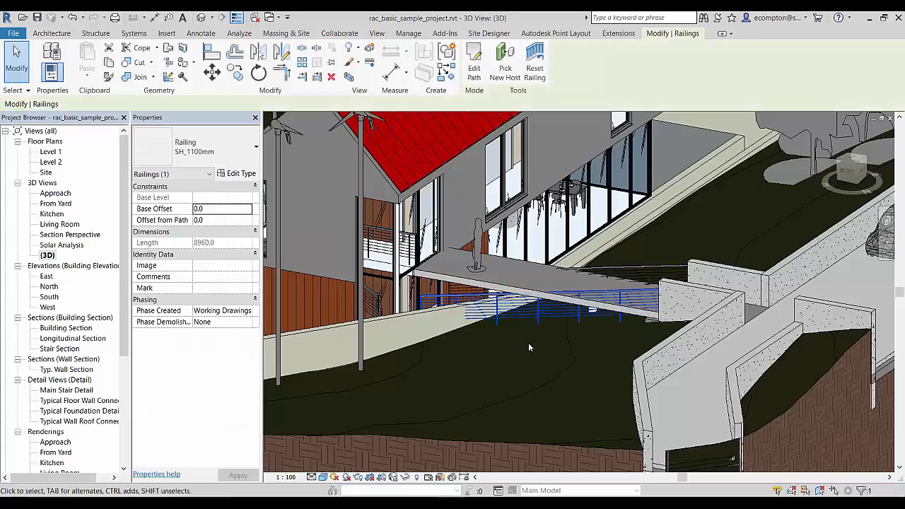
shift+middle_drag(515, 354, 600, 322)
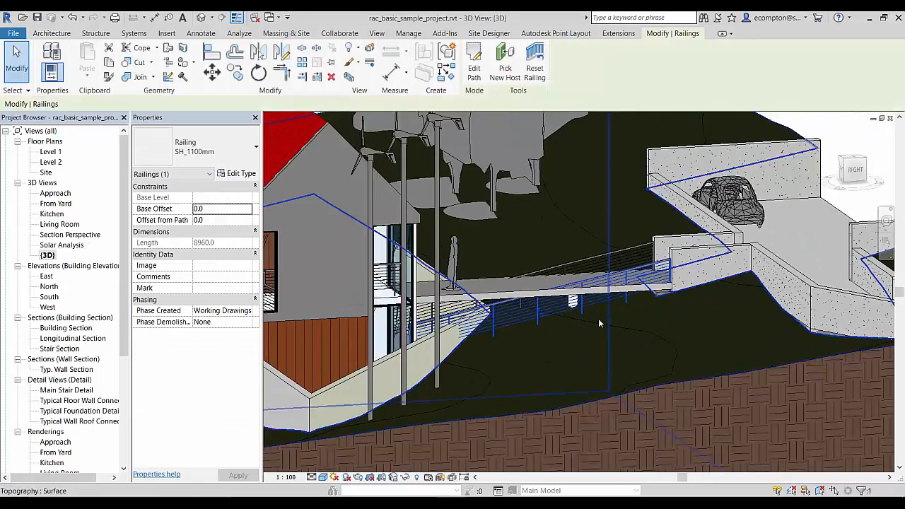
scroll(599, 322, up, 4)
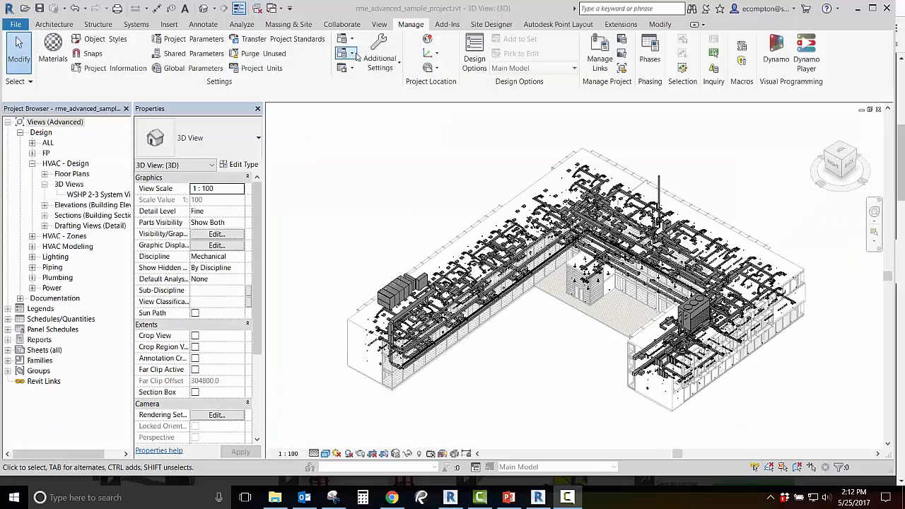
Create a new space type named Custom Space Type in the Building/Space Type Settings.
click(353, 54)
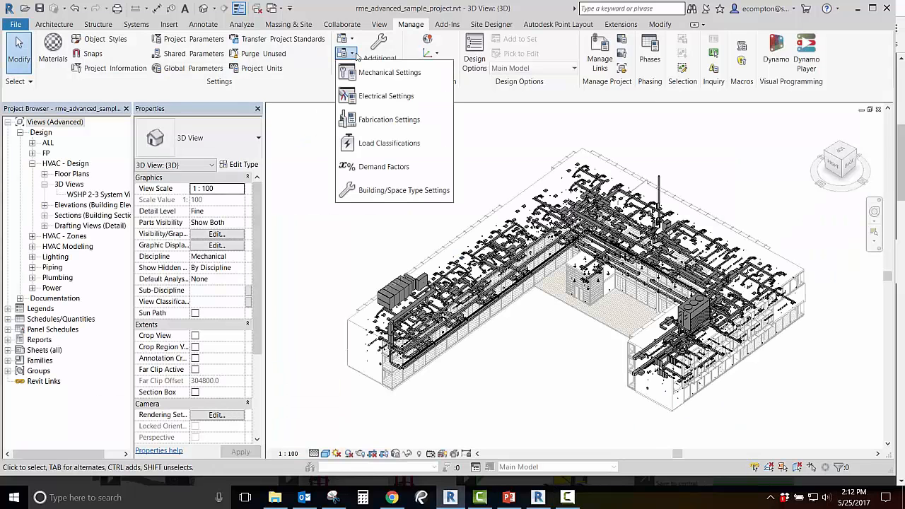
click(370, 191)
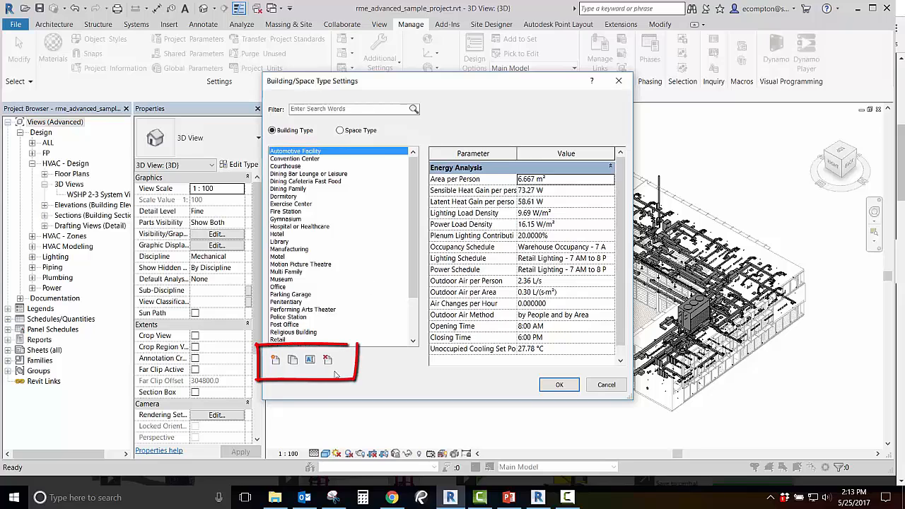
click(342, 131)
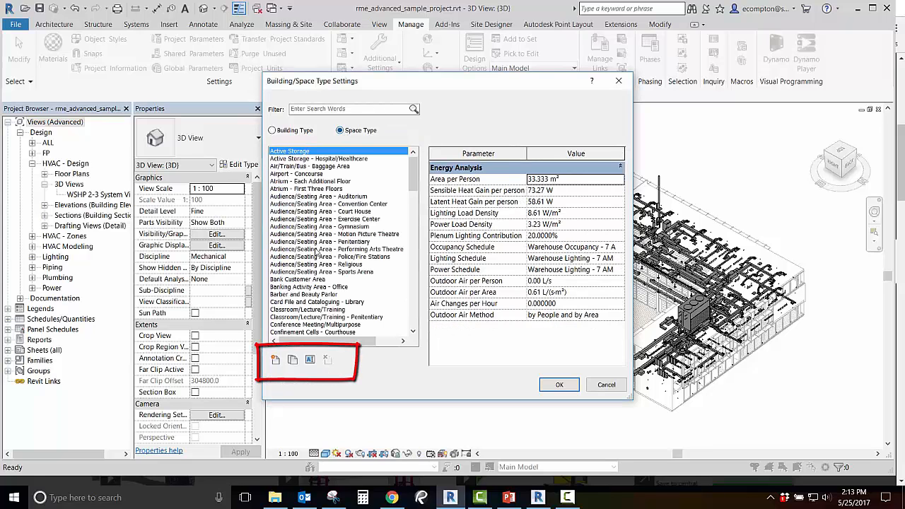
click(277, 361)
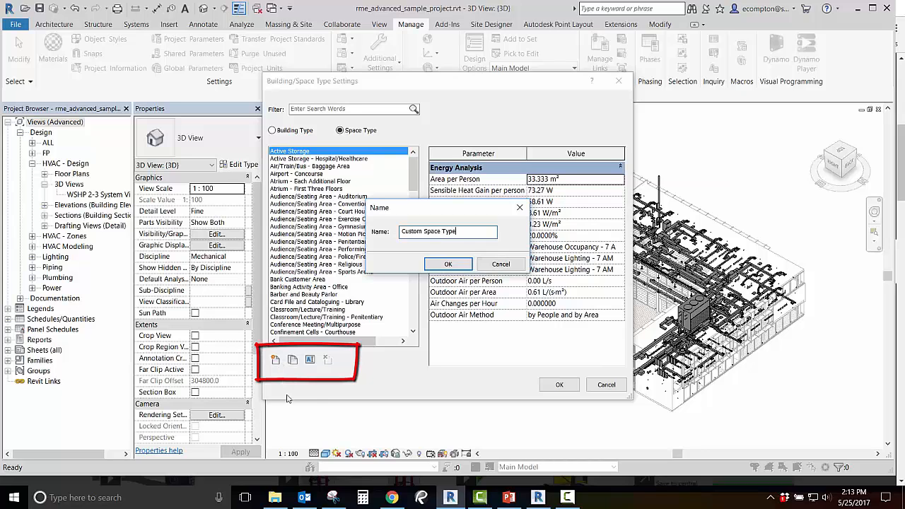
key(Return)
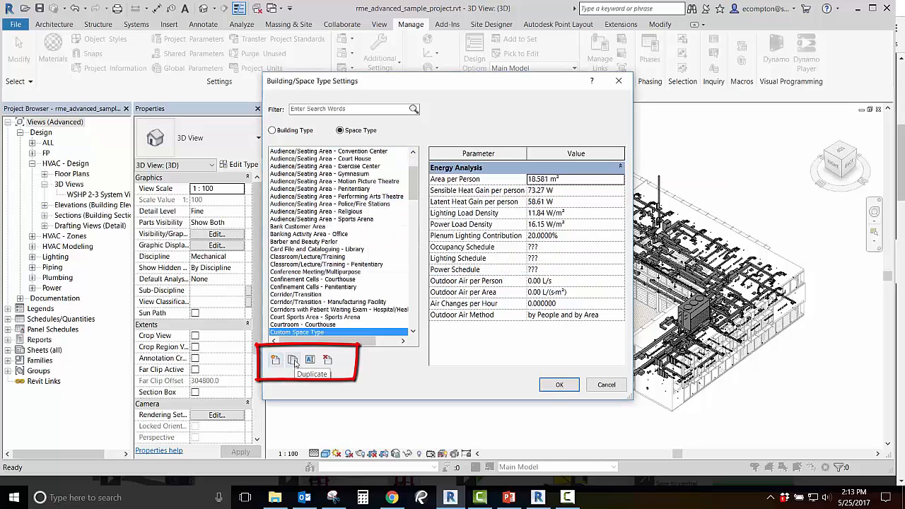
Duplicate Custom Space Type and rename the copy as new.
click(293, 361)
click(310, 360)
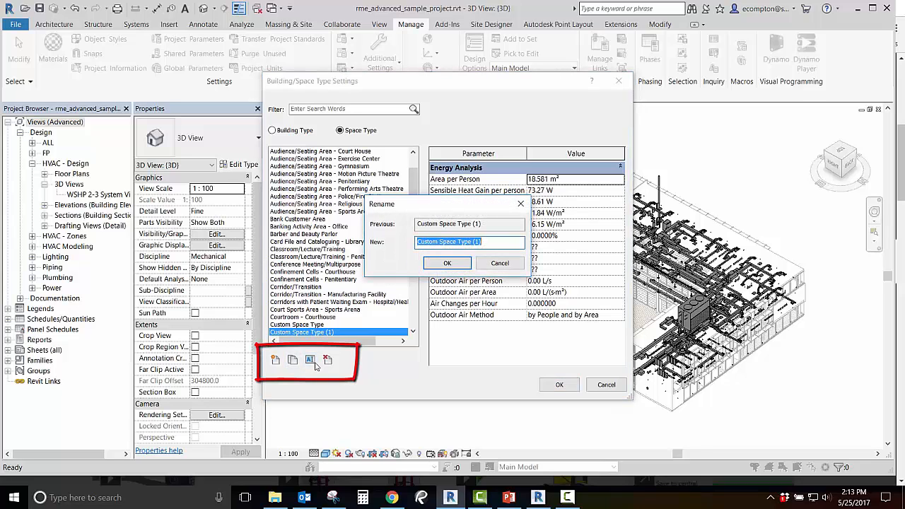
key(Return)
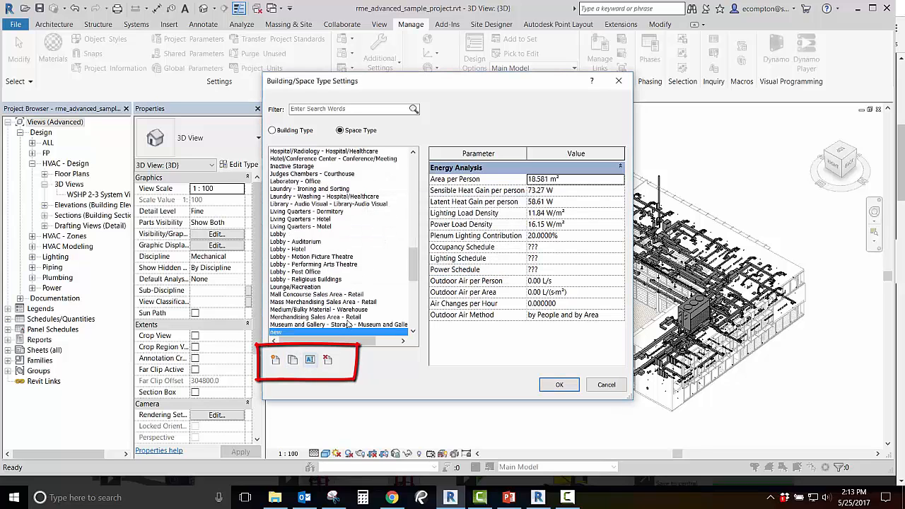
Delete the space type named new from the Building/Space Type Settings.
click(327, 360)
click(480, 249)
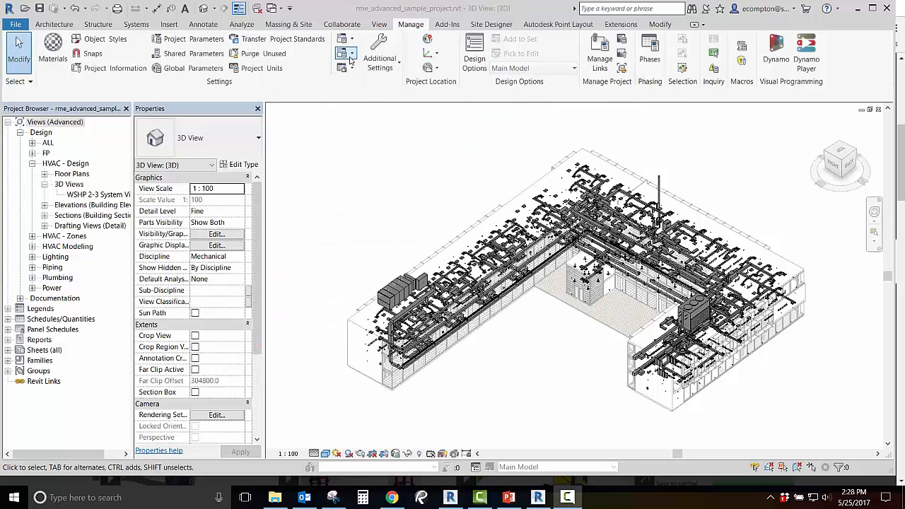
Reopen the Building/Space Type Settings and examine the Outdoor Air Method options for Custom Building Type.
click(351, 57)
click(344, 186)
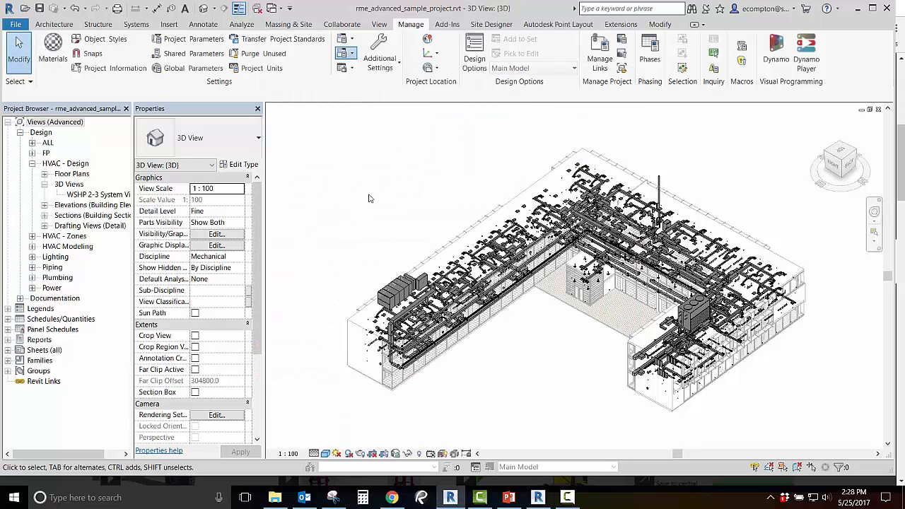
click(307, 174)
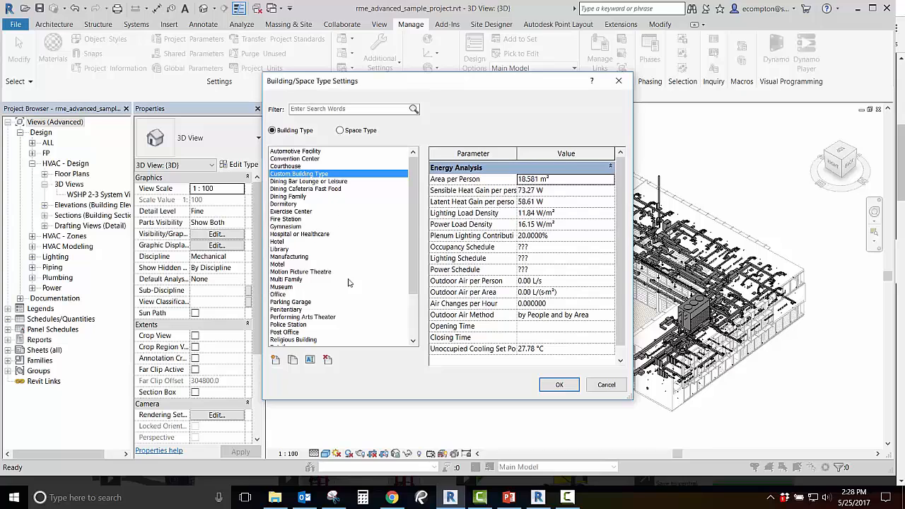
click(602, 318)
click(610, 316)
click(611, 316)
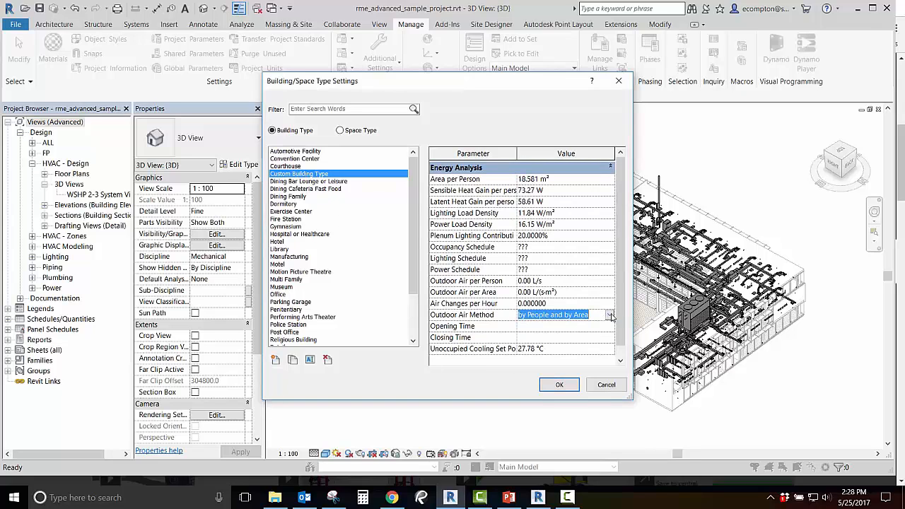
Examine the Outdoor Air Method options for Custom Space Type and accept the Building/Space Type Settings.
click(340, 131)
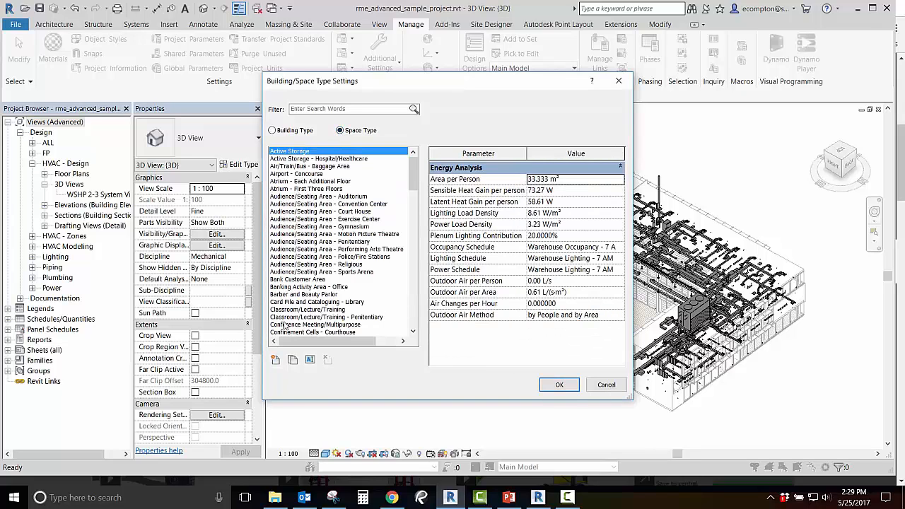
scroll(416, 169, down, 4)
click(322, 302)
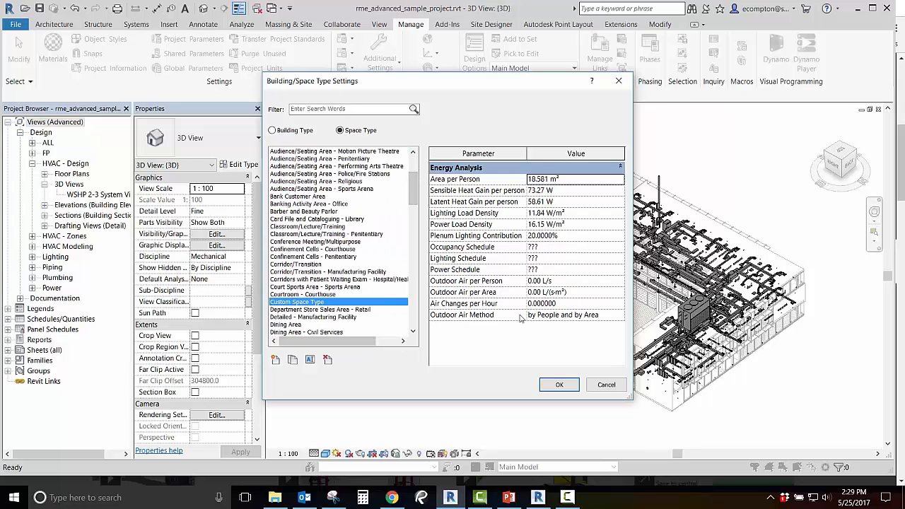
click(545, 318)
click(619, 316)
click(619, 317)
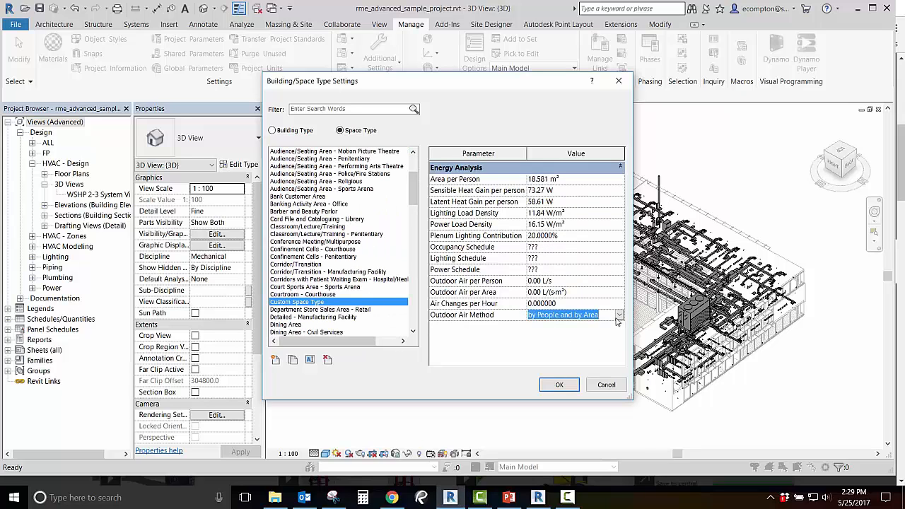
click(561, 385)
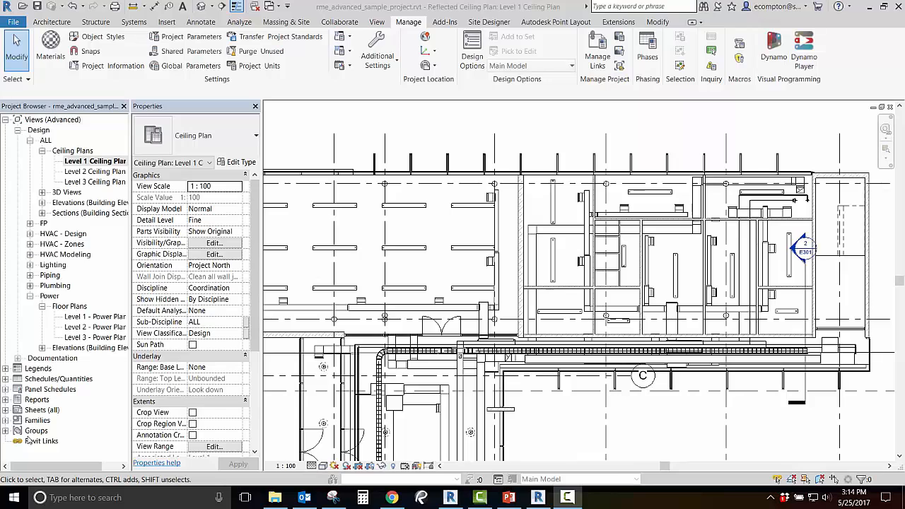
Edit the circuit path of the 2400mm-277V pendant light, shifting the long horizontal run into line with the lowest row of fixtures.
click(473, 207)
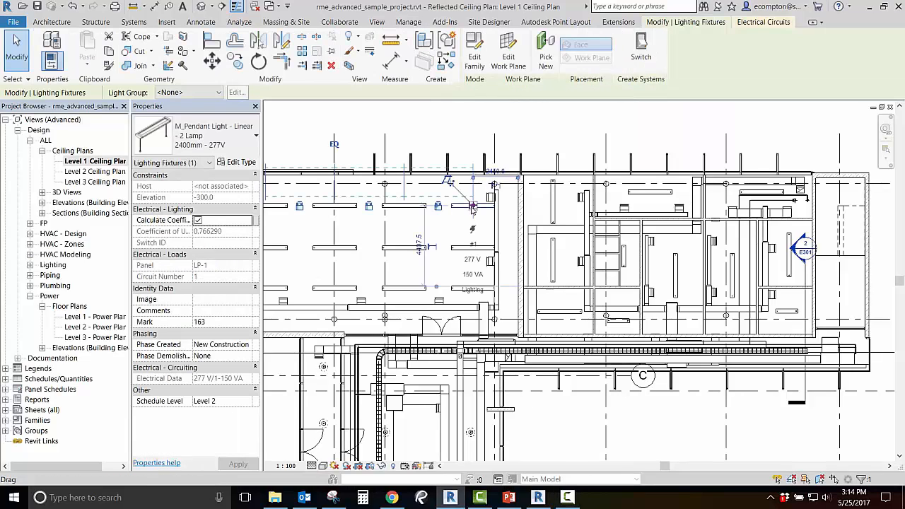
click(764, 22)
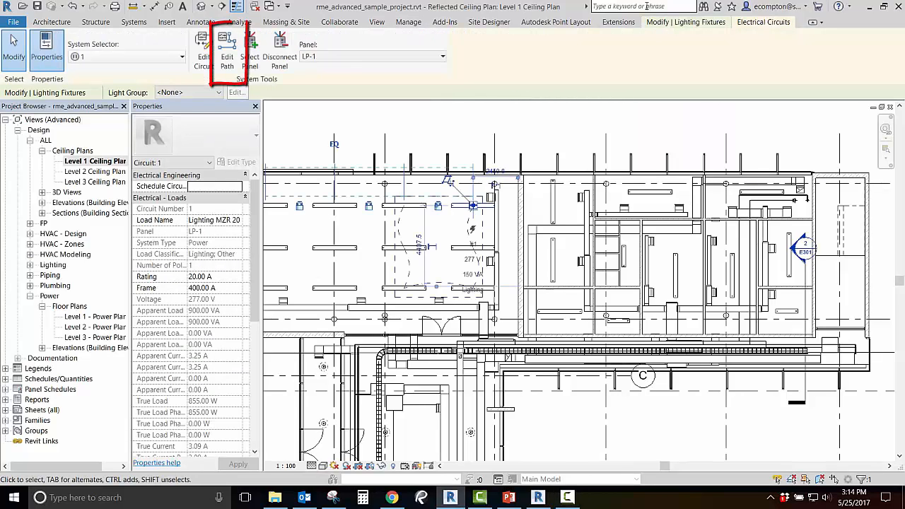
click(227, 60)
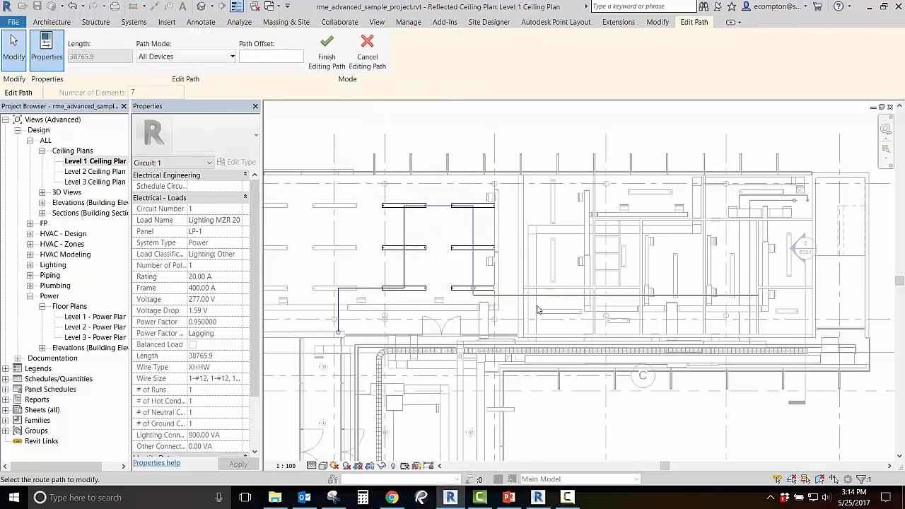
click(555, 300)
mouse_move(554, 295)
mouse_down()
mouse_move(544, 257)
mouse_move(541, 289)
mouse_up()
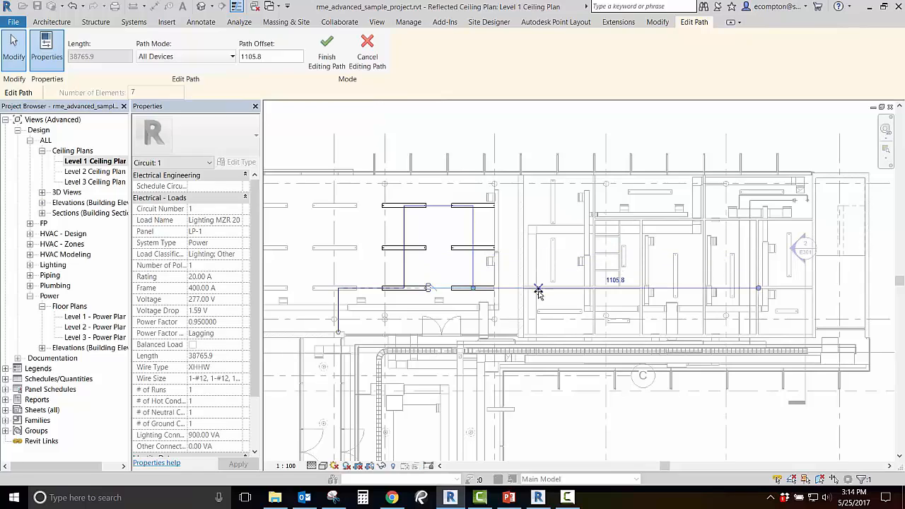
click(738, 294)
drag(741, 290, 758, 290)
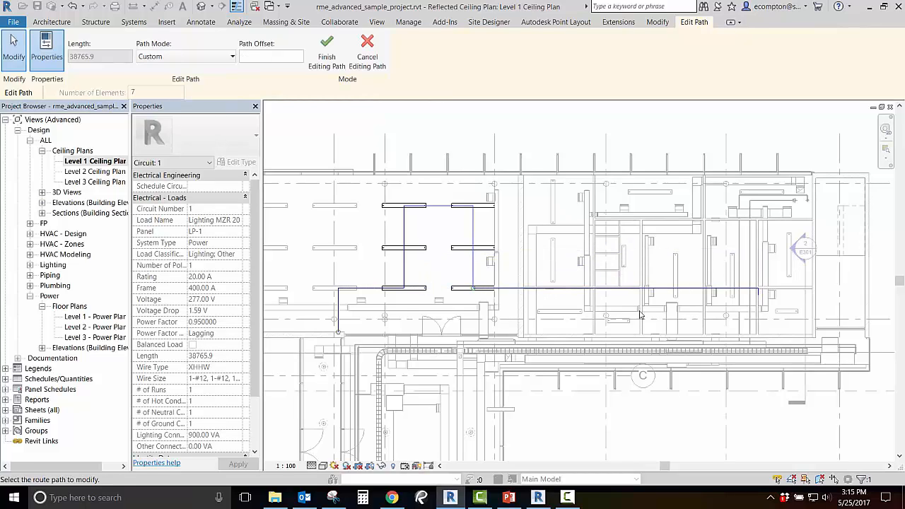
right_click(759, 292)
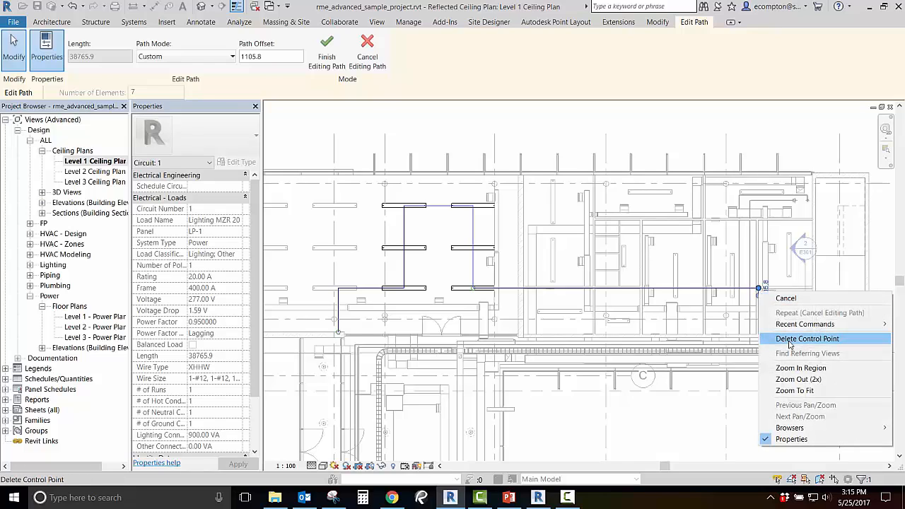
click(786, 299)
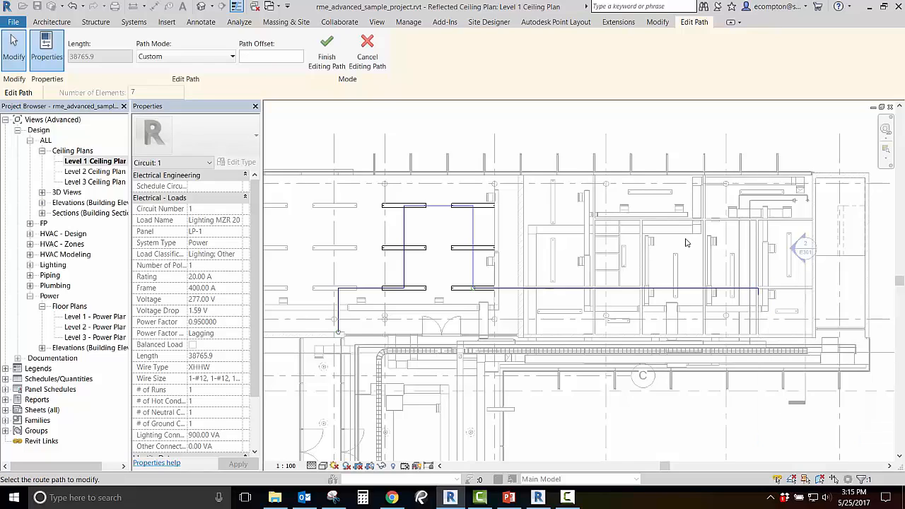
Try the Farthest Device path mode on the lighting circuit and undo it.
click(180, 57)
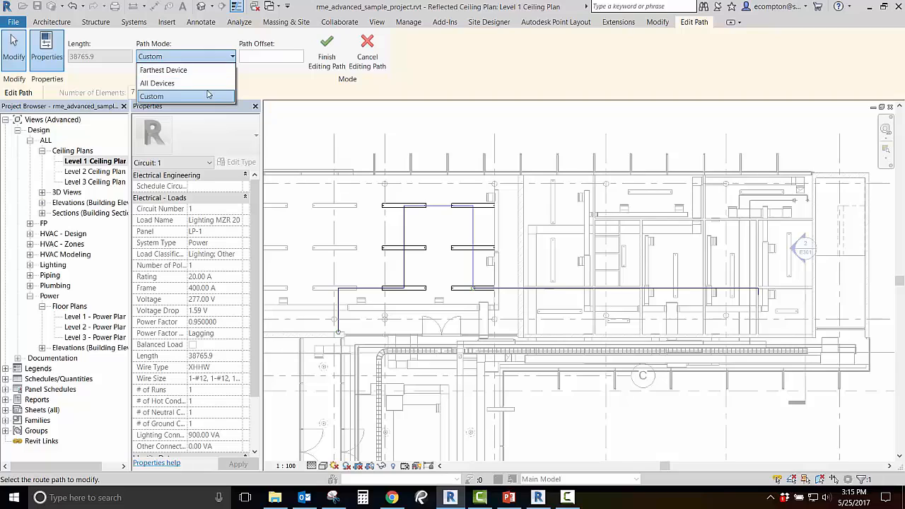
click(214, 71)
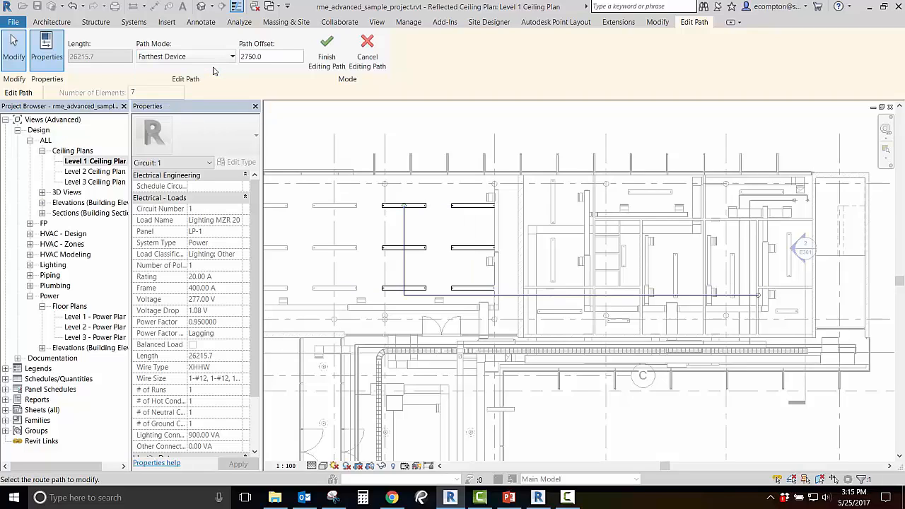
click(74, 7)
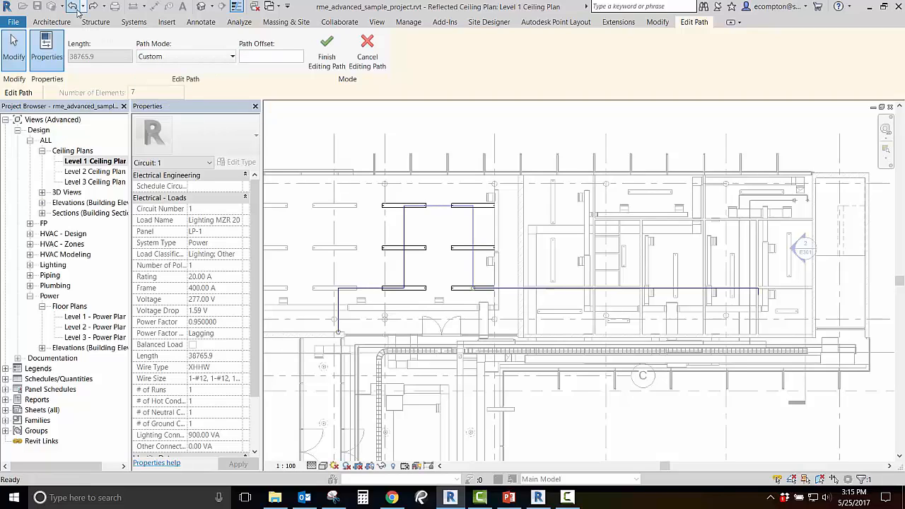
click(74, 6)
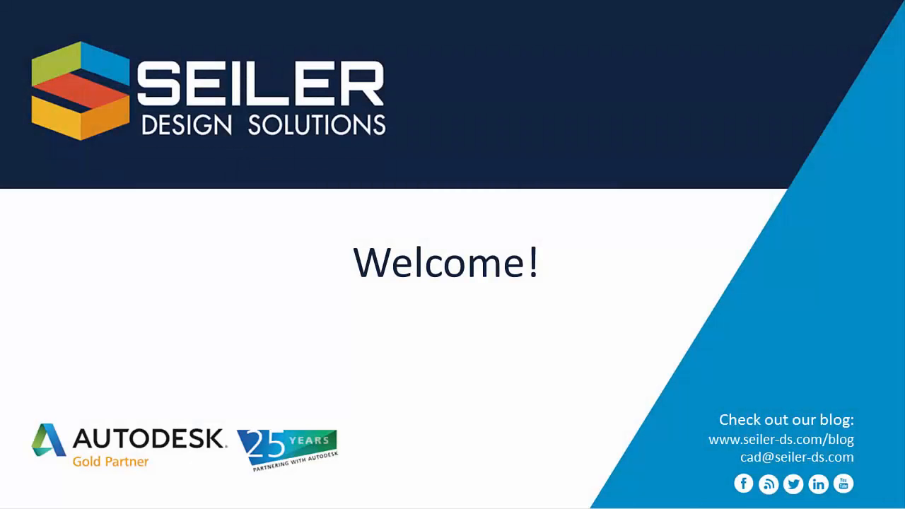
key(Right)
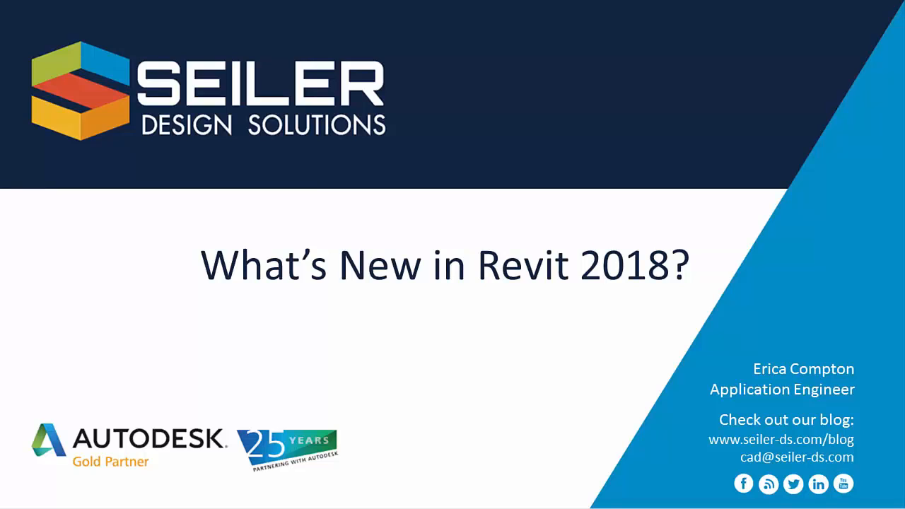
key(Right)
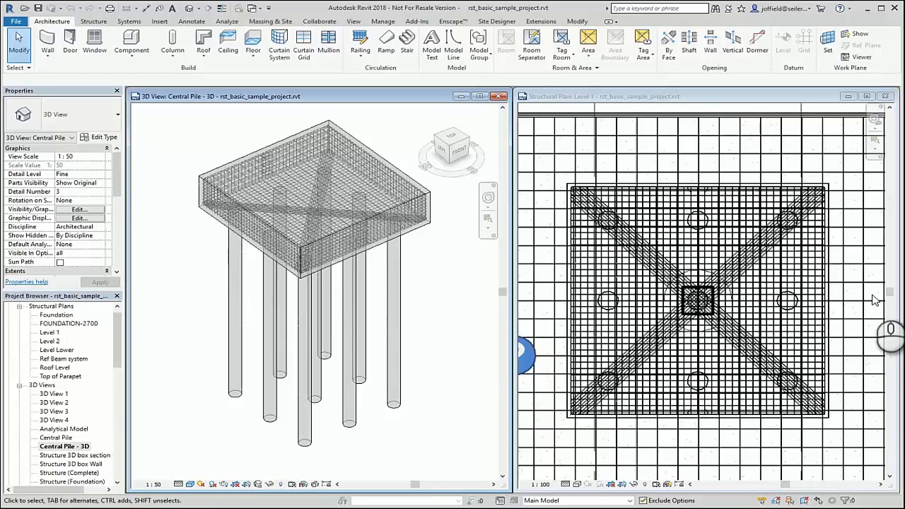
Maximize the Central Pile - 3D view and select the 3800 x 3800 x 600mm pile cap to inspect it, then clear the selection.
click(479, 96)
middle_drag(495, 226, 441, 343)
scroll(441, 342, up, 4)
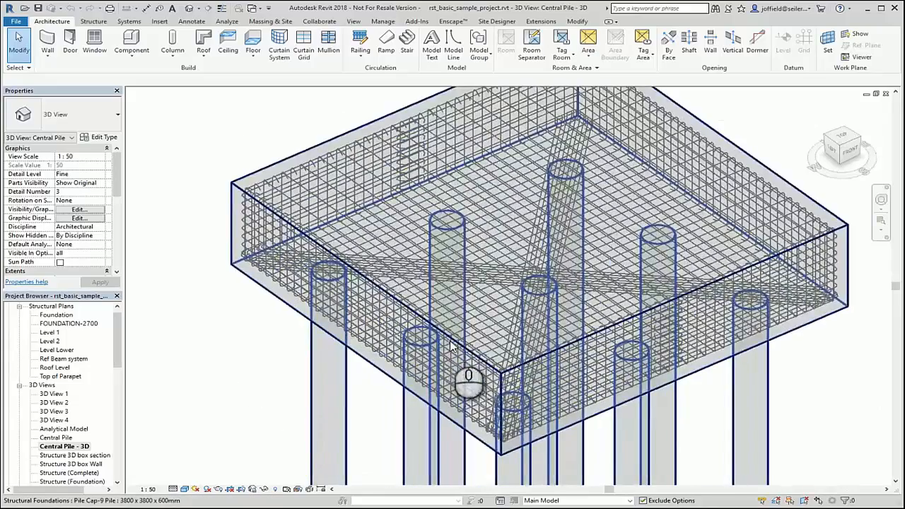
click(503, 375)
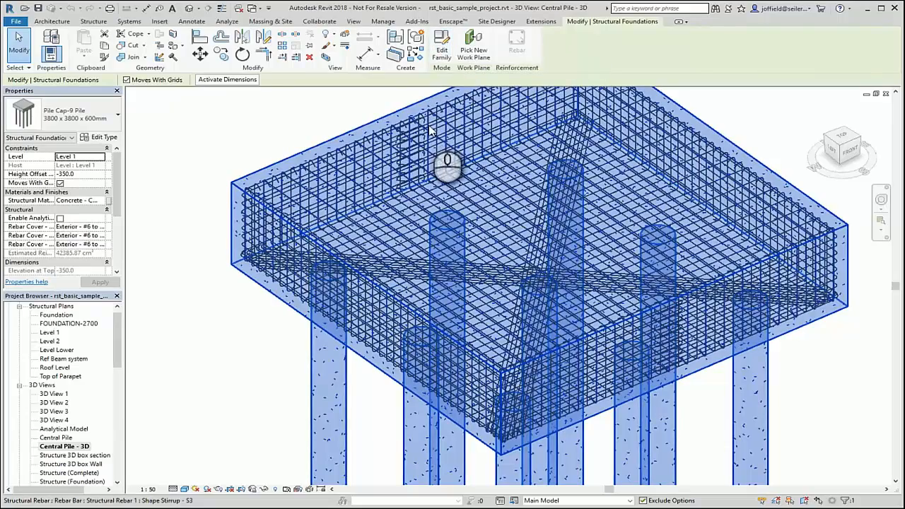
key(Escape)
Edit the sketch of the pile cap's Stirrup - S3 rebar set, adding an outward line from the lower end of the near vertical leg.
click(532, 314)
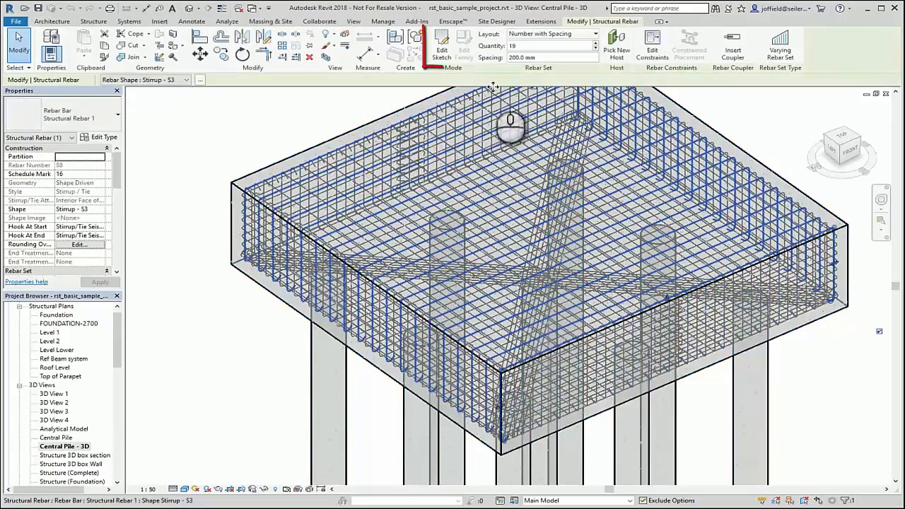
click(441, 46)
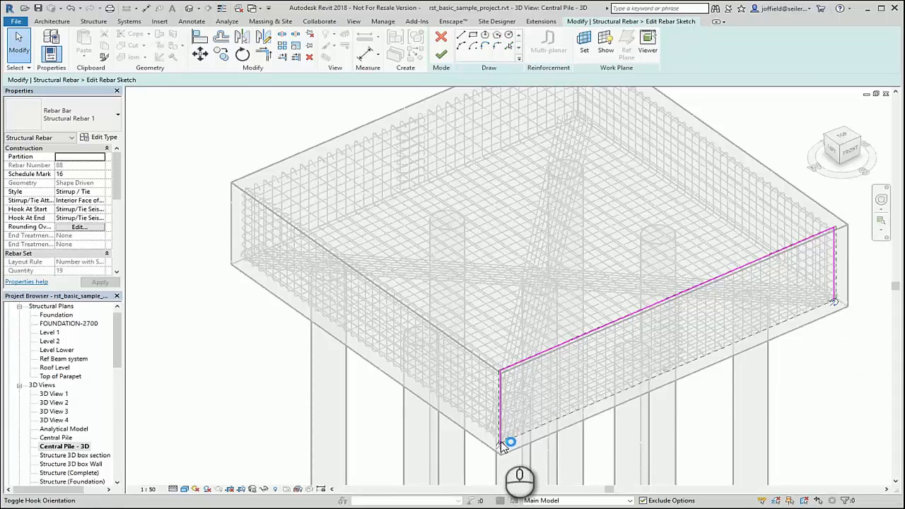
click(460, 35)
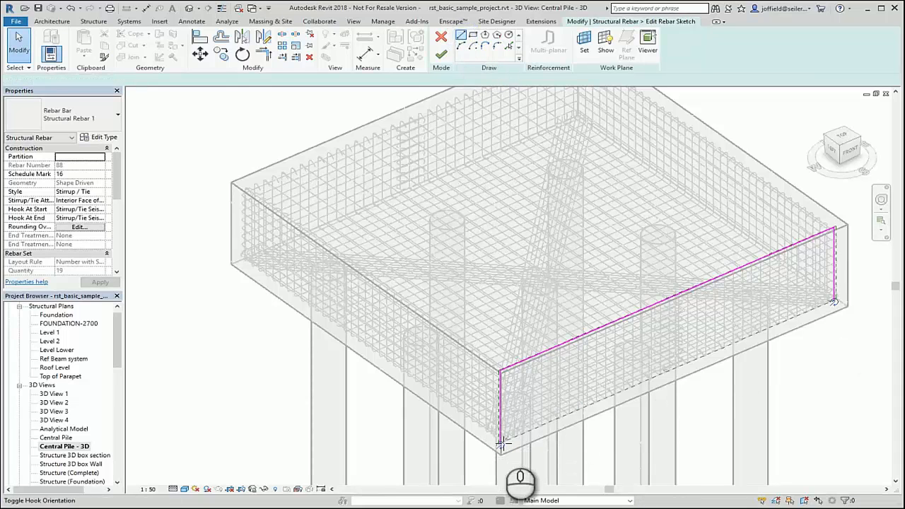
scroll(500, 445, up, 5)
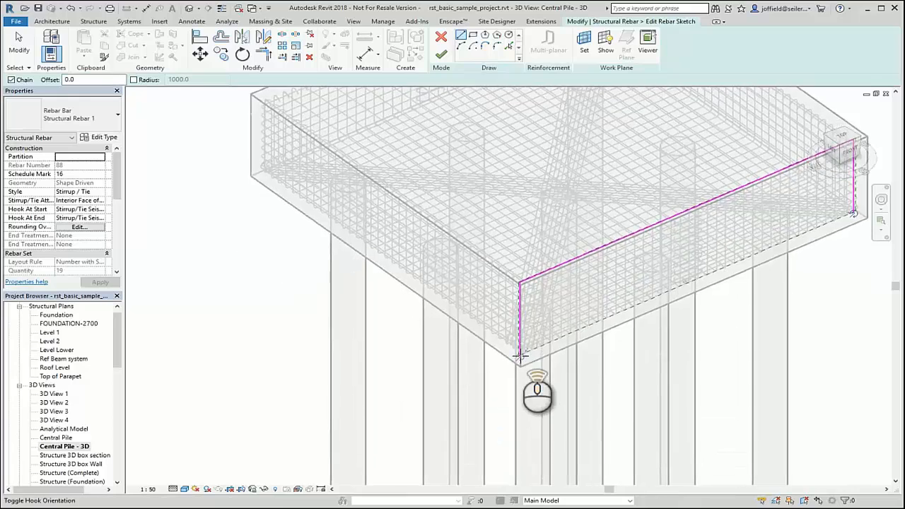
scroll(520, 350, up, 3)
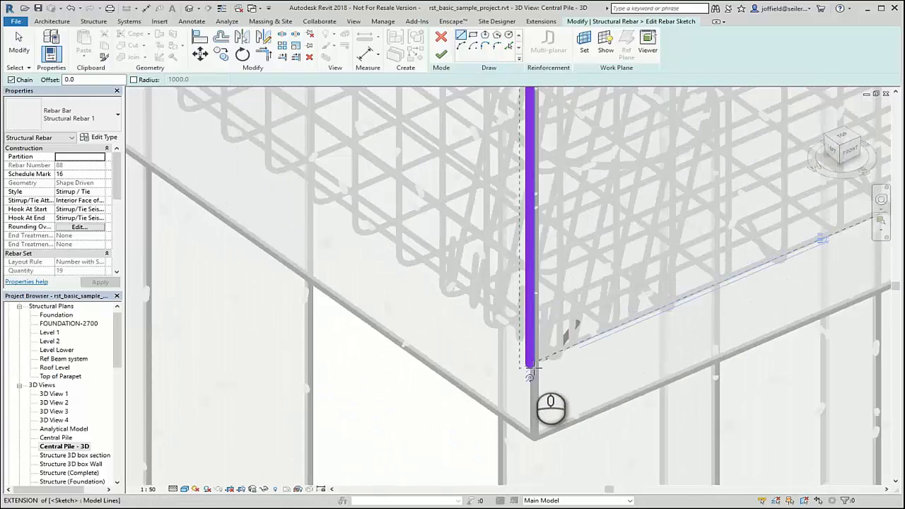
click(530, 367)
mouse_move(277, 434)
middle_down()
mouse_move(345, 404)
mouse_move(392, 361)
middle_up()
click(329, 382)
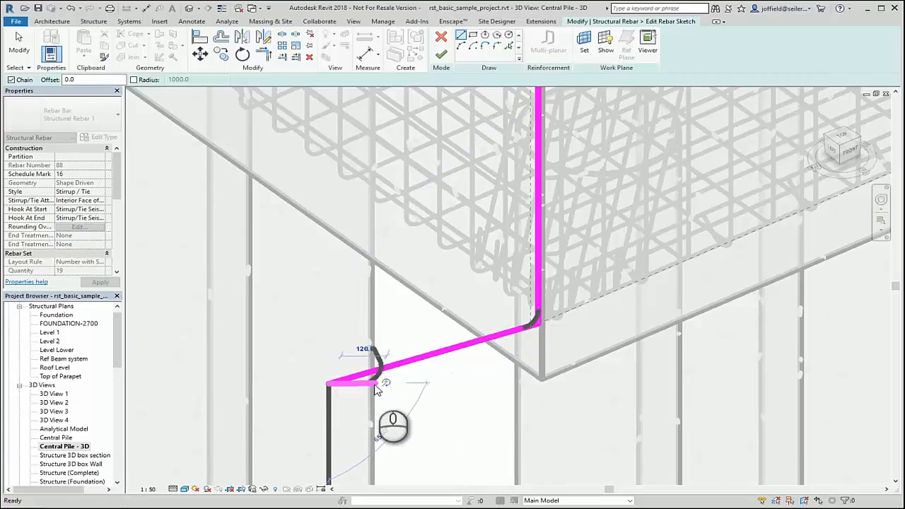
key(Escape)
key(Escape)
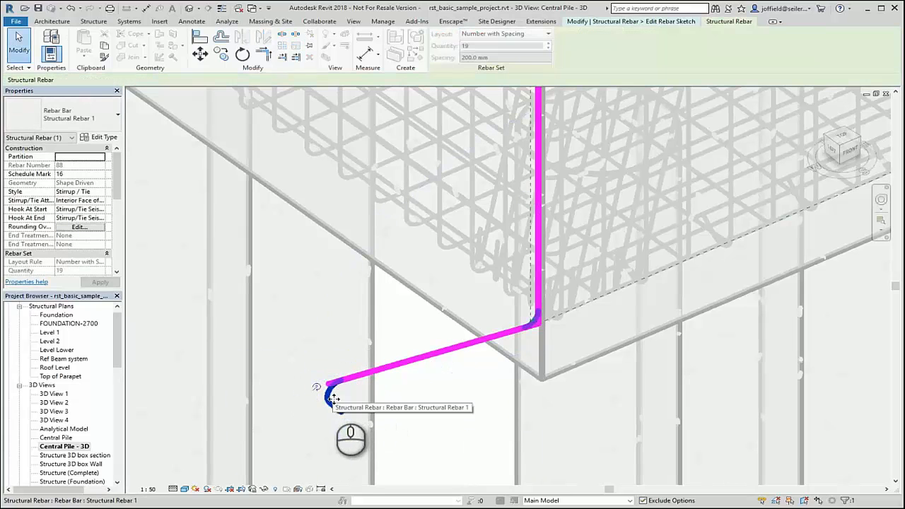
Flip the hook orientation at the new line's outer end and finish the rebar sketch.
click(316, 387)
scroll(400, 411, down, 4)
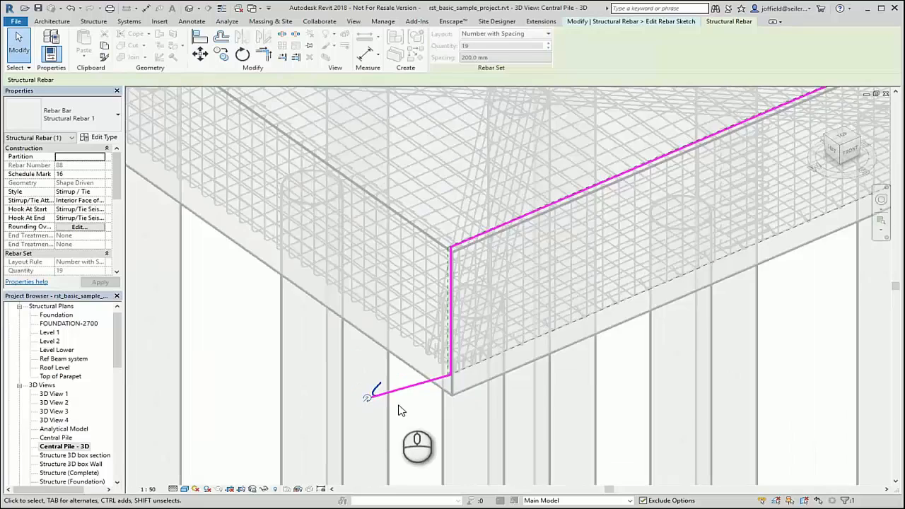
scroll(400, 411, down, 5)
middle_drag(399, 411, 528, 455)
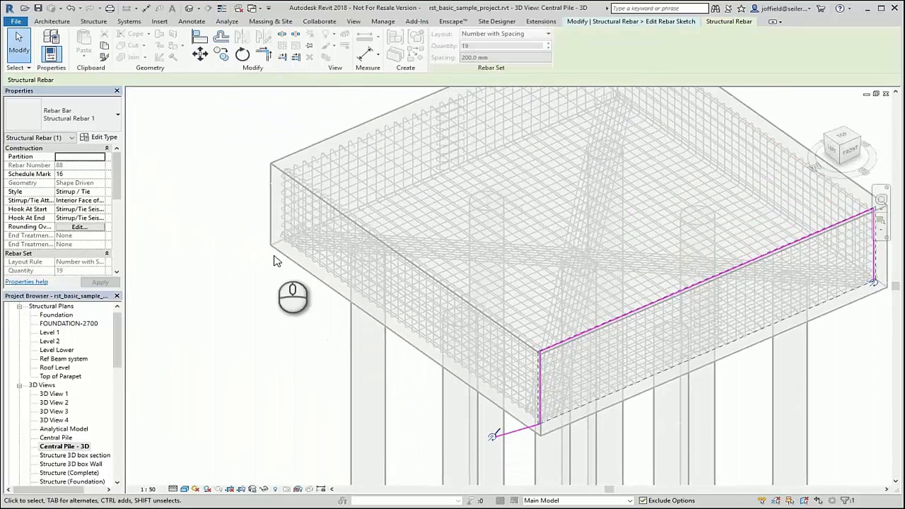
click(713, 25)
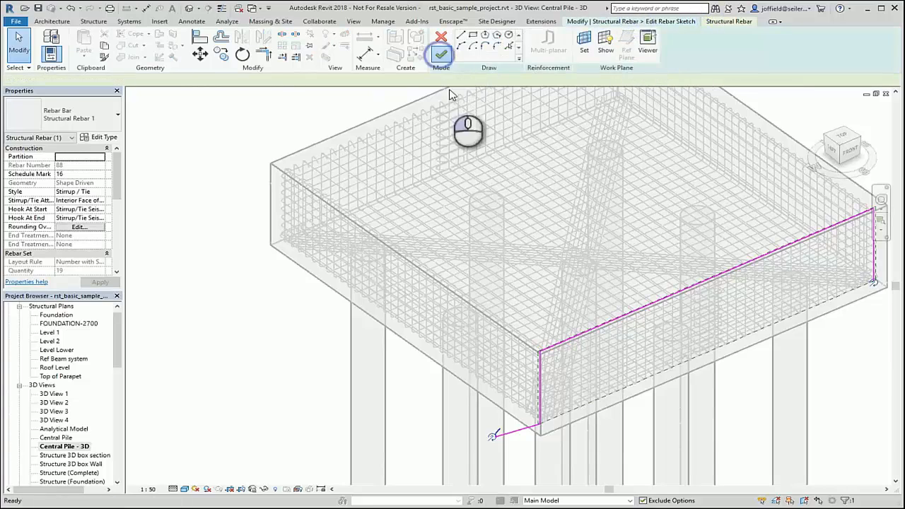
click(441, 54)
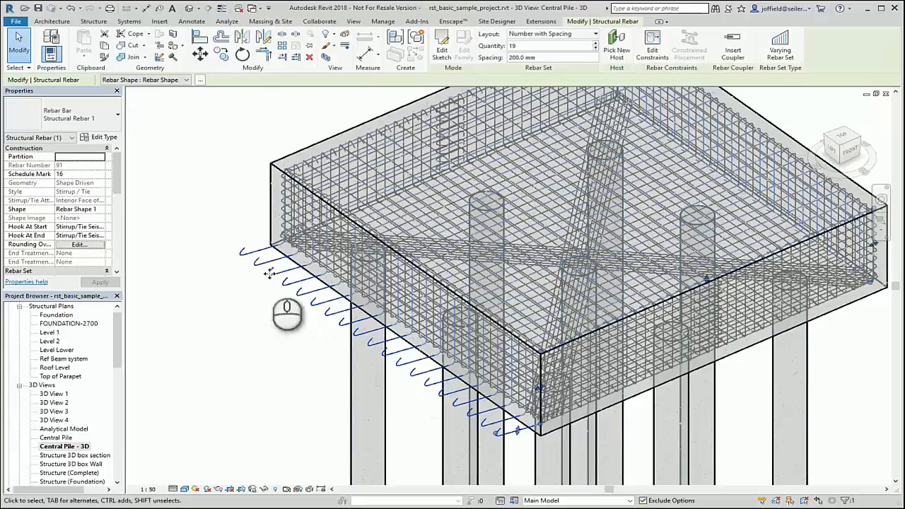
click(642, 423)
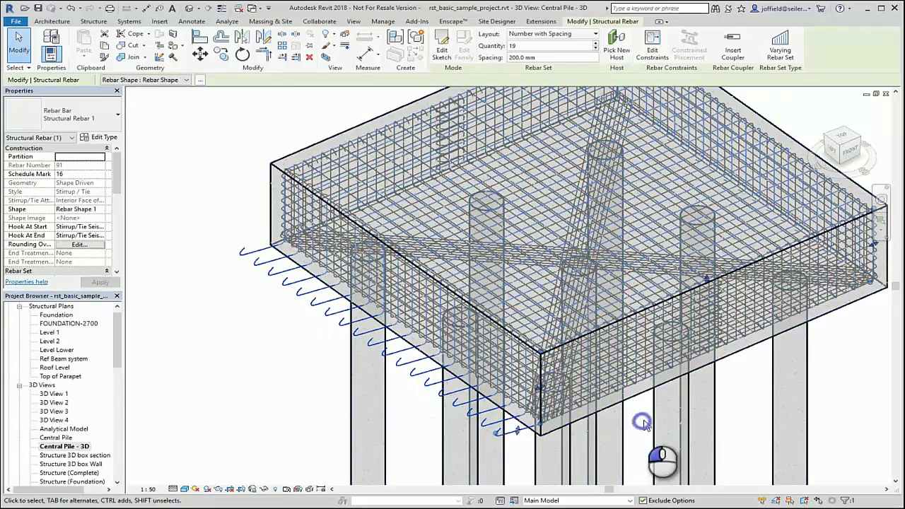
scroll(640, 424, down, 4)
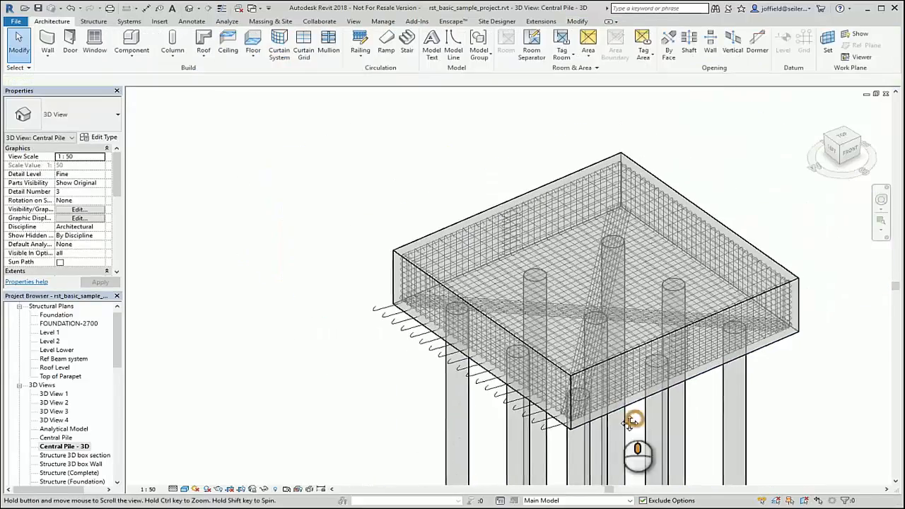
click(449, 401)
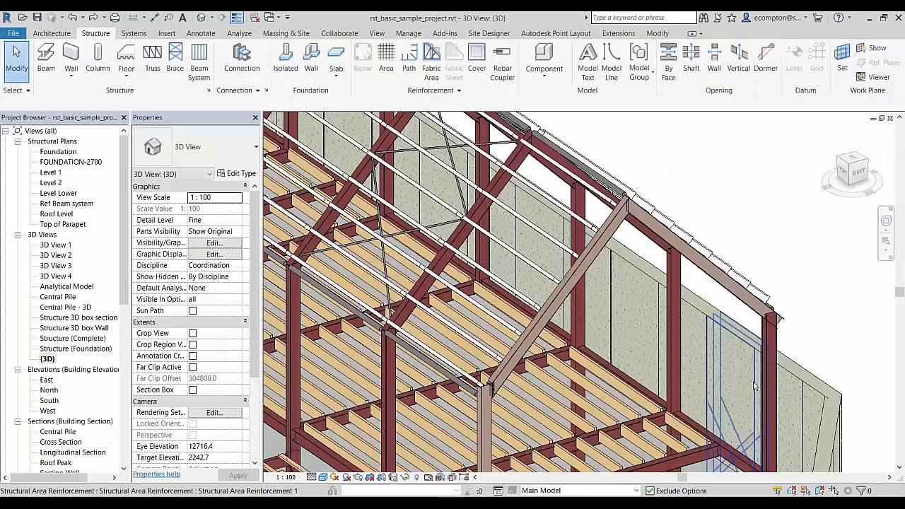
Add a structural connection between the end sloped roof beam and its supporting column, using the Clip angle - Skewed type.
scroll(768, 325, up, 5)
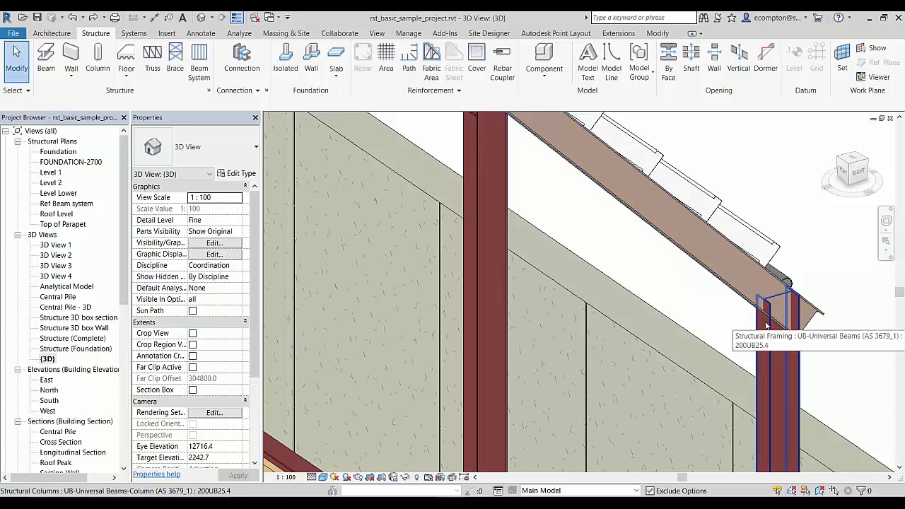
key(Tab)
click(768, 327)
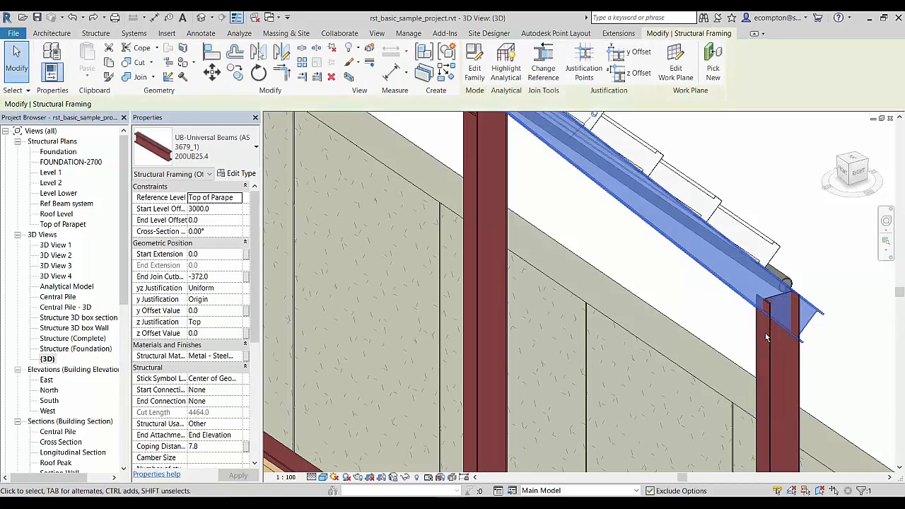
ctrl+click(768, 339)
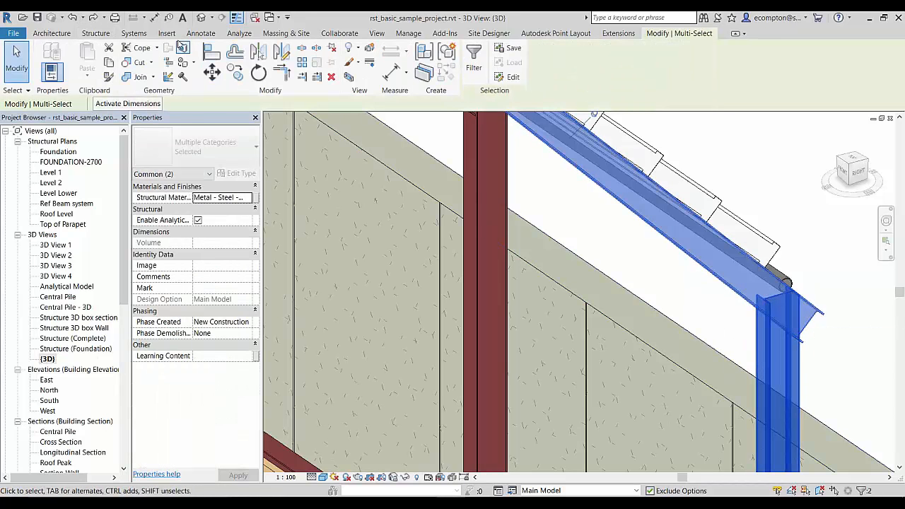
click(95, 33)
click(254, 65)
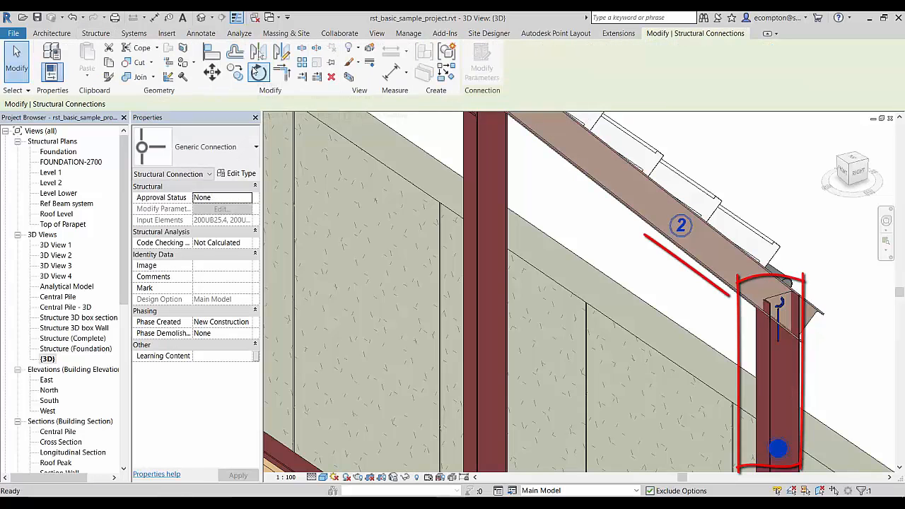
click(194, 158)
click(196, 209)
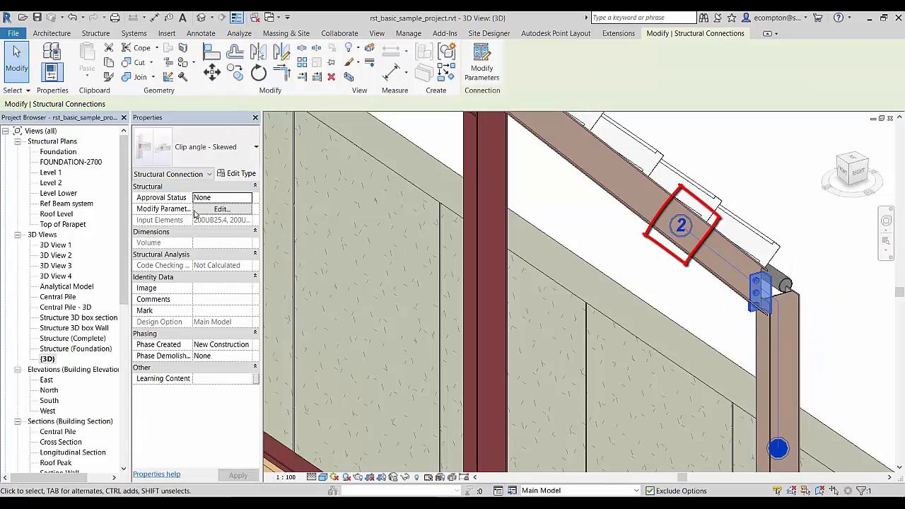
Set the Top Offset of the column under the clip angle connection to 200.
click(778, 368)
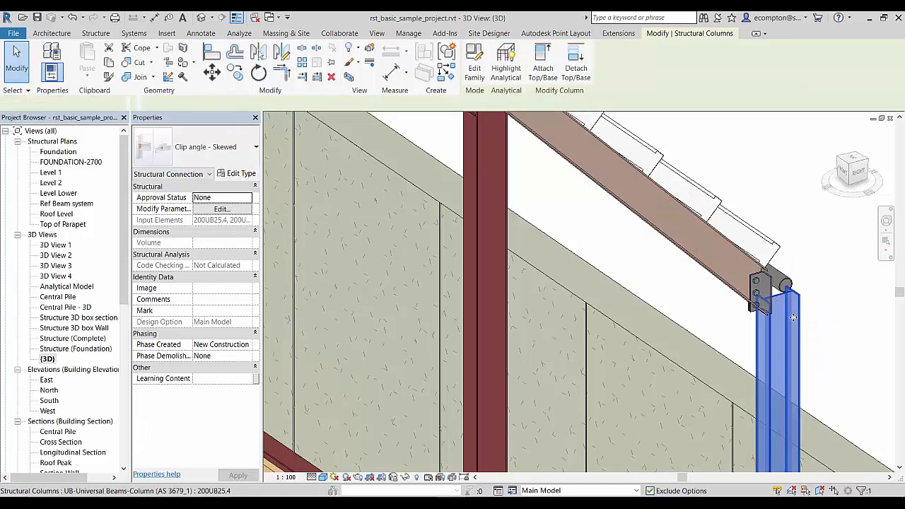
click(205, 244)
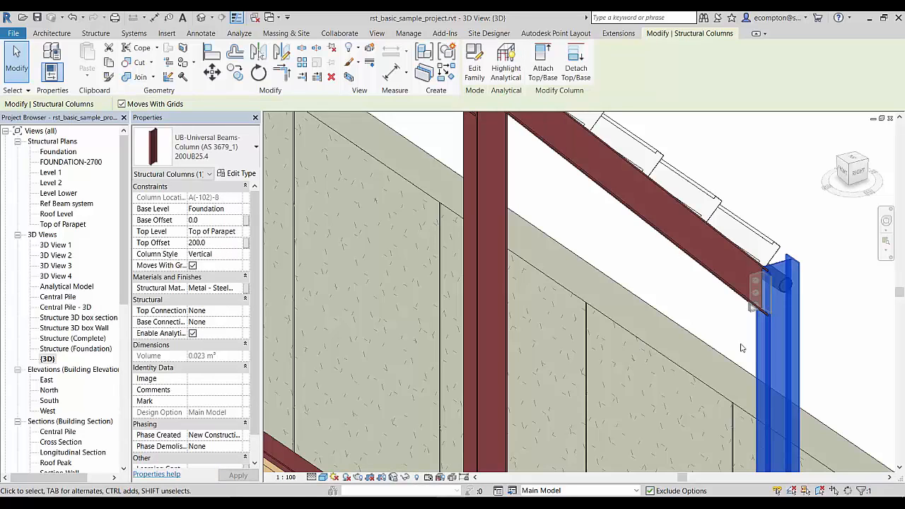
Modify the skewed clip angle connection's vertical bolts so Group 1 has 2 lines, then clear the selection.
key(Tab)
key(Tab)
key(Tab)
click(535, 257)
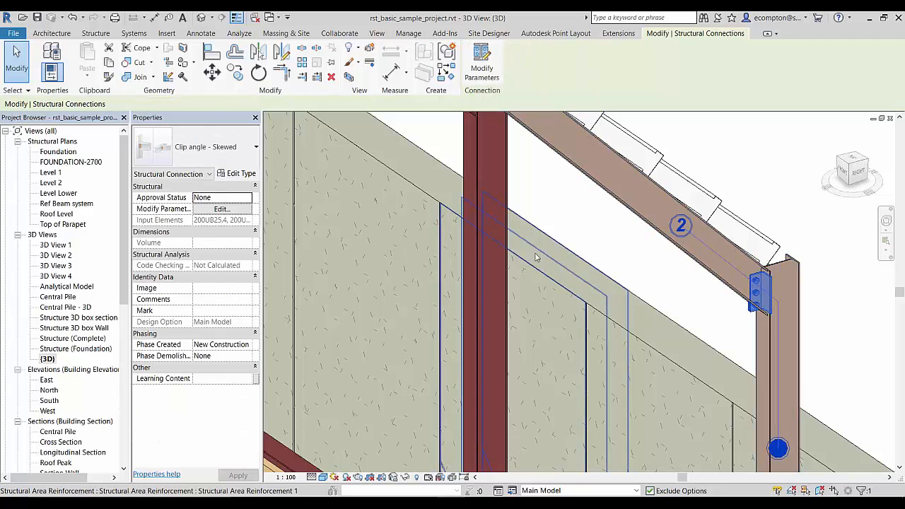
click(486, 68)
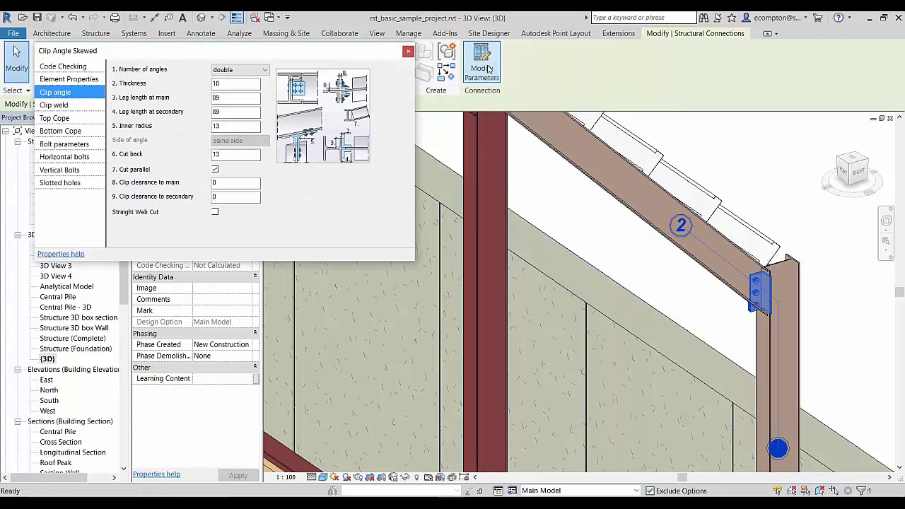
click(62, 169)
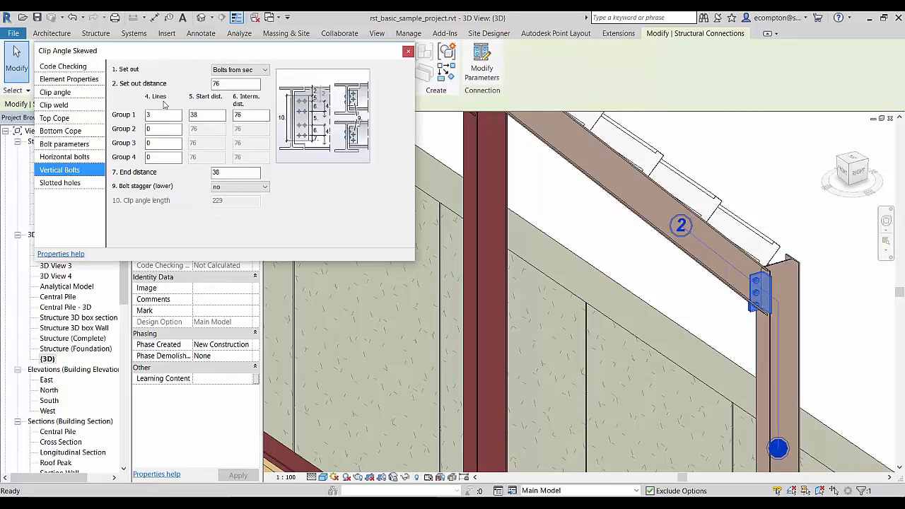
text(2)
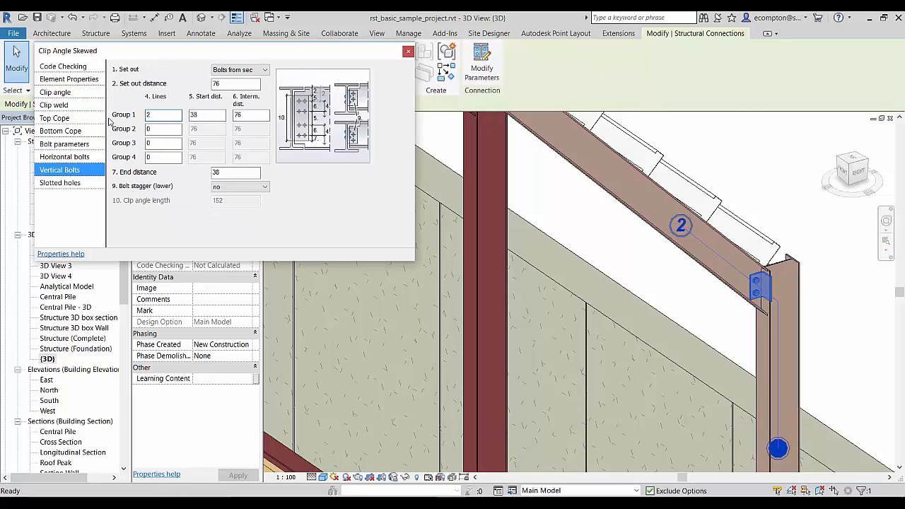
click(409, 52)
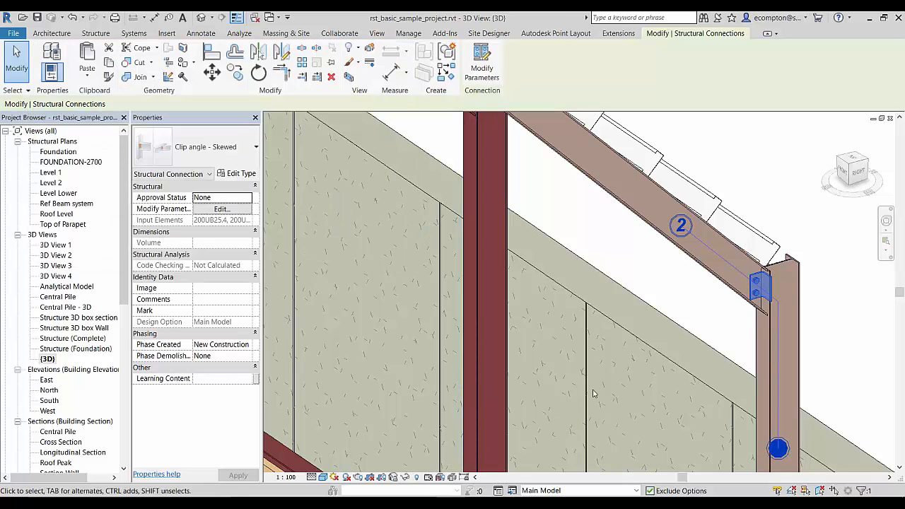
key(Escape)
Open the Structural Connection Settings and review the available connections in the Purlins & Cold rolled and Miscellaneous groups.
scroll(716, 330, down, 4)
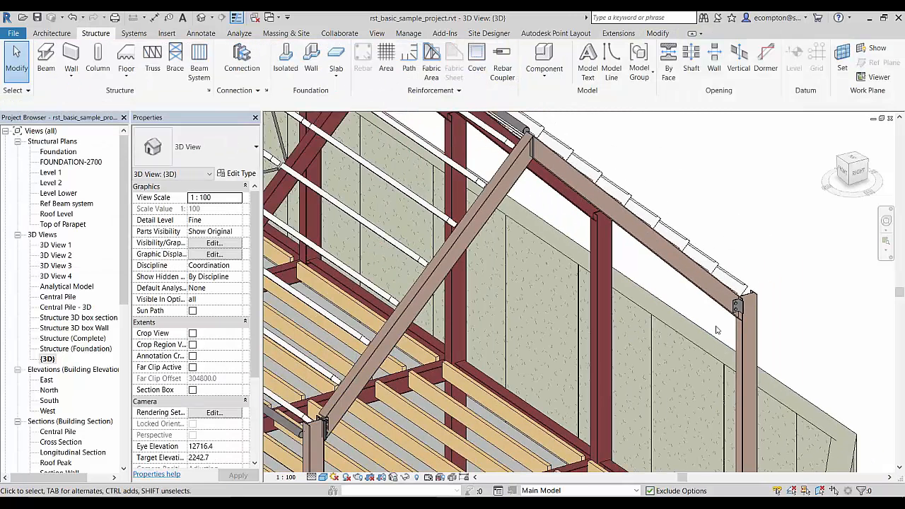
click(267, 92)
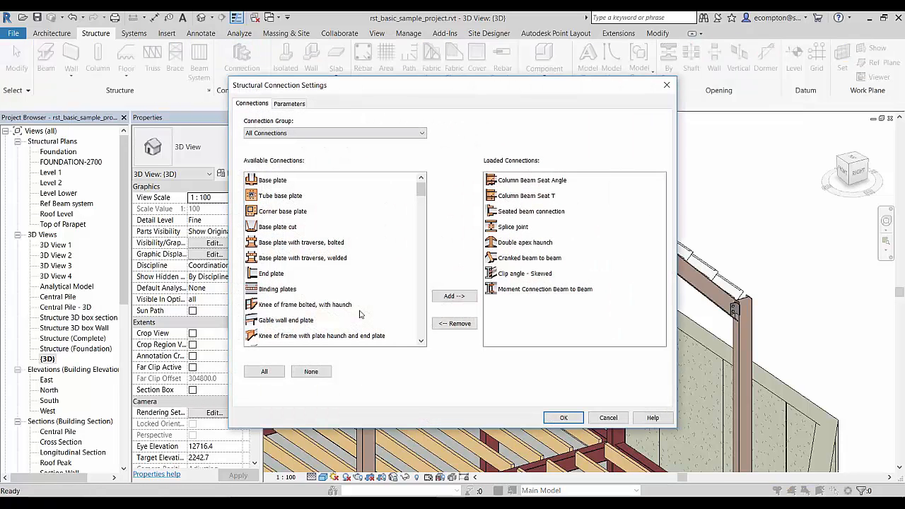
click(291, 134)
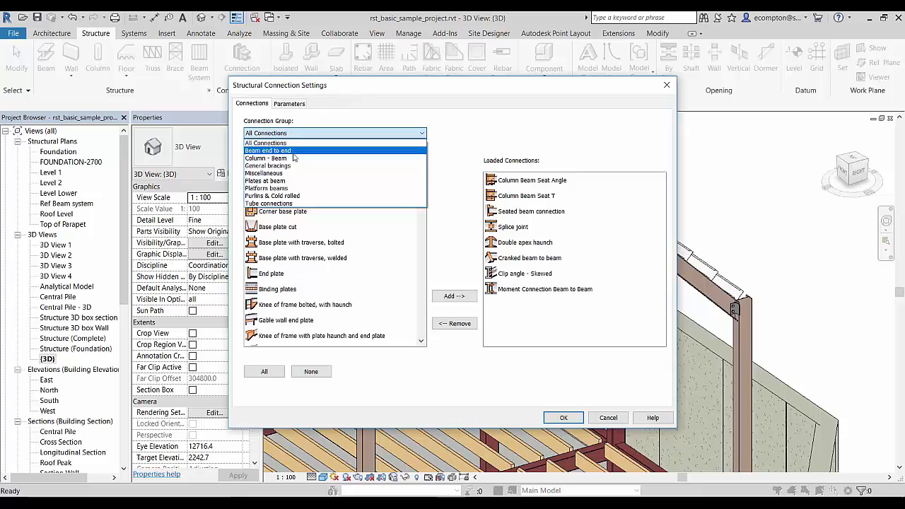
click(297, 198)
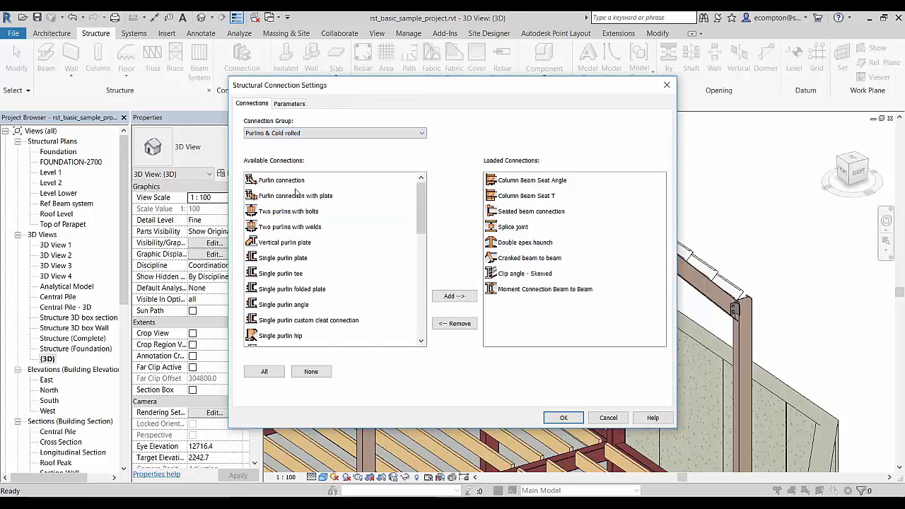
drag(420, 201, 398, 199)
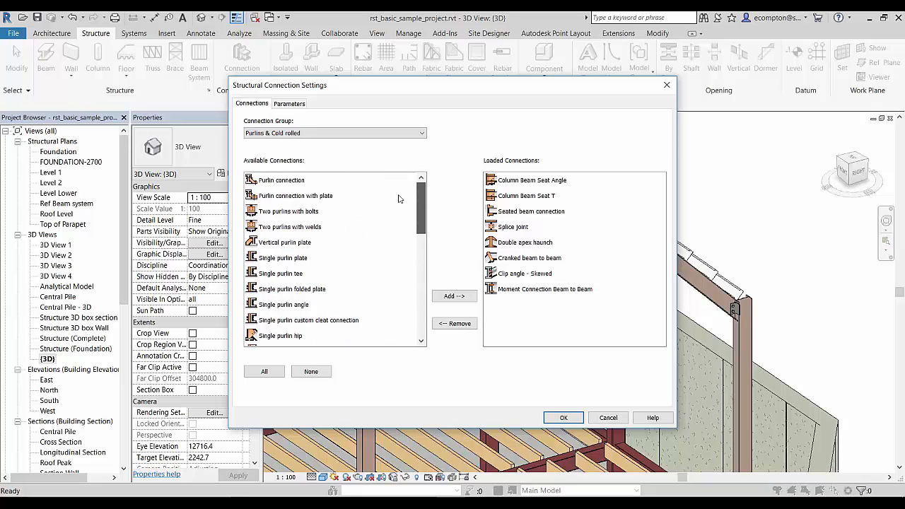
click(324, 135)
click(311, 176)
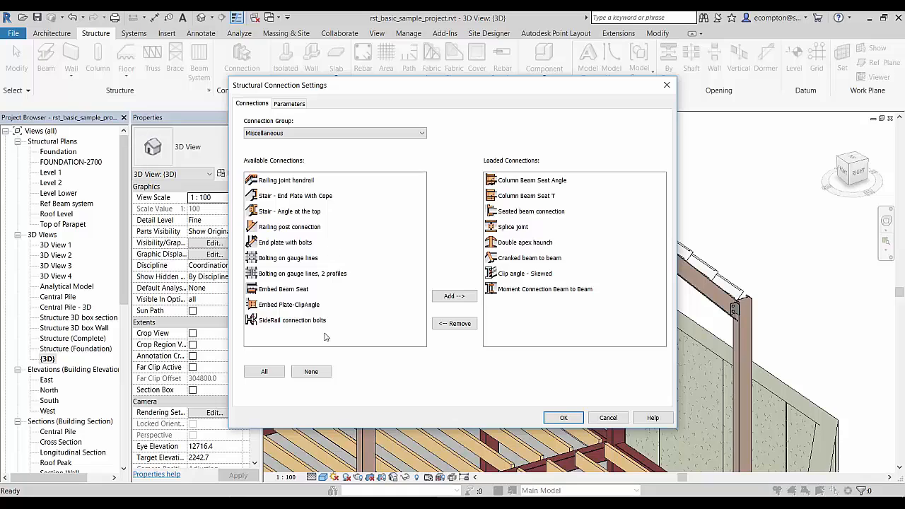
List all connections and add SideRail connection bolts to the loaded connections, accepting the settings.
click(327, 134)
scroll(328, 147, up, 3)
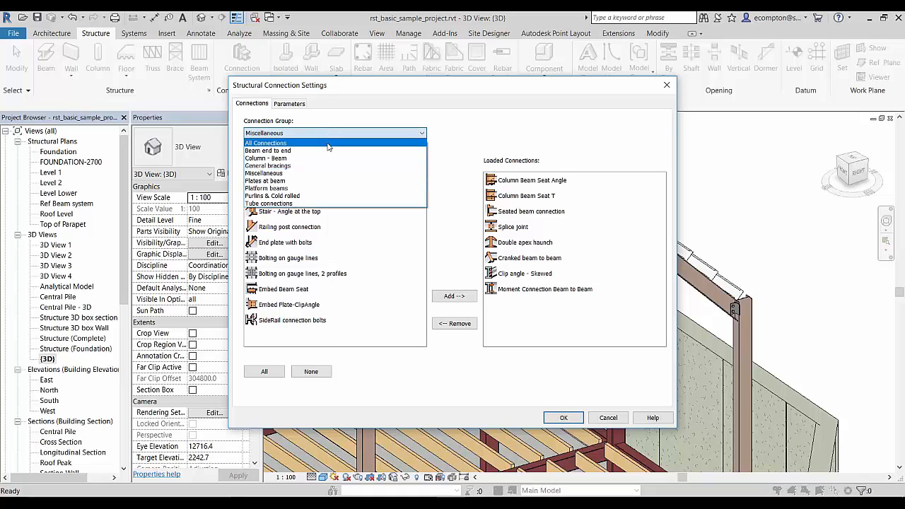
click(328, 141)
drag(421, 189, 417, 332)
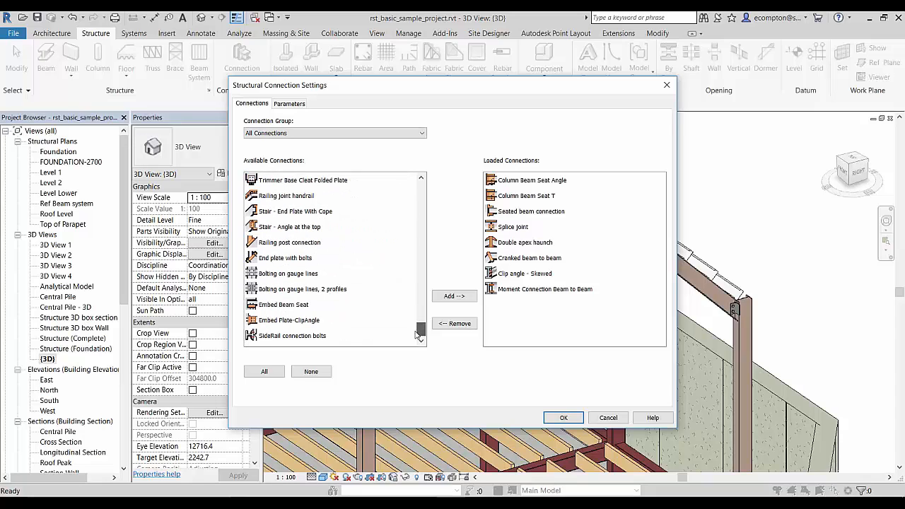
click(317, 336)
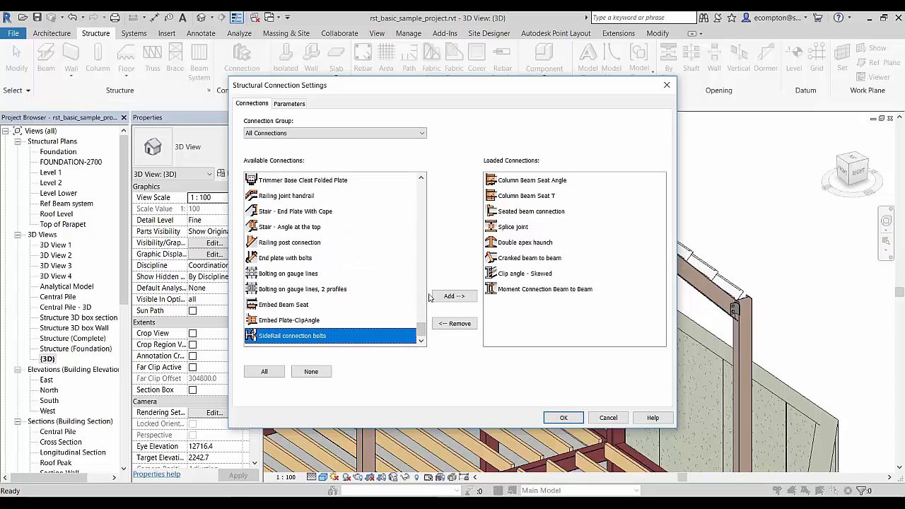
click(441, 298)
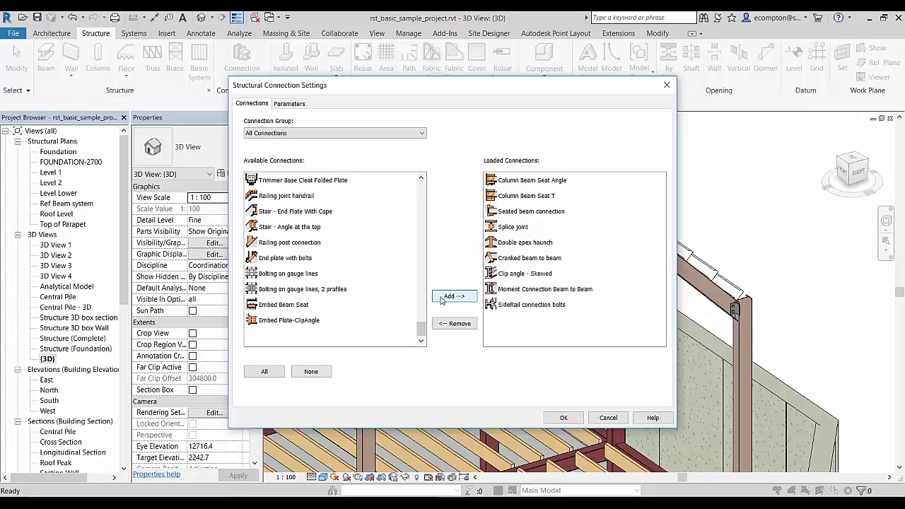
click(564, 418)
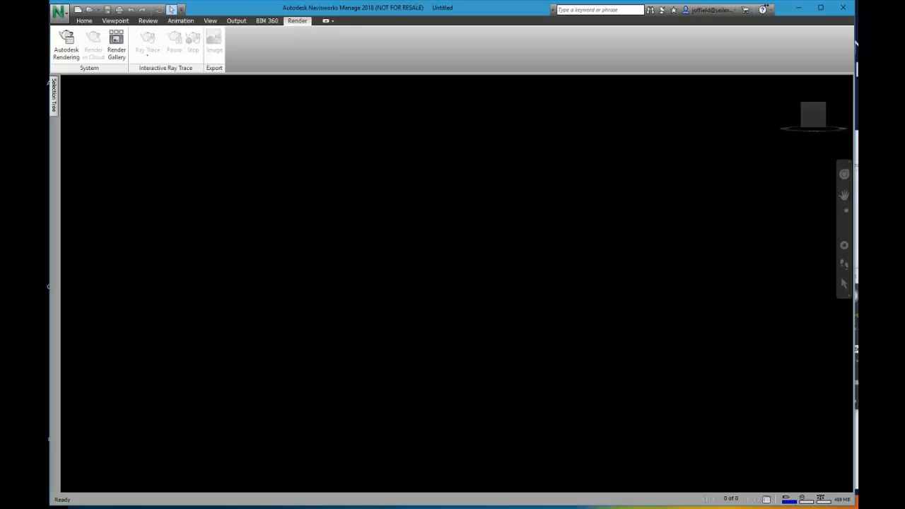
Switch to Navisworks Manage and open central.nwd from the bathcity folder.
click(85, 21)
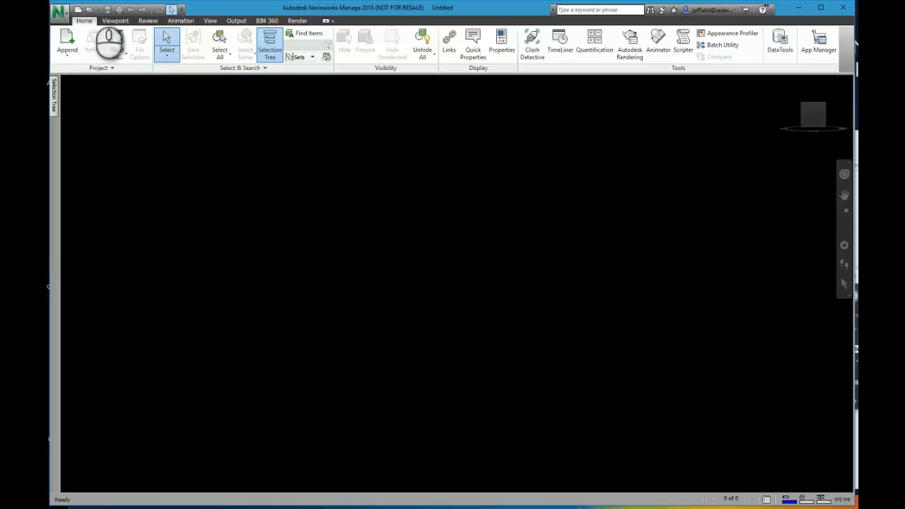
click(88, 10)
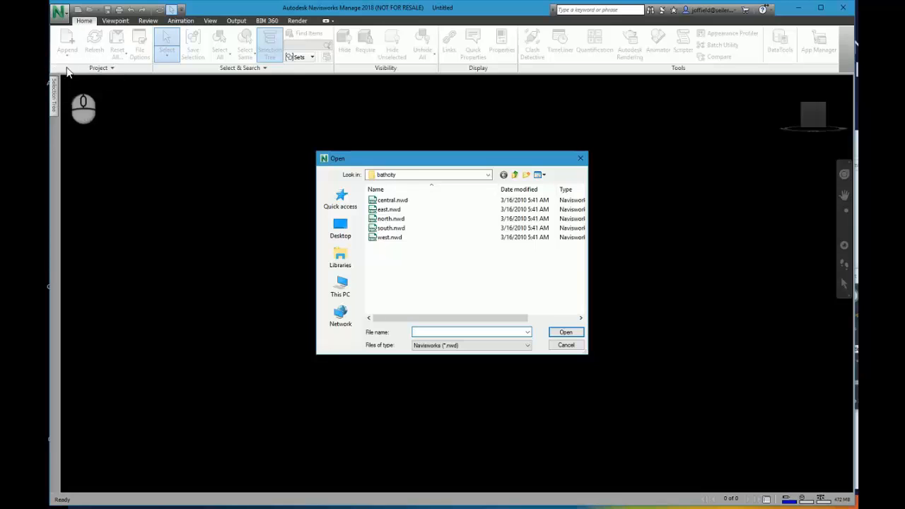
click(392, 201)
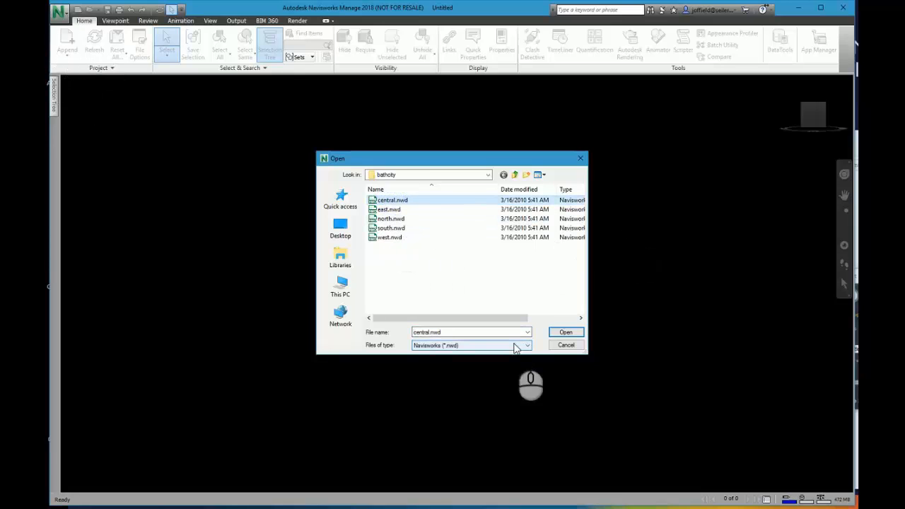
click(566, 332)
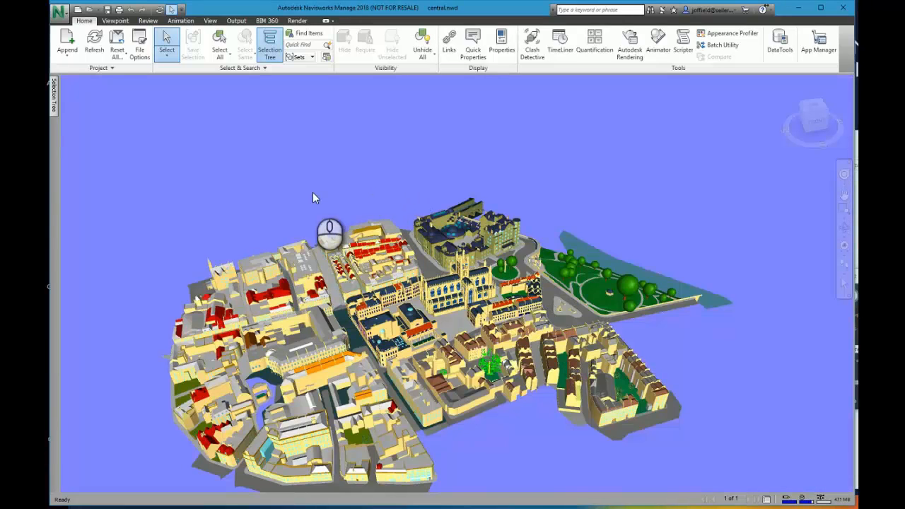
Append east.nwd, north.nwd, south.nwd and west.nwd to the central city model.
click(74, 54)
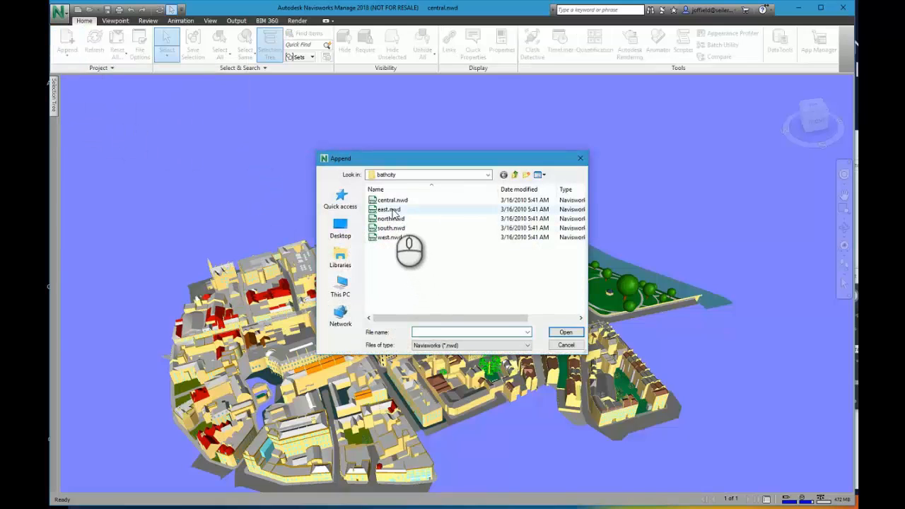
click(389, 209)
shift+click(385, 228)
ctrl+click(388, 238)
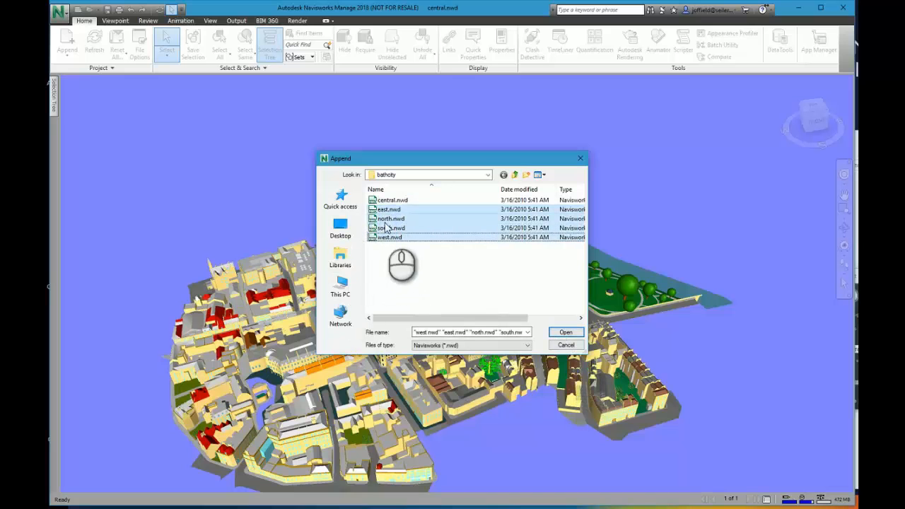
click(566, 332)
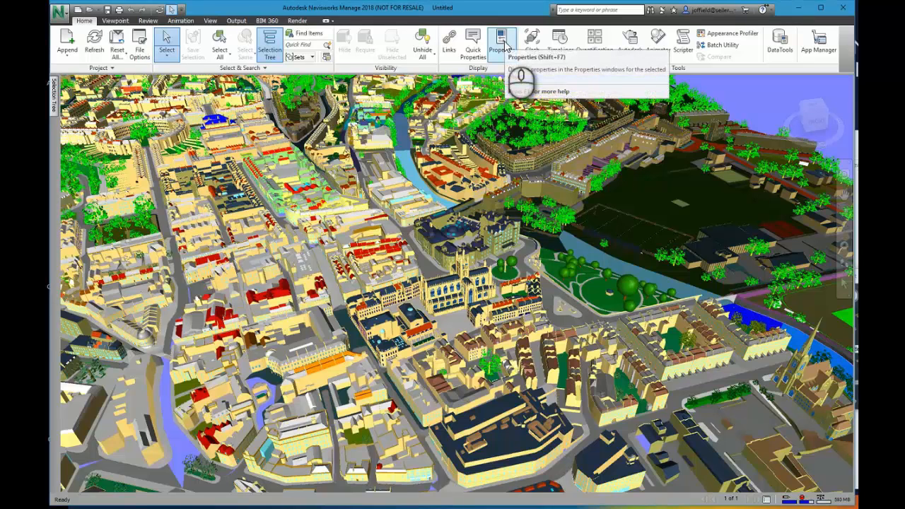
Show the selection tree and expand central.nwd and east.nwd to examine their source files.
click(55, 99)
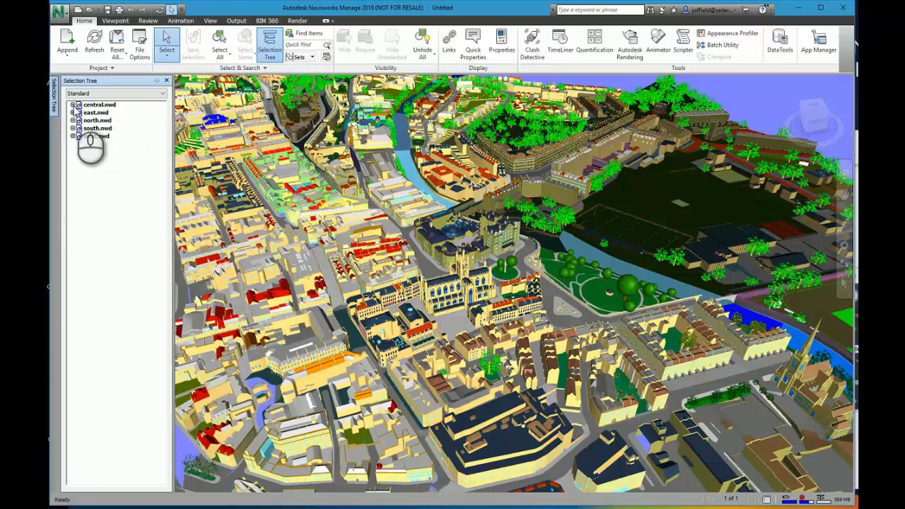
click(72, 104)
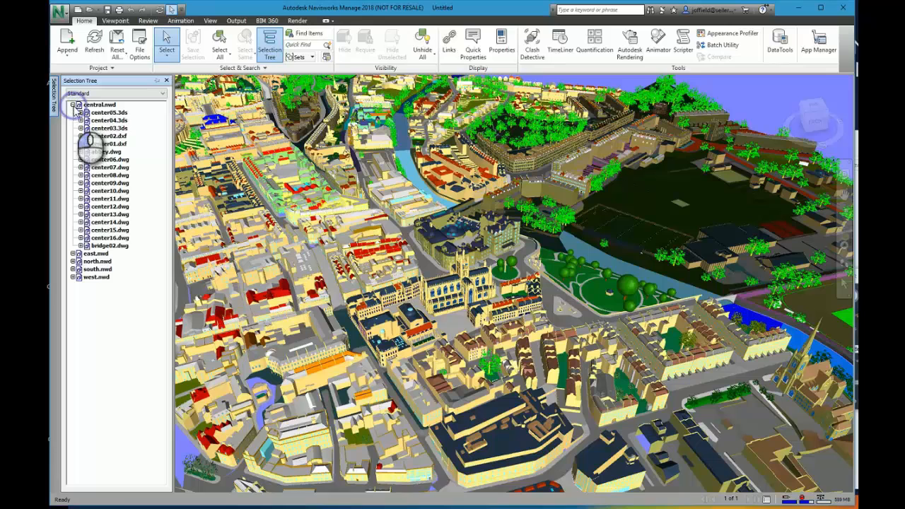
click(73, 253)
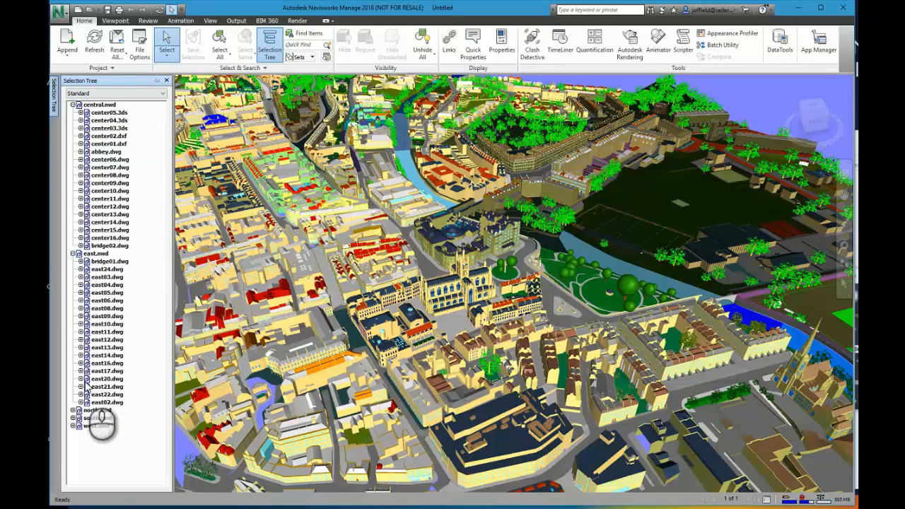
Expand north.nwd in the selection tree to examine its source files.
click(73, 410)
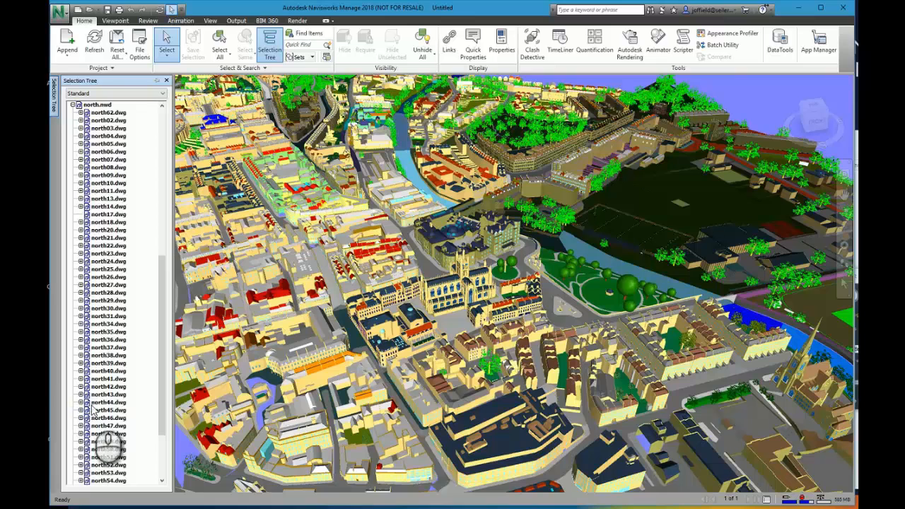
scroll(104, 397, down, 15)
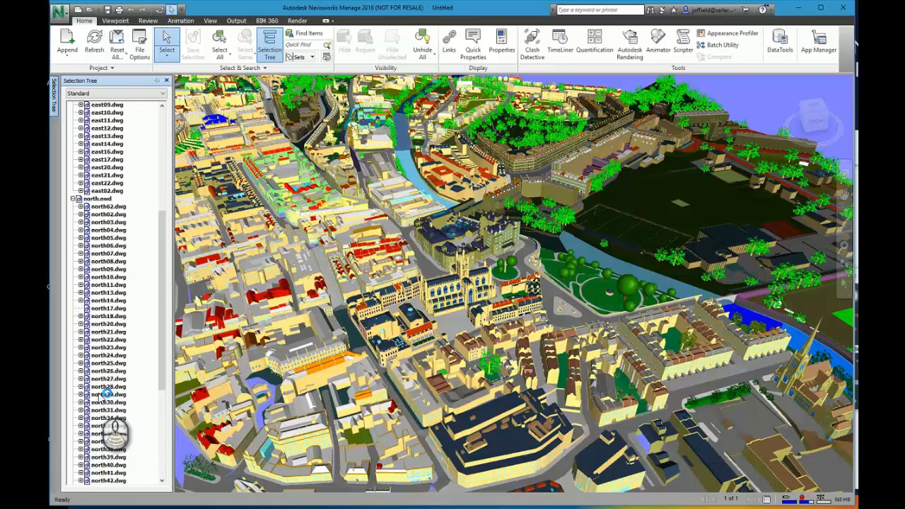
drag(162, 375, 160, 173)
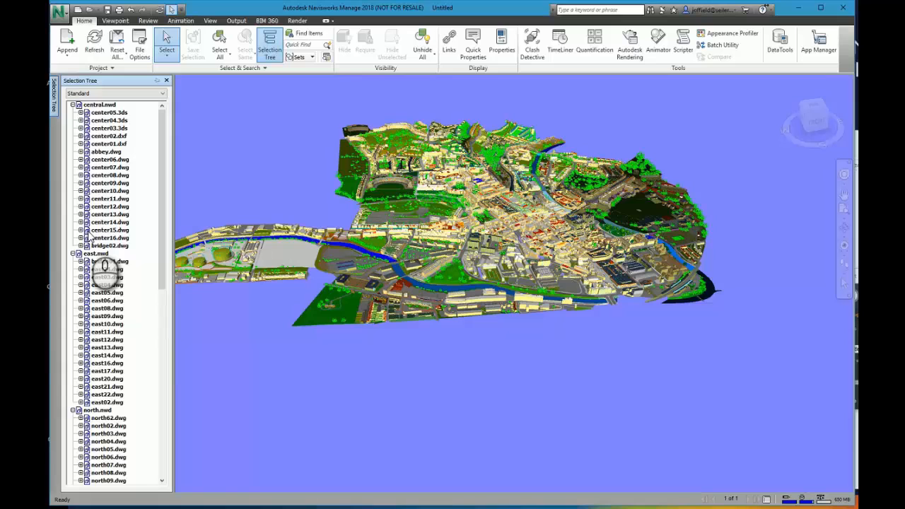
Examine the combined city model from a distance and close up, looking over the parks, rooftops and surrounding streets.
key(alt)
click(462, 219)
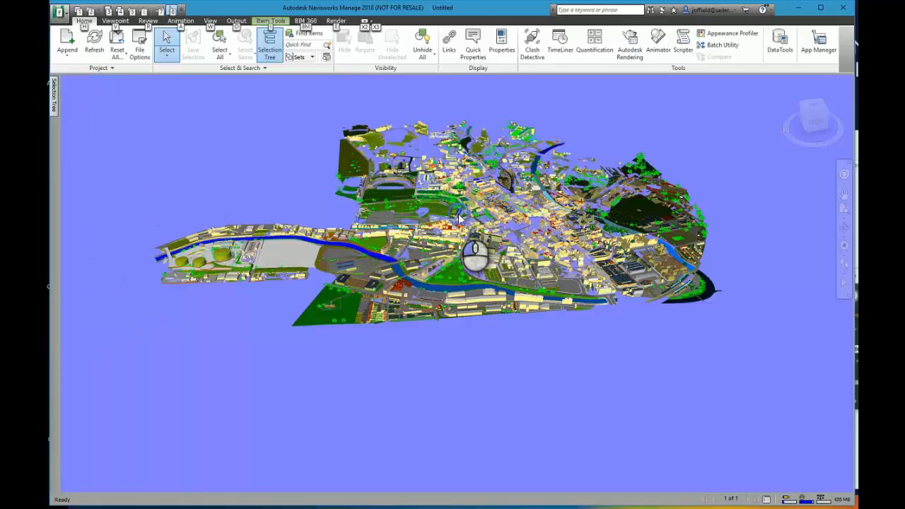
middle_drag(483, 230, 434, 343)
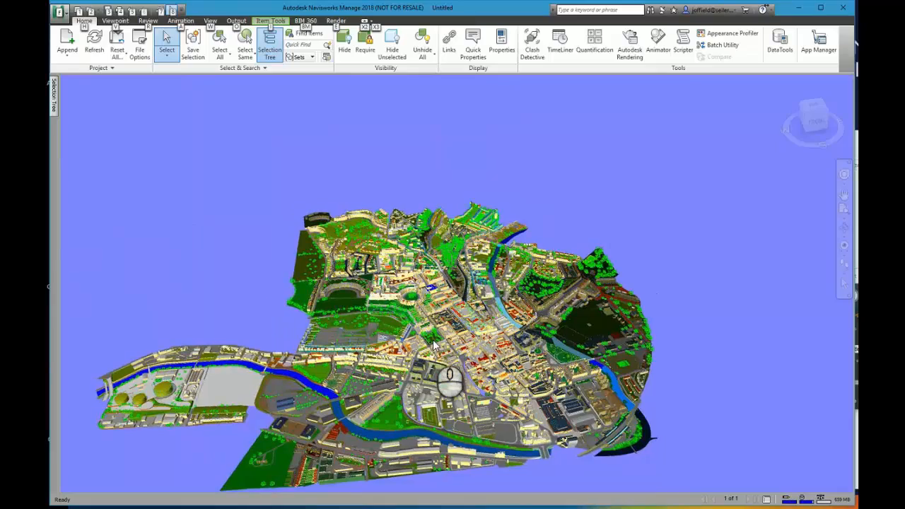
scroll(435, 344, up, 2)
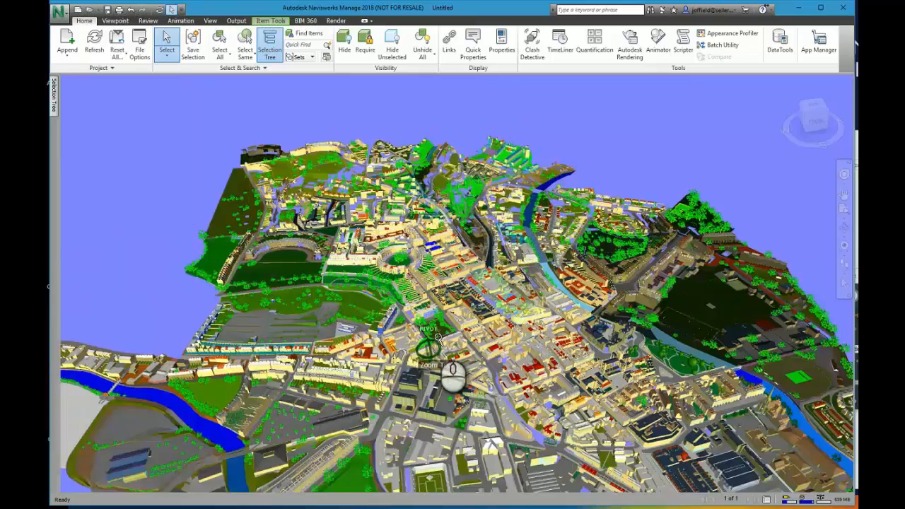
scroll(438, 338, up, 3)
middle_drag(438, 338, 499, 242)
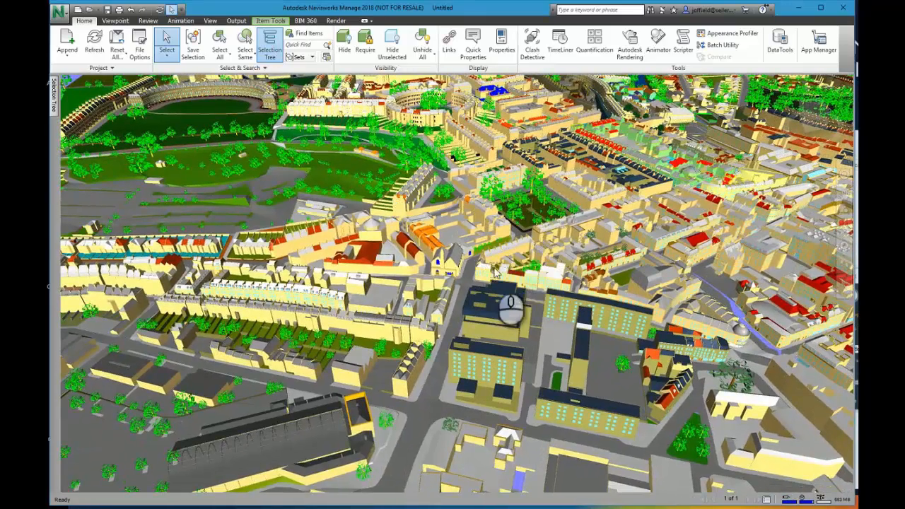
middle_drag(501, 276, 508, 279)
scroll(508, 279, down, 5)
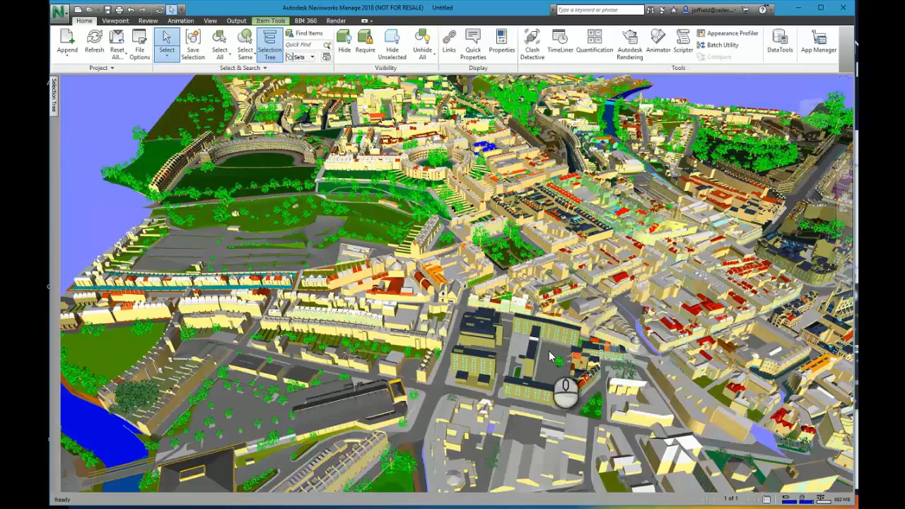
shift+middle_drag(536, 337, 501, 359)
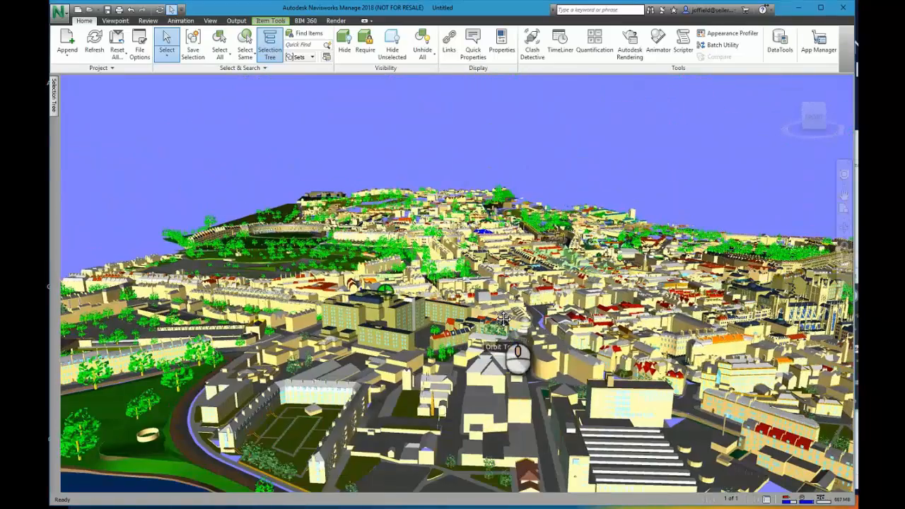
Return to the home view and examine the river, park and abbey area of the city from a low angle.
click(807, 112)
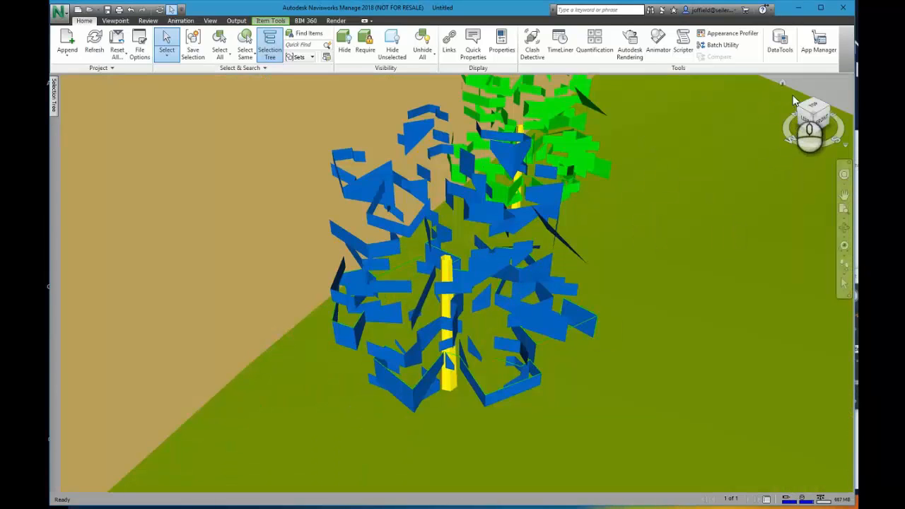
click(783, 84)
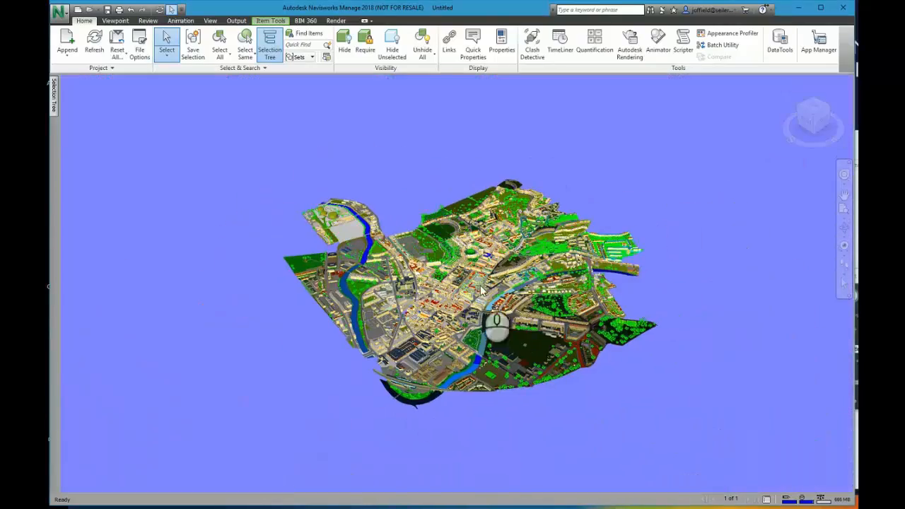
scroll(482, 292, up, 5)
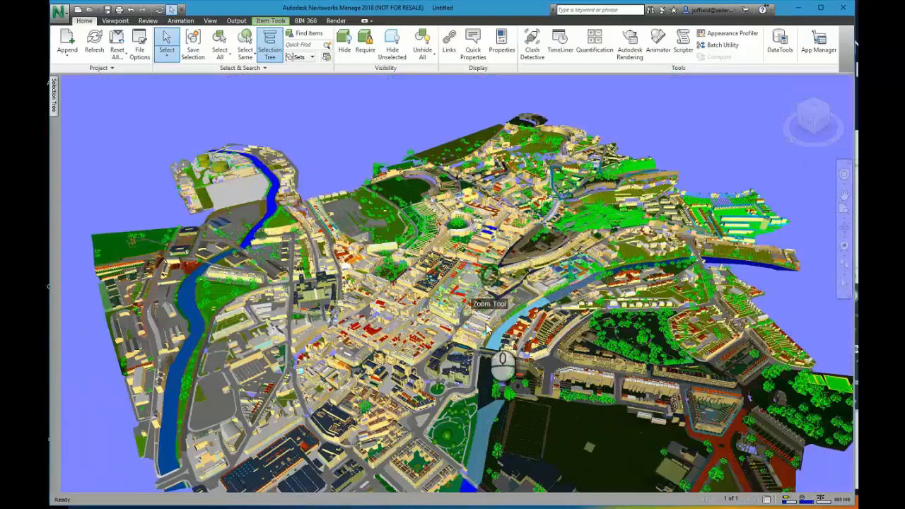
shift+middle_drag(495, 338, 502, 314)
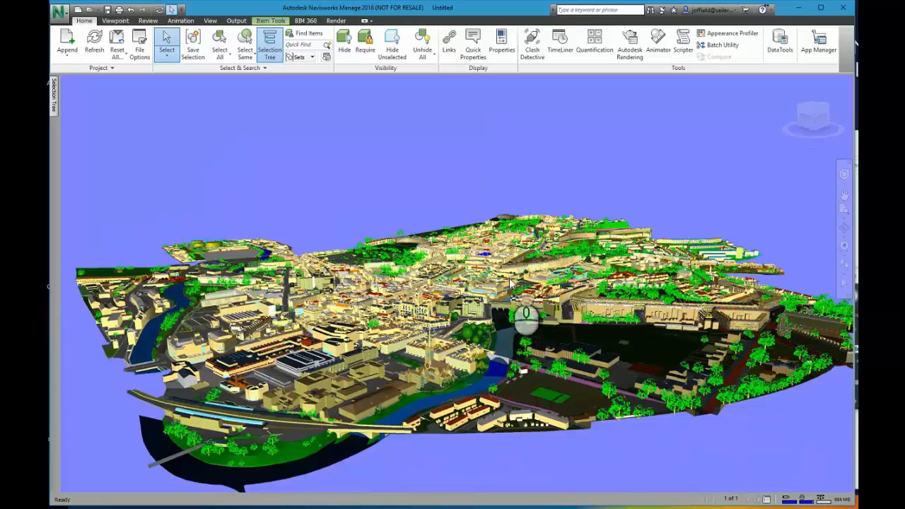
scroll(510, 283, up, 5)
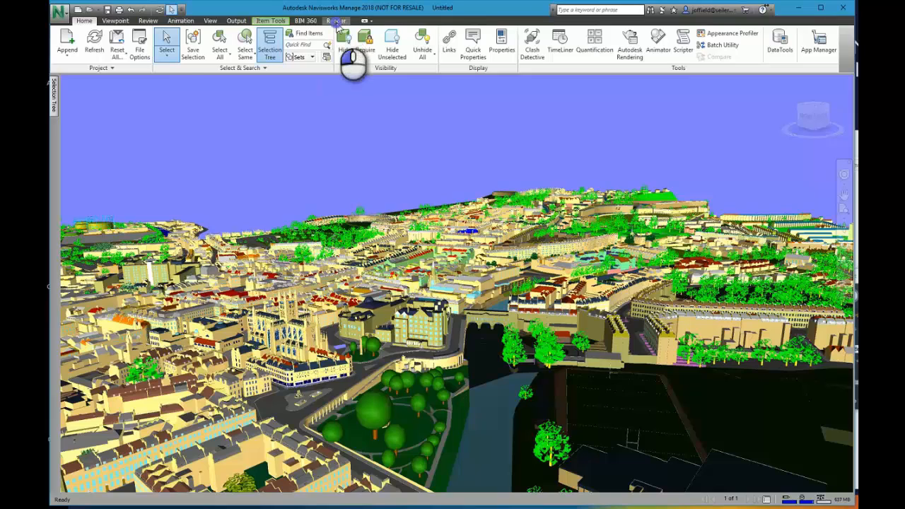
Run an interactive Ray Trace of the city with the Low Quality setting and frame the abbey in the view.
click(337, 22)
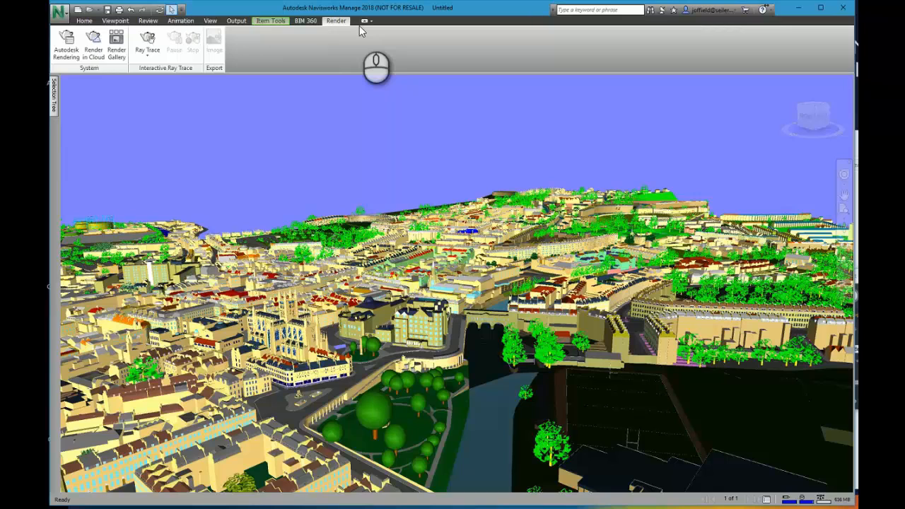
click(148, 61)
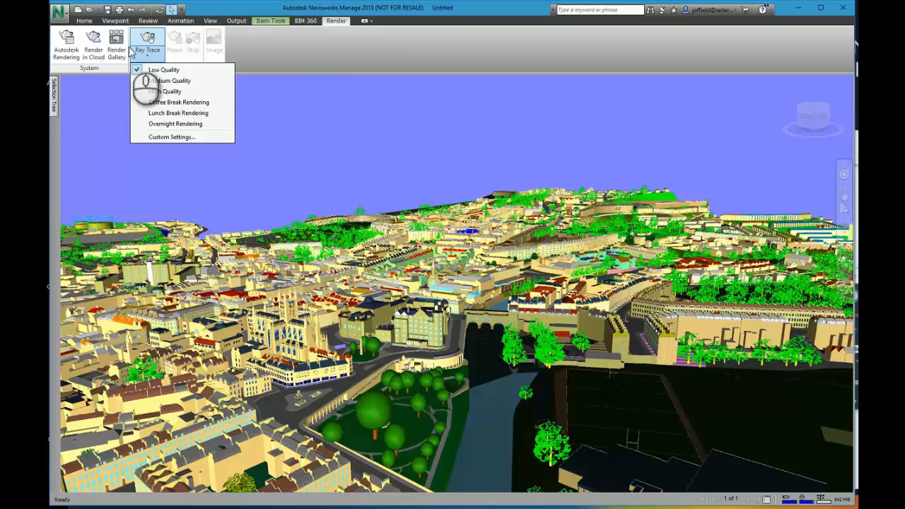
click(147, 38)
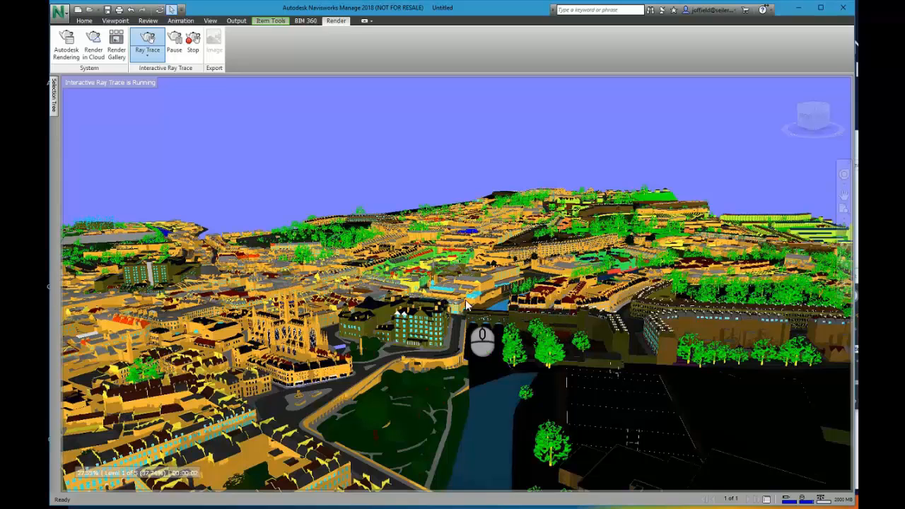
scroll(467, 302, up, 1)
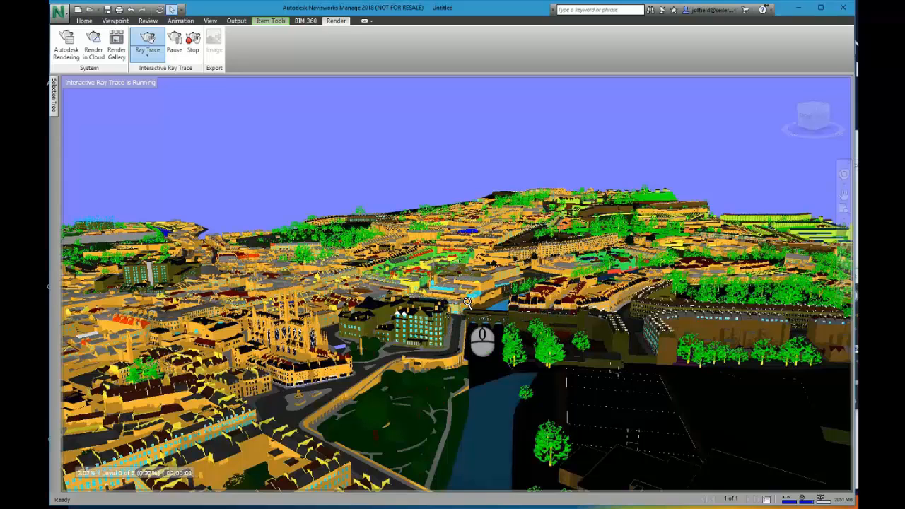
scroll(467, 302, up, 2)
scroll(467, 302, up, 1)
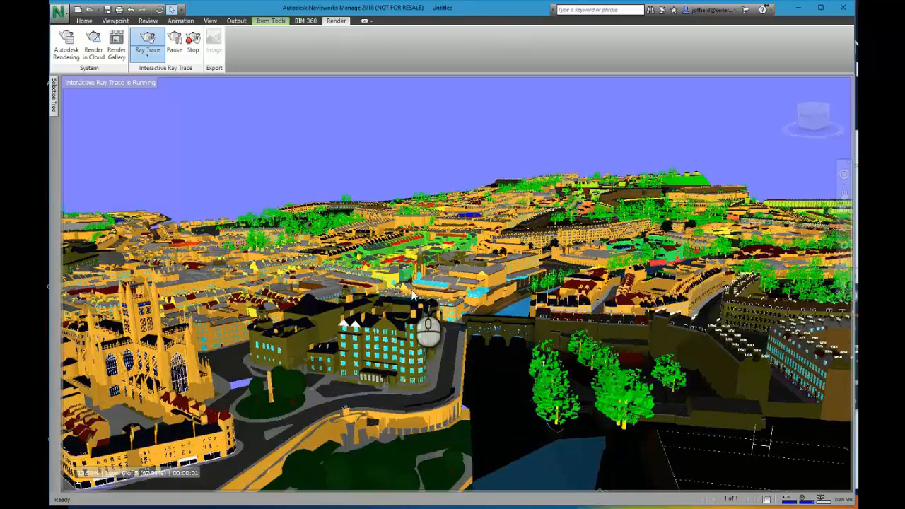
scroll(410, 282, up, 1)
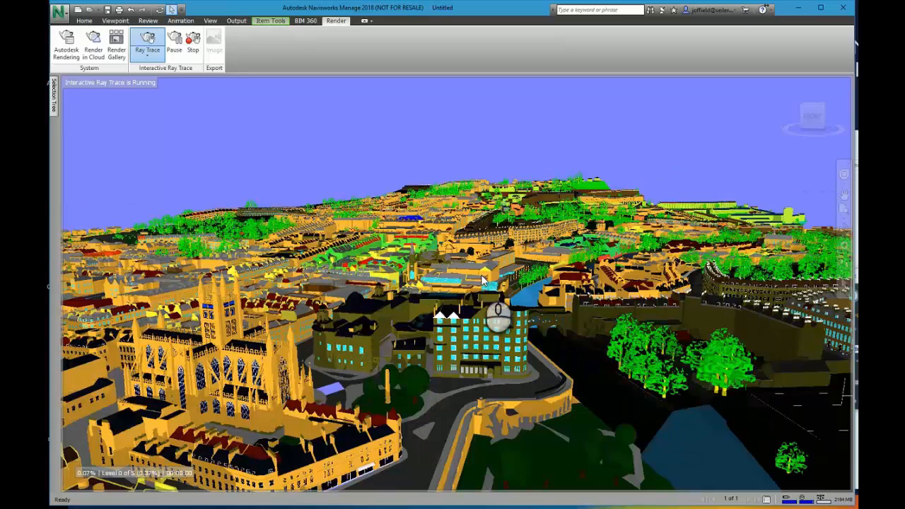
scroll(481, 274, up, 3)
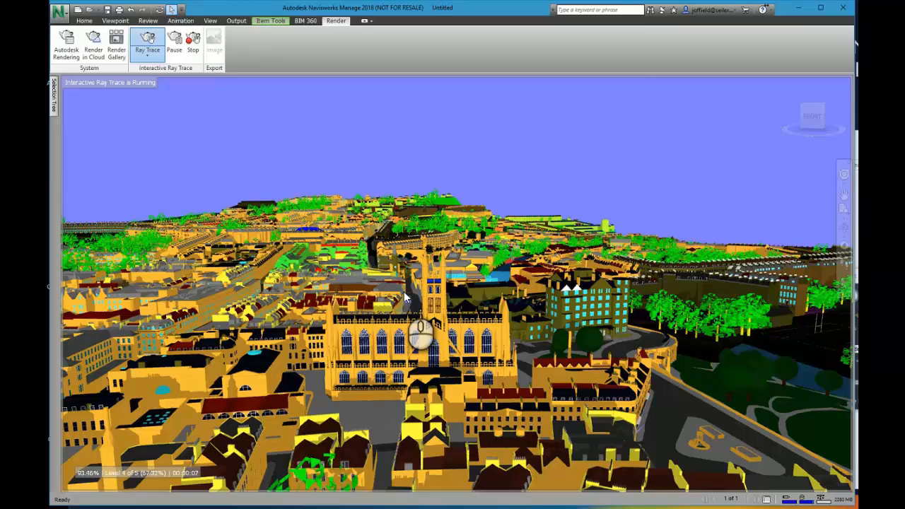
Stop the interactive Ray Trace of the abbey view.
click(85, 21)
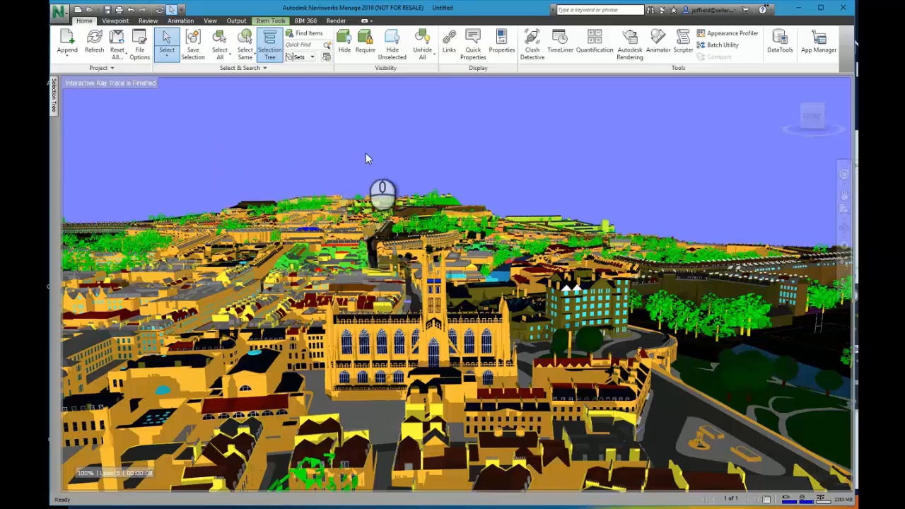
click(280, 21)
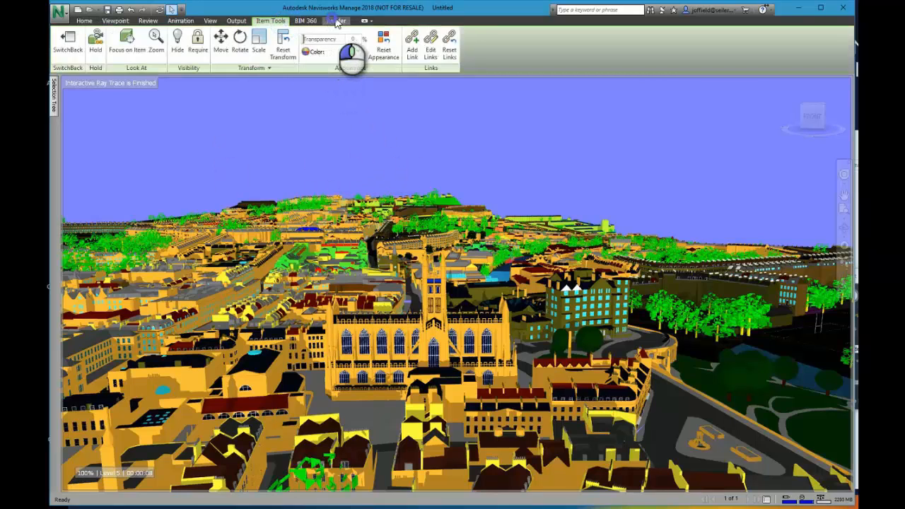
click(336, 20)
click(196, 50)
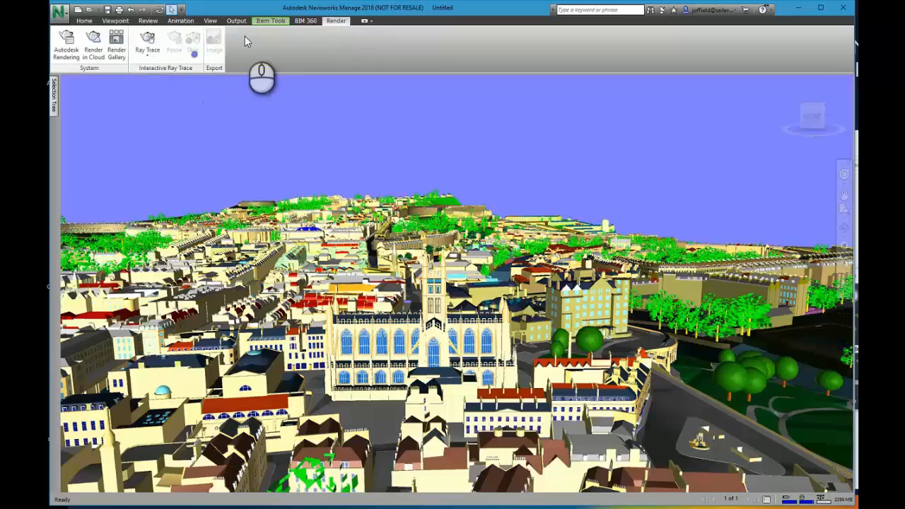
Select south.nwd in the selection tree and collapse the west09.dwg branch under west.nwd.
click(80, 19)
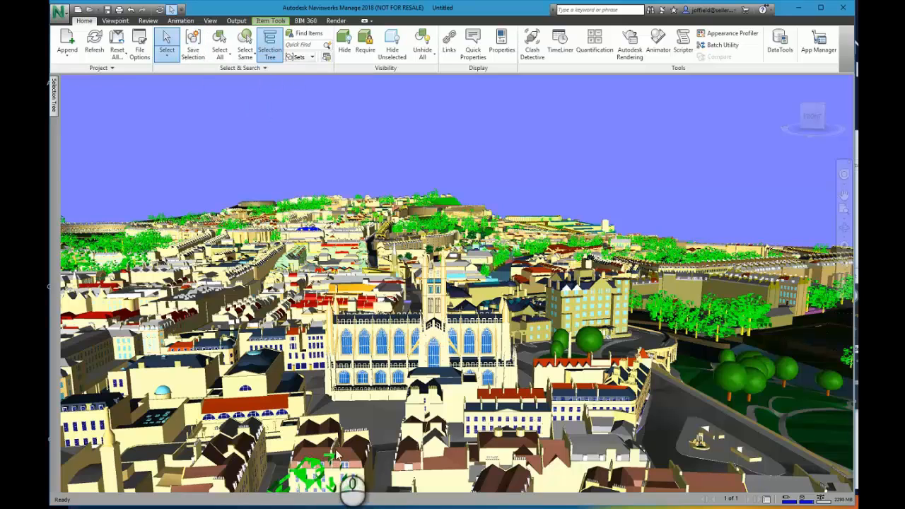
mouse_move(53, 102)
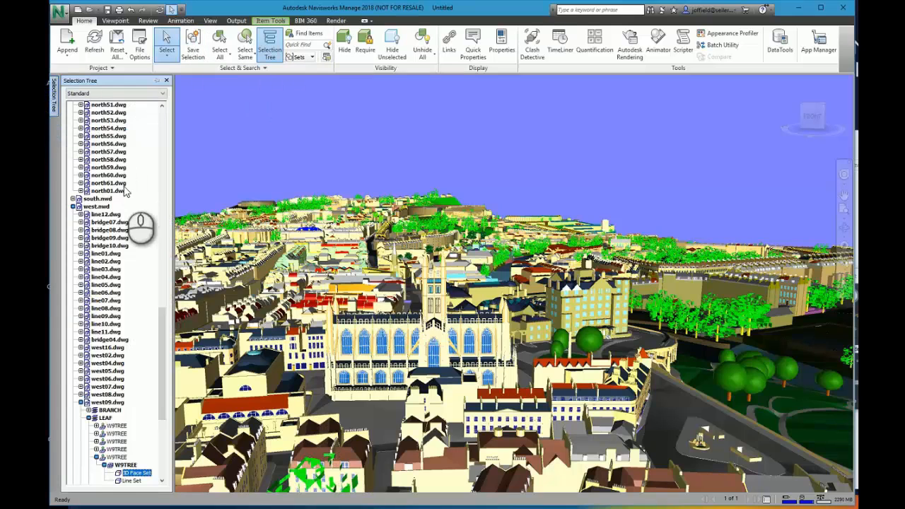
scroll(141, 252, up, 5)
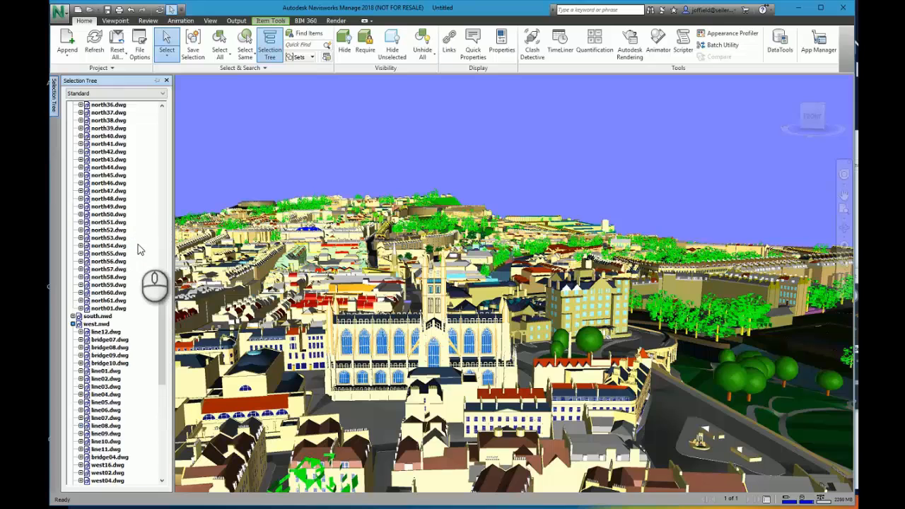
click(99, 317)
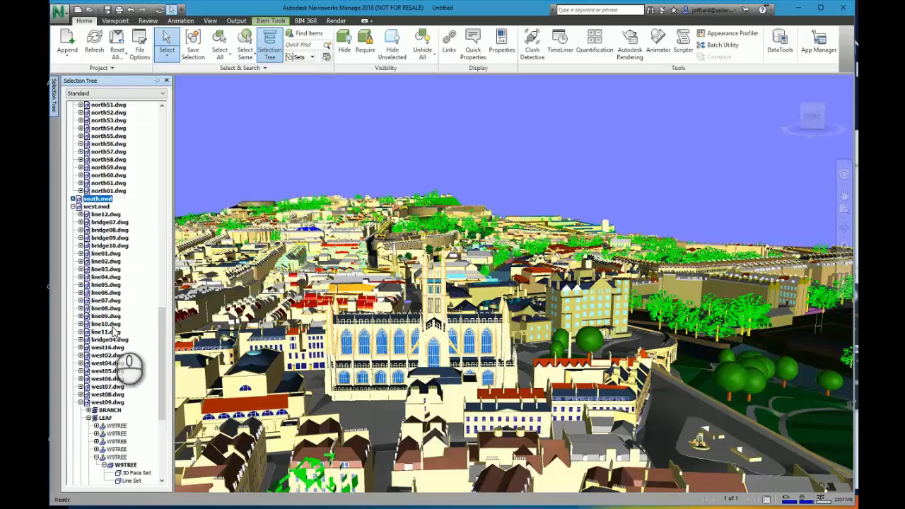
scroll(114, 438, down, 12)
scroll(113, 439, down, 1)
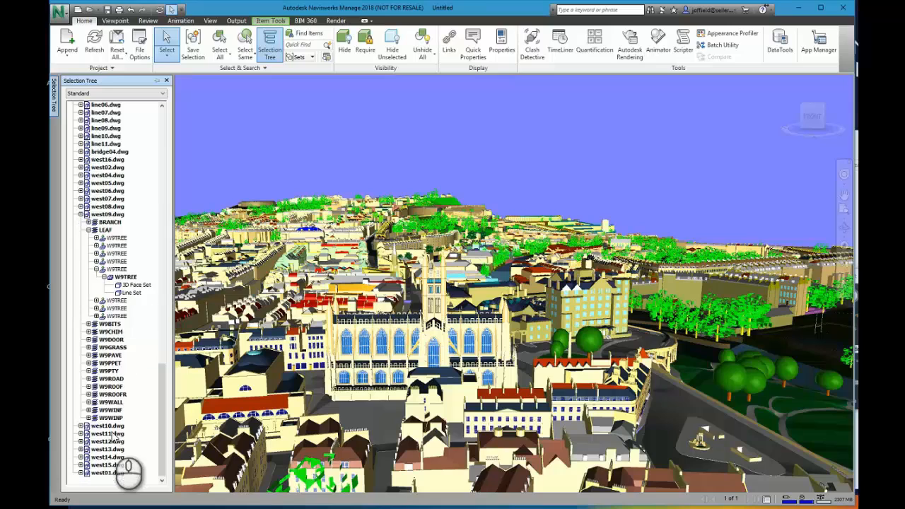
click(80, 215)
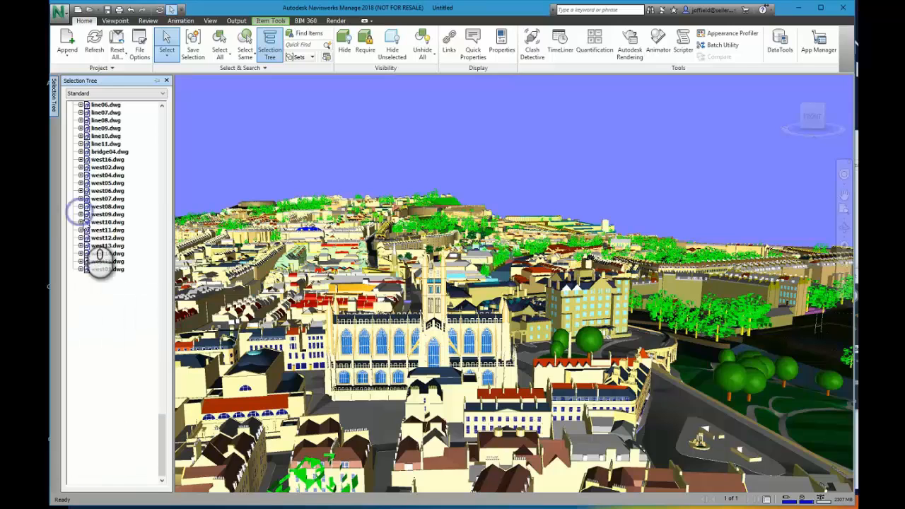
Collapse the west.nwd, north.nwd and east.nwd branches in the selection tree.
scroll(96, 269, up, 7)
scroll(99, 227, up, 2)
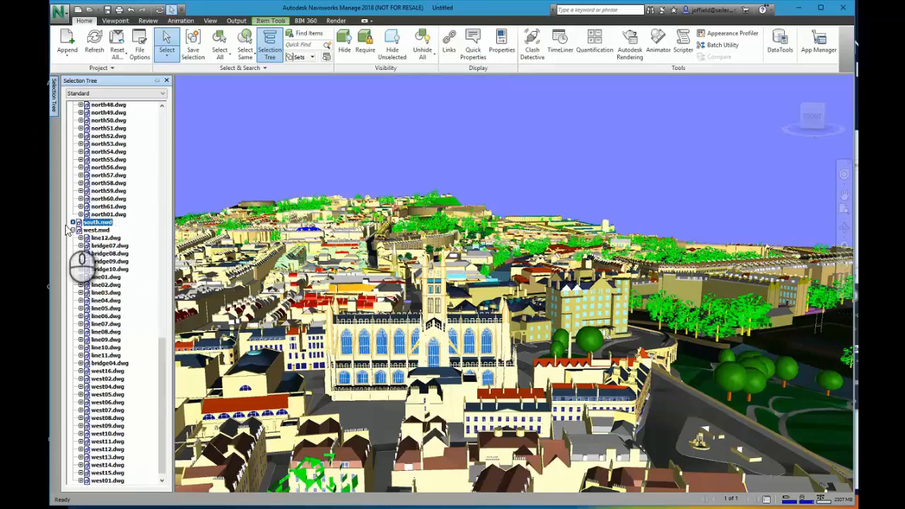
scroll(74, 235, up, 13)
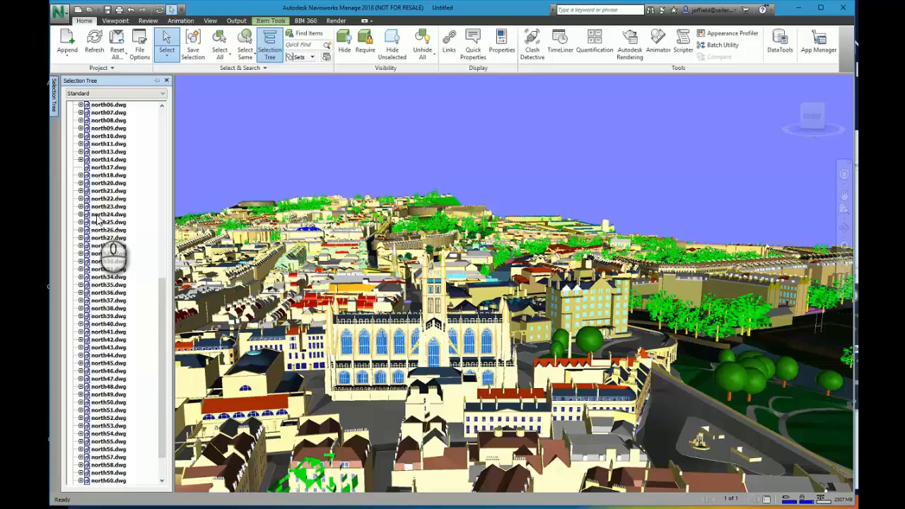
click(73, 175)
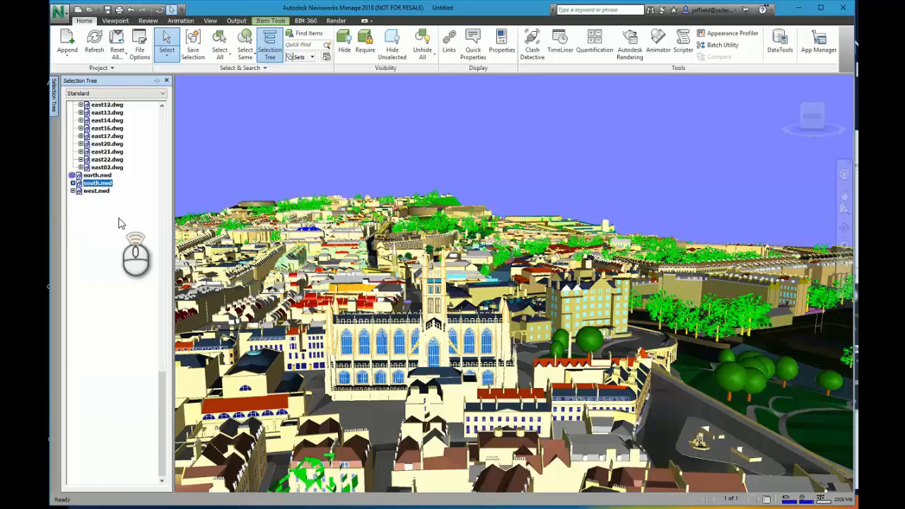
scroll(127, 254, up, 4)
click(73, 113)
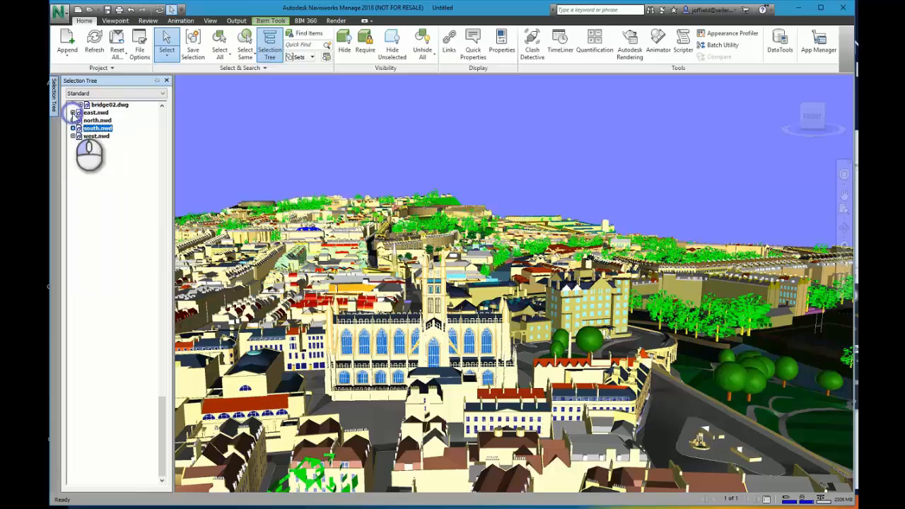
scroll(85, 120, up, 6)
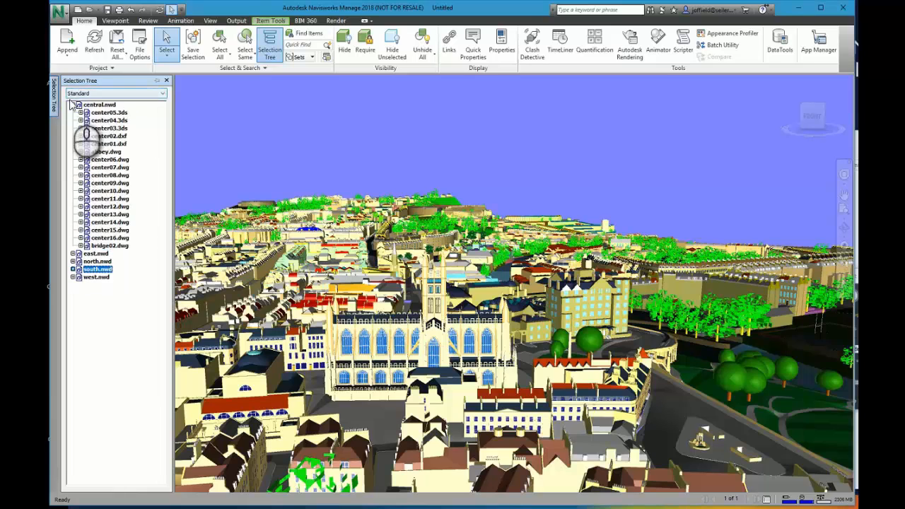
Collapse central.nwd in the selection tree and save east.nwd and south.nwd together as a selection set named MEP Project Files.
click(73, 105)
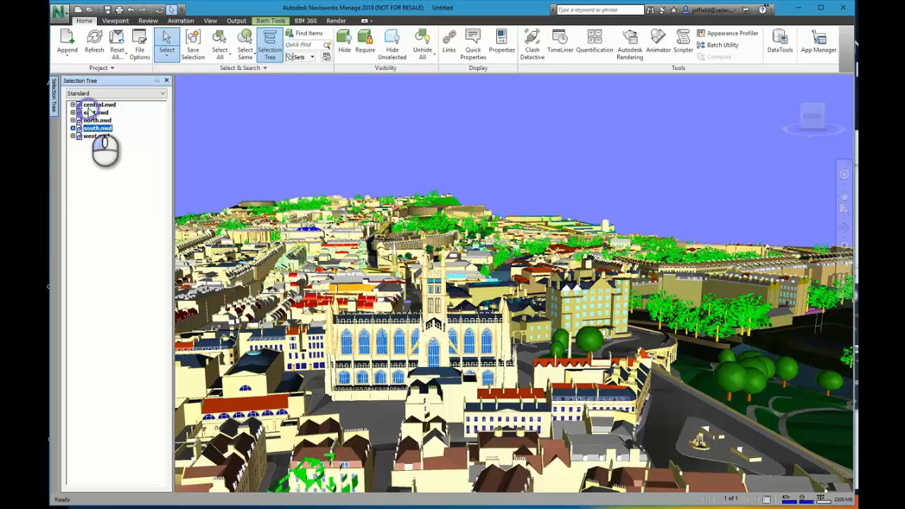
ctrl+click(95, 113)
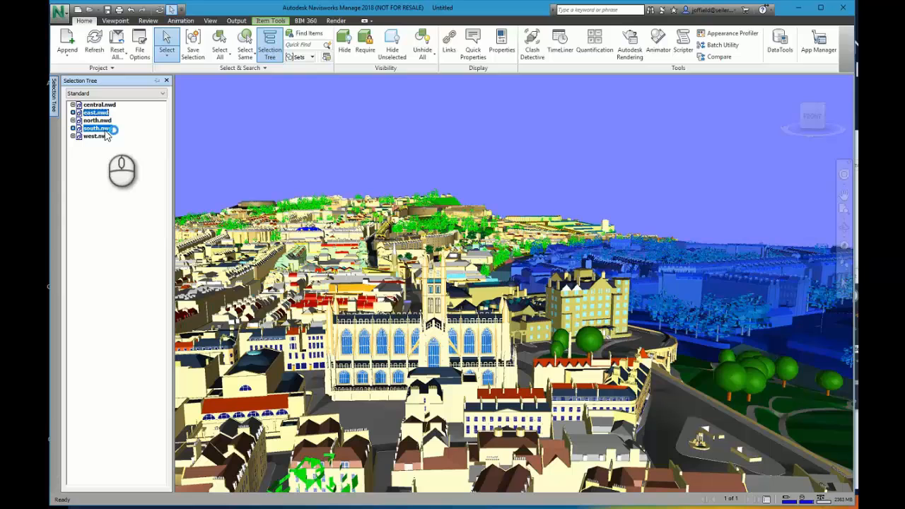
click(192, 51)
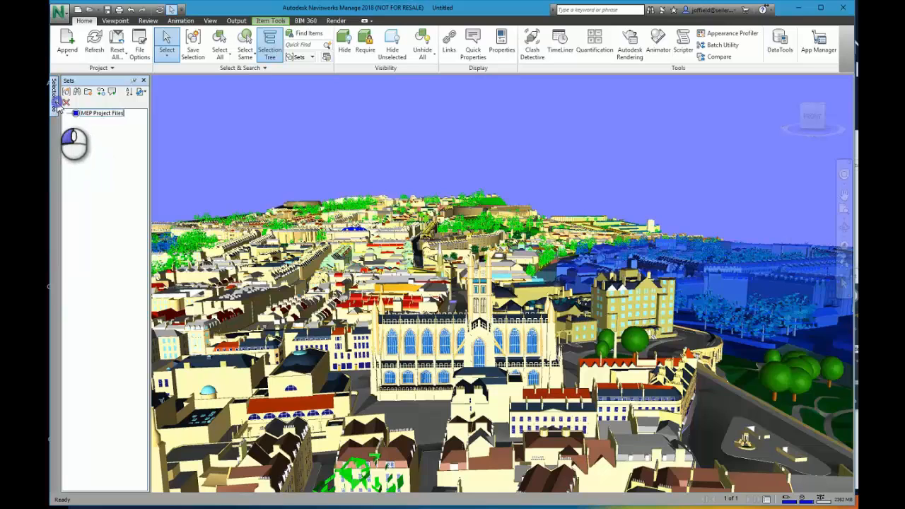
Select north.nwd and west.nwd in the selection tree and save them as a selection set named Telcom Projects.
click(56, 102)
click(97, 120)
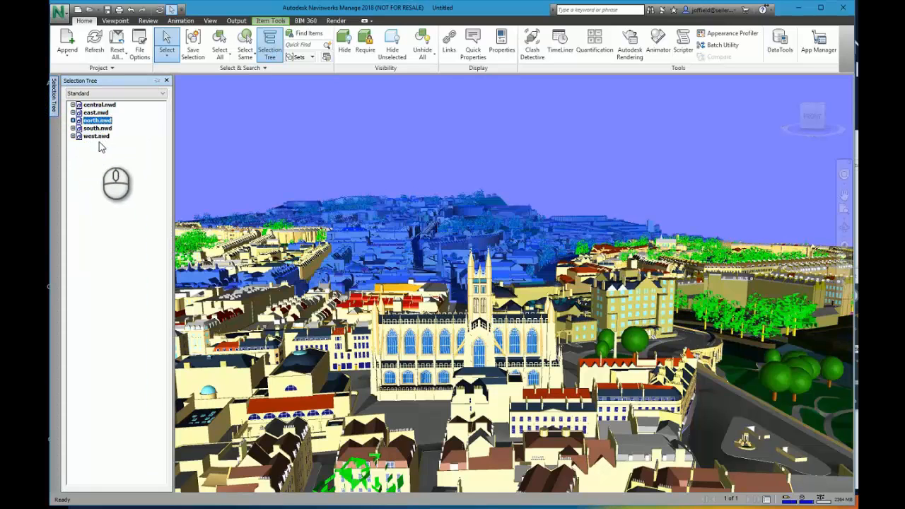
shift+click(97, 136)
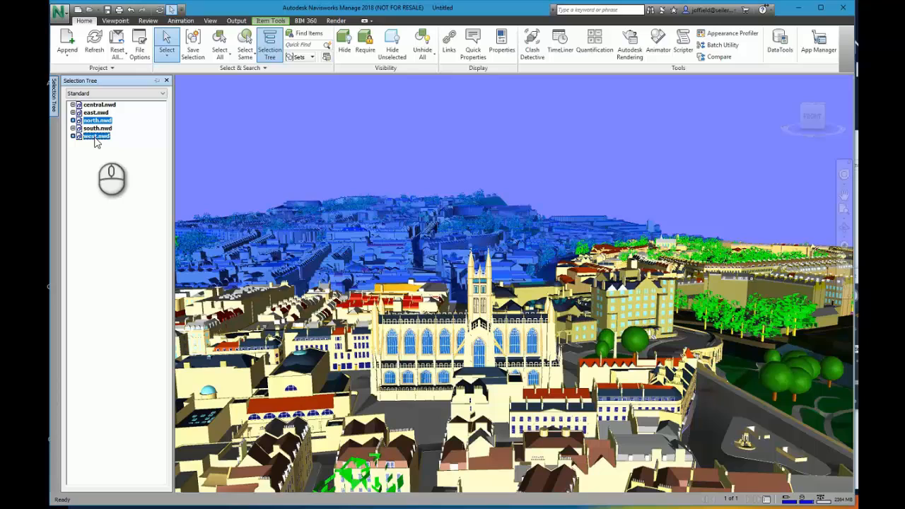
right_click(97, 142)
click(193, 44)
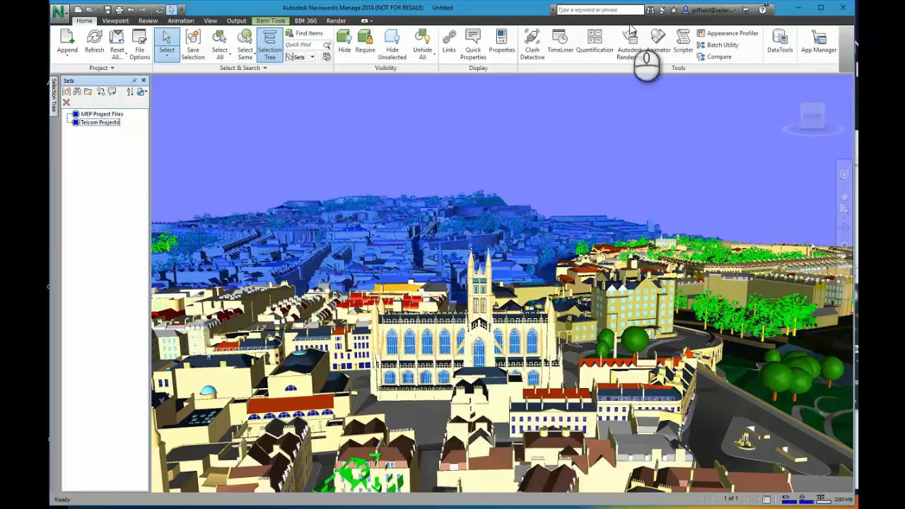
Open Clash Detective and choose central.nwd for Selection A and east.nwd for Selection B of Test 1.
click(532, 48)
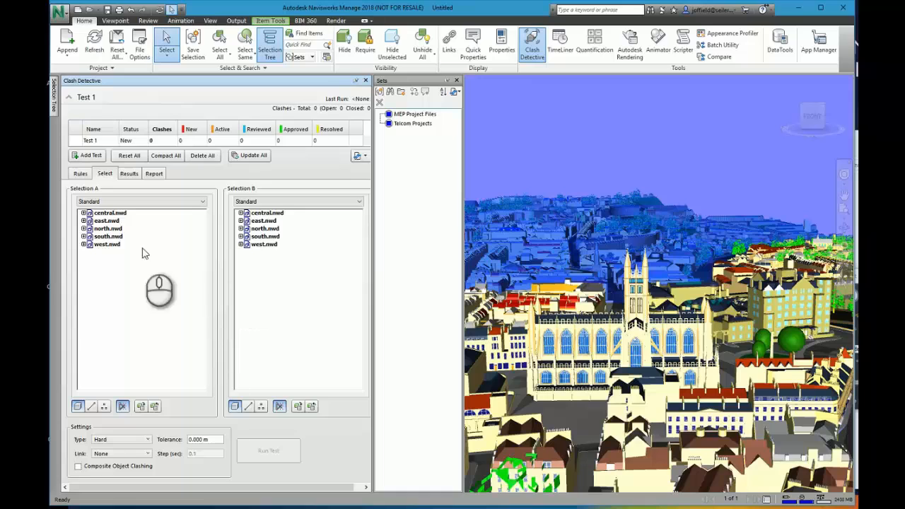
click(103, 214)
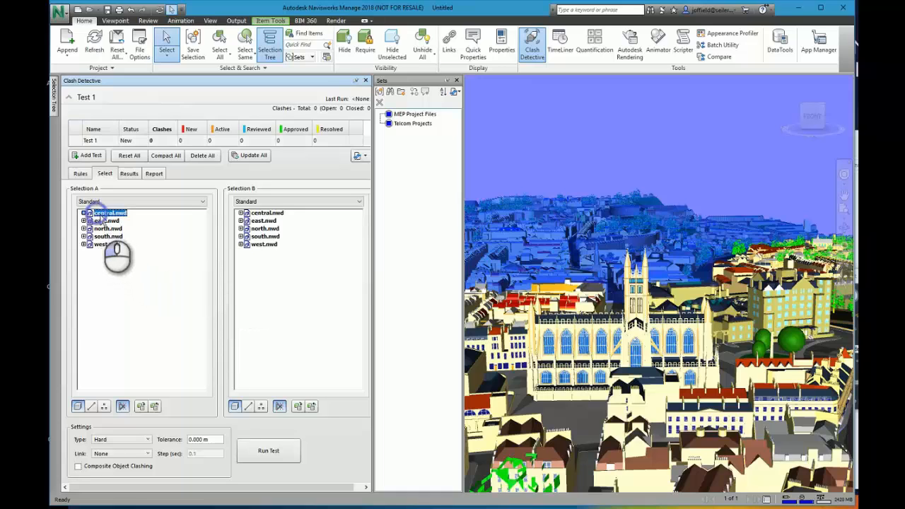
click(263, 220)
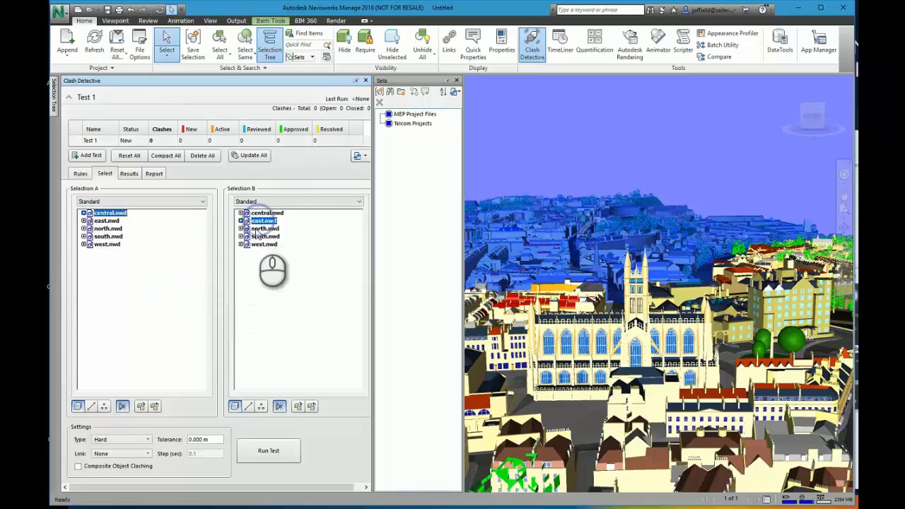
click(83, 213)
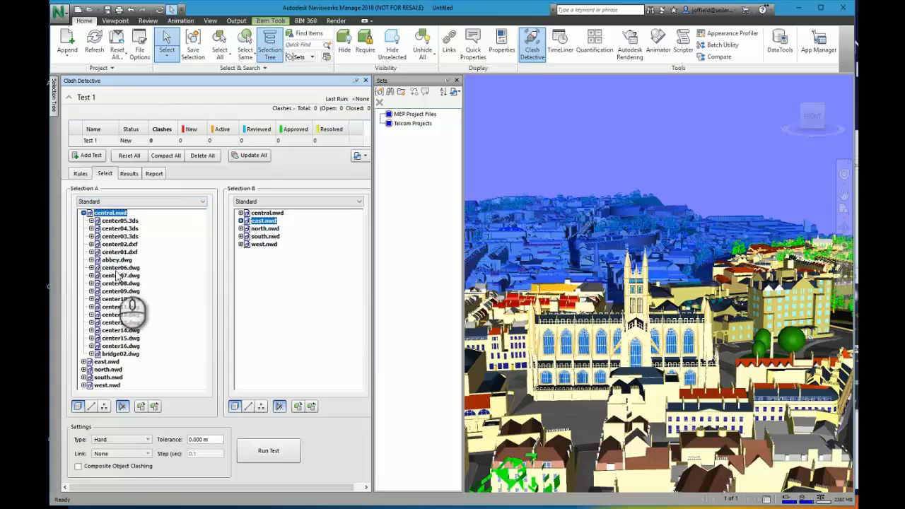
click(84, 213)
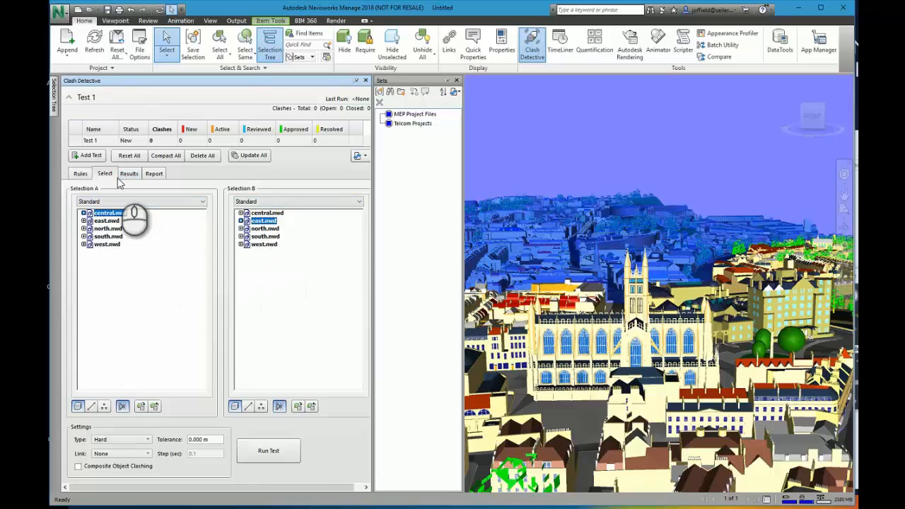
Switch both clash selections to Sets, choosing MEP Project Files for Selection A and Telcom Projects for Selection B.
click(117, 202)
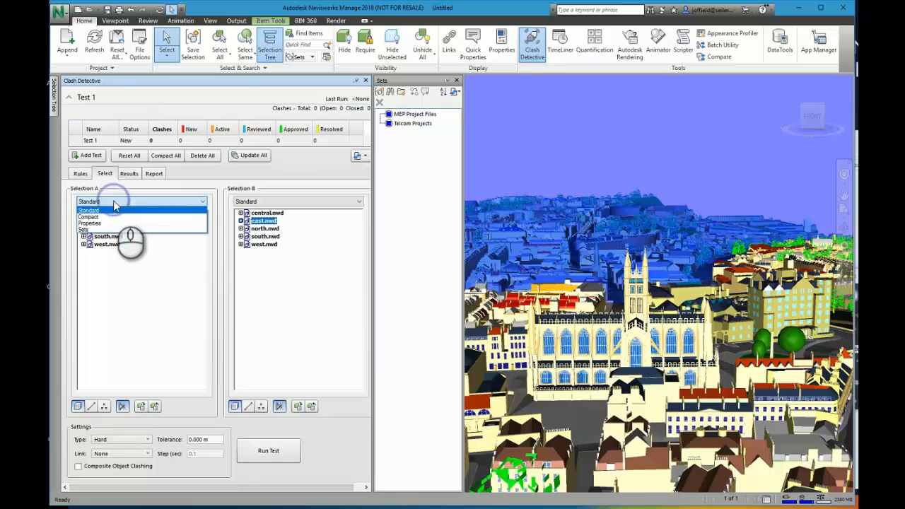
click(84, 230)
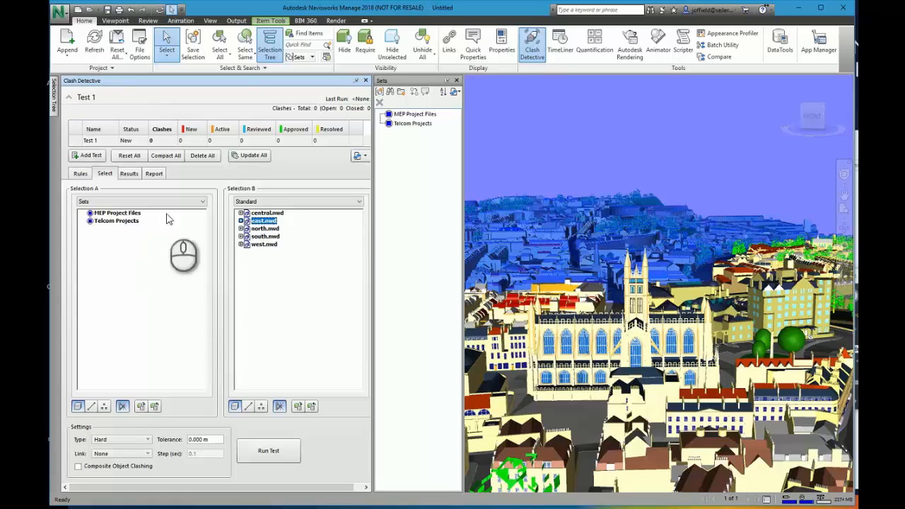
click(269, 203)
click(253, 229)
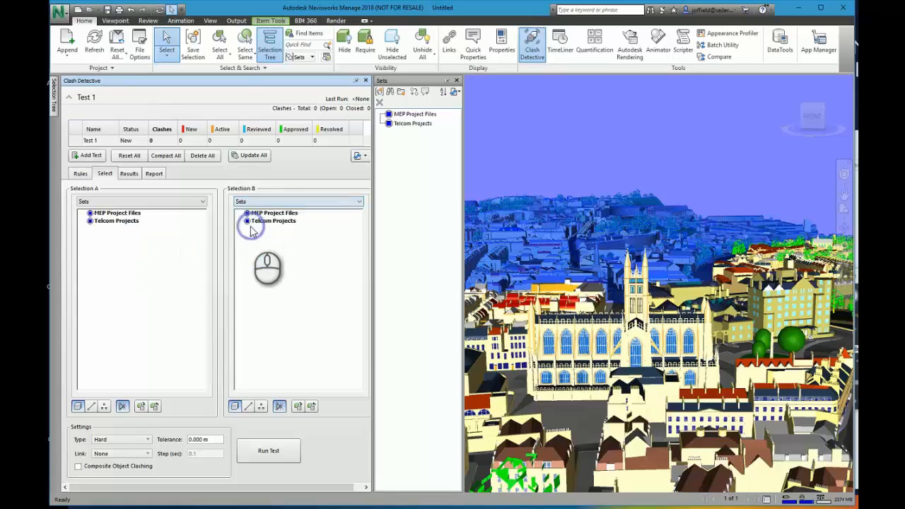
click(134, 216)
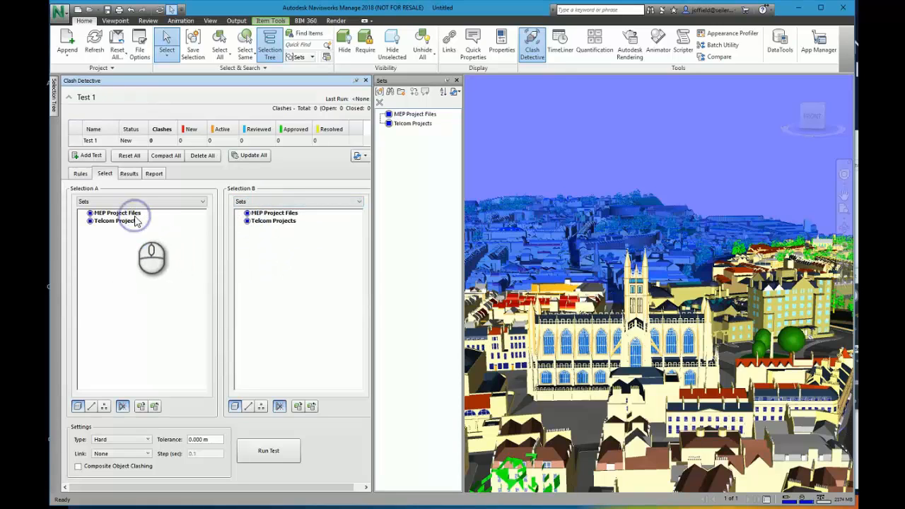
click(282, 222)
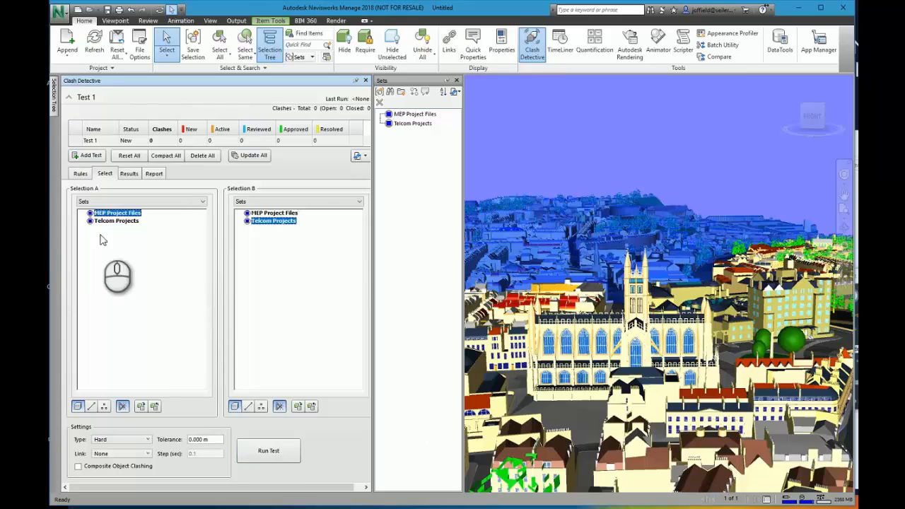
Return both clash selections to Standard and run the test with east.nwd as Selection A and central.nwd as Selection B.
click(80, 173)
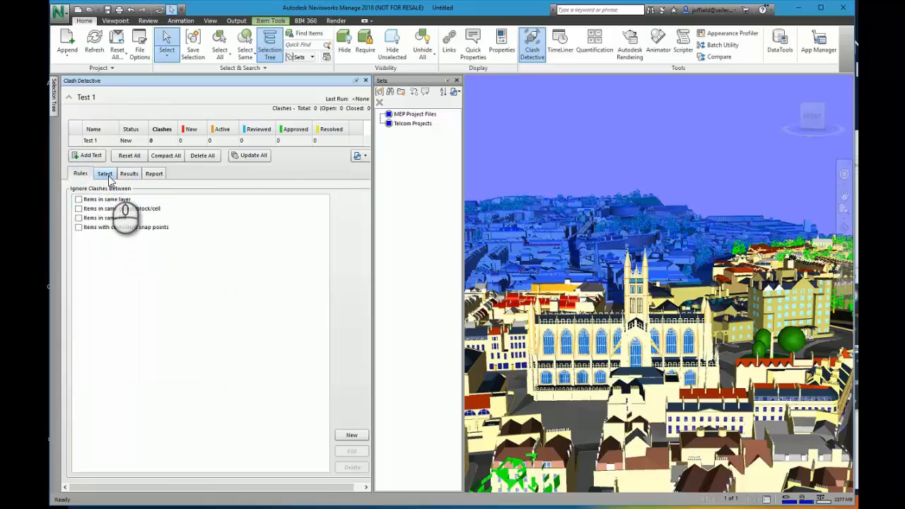
click(108, 177)
click(106, 203)
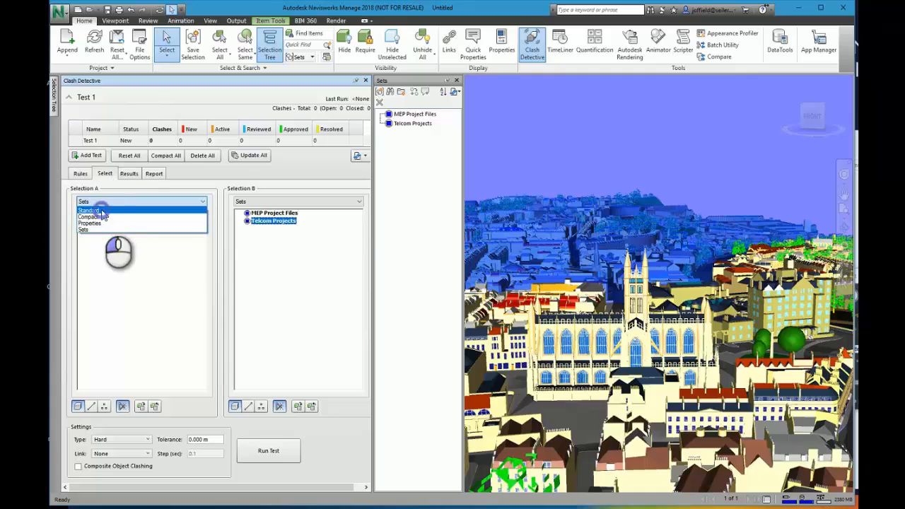
click(103, 210)
click(283, 201)
click(272, 211)
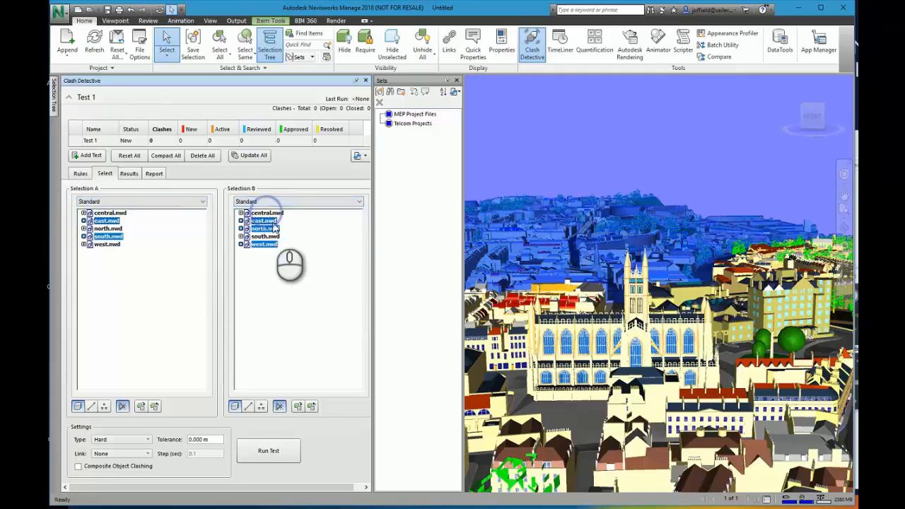
click(267, 212)
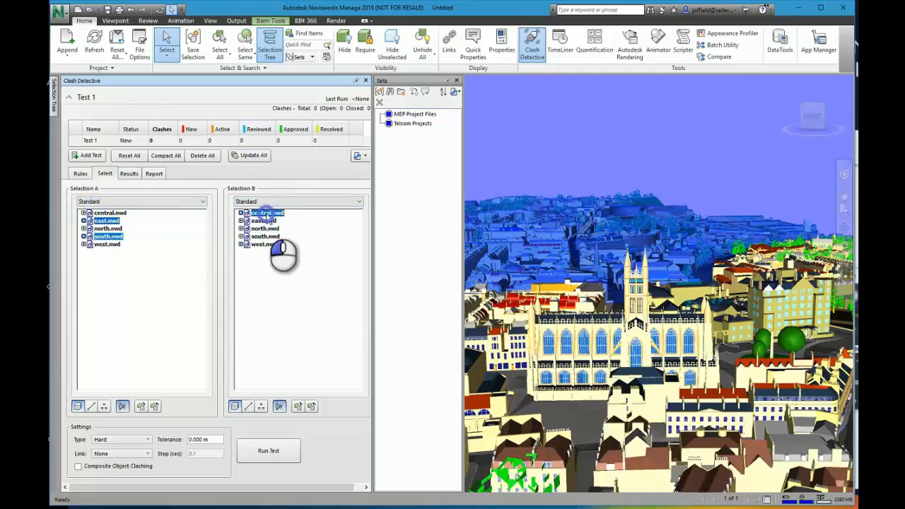
click(104, 221)
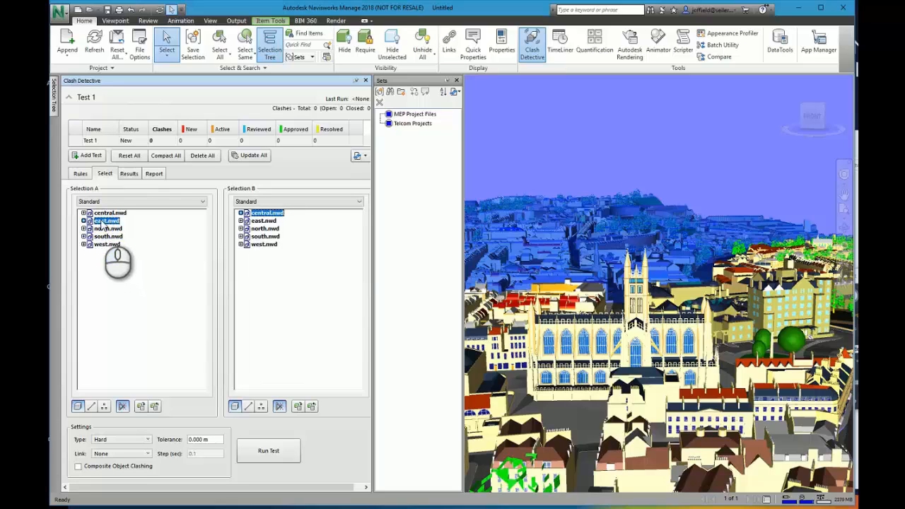
click(278, 454)
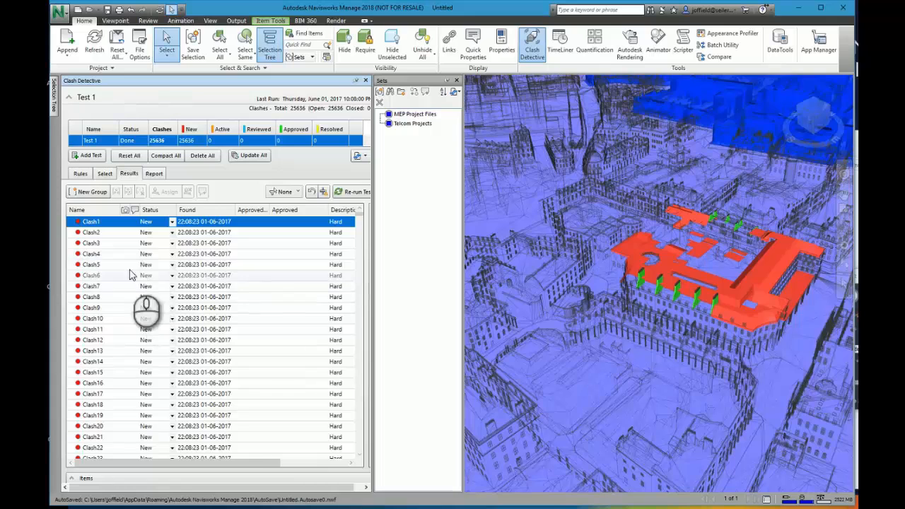
Review individual clashes in the model, including Clash6, Clash13, Clash17 and Clash23.
click(107, 254)
click(104, 278)
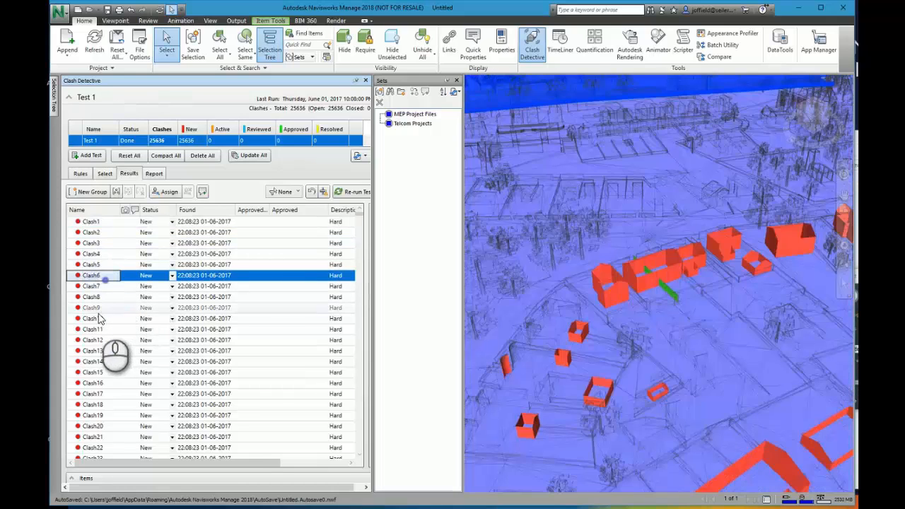
click(96, 329)
click(93, 356)
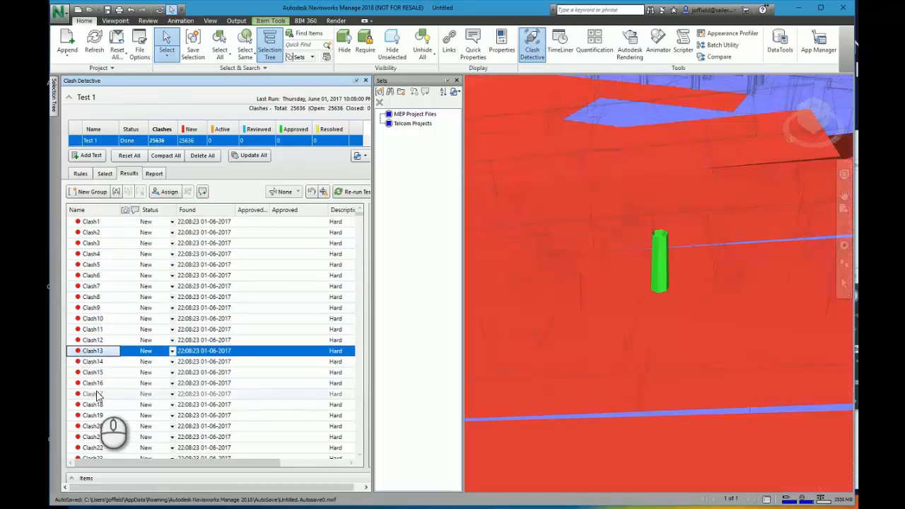
click(95, 393)
scroll(101, 413, down, 2)
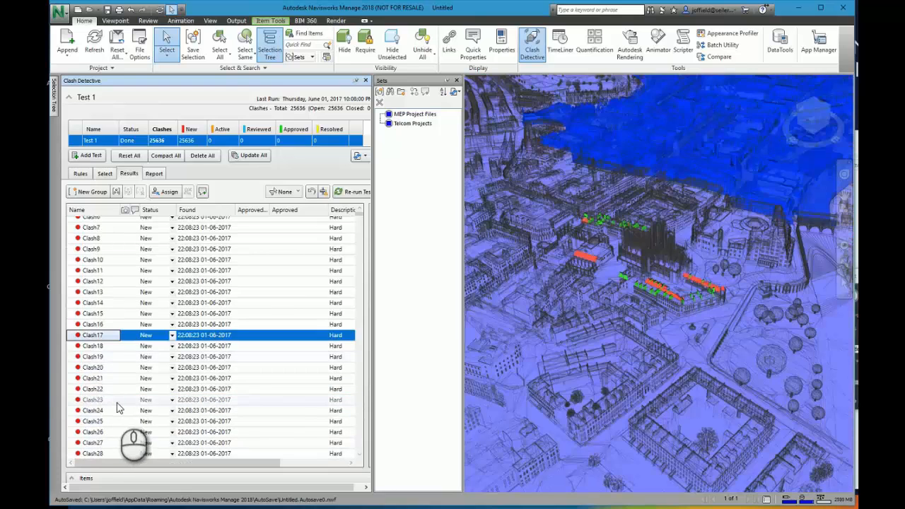
click(117, 401)
Set the status of Clash31 to Approved.
scroll(128, 403, down, 7)
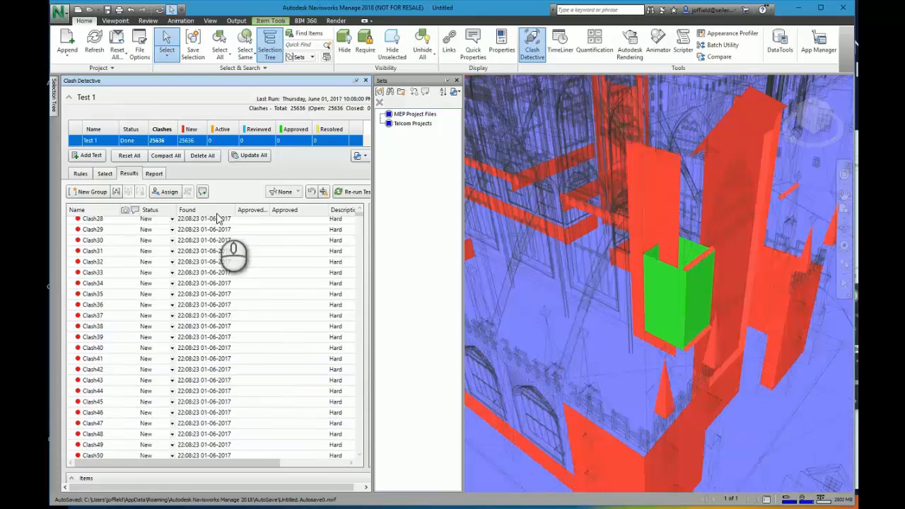
click(171, 251)
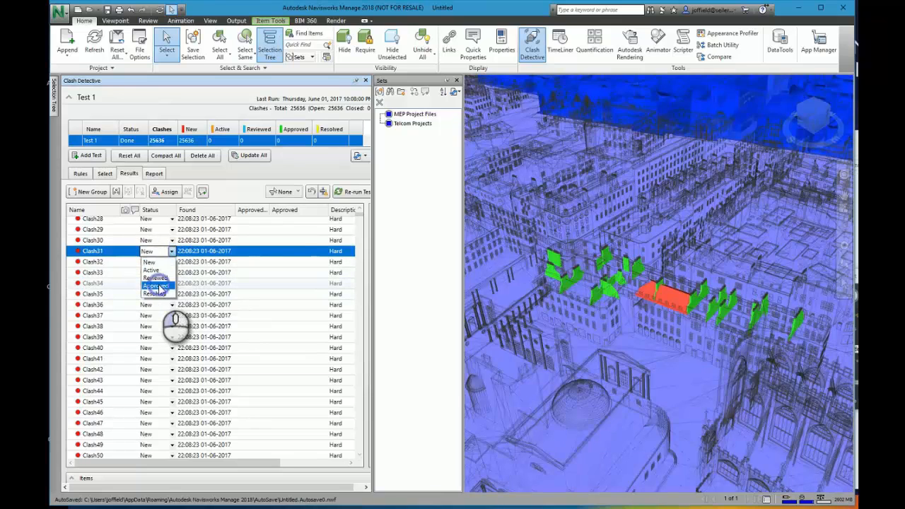
click(155, 285)
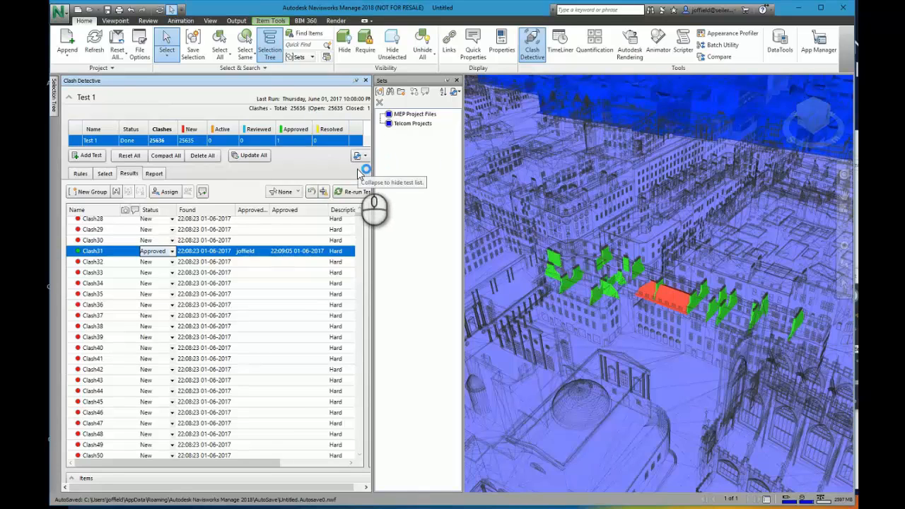
Show the object properties of the red clashing roof and examine its TimeLiner properties.
click(503, 50)
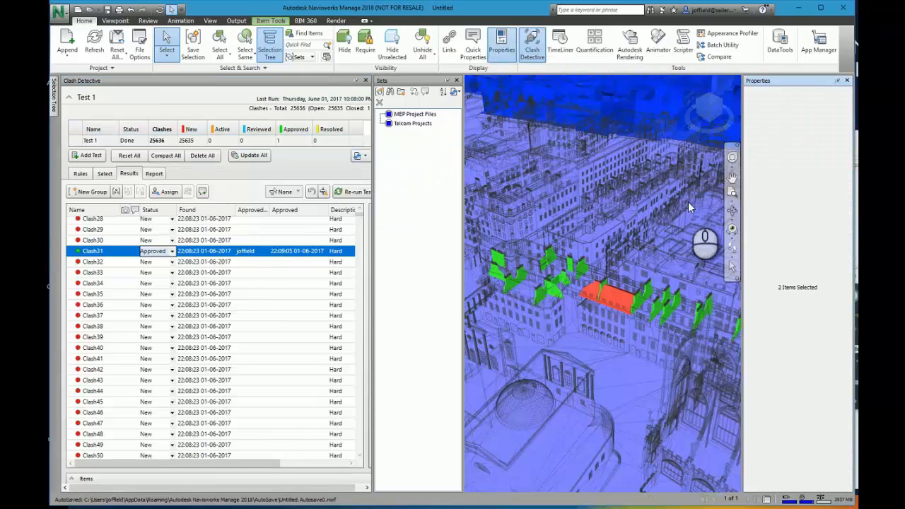
click(622, 295)
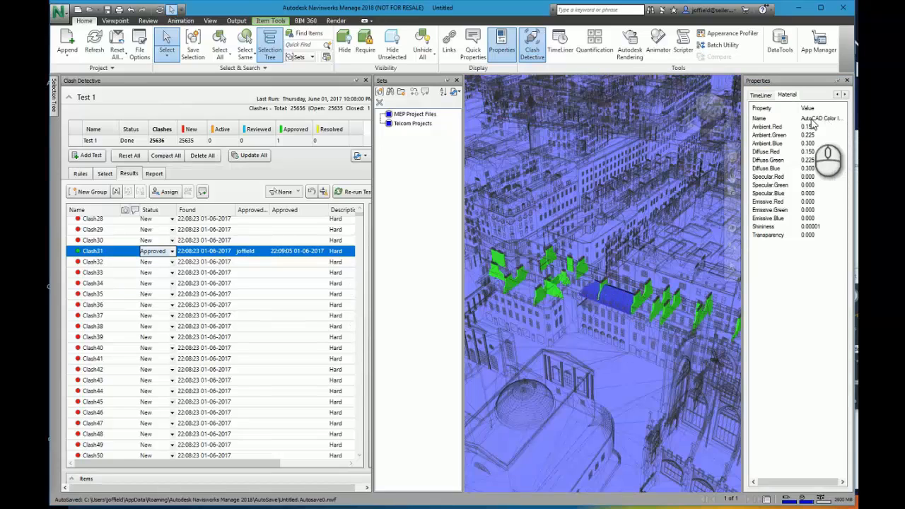
click(762, 95)
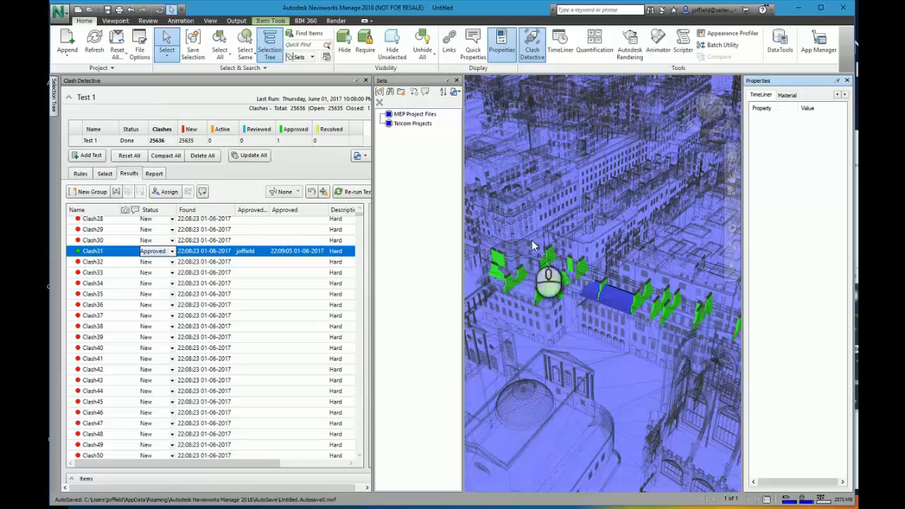
Open the Quantification Workbook and close the Sheet Browser.
mouse_move(679, 113)
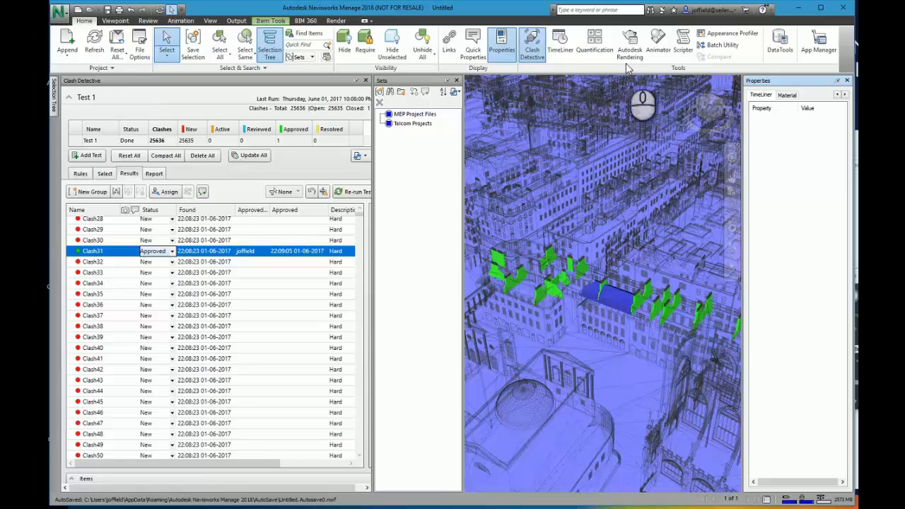
click(587, 55)
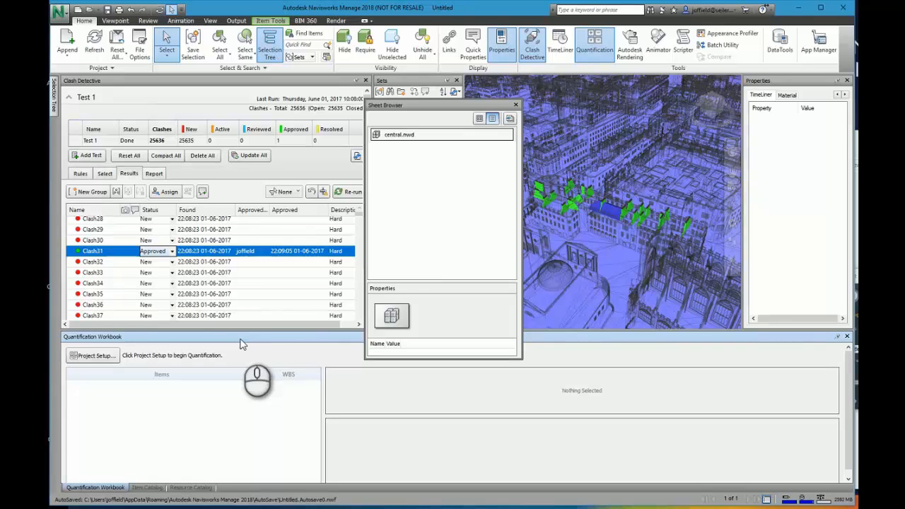
click(515, 105)
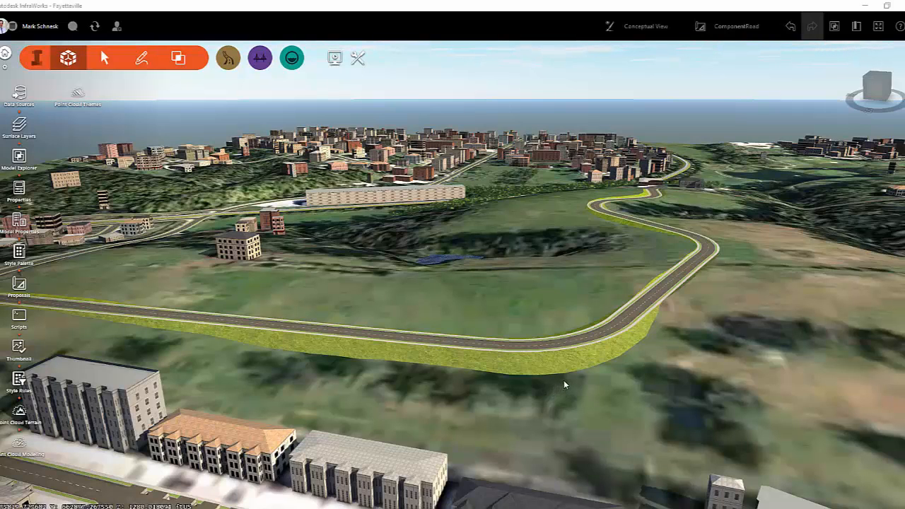
scroll(573, 363, up, 2)
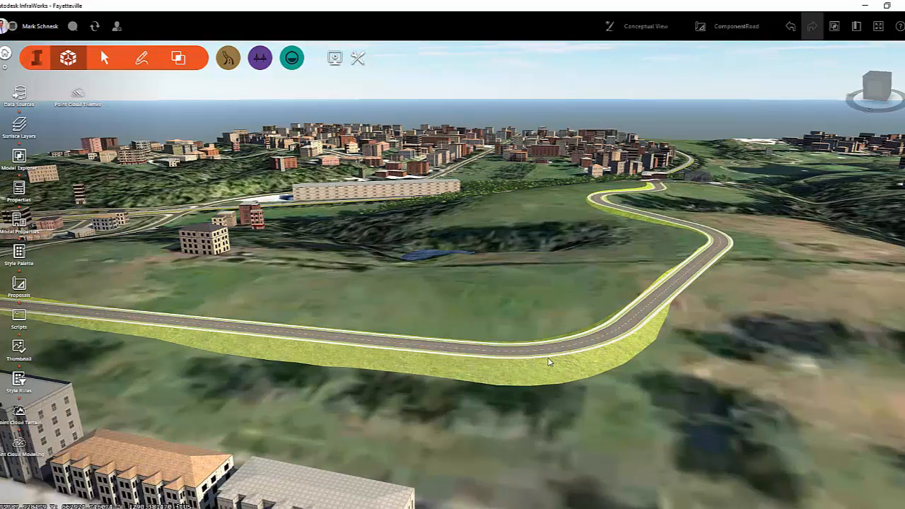
Convert the winding road into a component road using the automatic option.
click(555, 360)
right_click(558, 358)
mouse_move(588, 362)
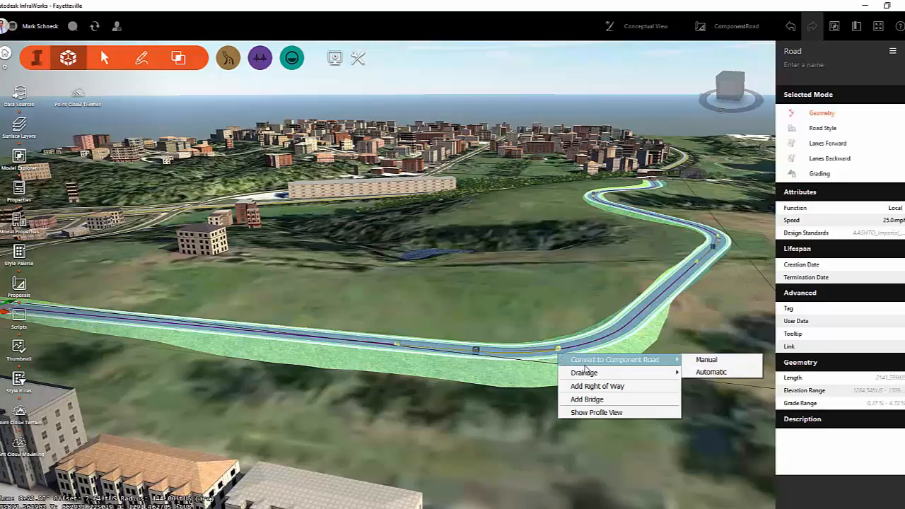
click(710, 372)
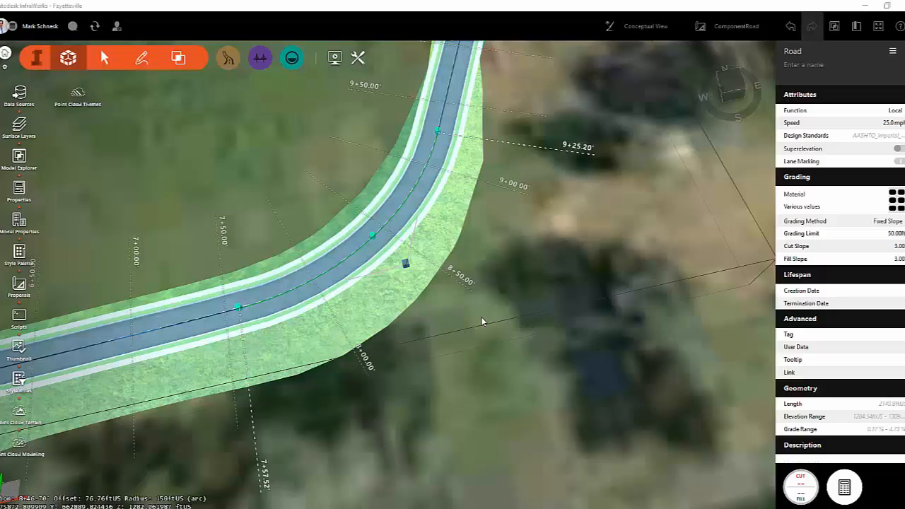
Set the curve radius of the road's bend at stations 7+50 to 9+25 to 187 ftUS.
scroll(483, 318, down, 2)
middle_drag(510, 319, 355, 345)
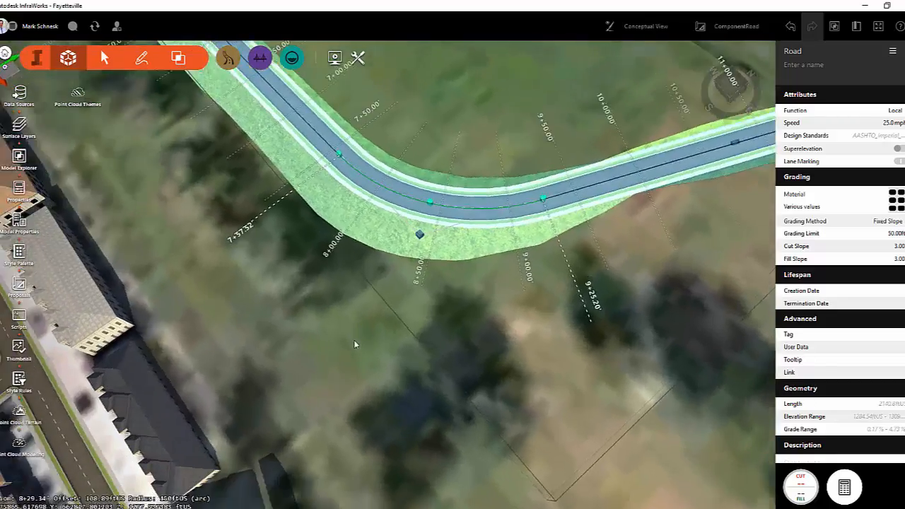
drag(355, 345, 328, 342)
scroll(400, 327, down, 2)
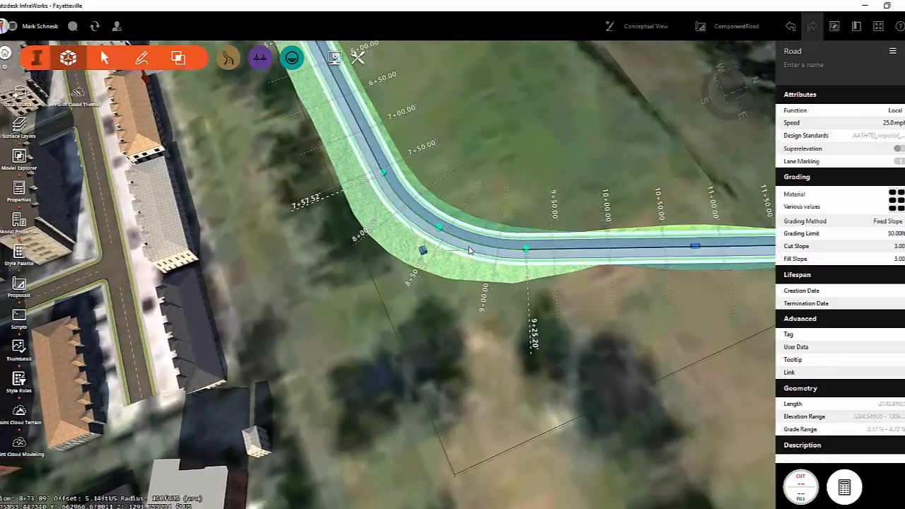
scroll(469, 252, up, 4)
drag(428, 389, 485, 347)
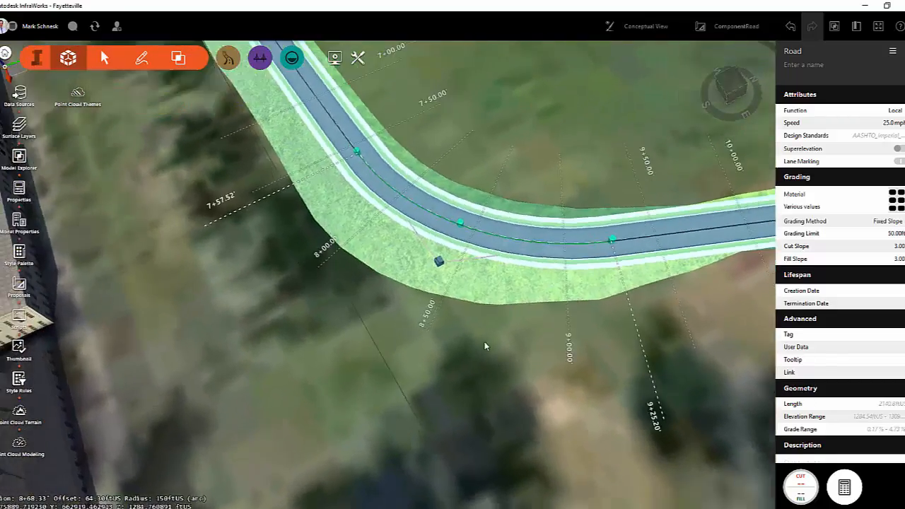
middle_drag(485, 347, 592, 250)
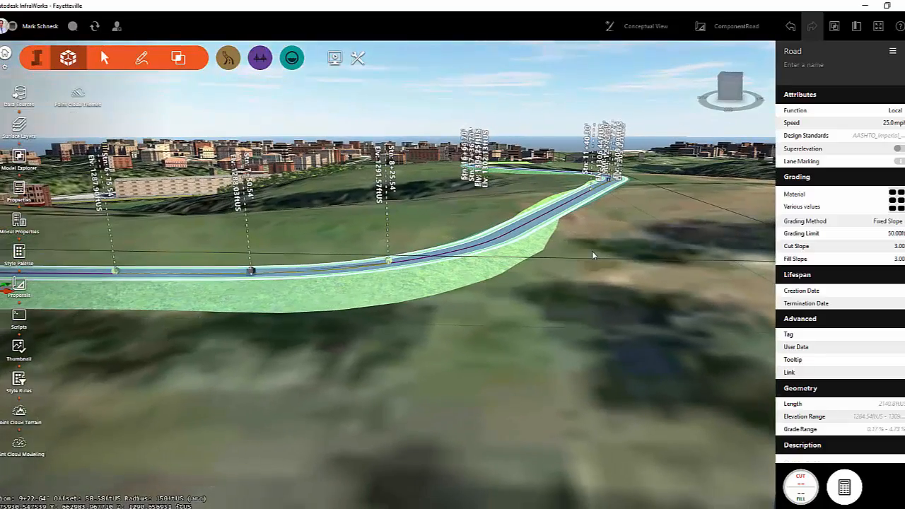
drag(593, 252, 590, 312)
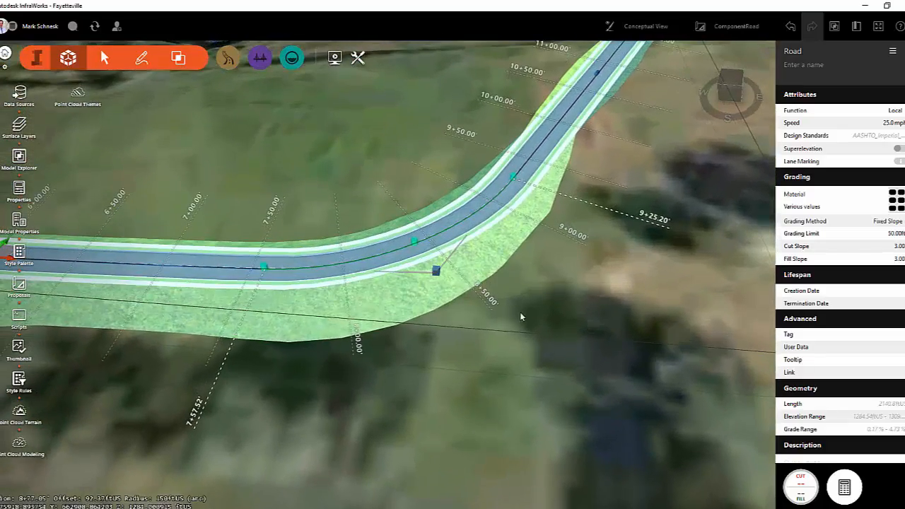
click(405, 252)
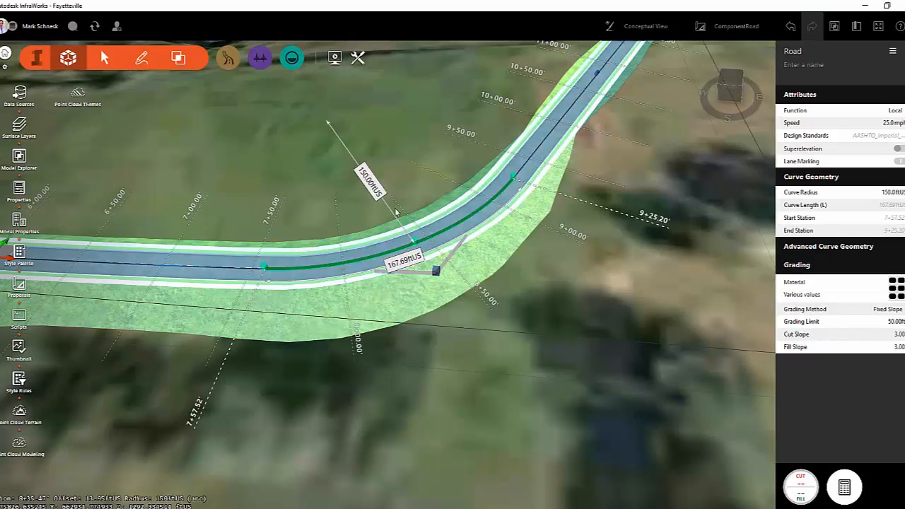
click(890, 192)
text(1)
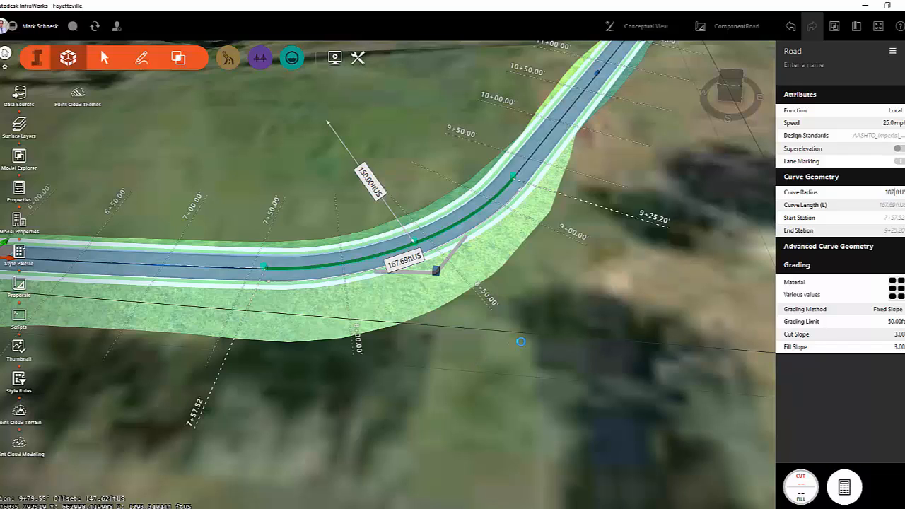
key(Return)
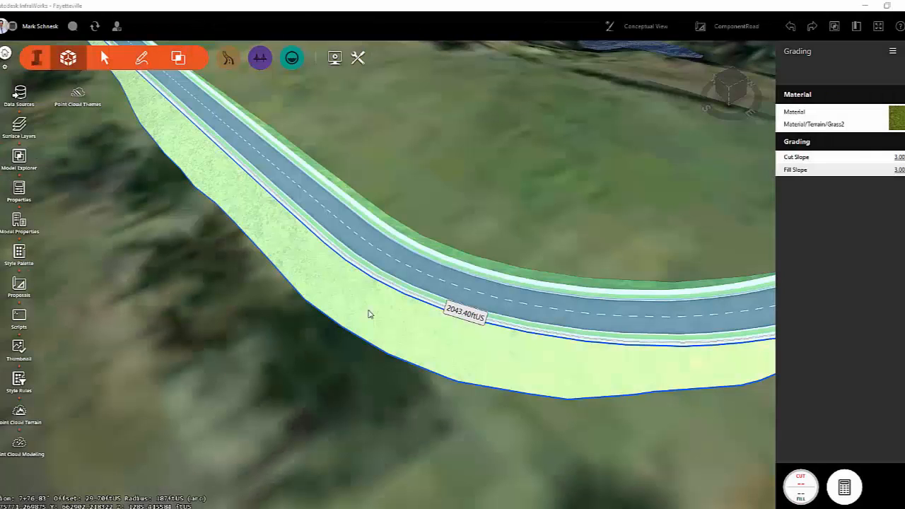
Split the grading on the outer side of the bend at about stations 7+25 and 8+32.
right_click(308, 264)
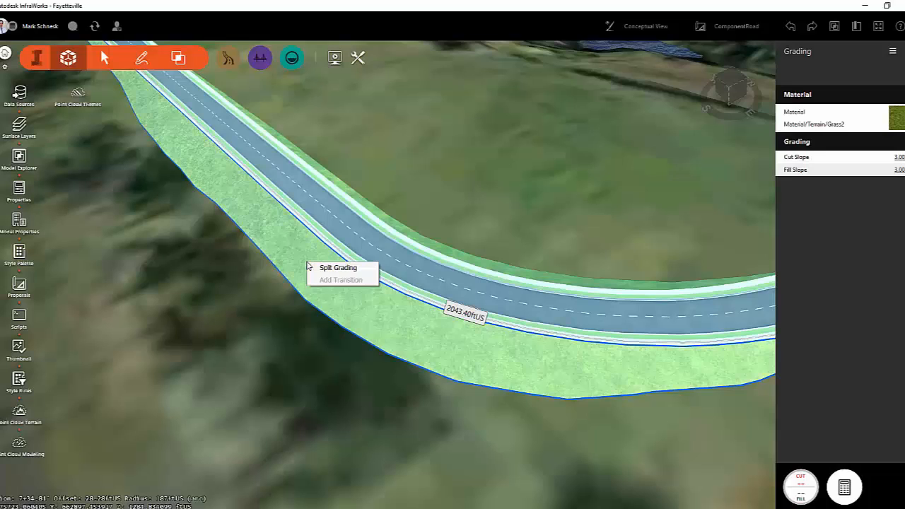
click(314, 268)
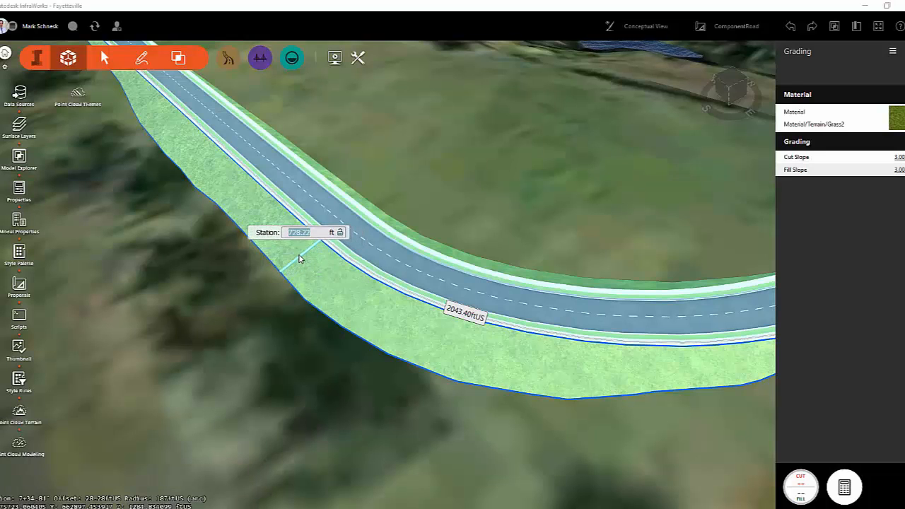
click(300, 258)
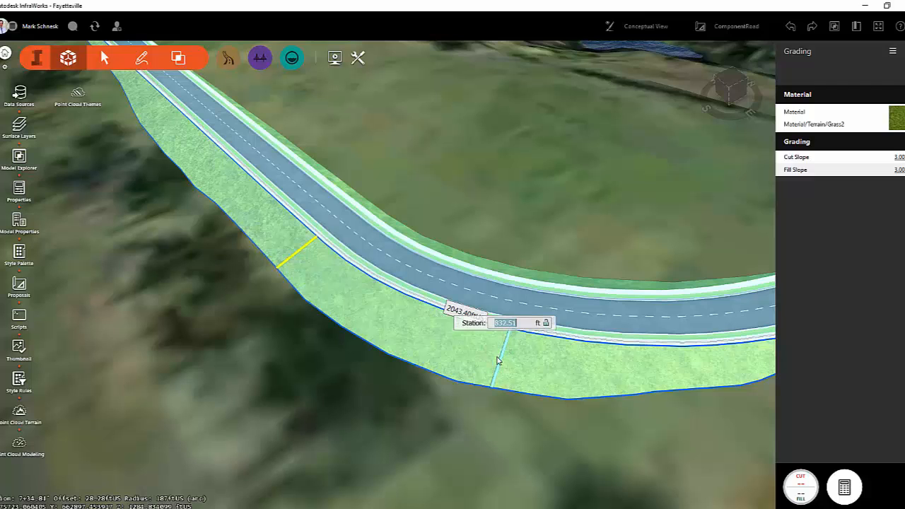
double_click(497, 361)
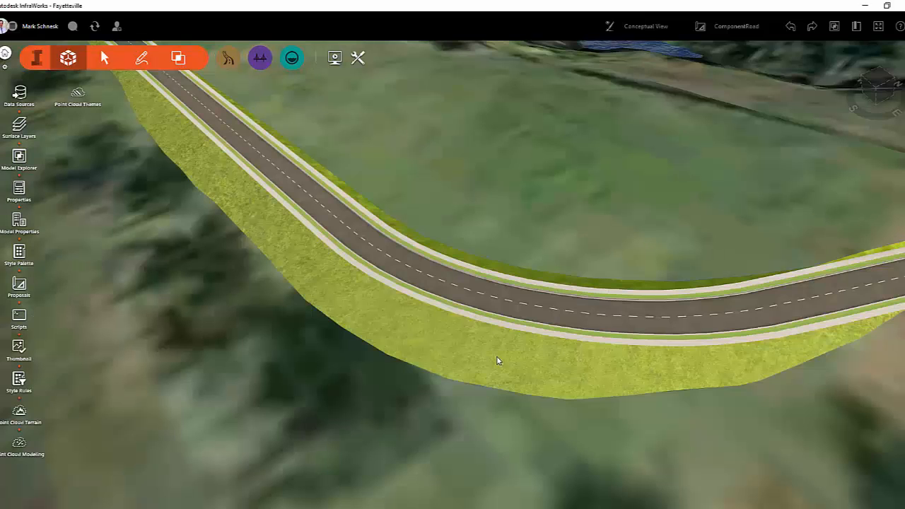
Set the fill slope of the grading segment between the two splits to 4:1.
click(436, 347)
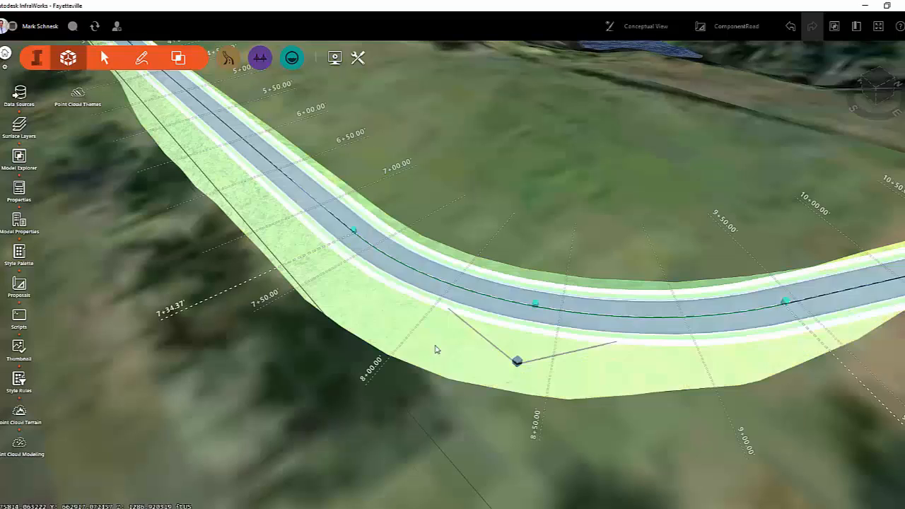
click(443, 345)
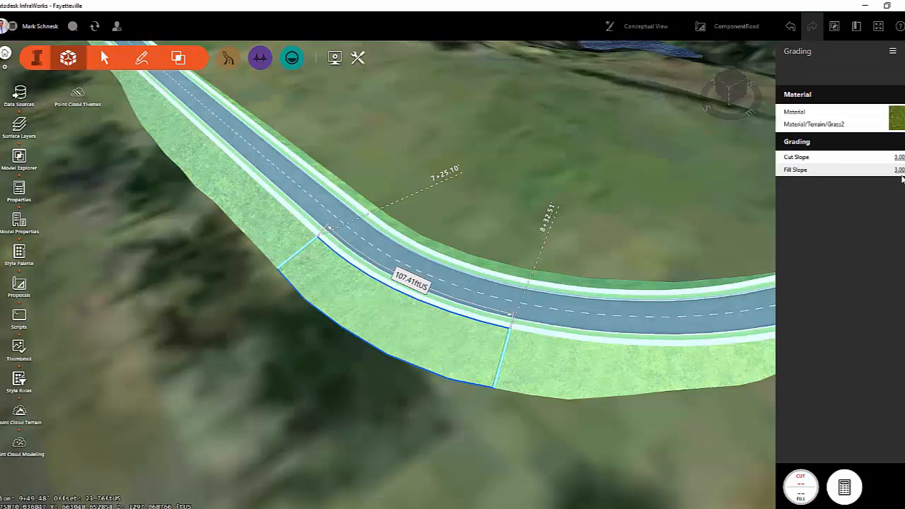
click(904, 170)
text(4.1)
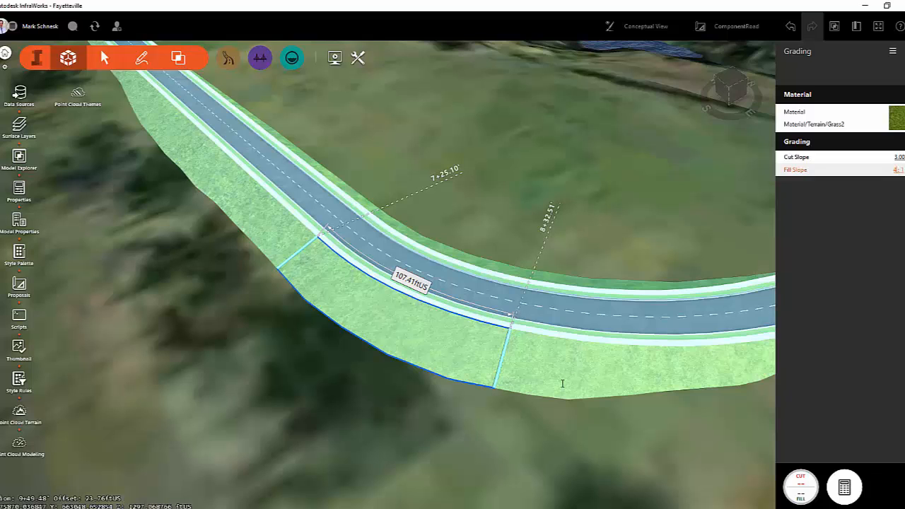
key(Return)
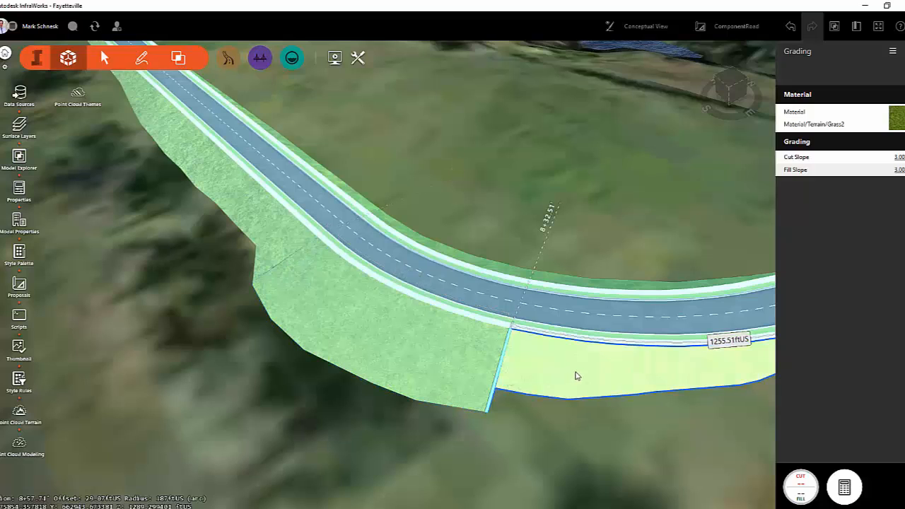
Add a transition to the grading segment beyond station 8+32.51, ending at about station 874 ft.
right_click(577, 376)
click(595, 402)
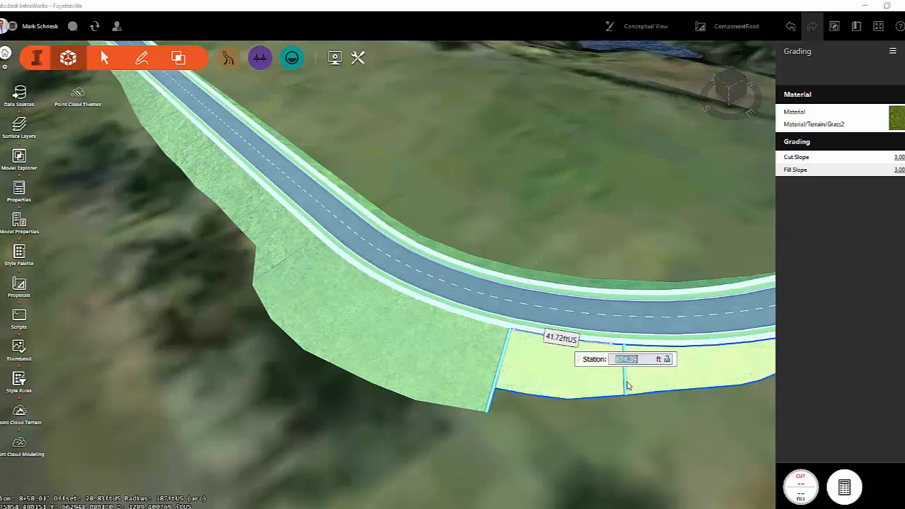
click(627, 386)
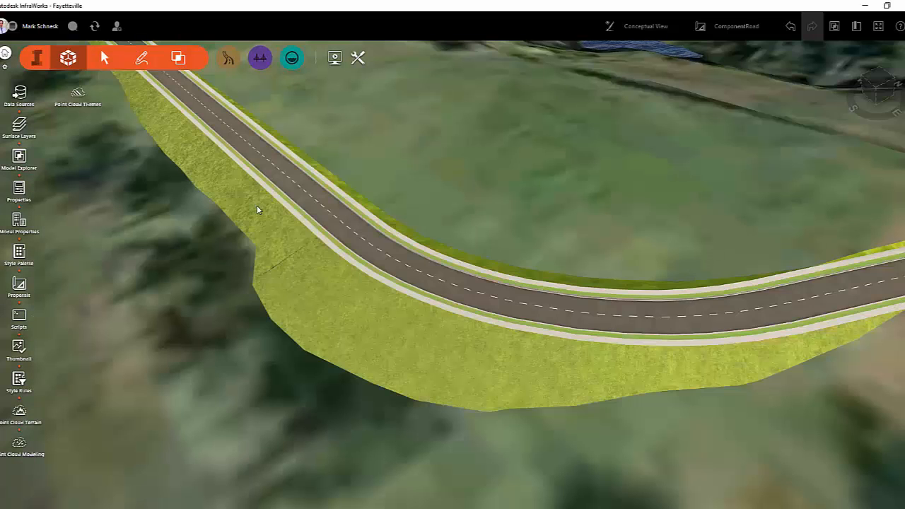
Add a transition to the grading segment before station 7+25.10 on the outer side of the road.
click(258, 209)
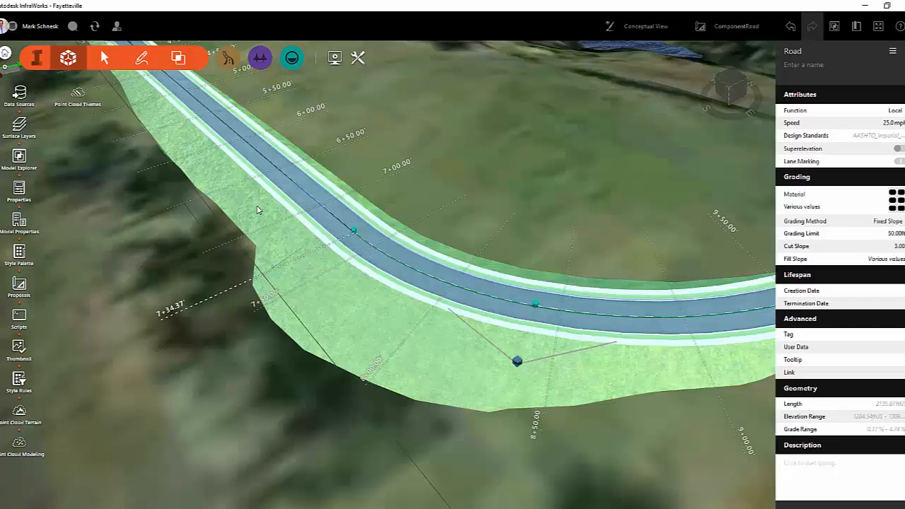
right_click(258, 210)
key(Escape)
click(257, 210)
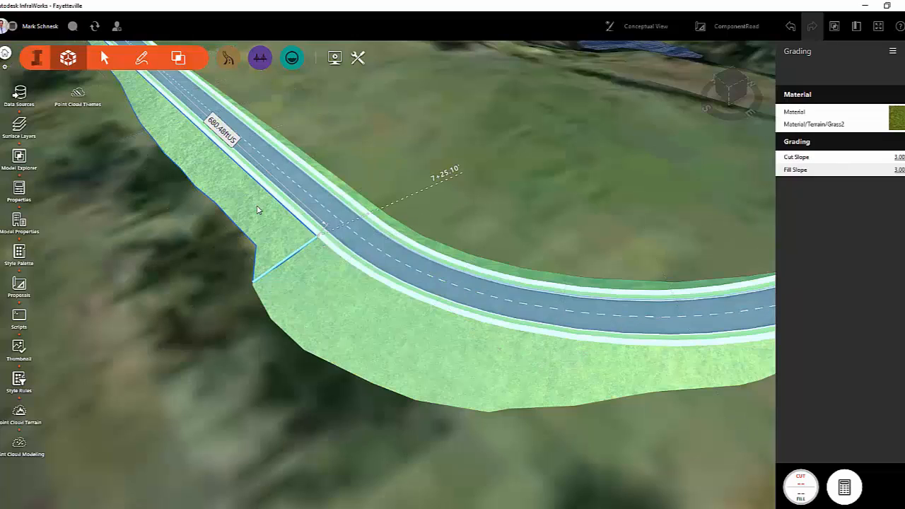
right_click(258, 209)
click(276, 236)
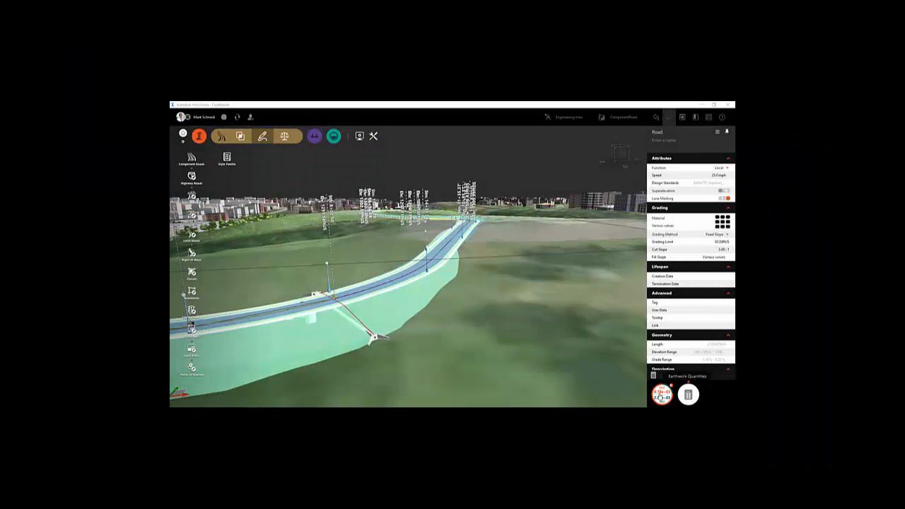
Export the road's earthwork quantities as Fayetteville-Design Road 22.csv in the Quantity folder and review the file in Excel.
click(660, 397)
click(654, 377)
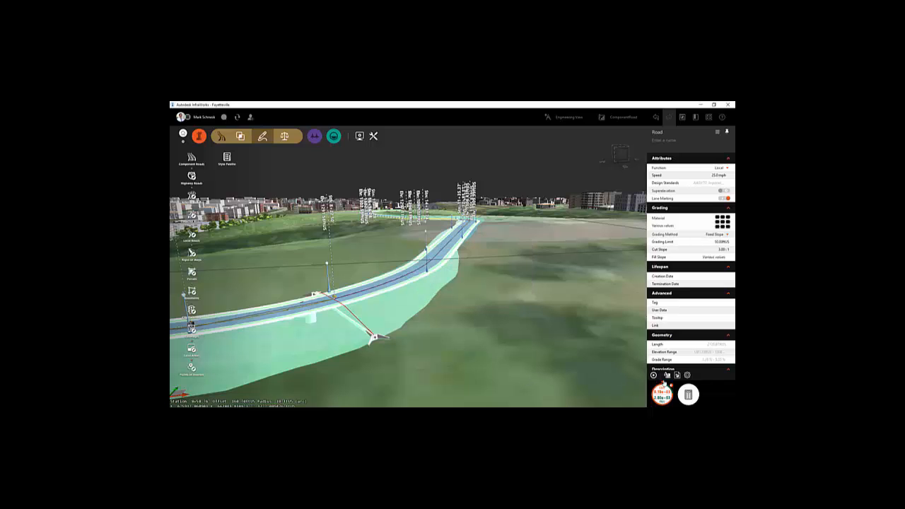
click(676, 376)
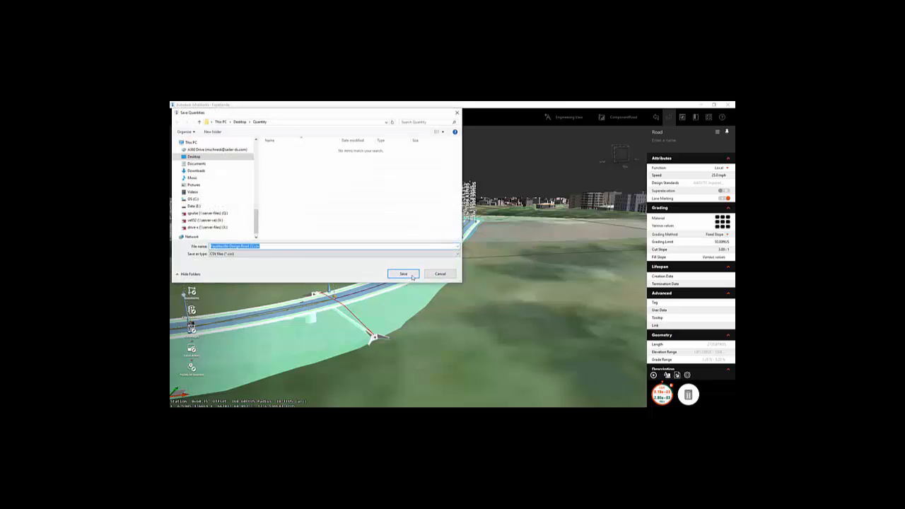
click(402, 272)
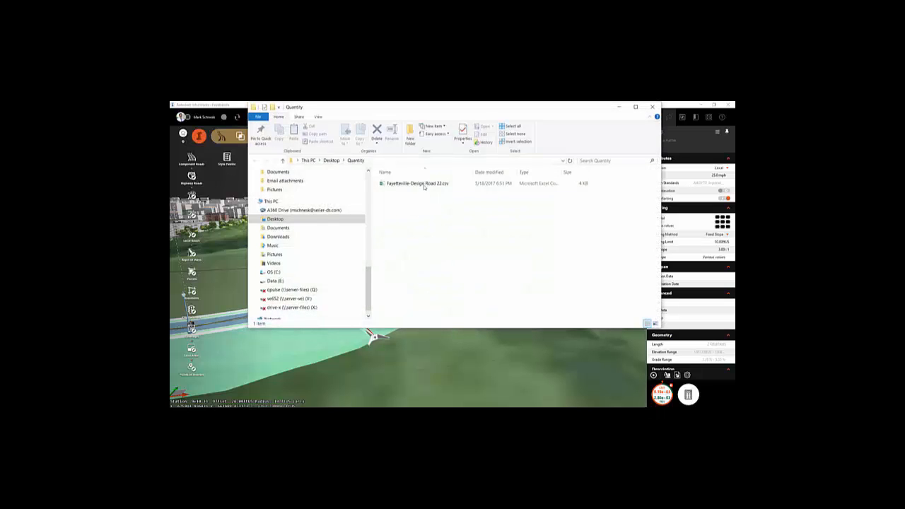
double_click(425, 185)
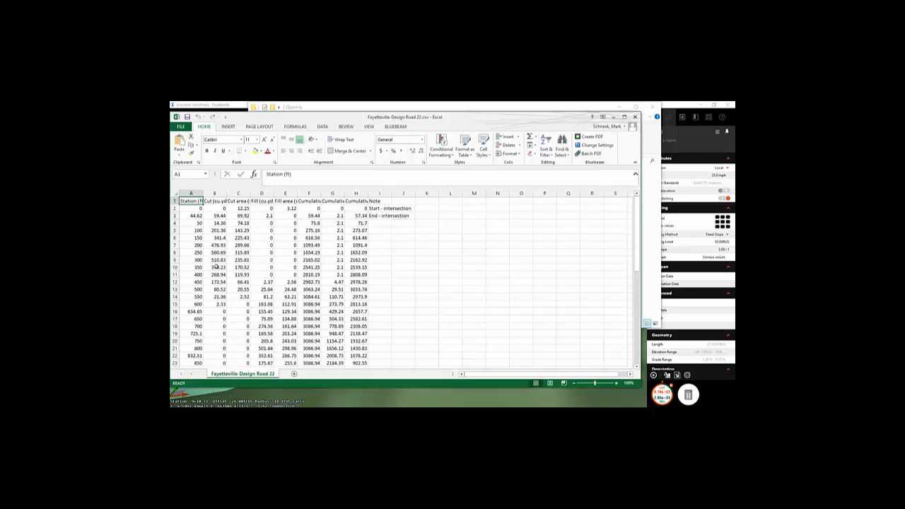
scroll(216, 267, down, 4)
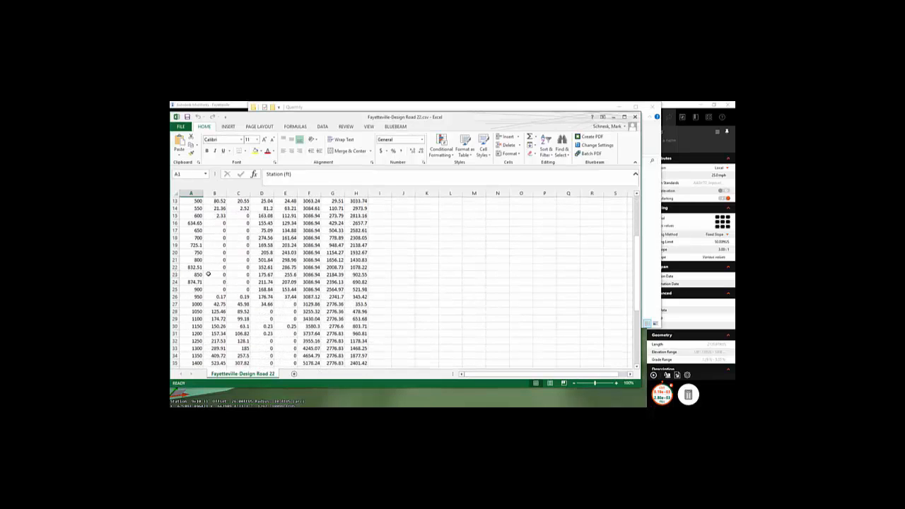
Return to InfraWorks and examine the road's material quantities for drainage, road components and 3D models.
click(690, 395)
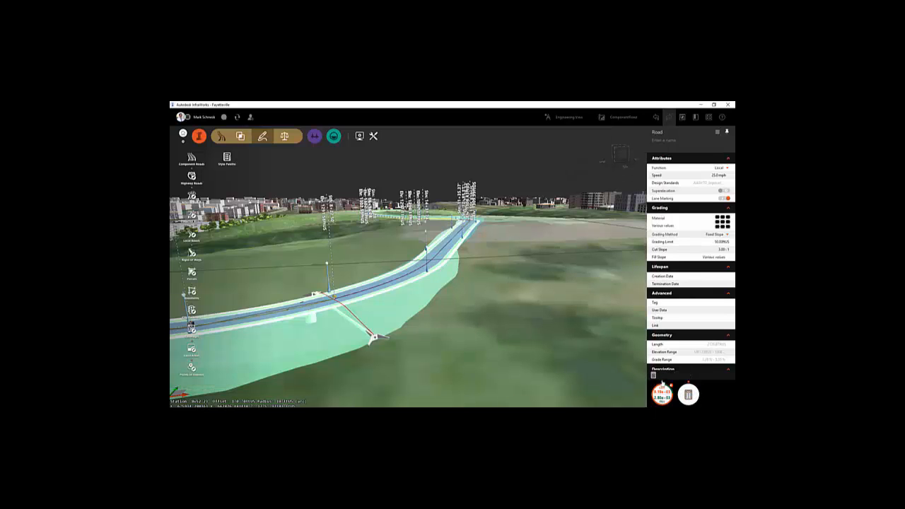
click(654, 376)
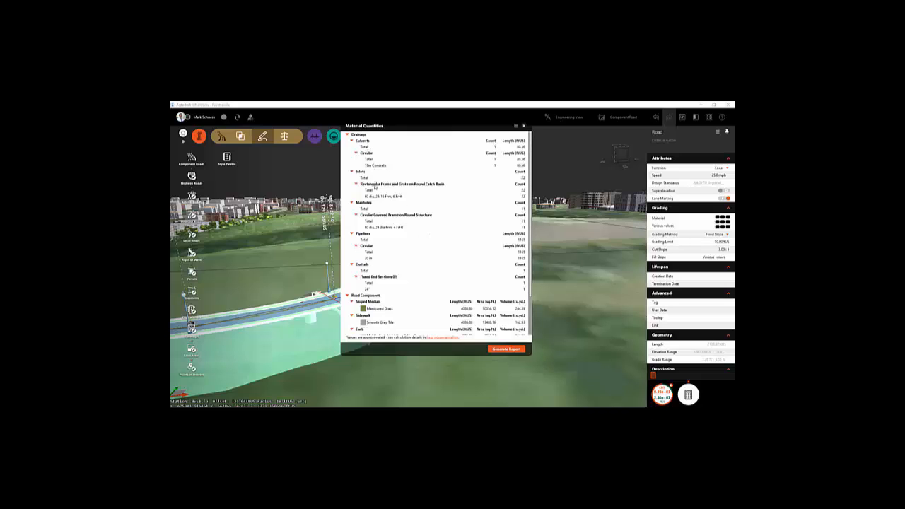
scroll(390, 283, down, 2)
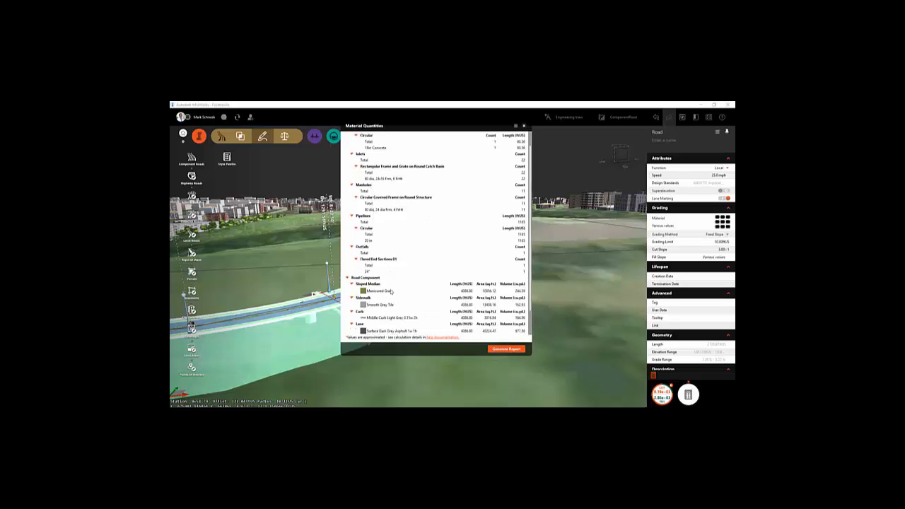
scroll(374, 306, down, 1)
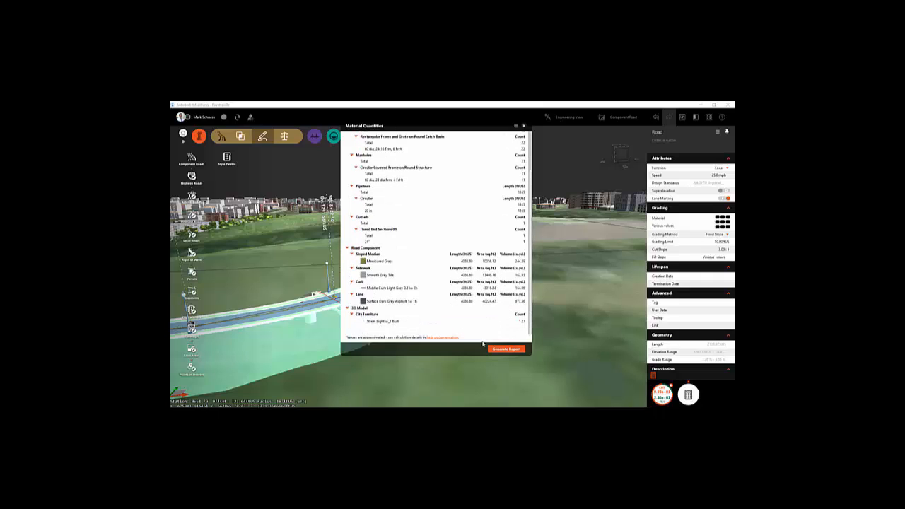
Generate the material quantities report as Fayetteville-Design Road 22-Quantities.csv and open it in Excel.
click(504, 349)
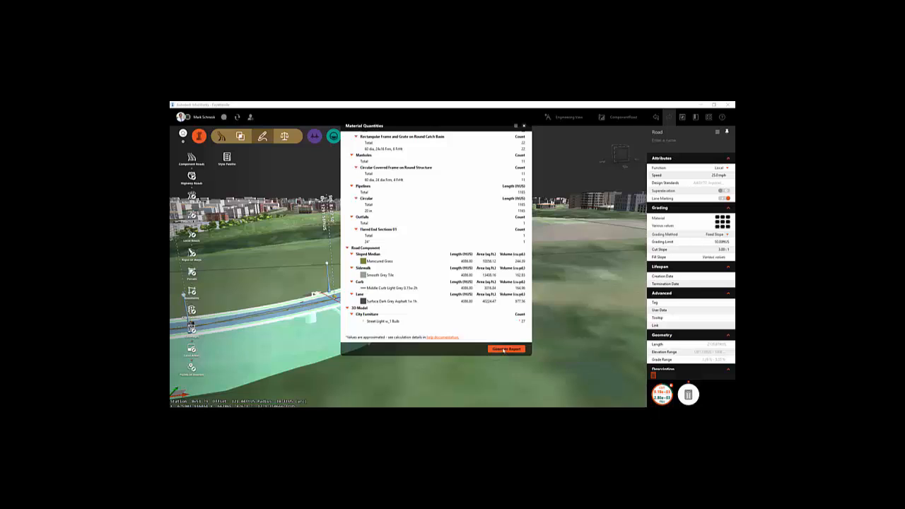
click(574, 287)
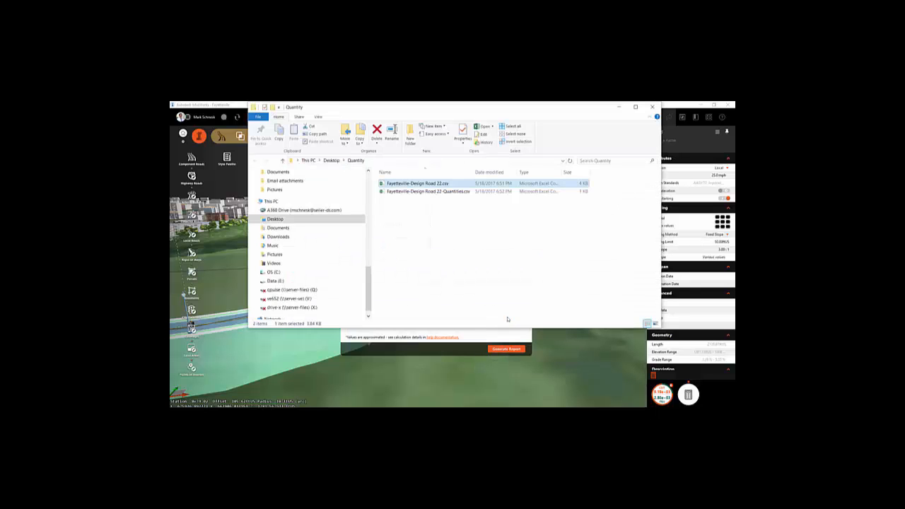
double_click(437, 192)
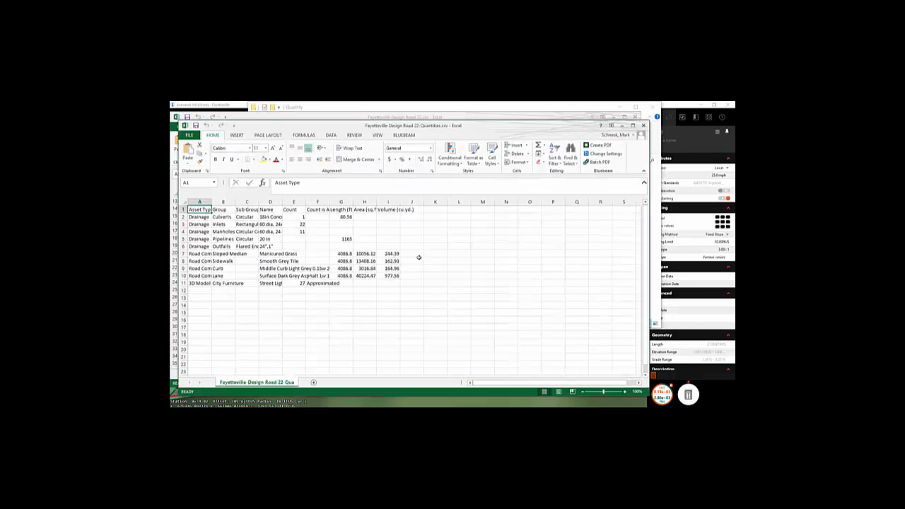
Fit the widths of all columns in the Fayetteville-Design Road 22-Quantities.csv sheet to their contents.
drag(203, 202, 420, 198)
double_click(423, 201)
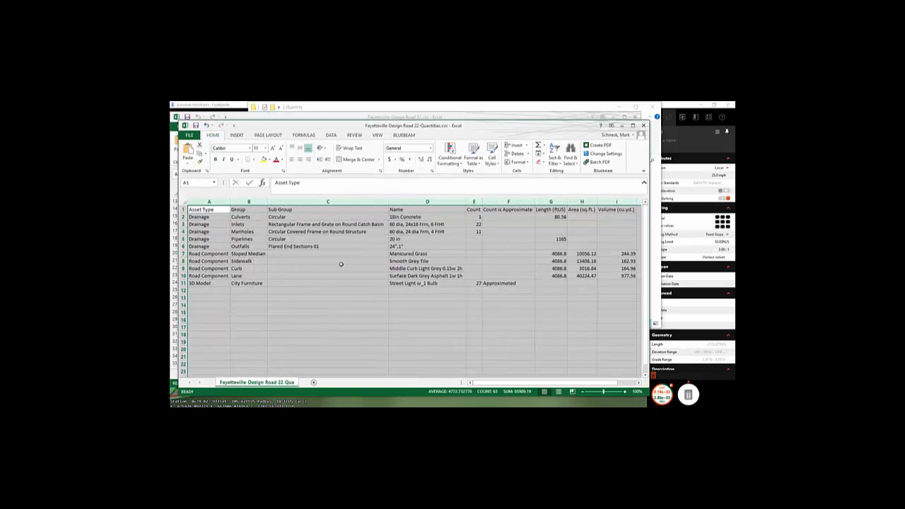
drag(515, 382, 531, 382)
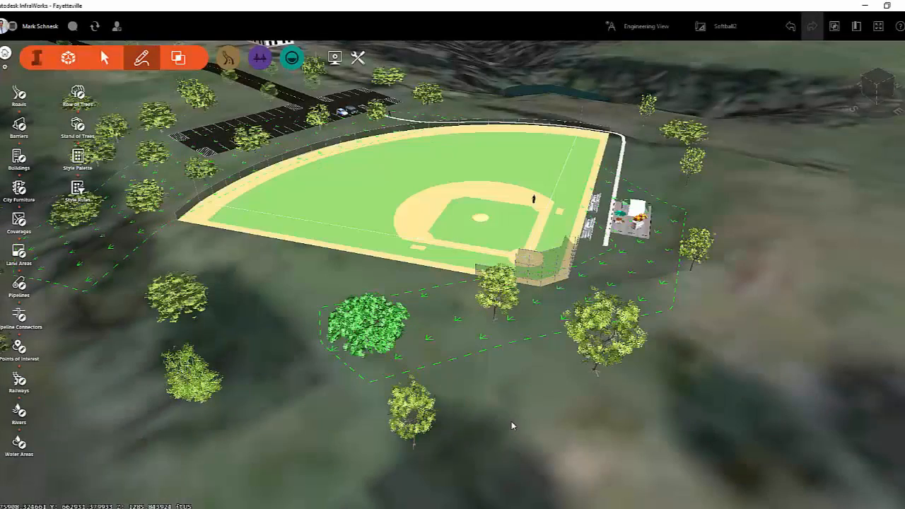
Return to InfraWorks and switch the softball field scene in the Softball2 proposal to Conceptual View.
scroll(536, 414, up, 3)
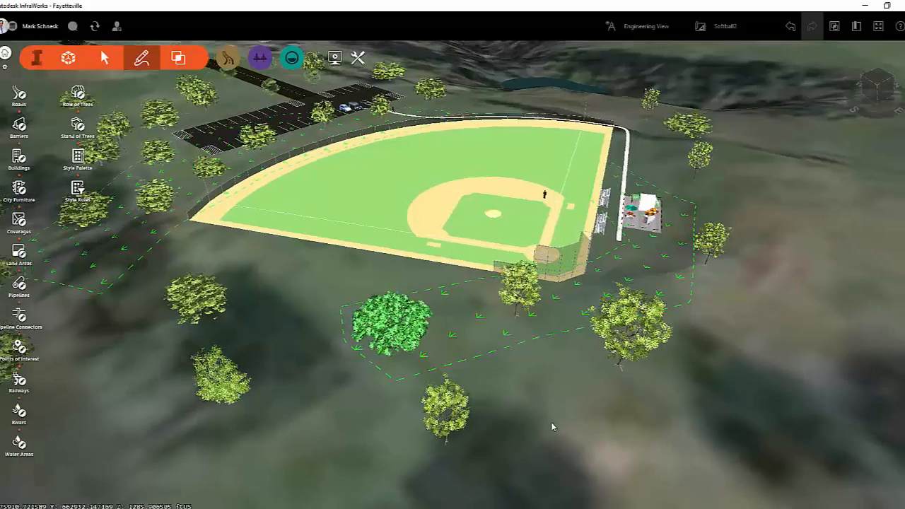
drag(552, 423, 608, 403)
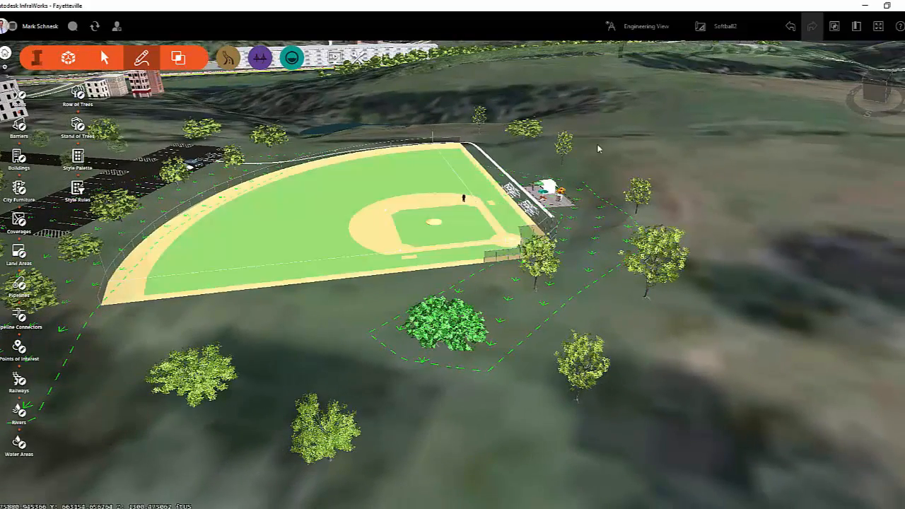
click(671, 31)
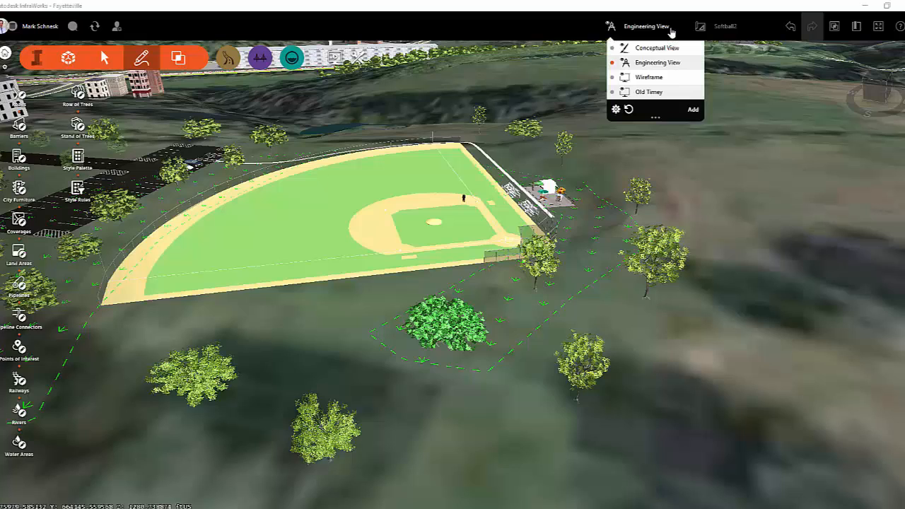
click(656, 47)
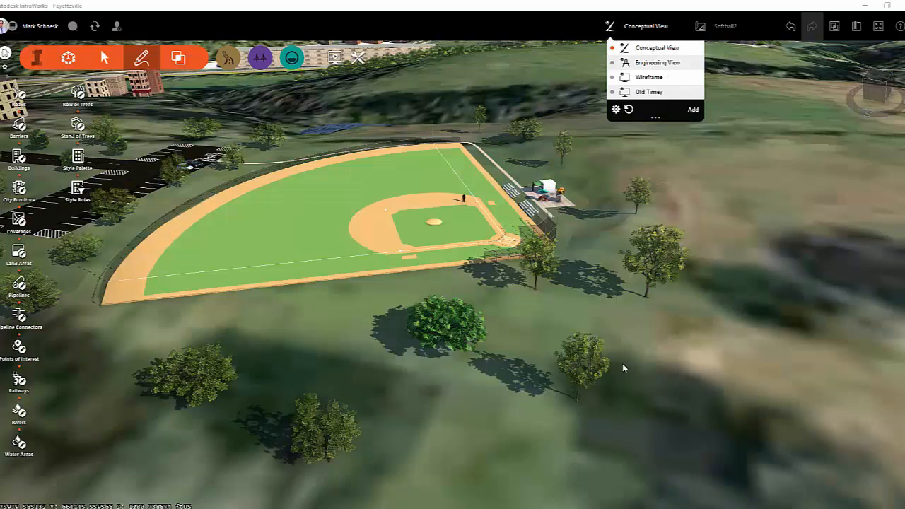
Turn off Realistic Trees in the view settings and look at the simplified trees near the softball field.
drag(627, 370, 483, 310)
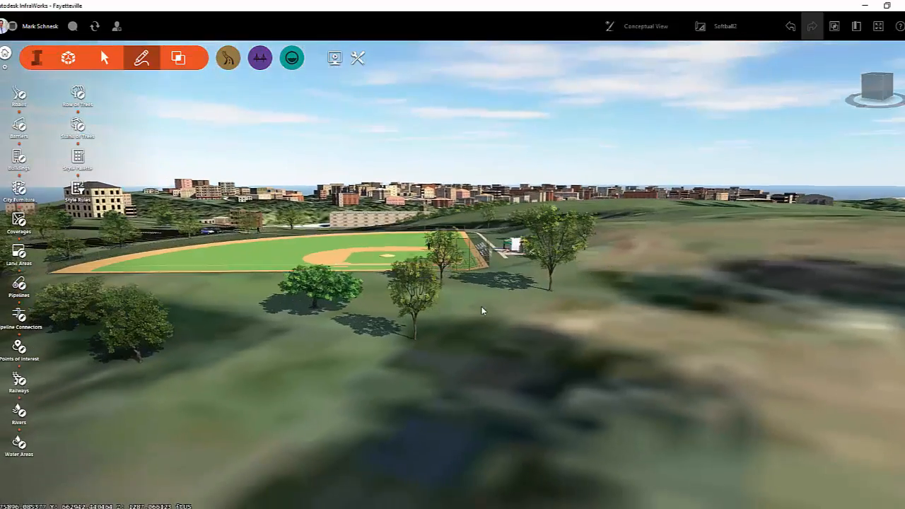
scroll(473, 306, up, 4)
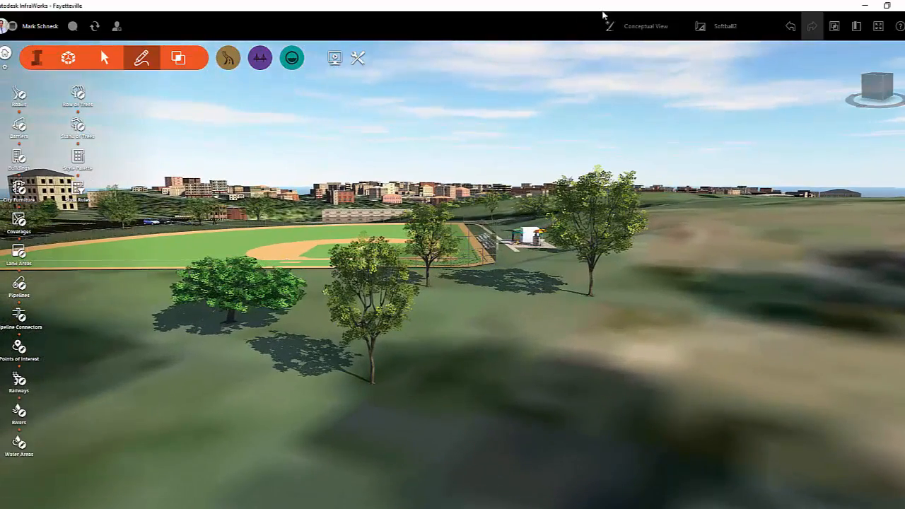
click(635, 31)
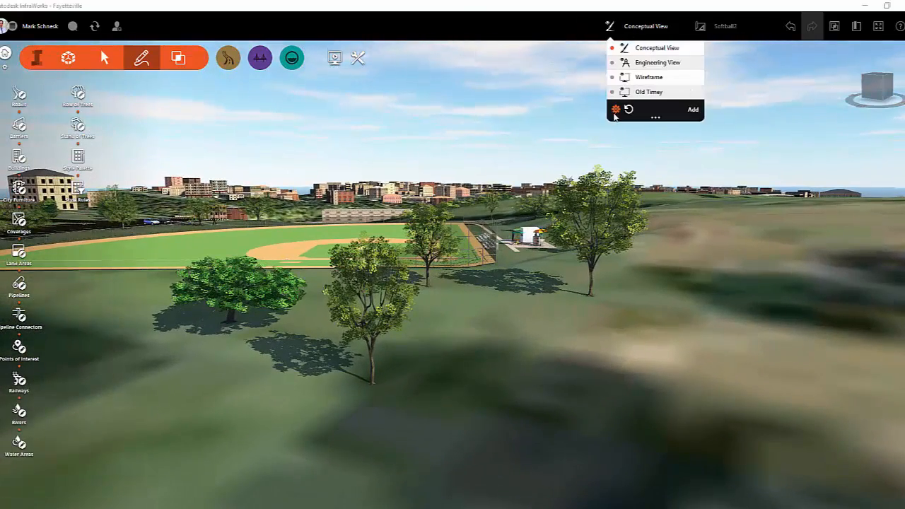
click(616, 109)
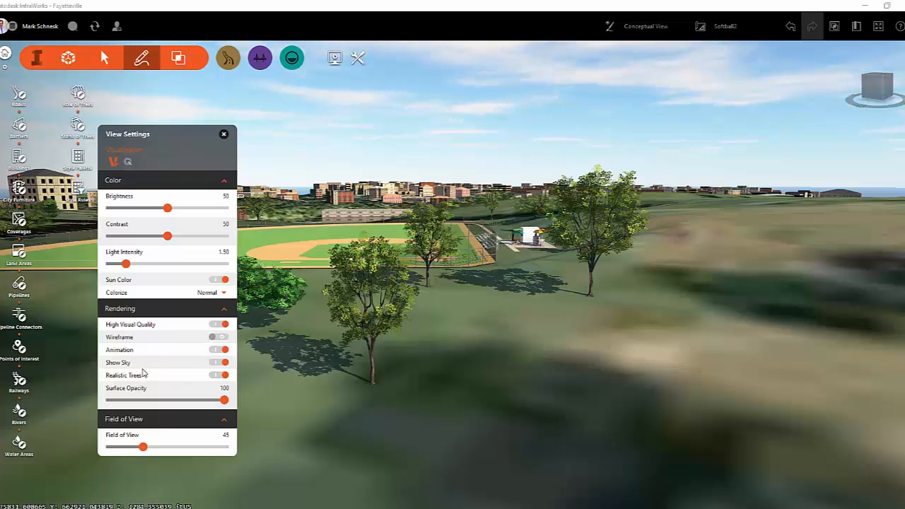
click(218, 375)
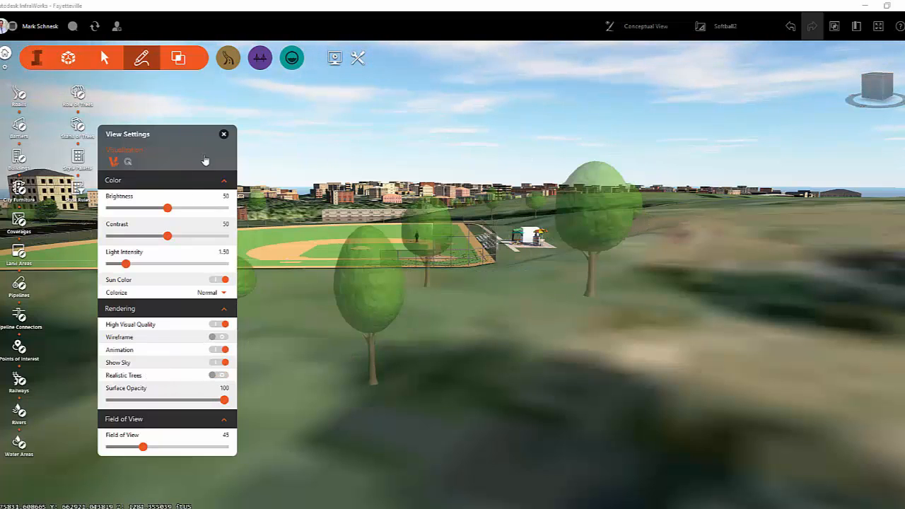
click(223, 135)
drag(316, 302, 286, 350)
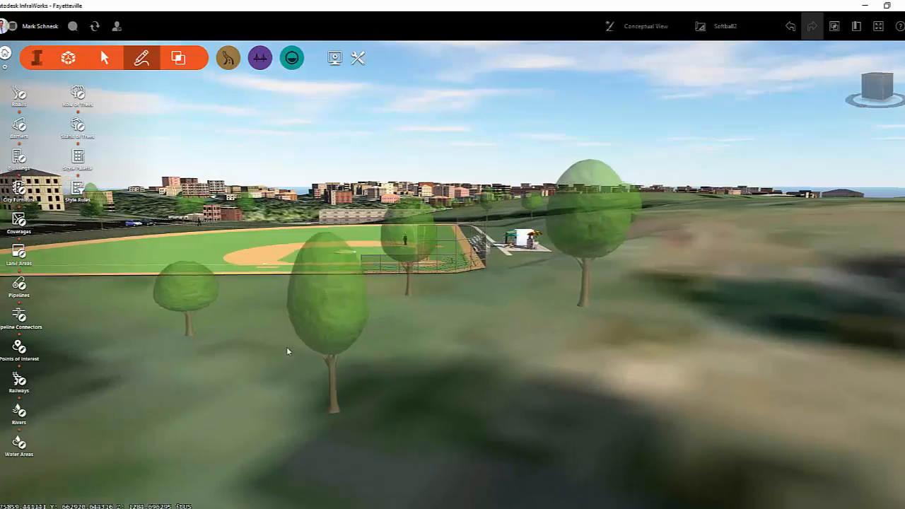
Measure the distance and slope along the straight walkway that runs past the bleachers and tent.
drag(479, 329, 343, 382)
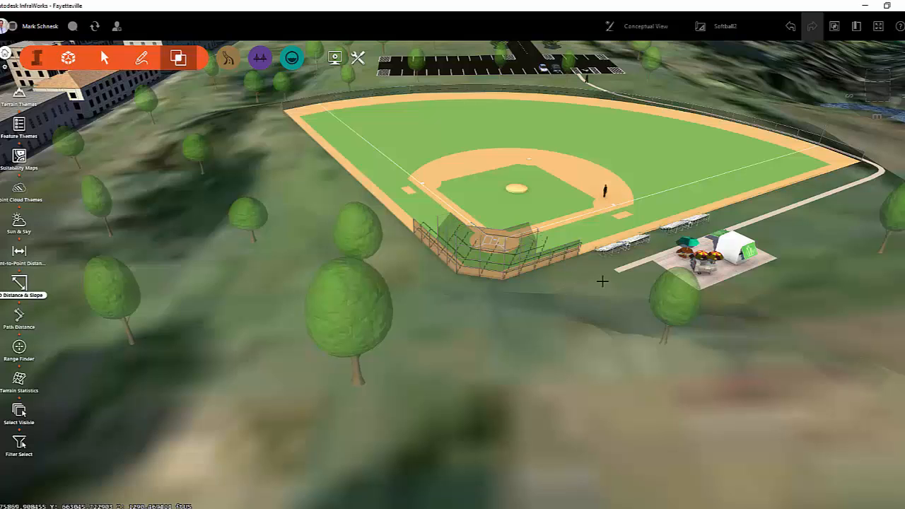
click(606, 277)
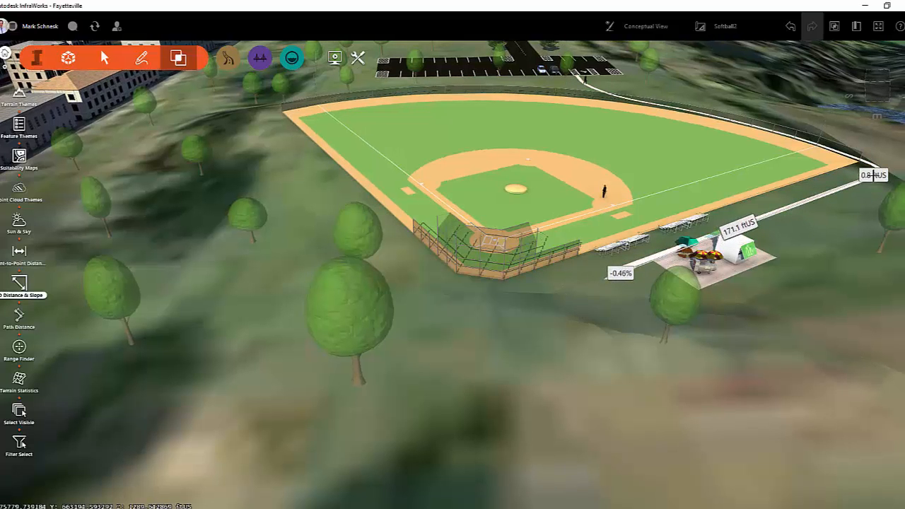
drag(855, 344, 631, 370)
drag(686, 369, 403, 366)
scroll(362, 253, down, 1)
scroll(362, 252, down, 3)
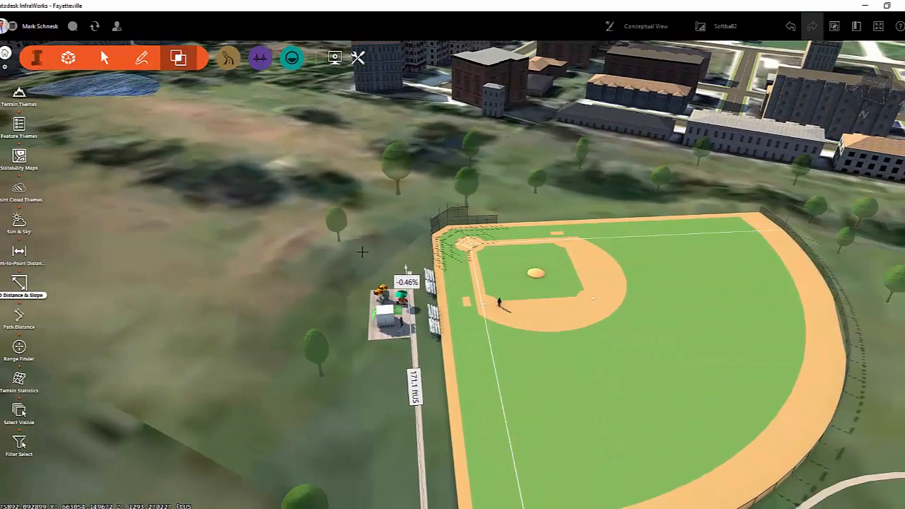
Measure the point-to-point distance between two bases on the softball infield.
click(19, 251)
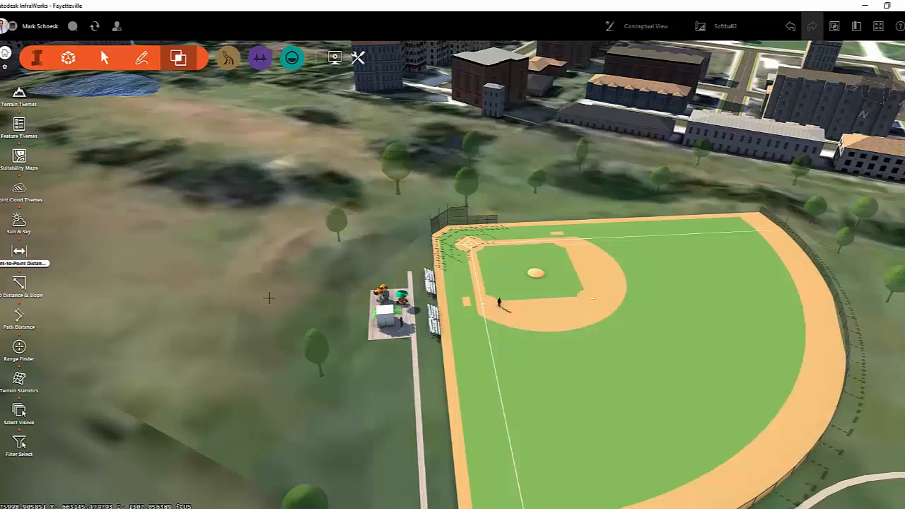
drag(539, 305, 595, 294)
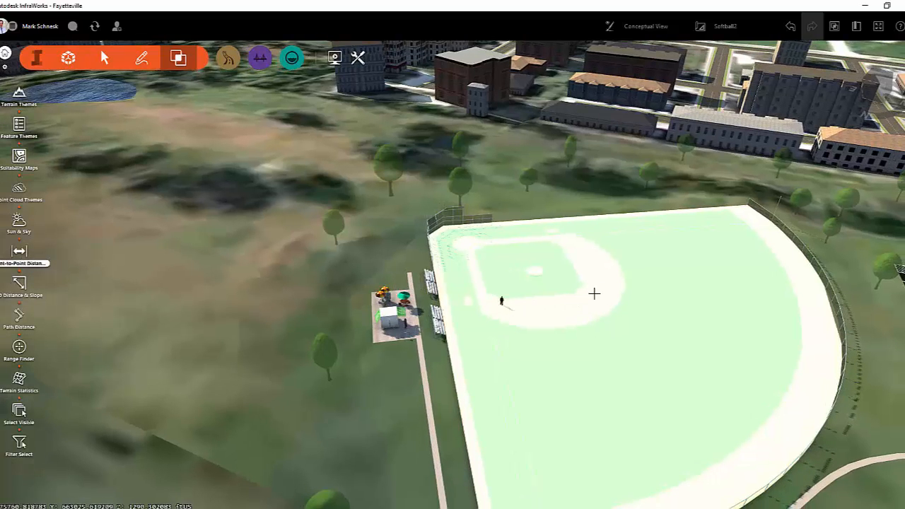
click(501, 301)
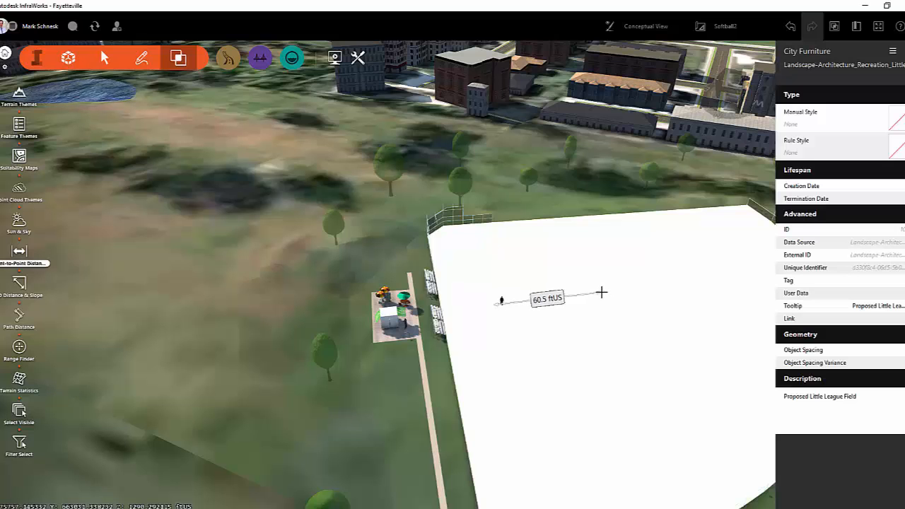
click(601, 292)
scroll(364, 382, up, 2)
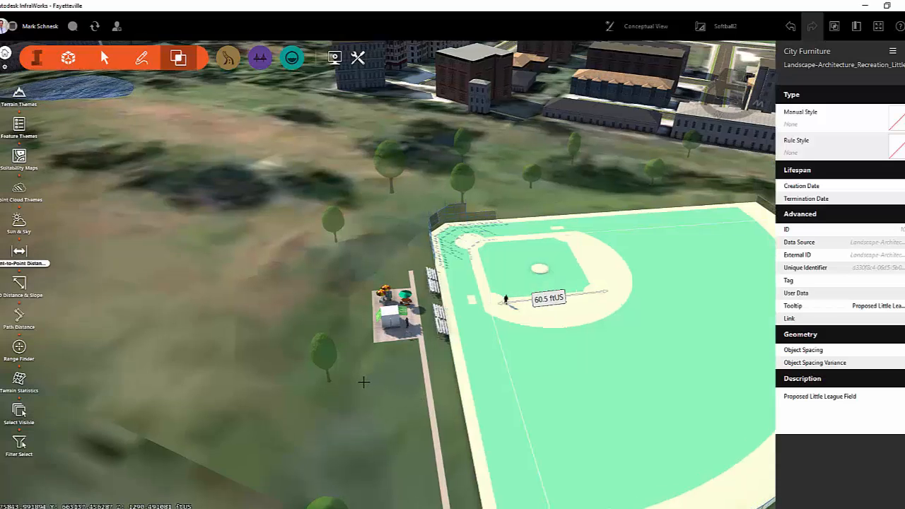
Draw a four-cornered stand of Spruce Tree adaptive trees covering about 8,130 sq. ft. on the open ground beside the softball field.
middle_drag(363, 382, 597, 420)
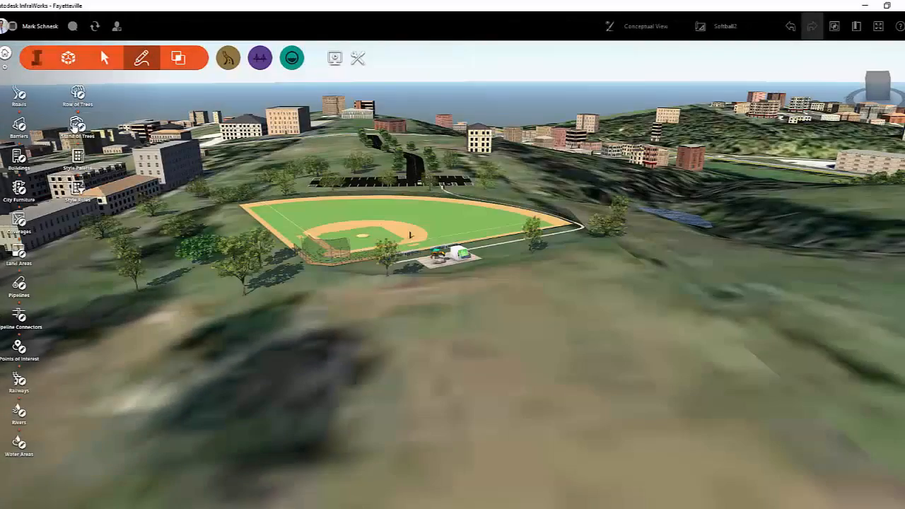
click(75, 125)
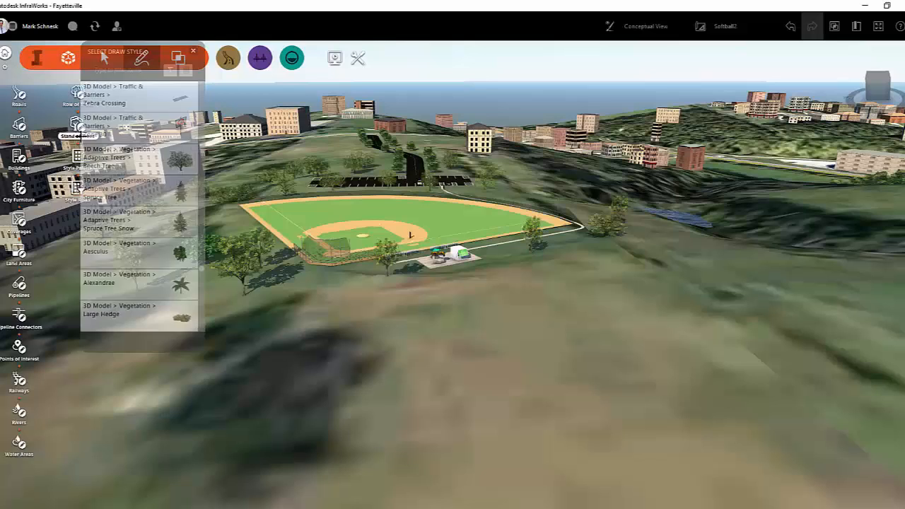
click(165, 205)
click(416, 322)
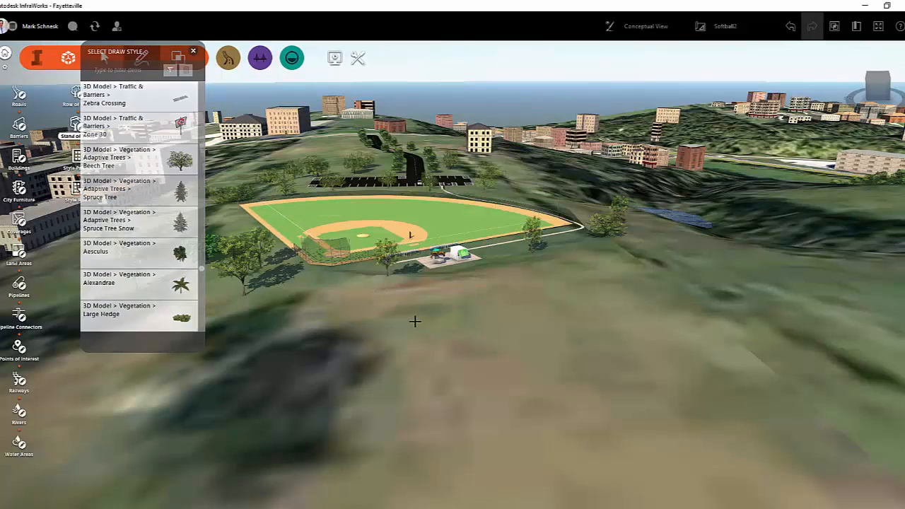
click(642, 273)
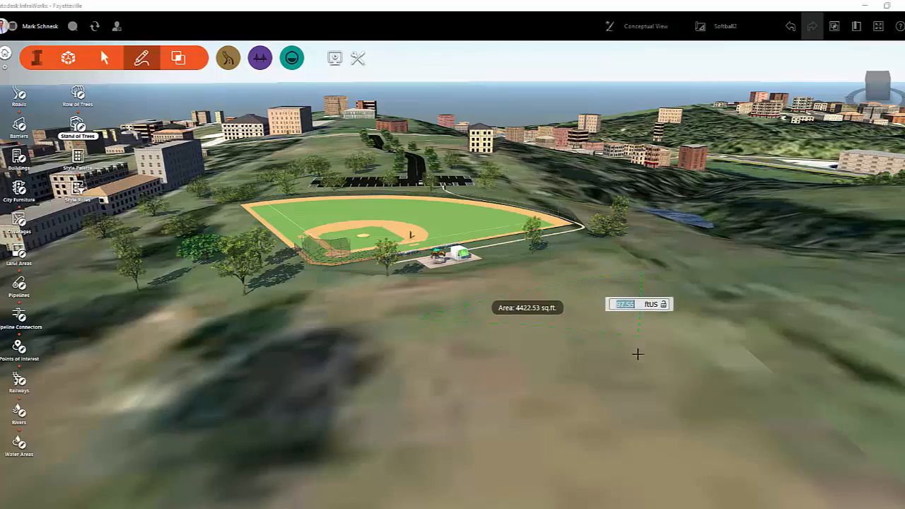
click(642, 357)
double_click(456, 401)
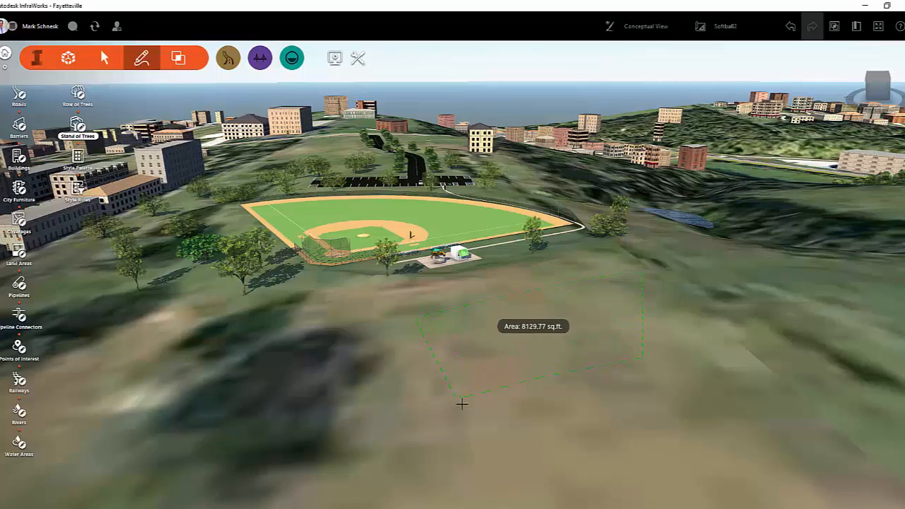
scroll(503, 404, down, 3)
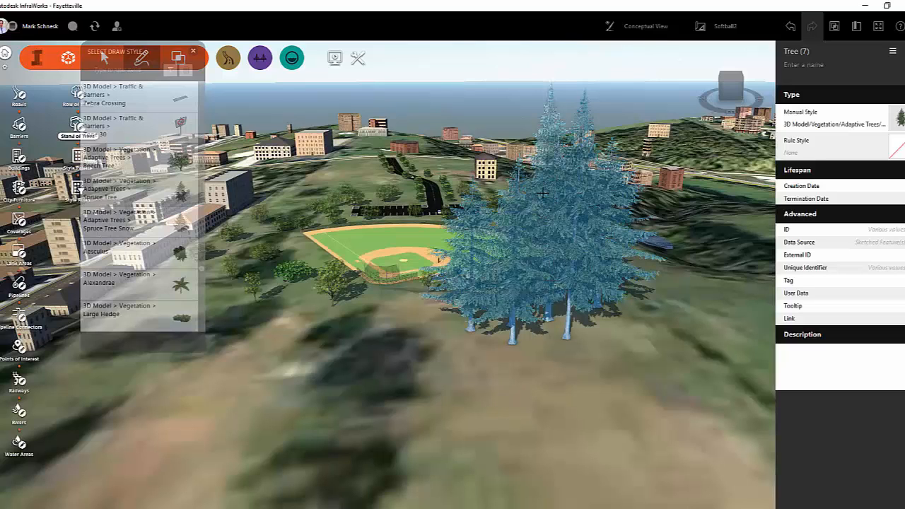
key(Escape)
Reduce the height of the new spruce stand with its height grip and inspect the resized trees up close and from afar.
click(550, 83)
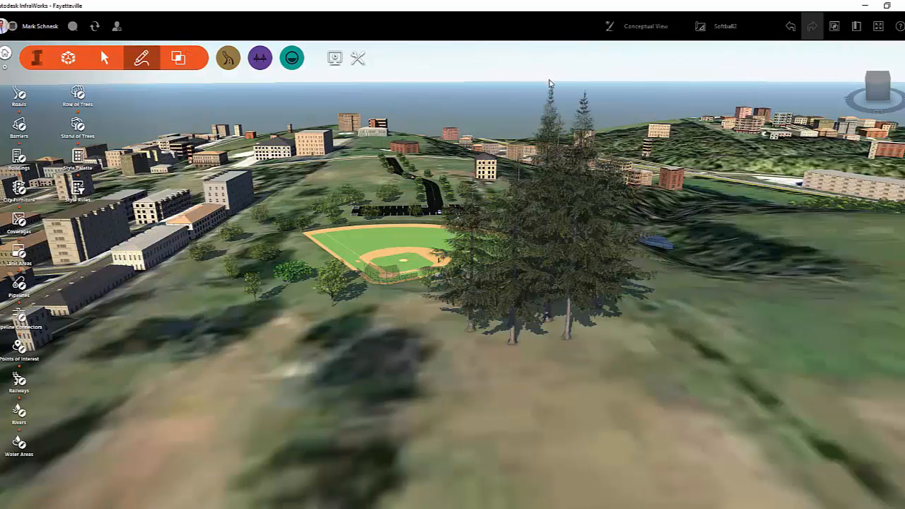
click(564, 137)
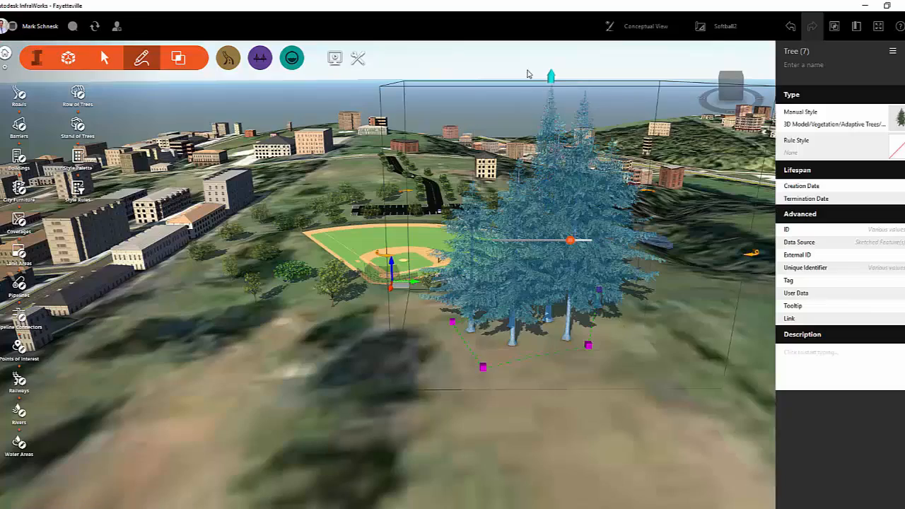
drag(550, 83, 544, 204)
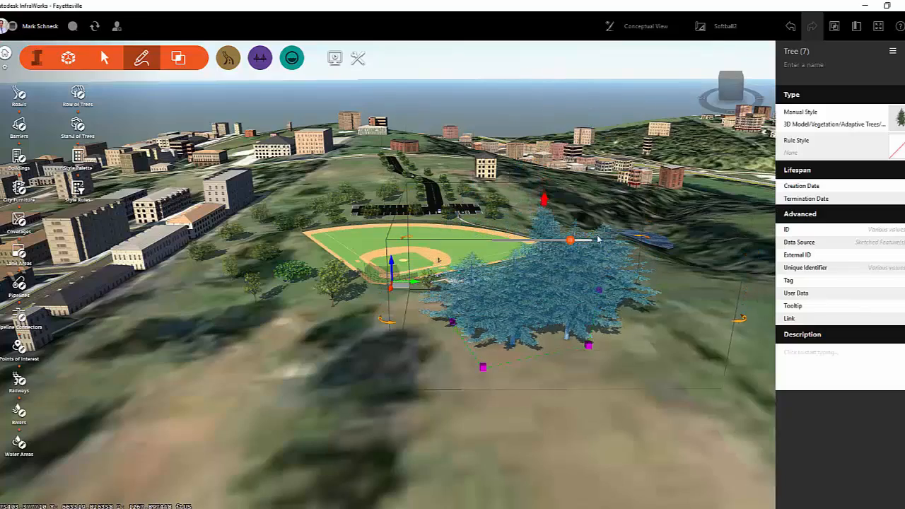
key(Escape)
scroll(557, 302, up, 5)
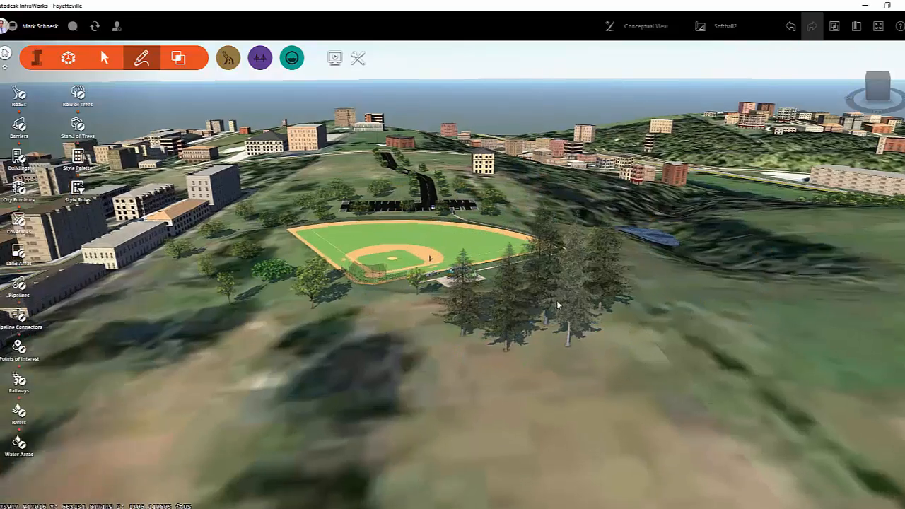
scroll(557, 304, up, 2)
scroll(557, 304, up, 4)
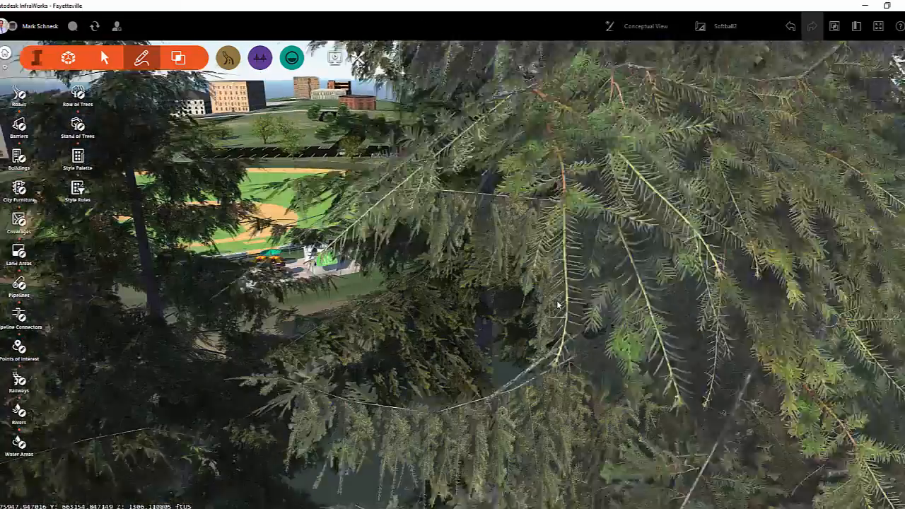
scroll(557, 305, down, 6)
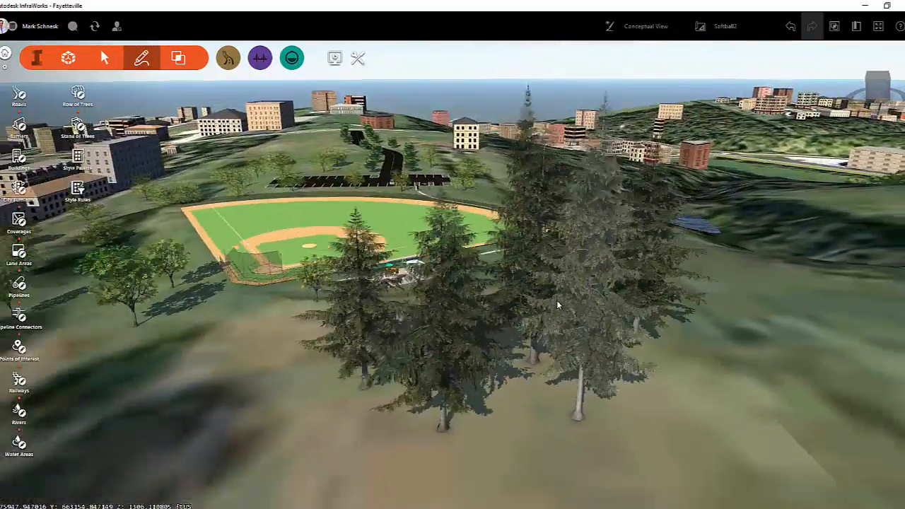
scroll(541, 361, down, 5)
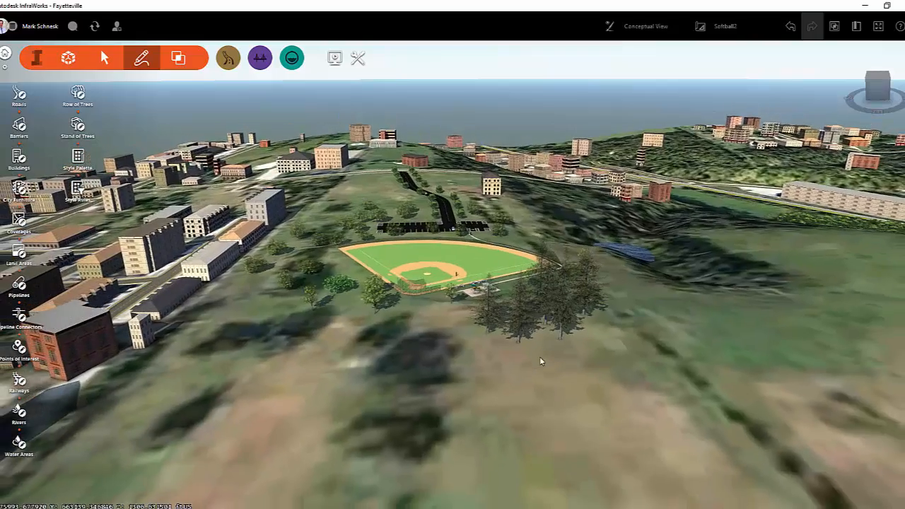
scroll(540, 362, down, 5)
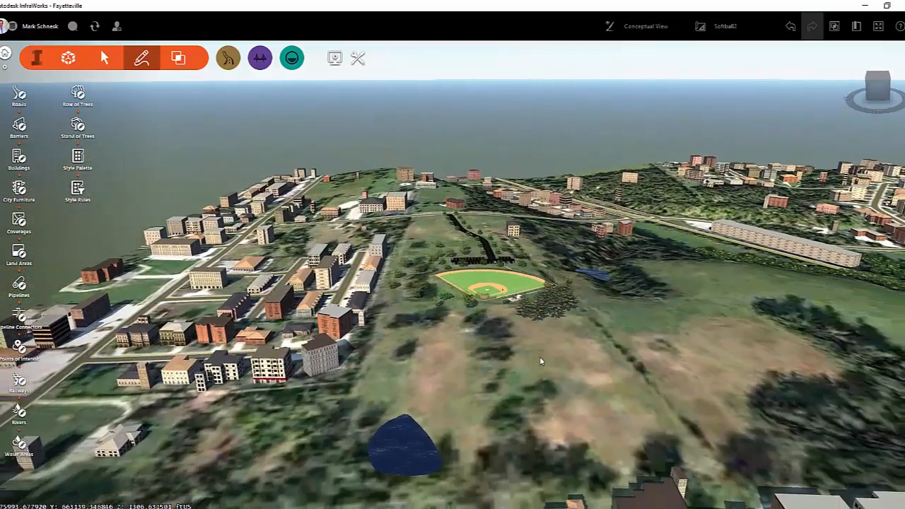